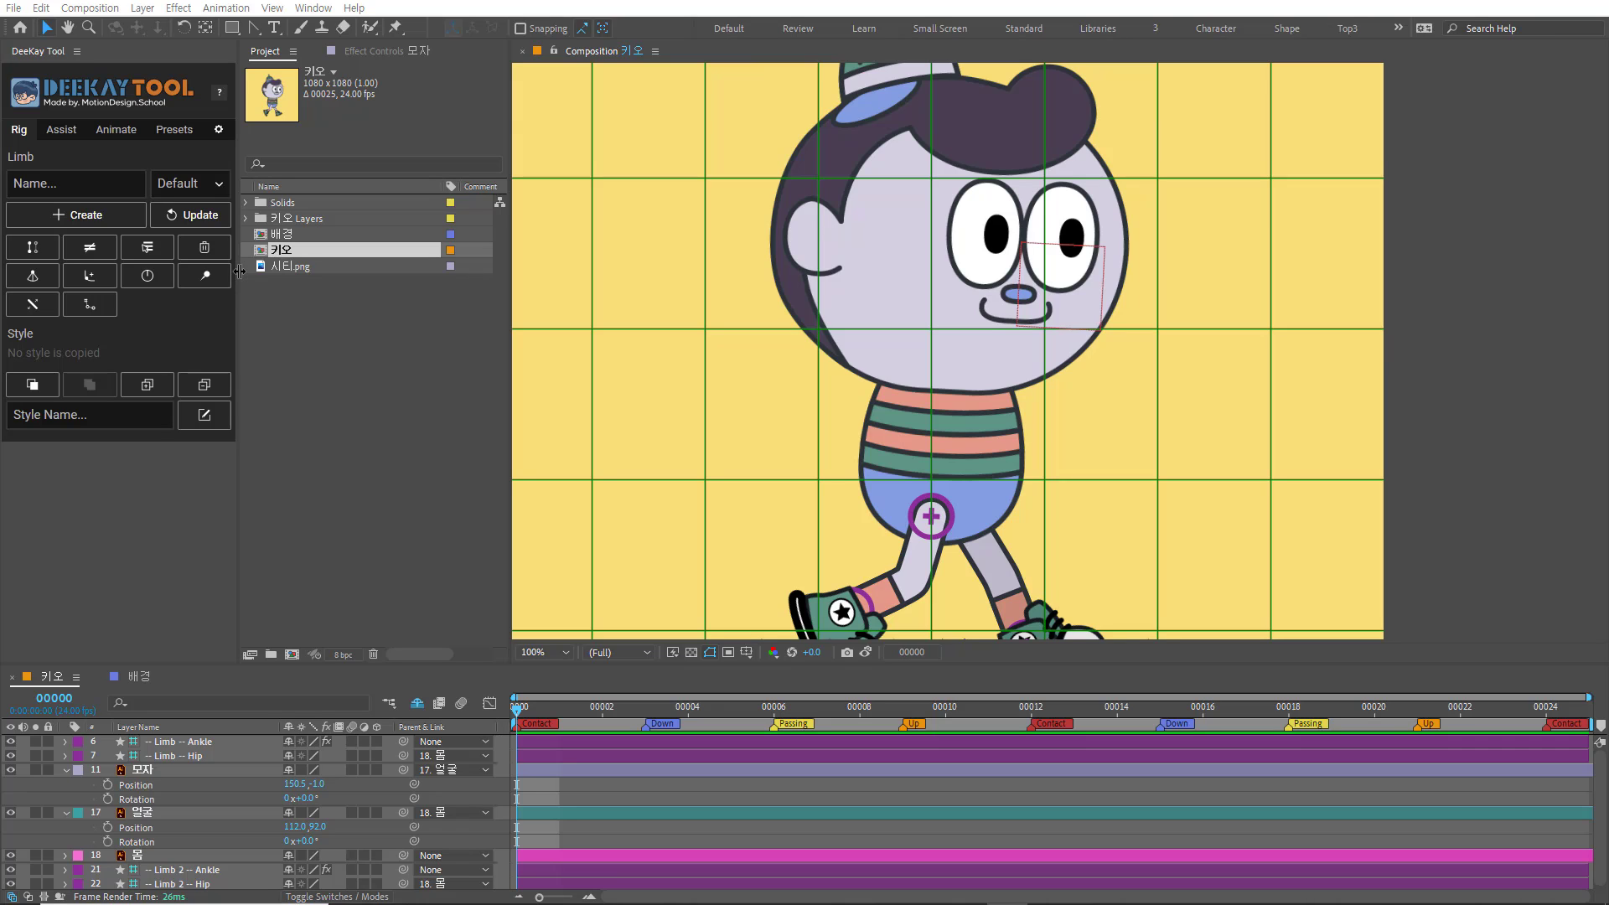
Step: Enable Position and Rotation keyframing on the 모자 (hat) layer at frame 0
left_click(194, 772)
left_click(193, 815, "ctrl")
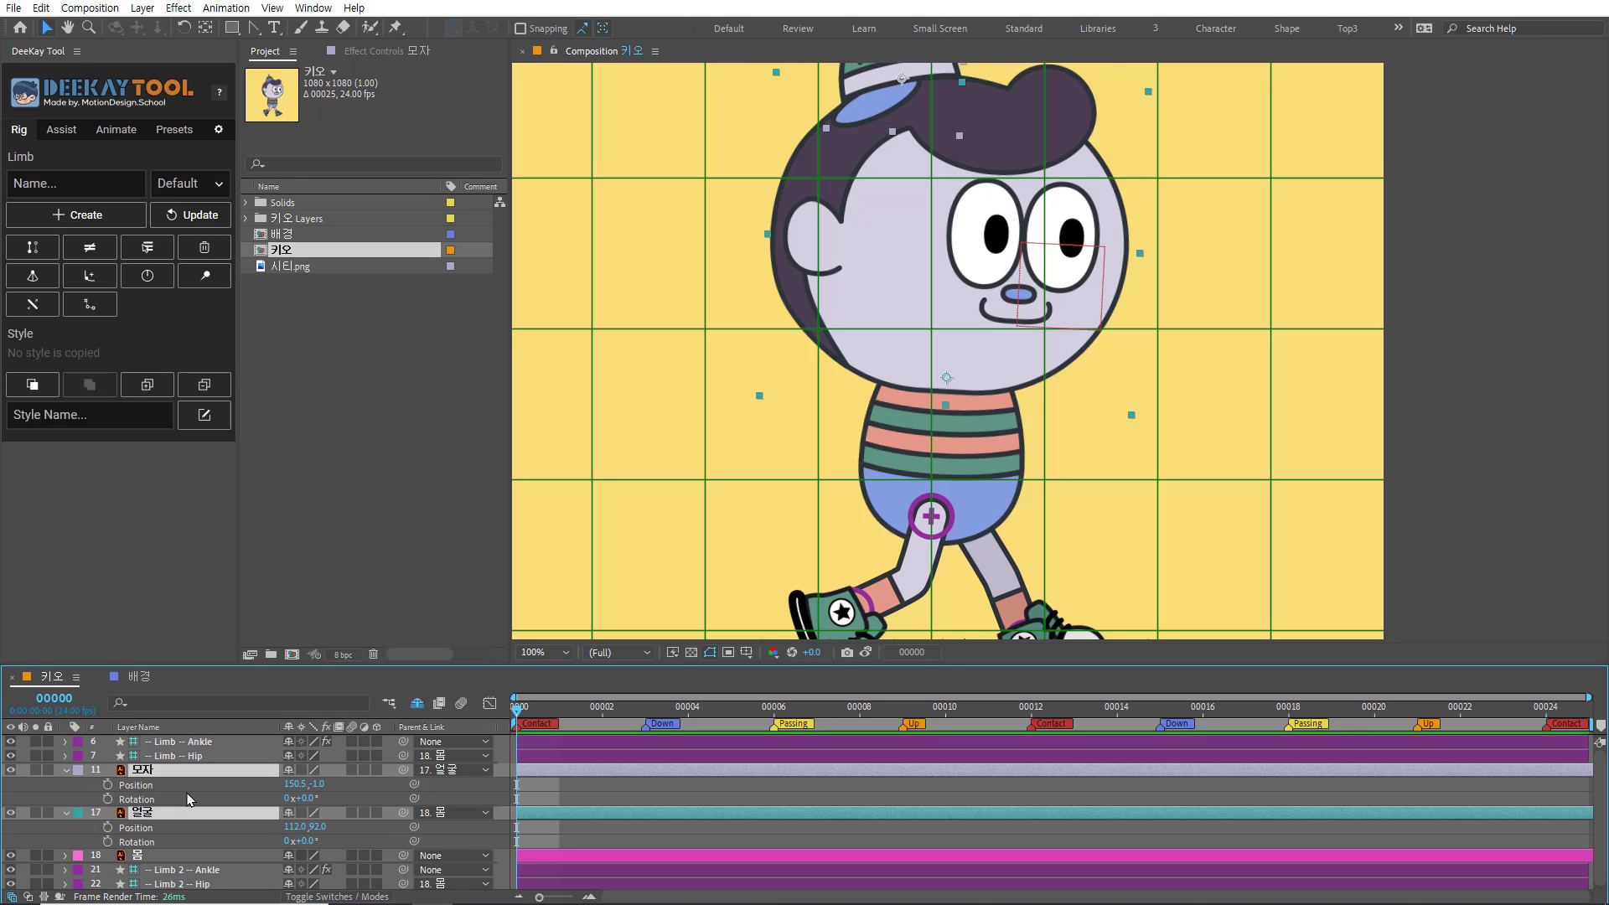
left_click(188, 799)
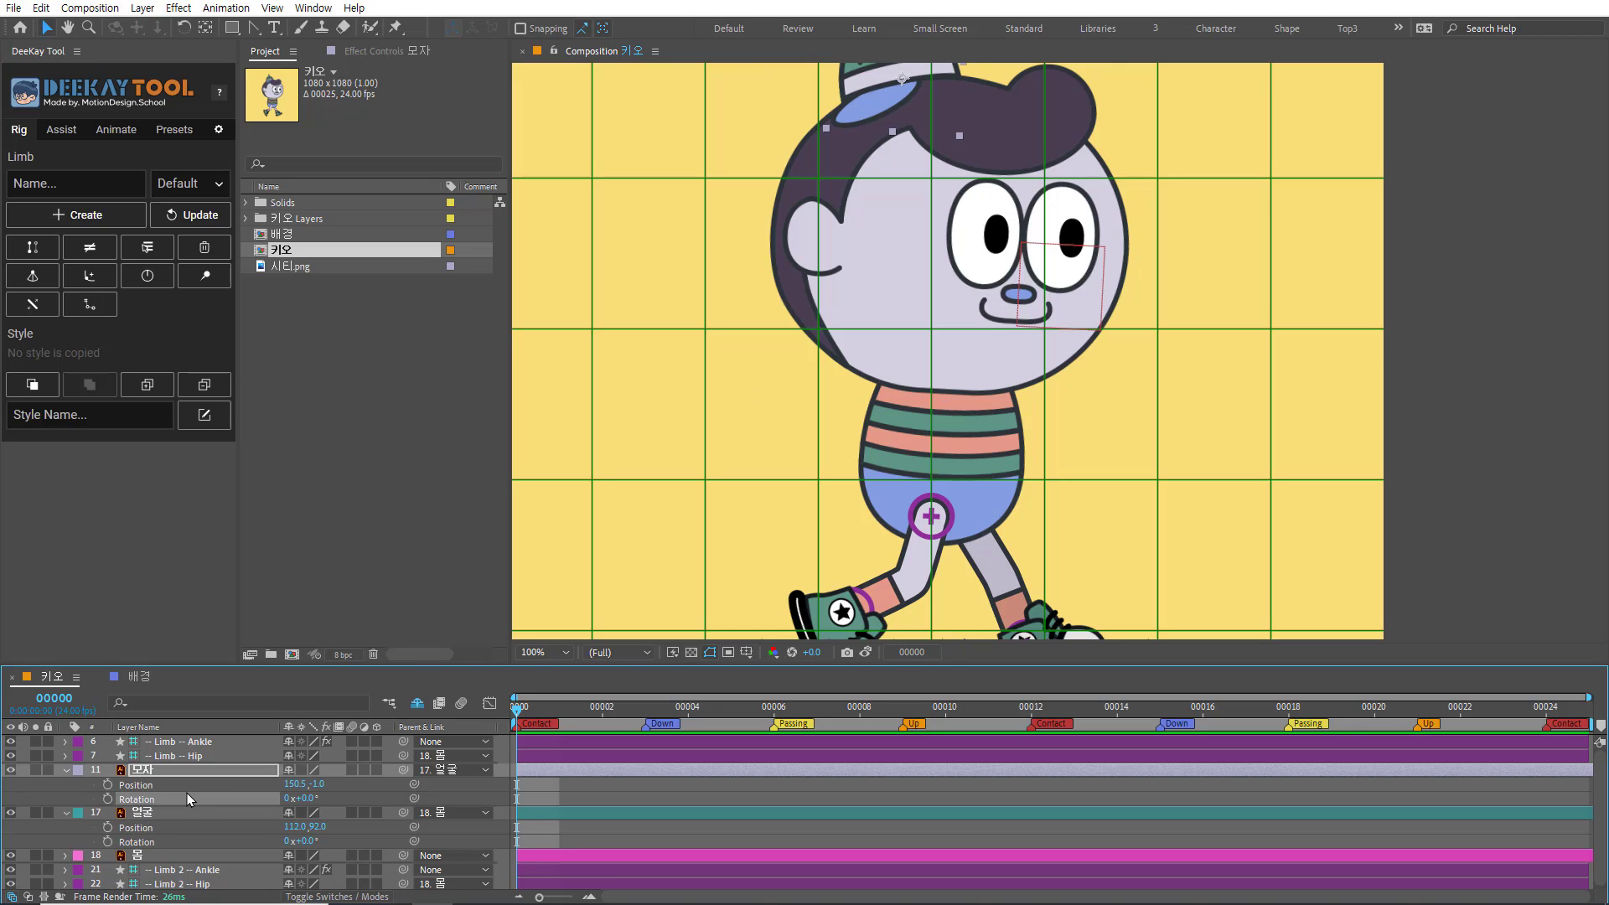
left_click(107, 784)
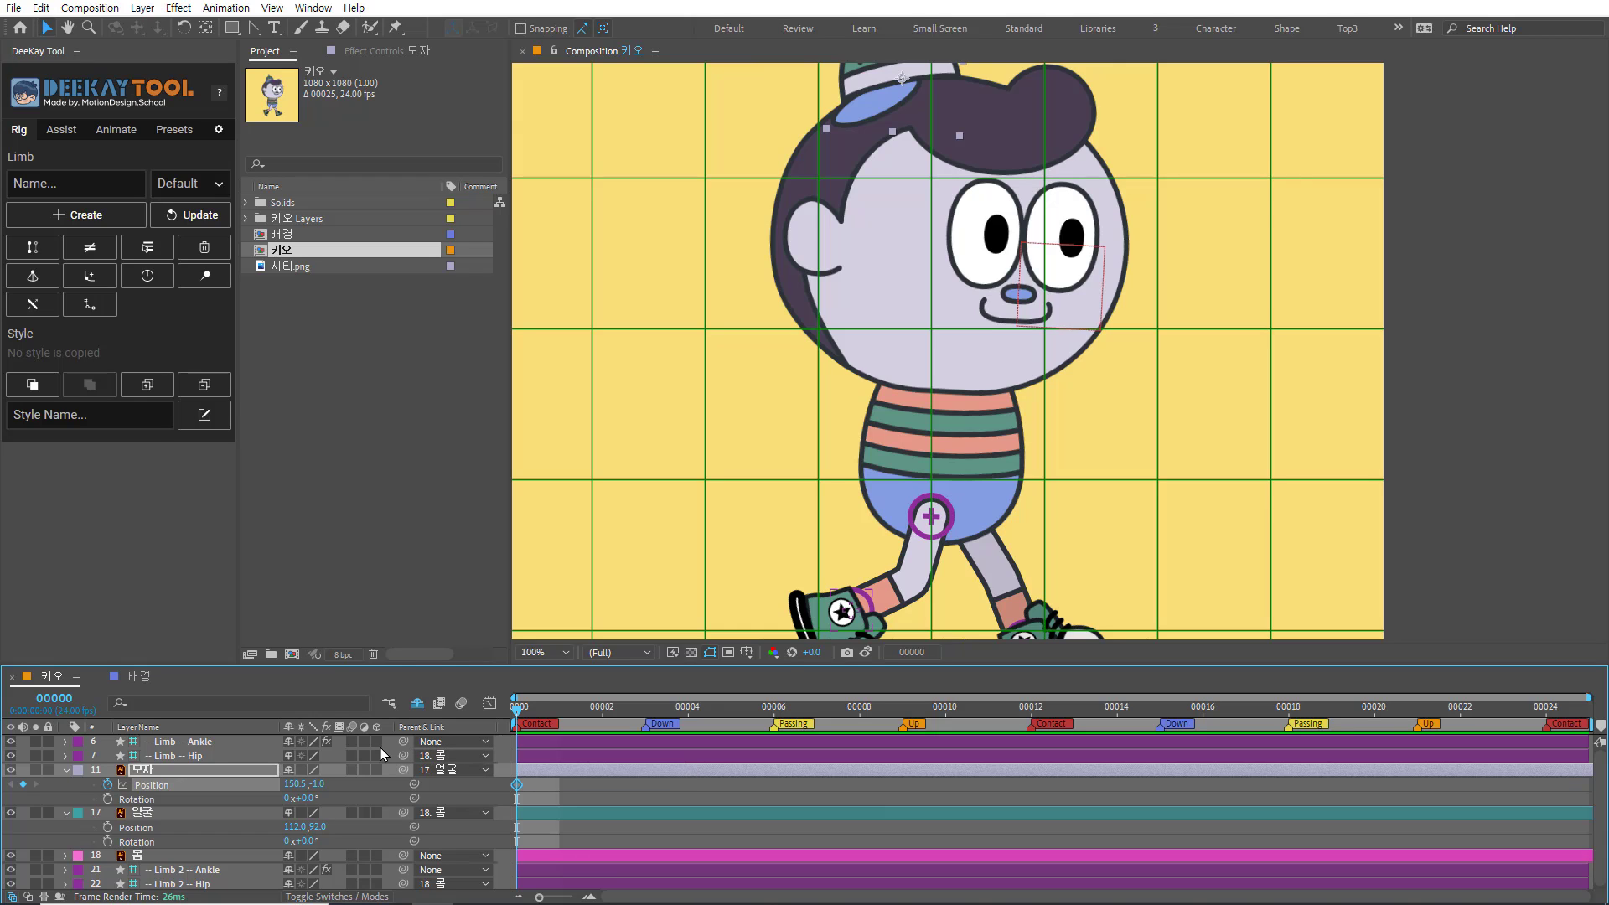
left_click(107, 798)
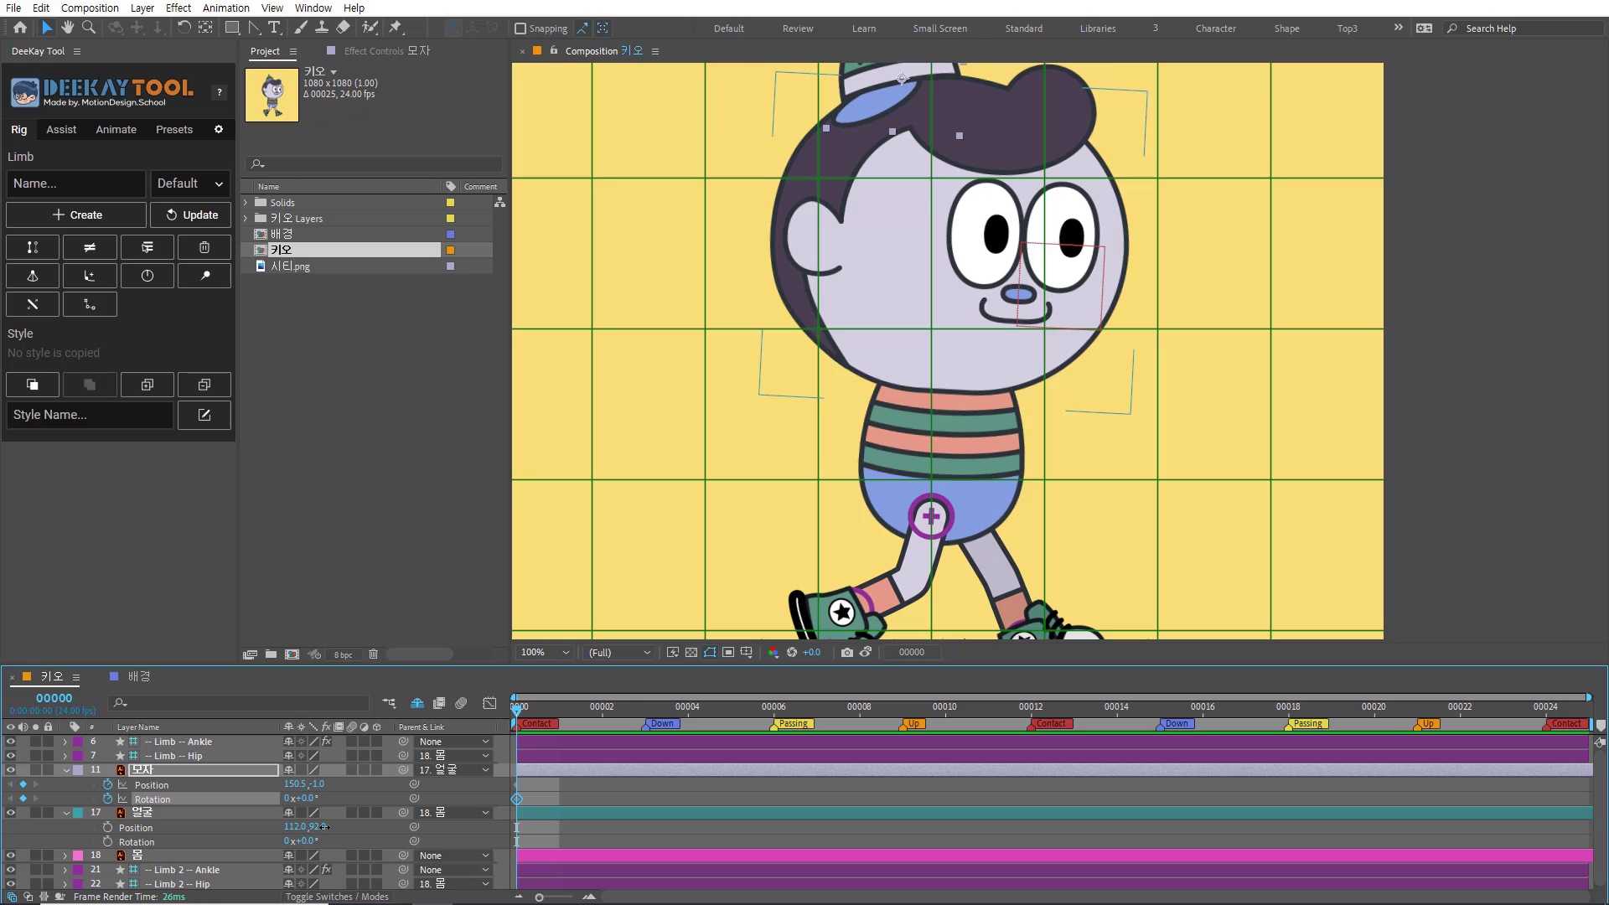
Step: Set the 얼굴 (face) layer's Y position to 97 and rotation to 3°, and start keyframing both at frame 0
left_click_drag(323, 826, 322, 832)
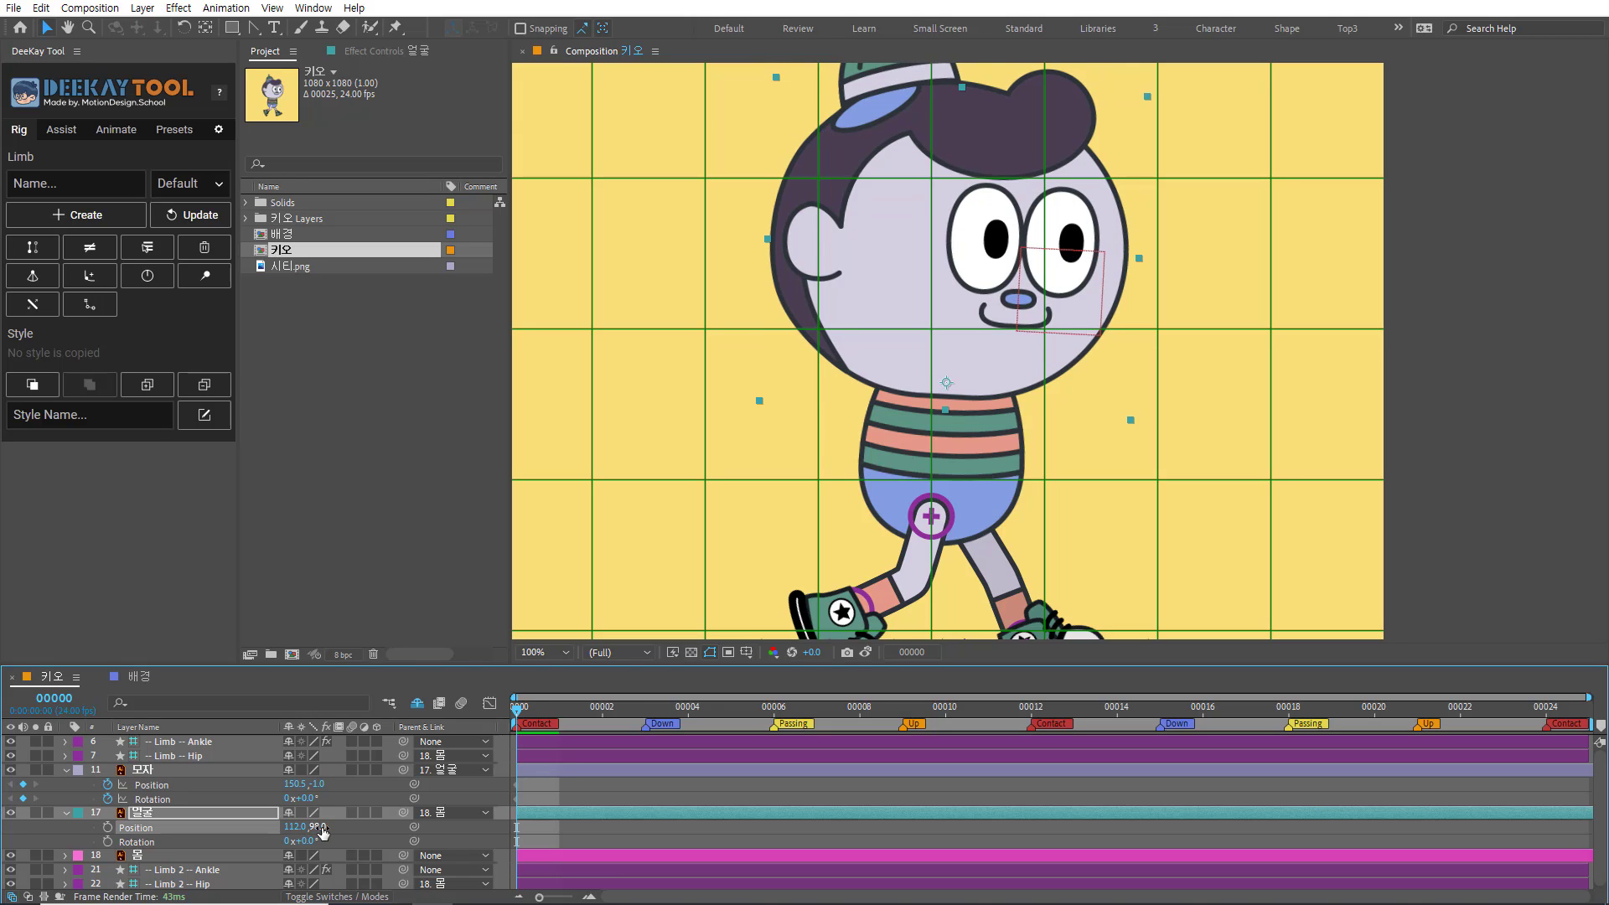
left_click(323, 828)
type("97")
key("Return")
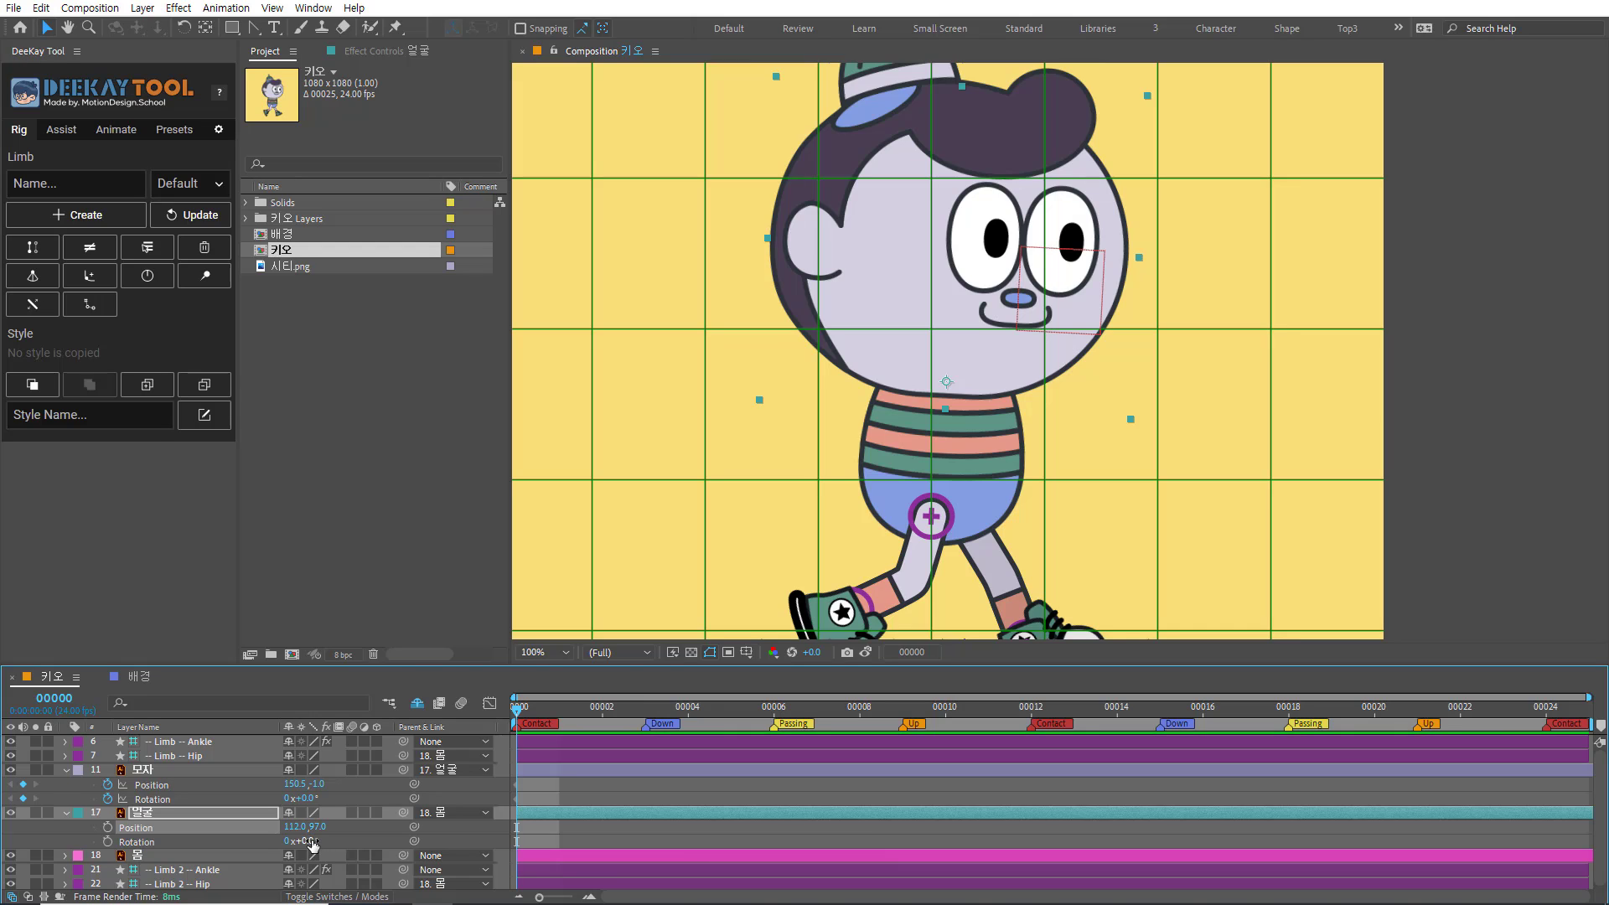
left_click_drag(313, 844, 317, 846)
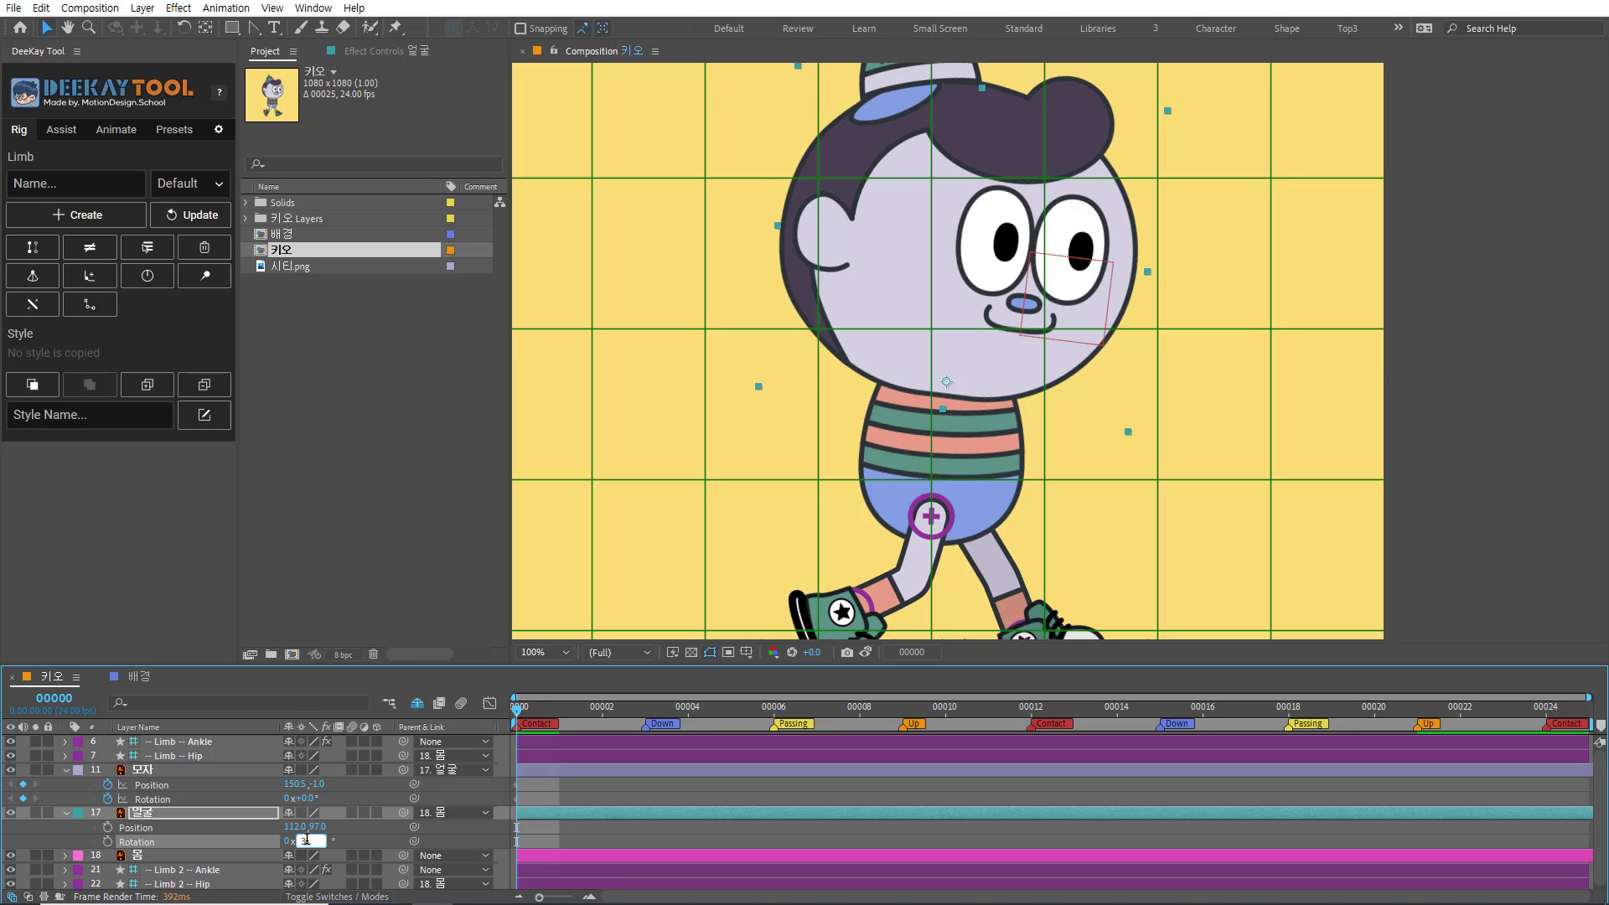
left_click_drag(316, 847, 307, 839)
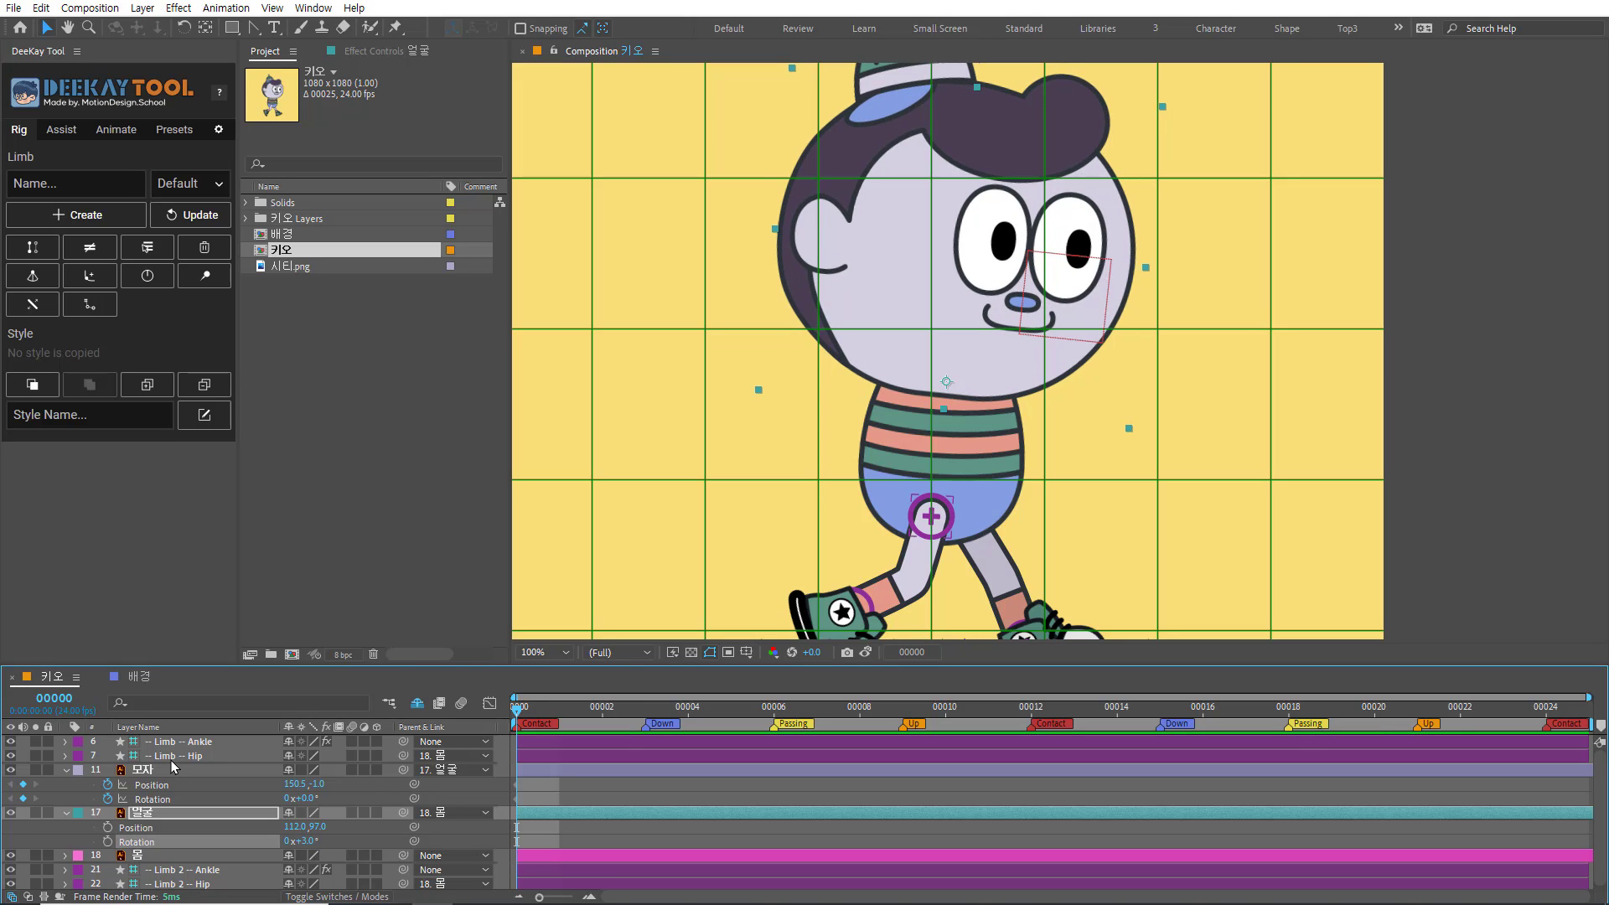
left_click(108, 828)
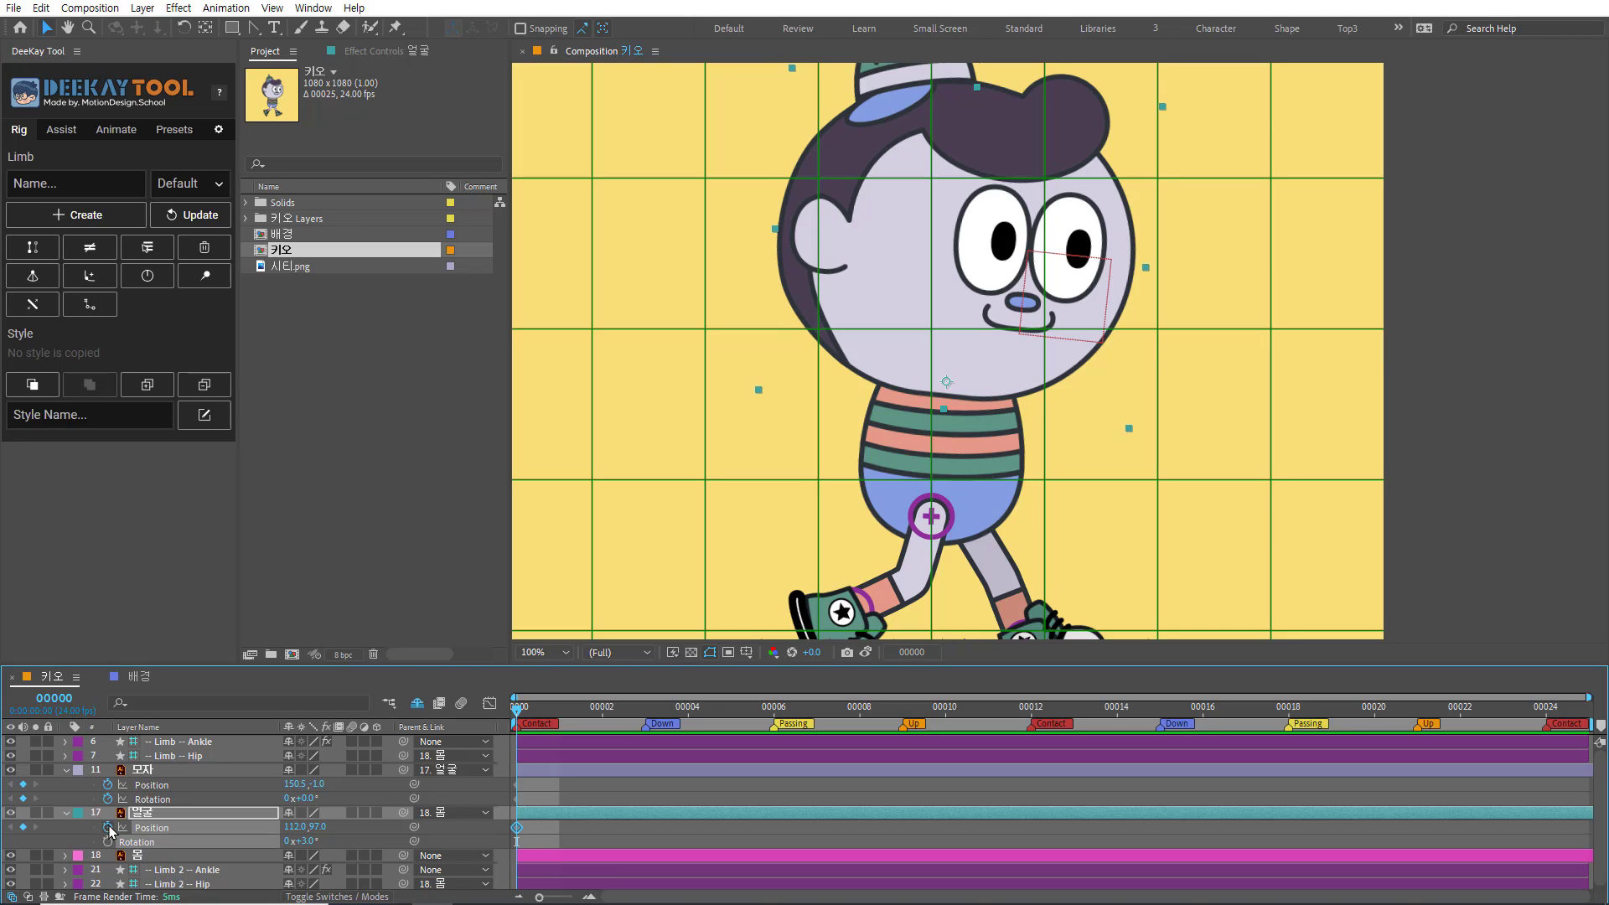
left_click(108, 841)
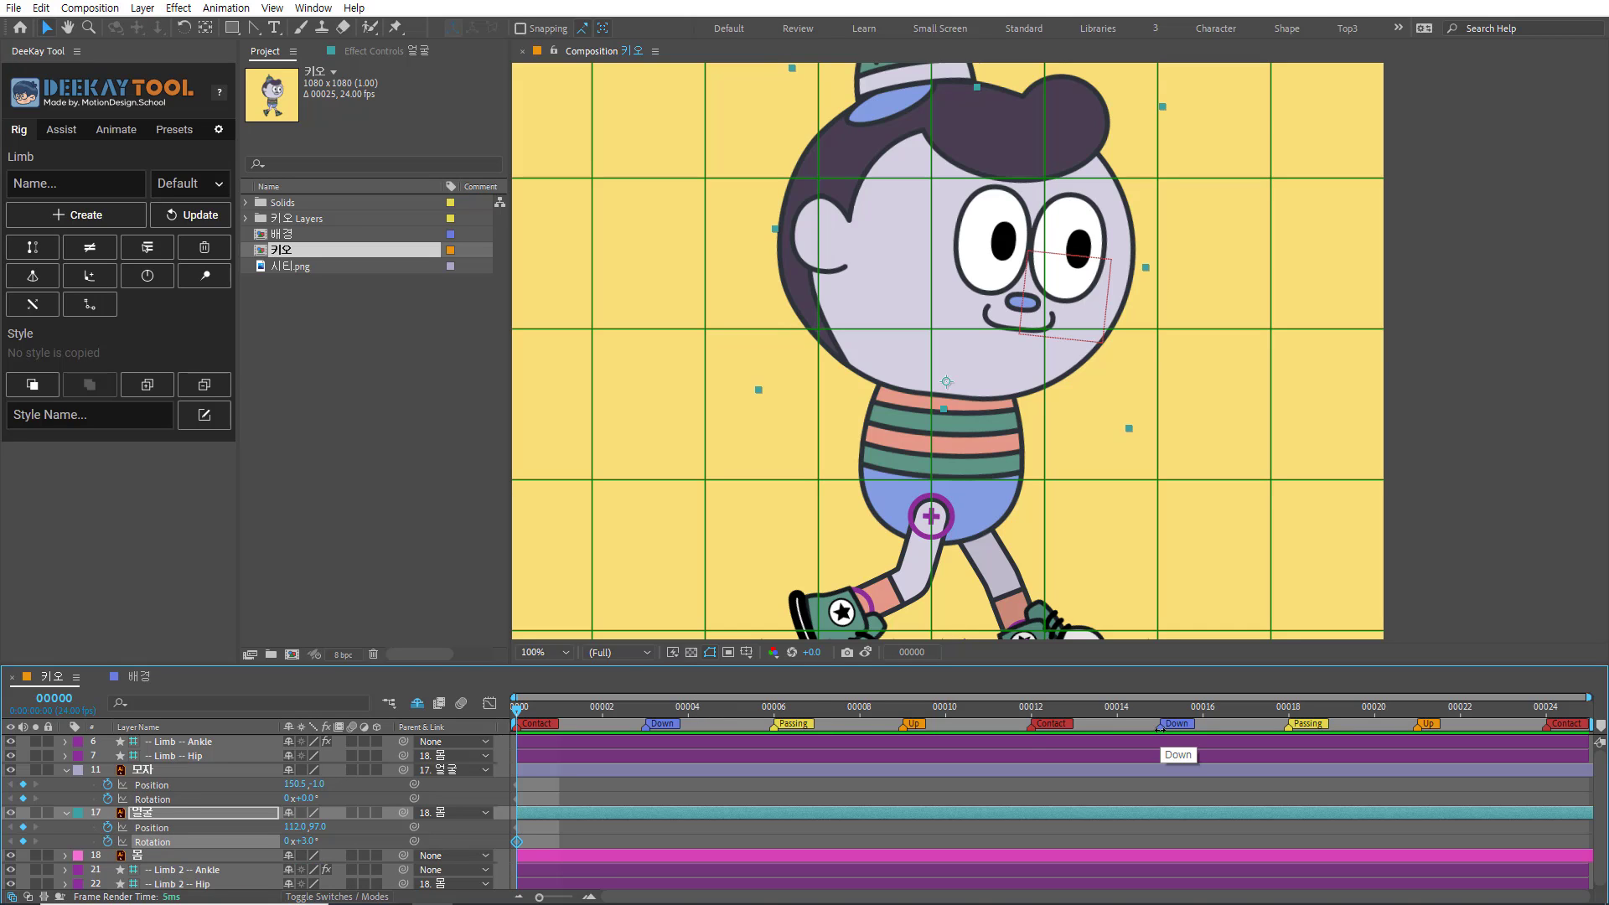
Step: Add Position and Rotation keyframes for the 모자 and 얼굴 layers at frame 24, the final Contact pose
key("End")
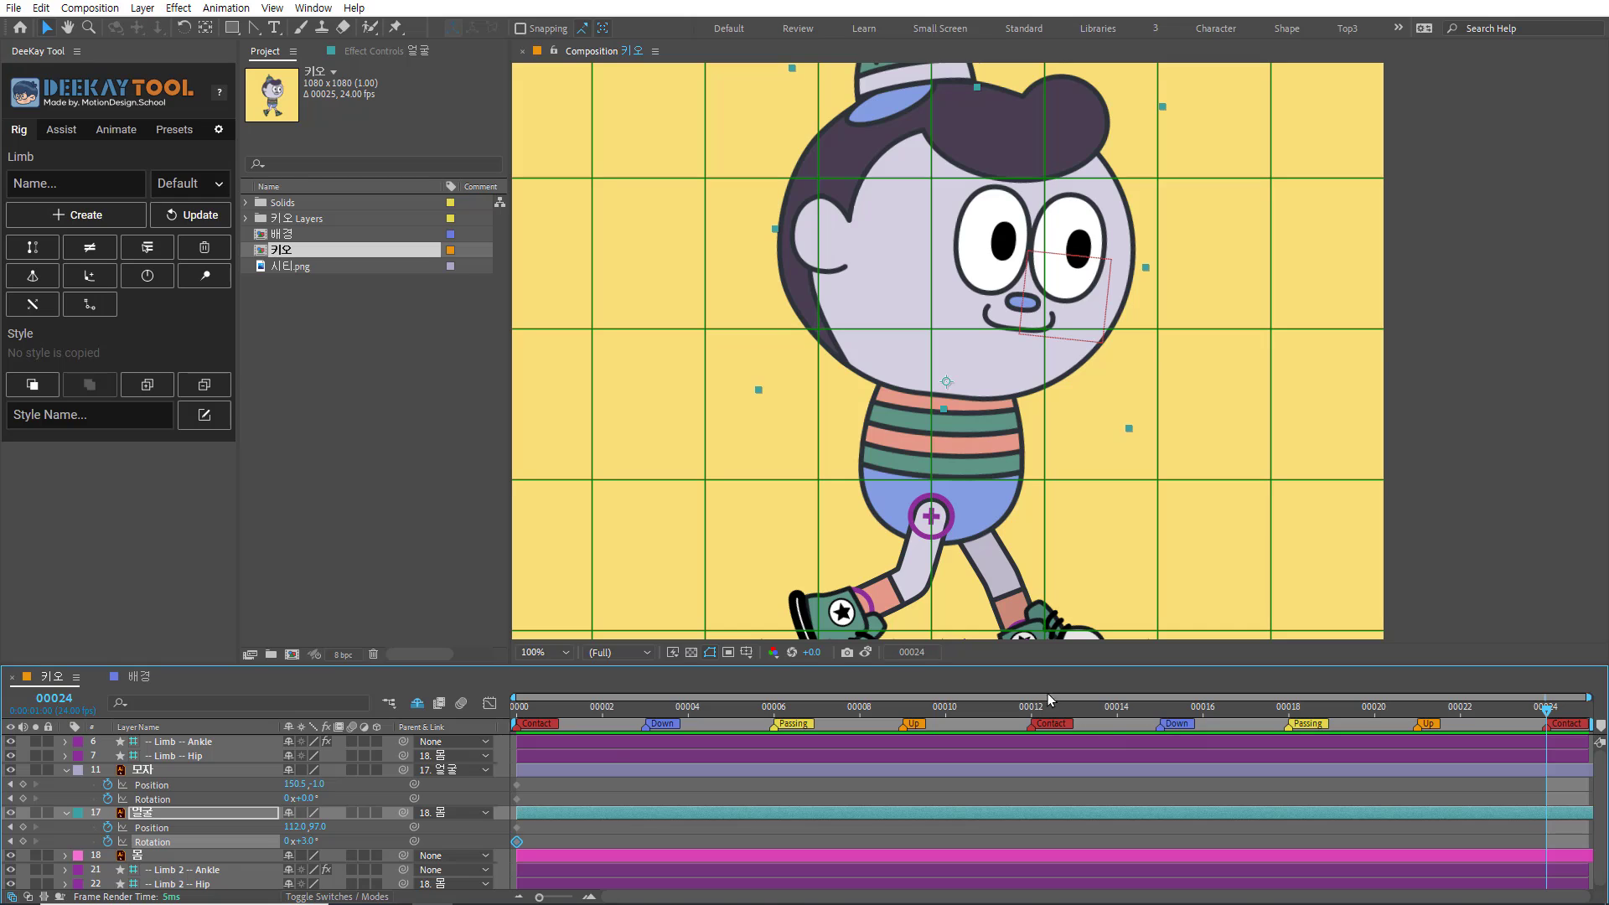
left_click(23, 785)
left_click(23, 798)
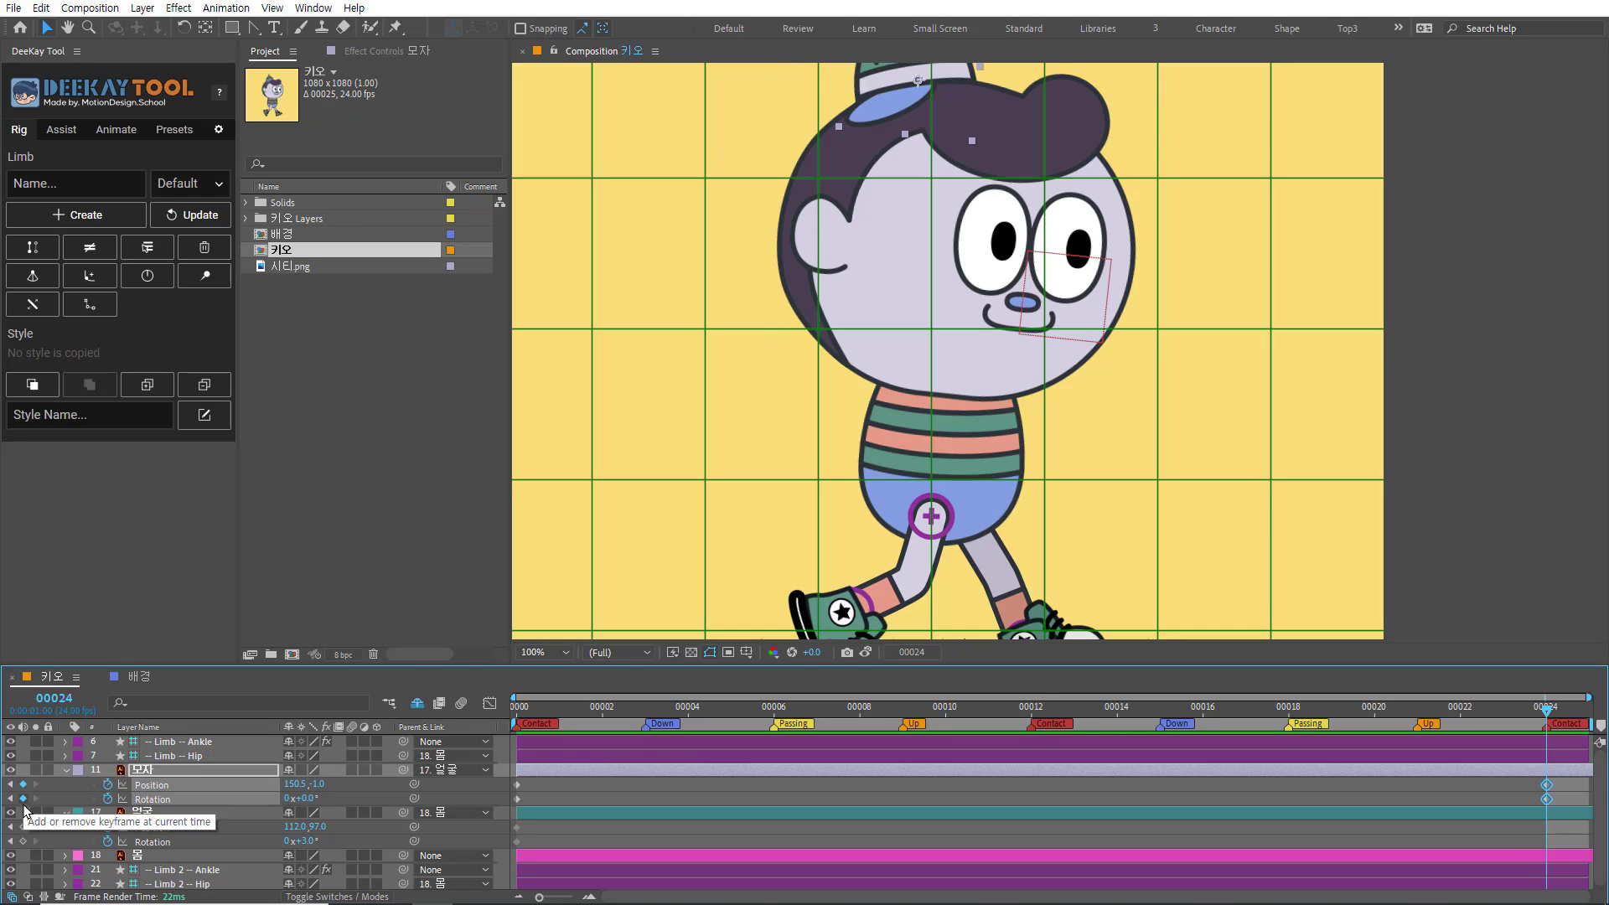
left_click(22, 827)
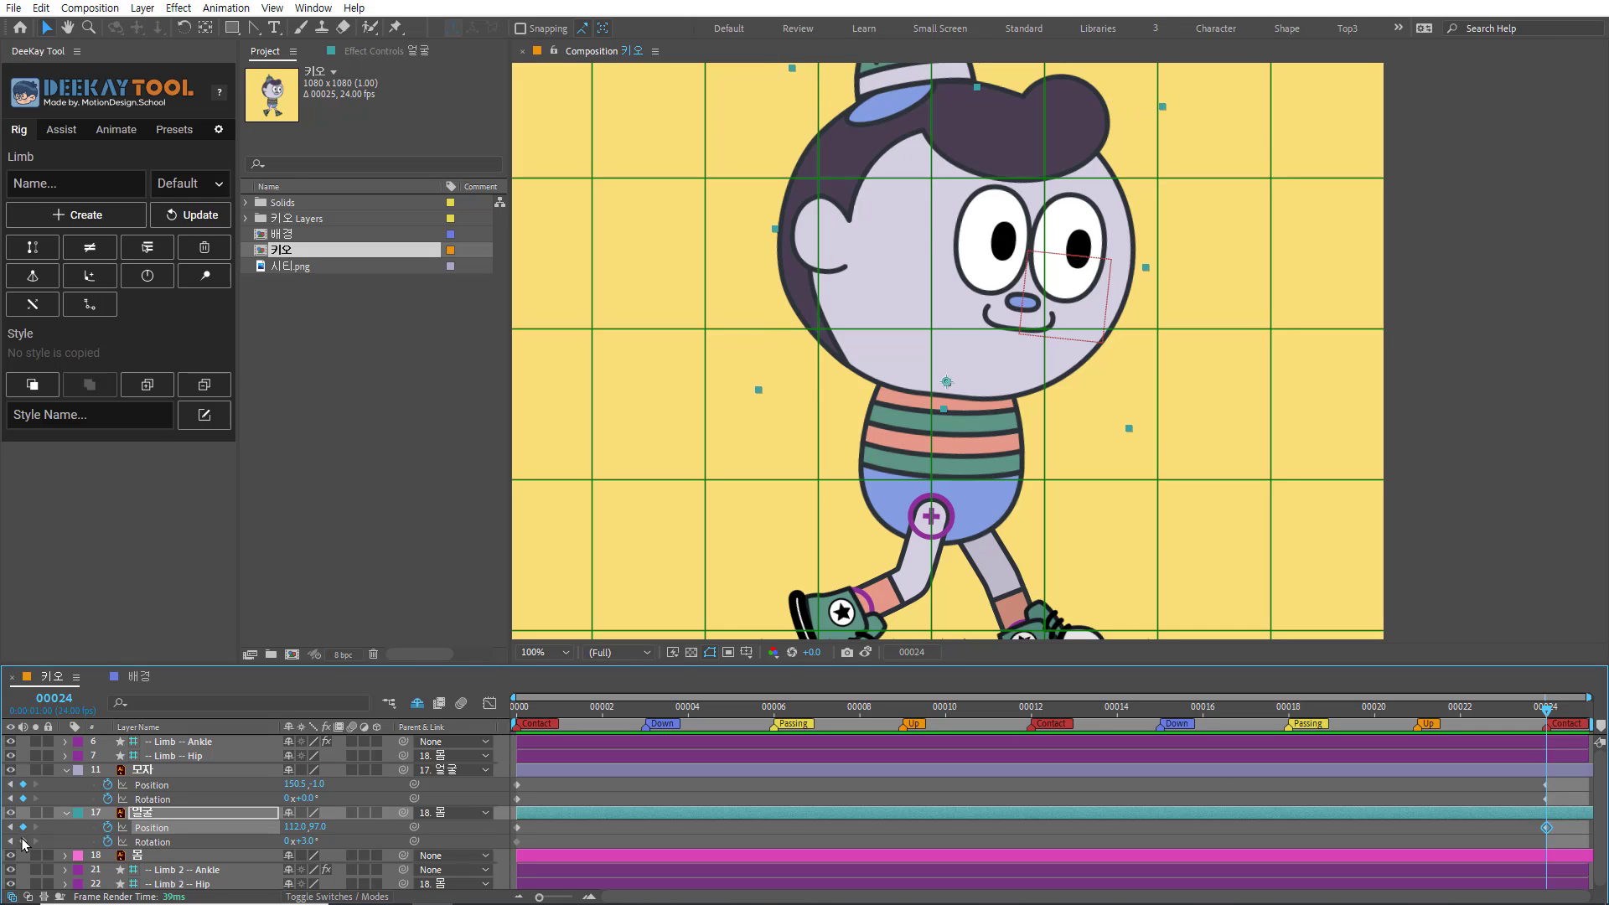
left_click(23, 840)
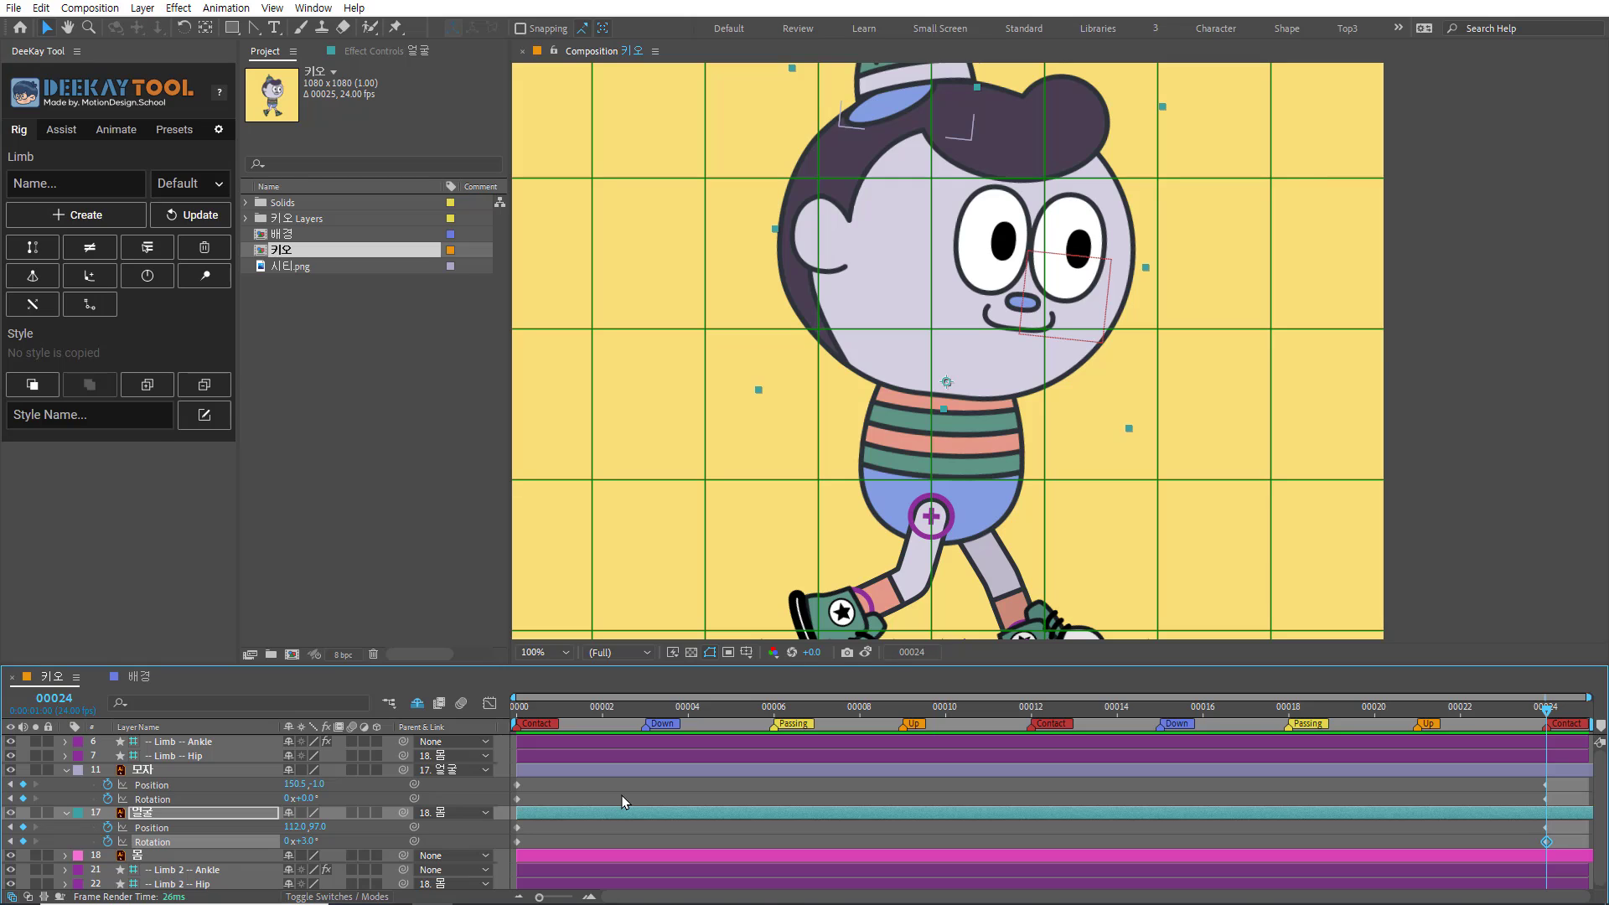
Step: Add Position and Rotation keyframes for the 모자 and 얼굴 layers at frame 12, the middle Contact pose
left_click(1031, 711)
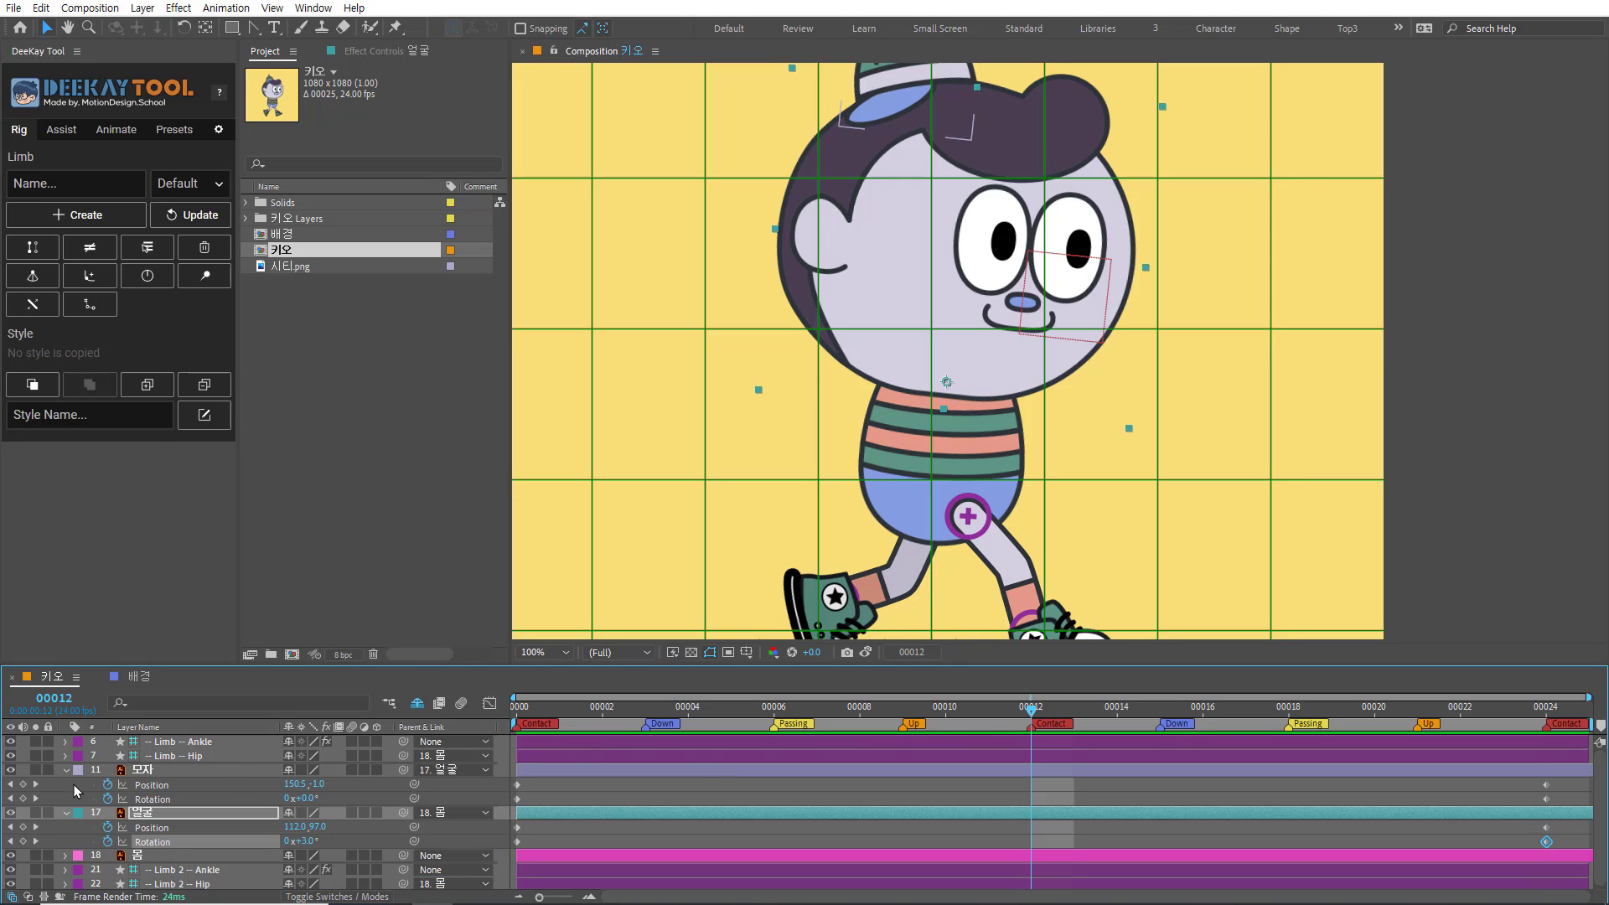
left_click(23, 784)
left_click(23, 799)
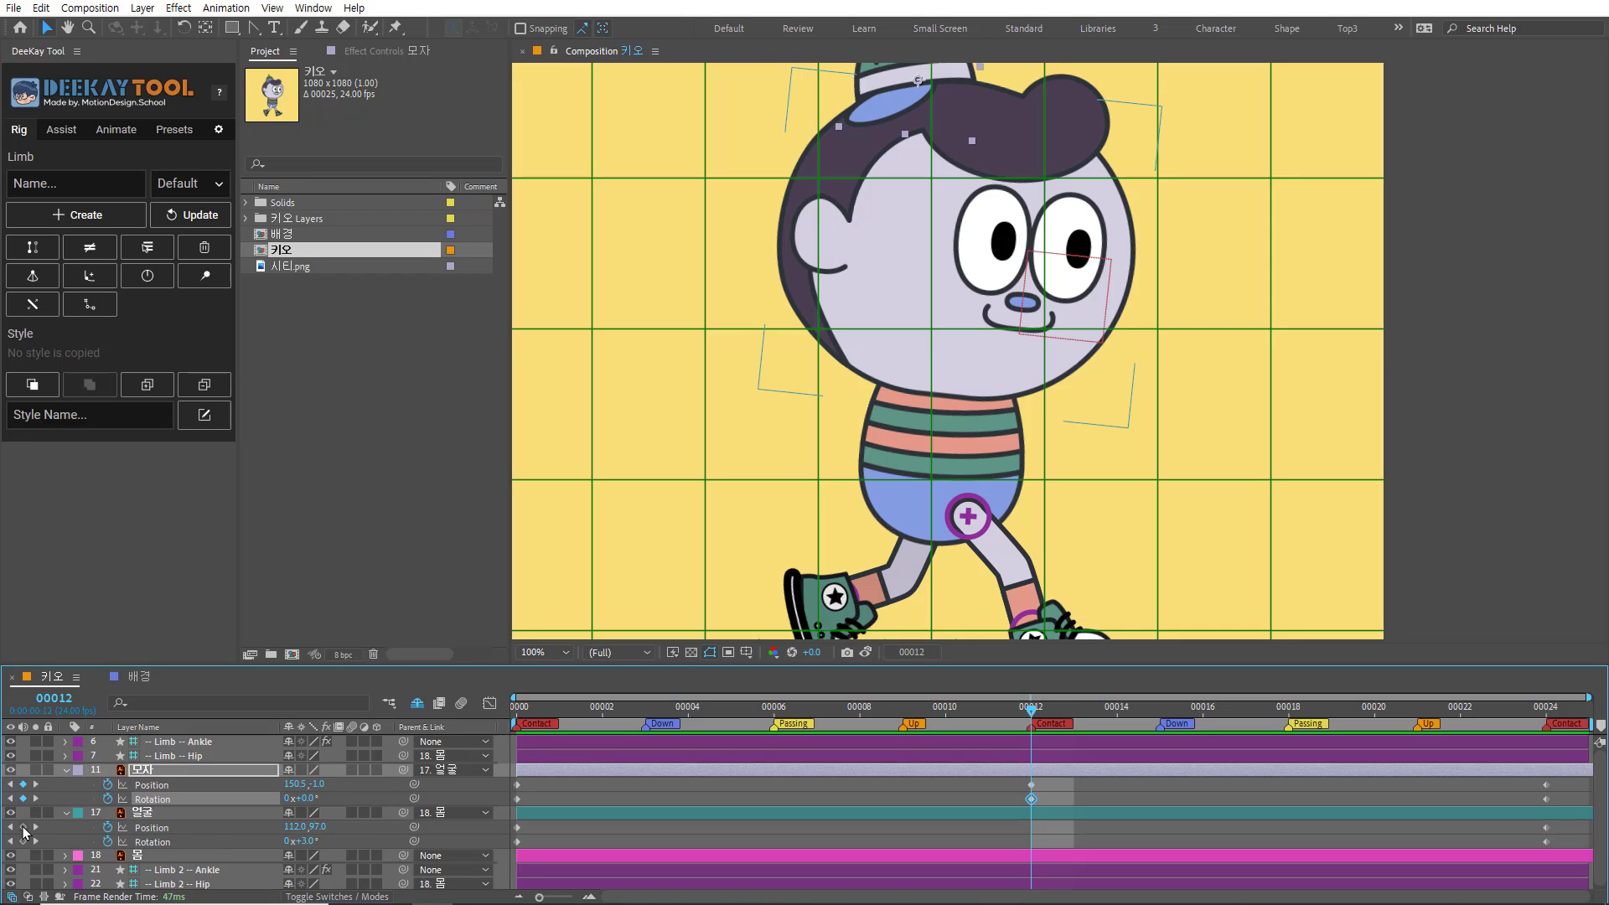
left_click(23, 827)
left_click(23, 841)
left_click(954, 121)
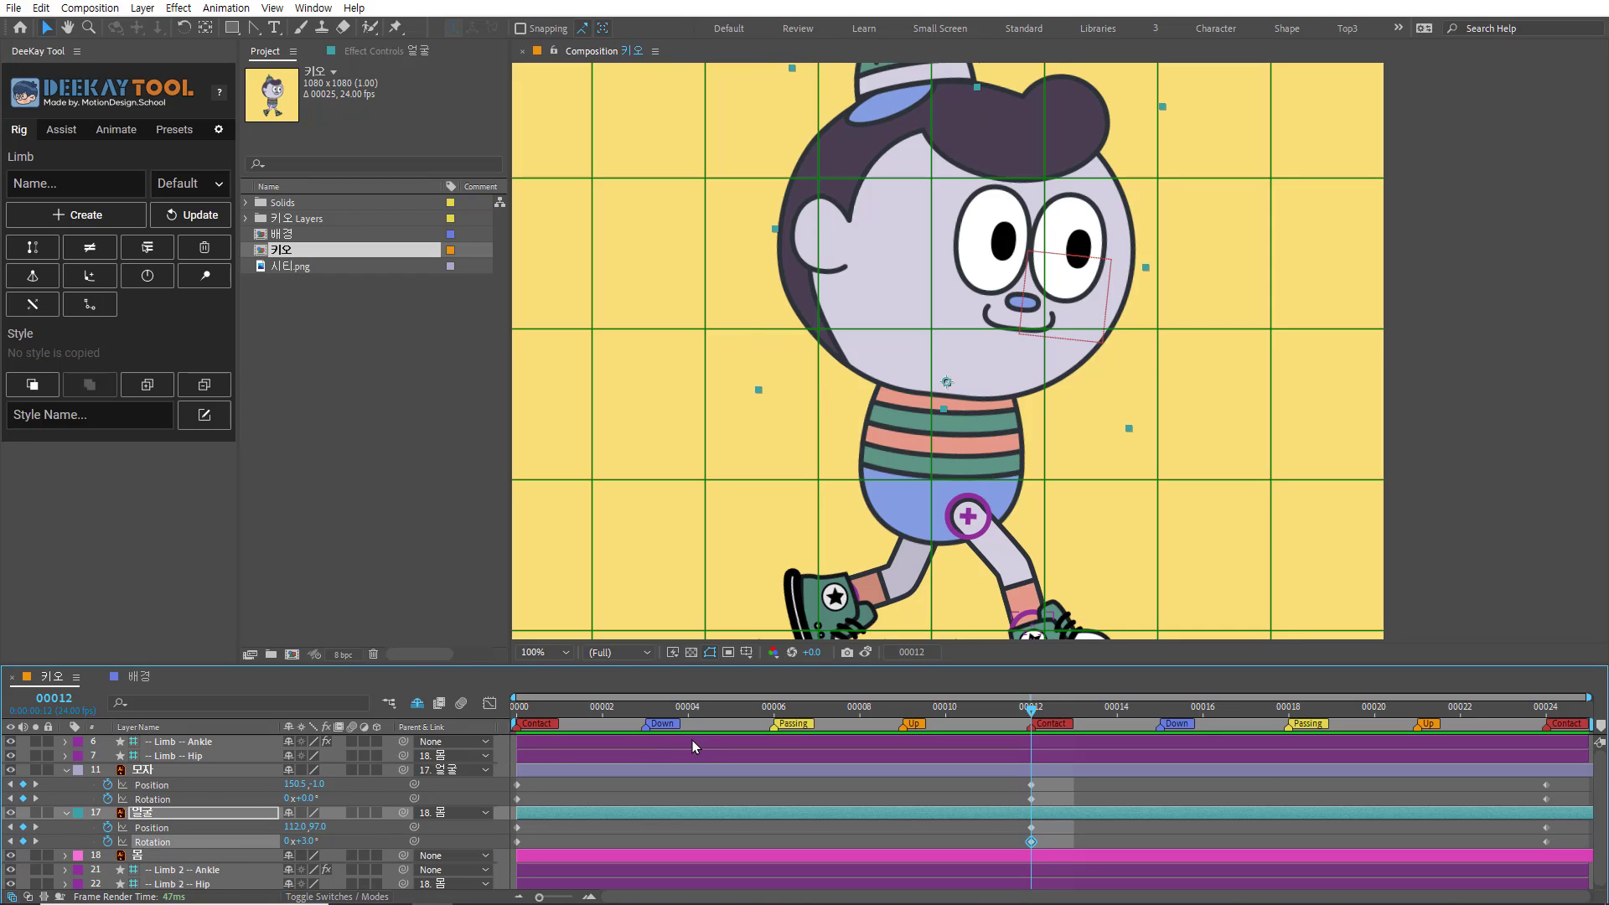
Step: At frame 3, the first Down pose, set the 모자 layer's position to 152.5, 8.7 and its rotation to 5°
left_click(652, 710)
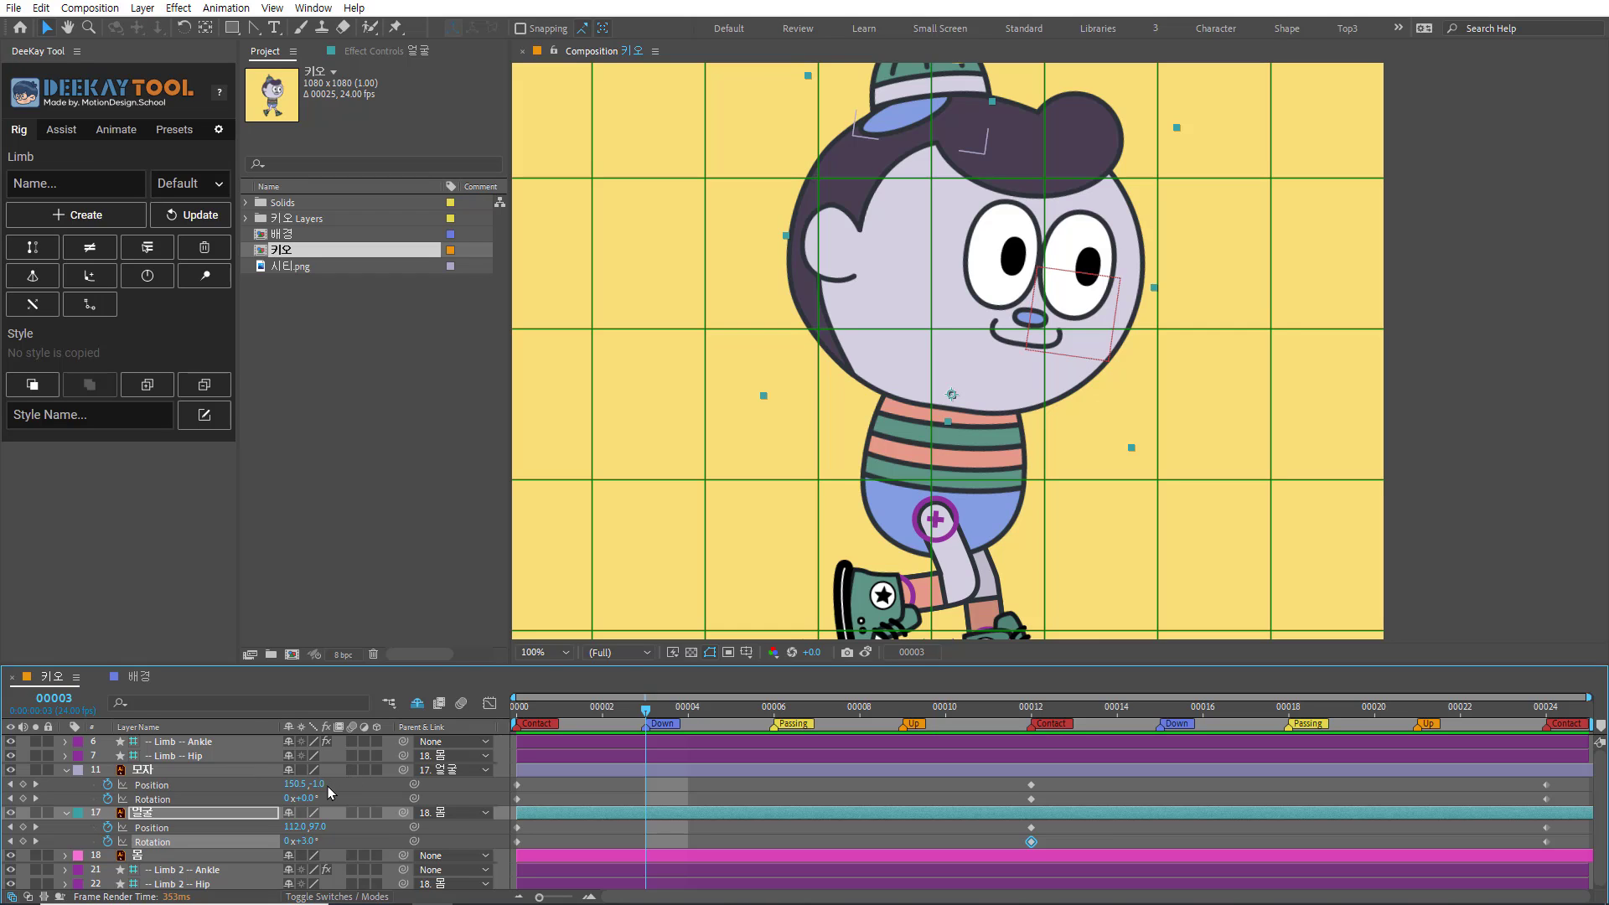
left_click_drag(321, 788, 319, 785)
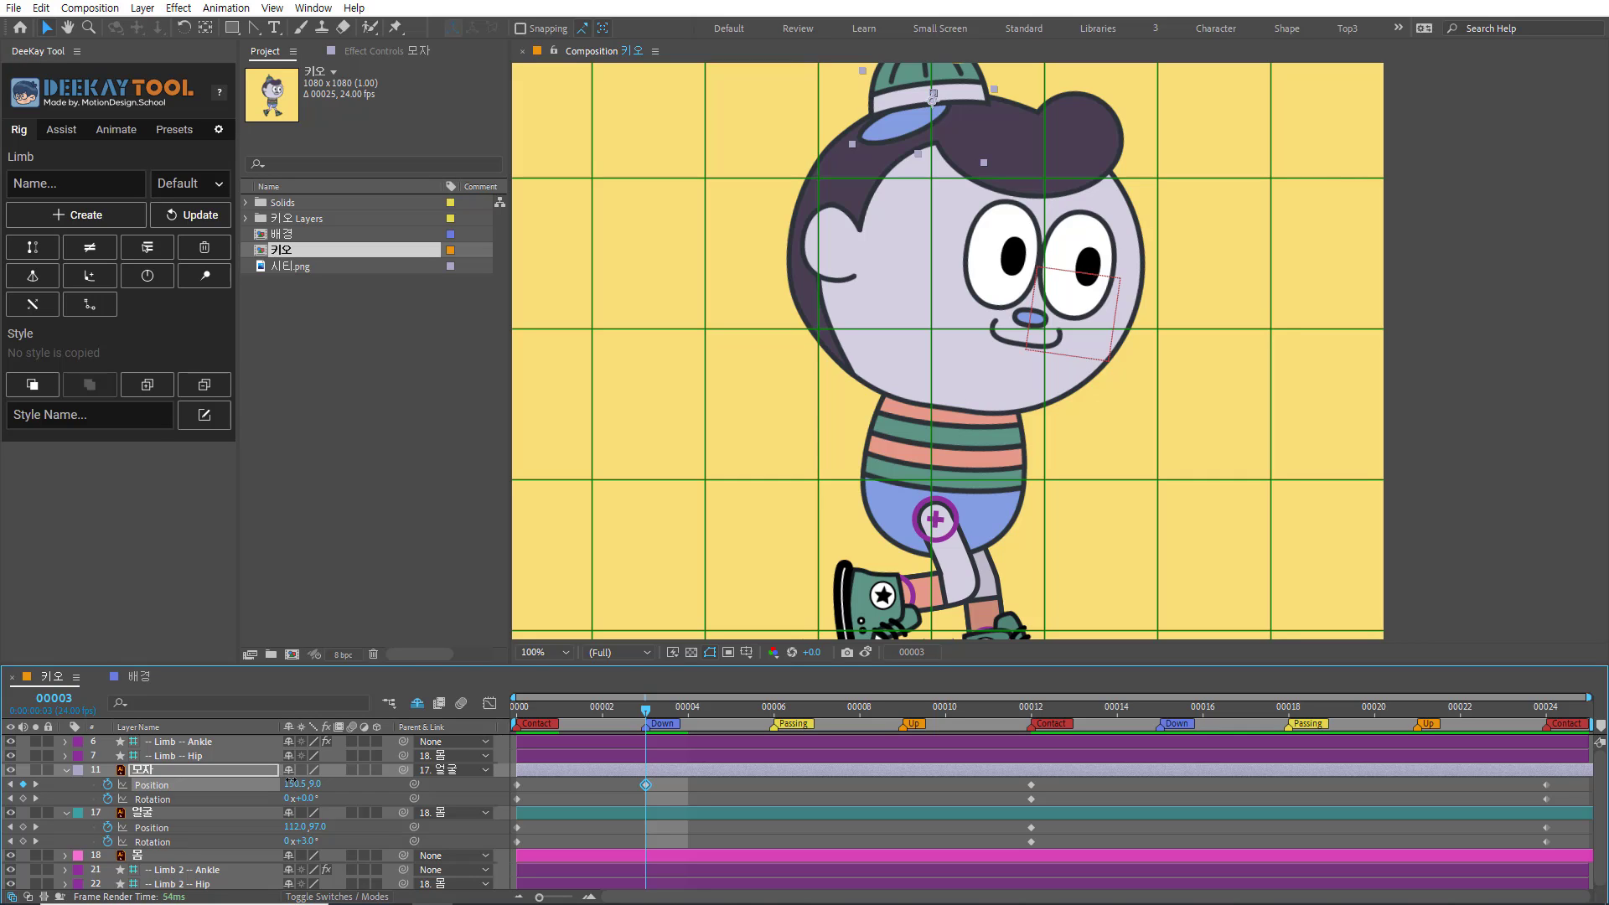
left_click(292, 783)
left_click(254, 771)
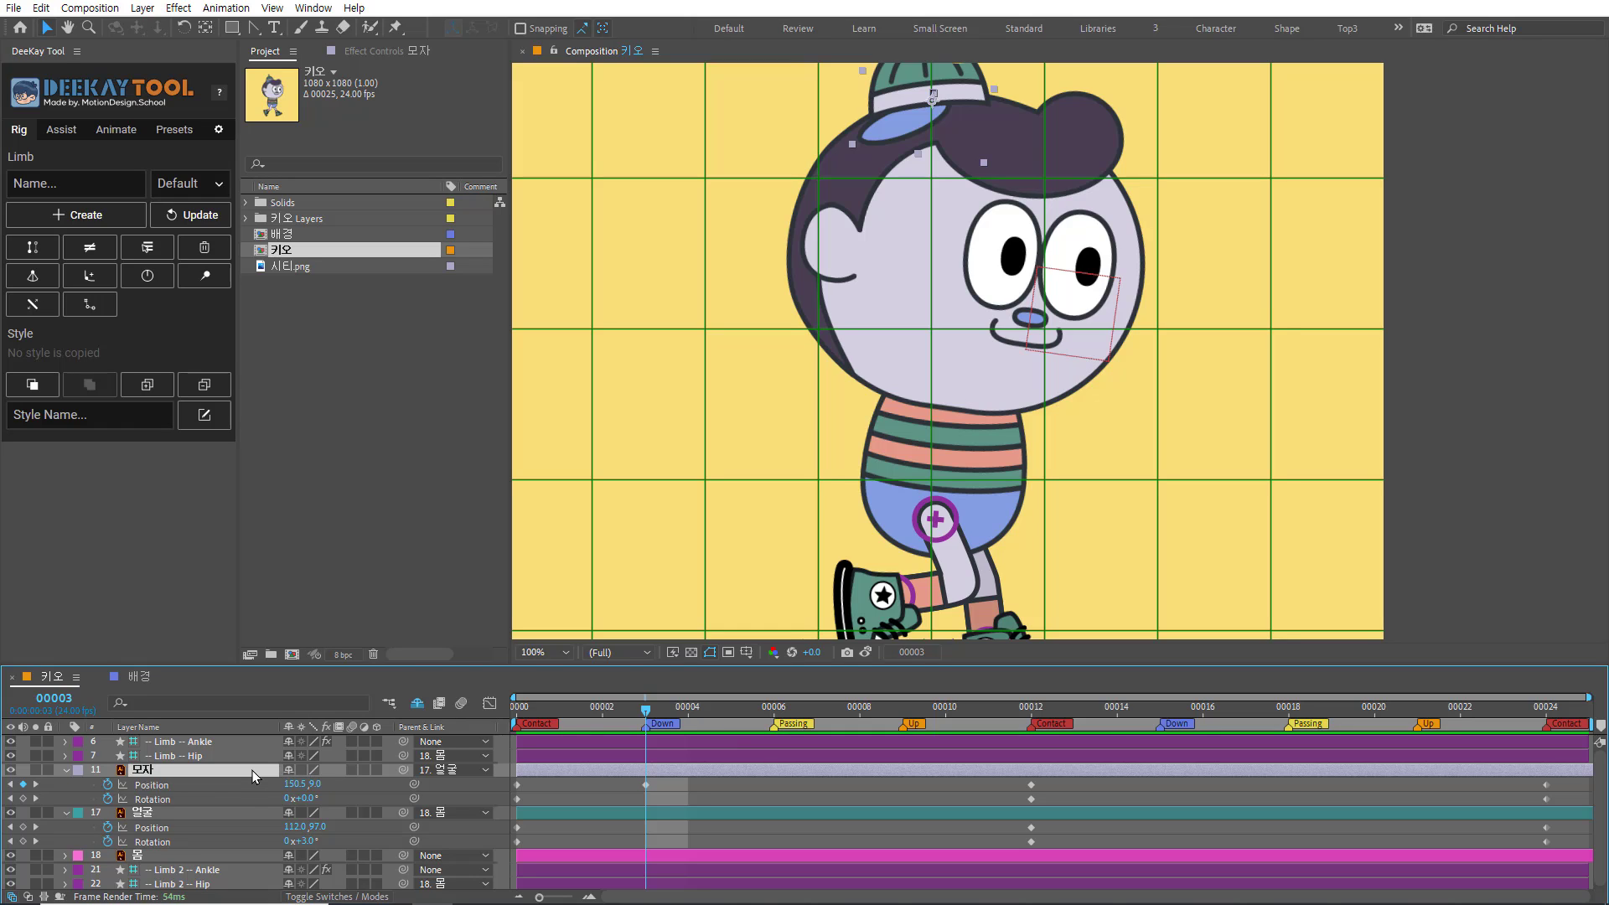
key("Right")
key("Right")
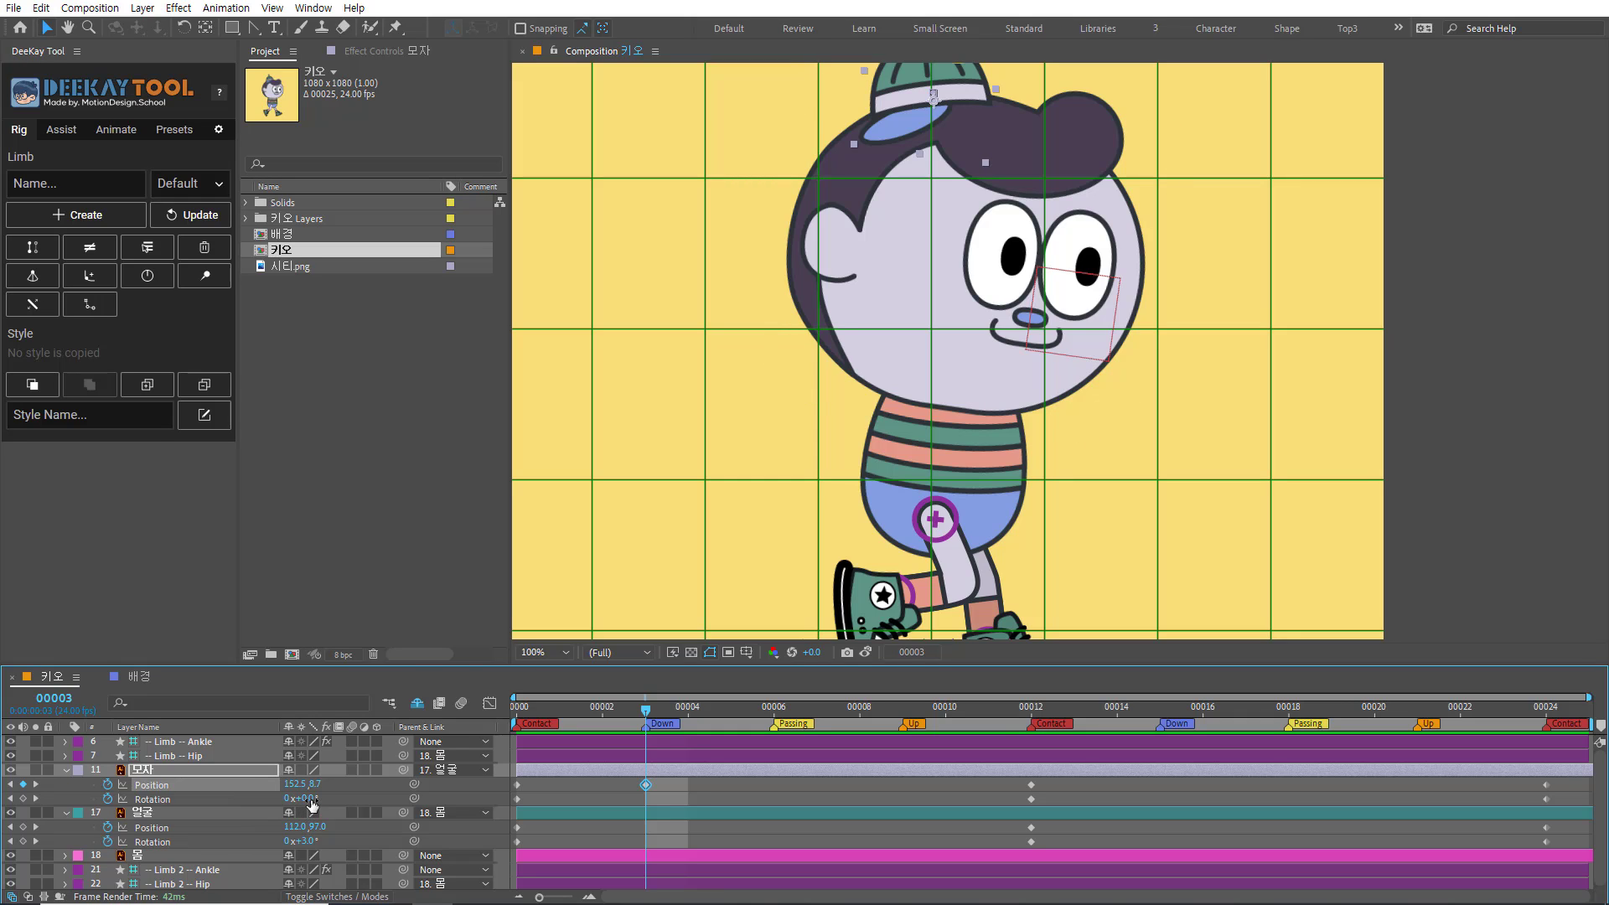
left_click_drag(312, 803, 310, 798)
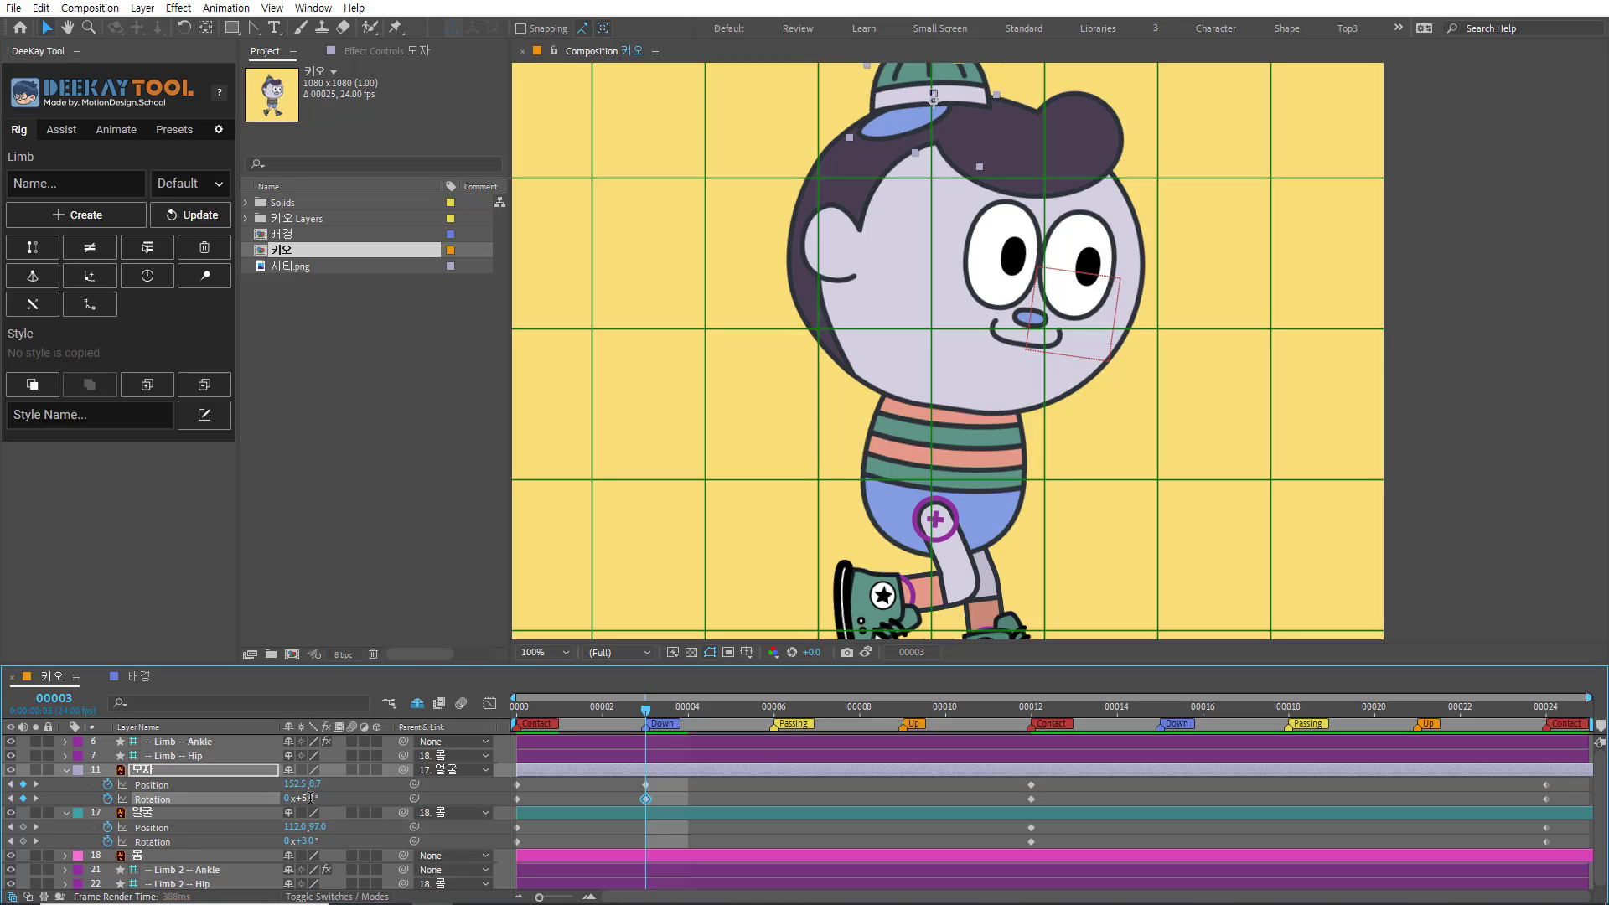
Step: At frame 3, lower the 얼굴 layer to position 112.2, 99.0 and set its rotation to 5°
left_click(219, 812)
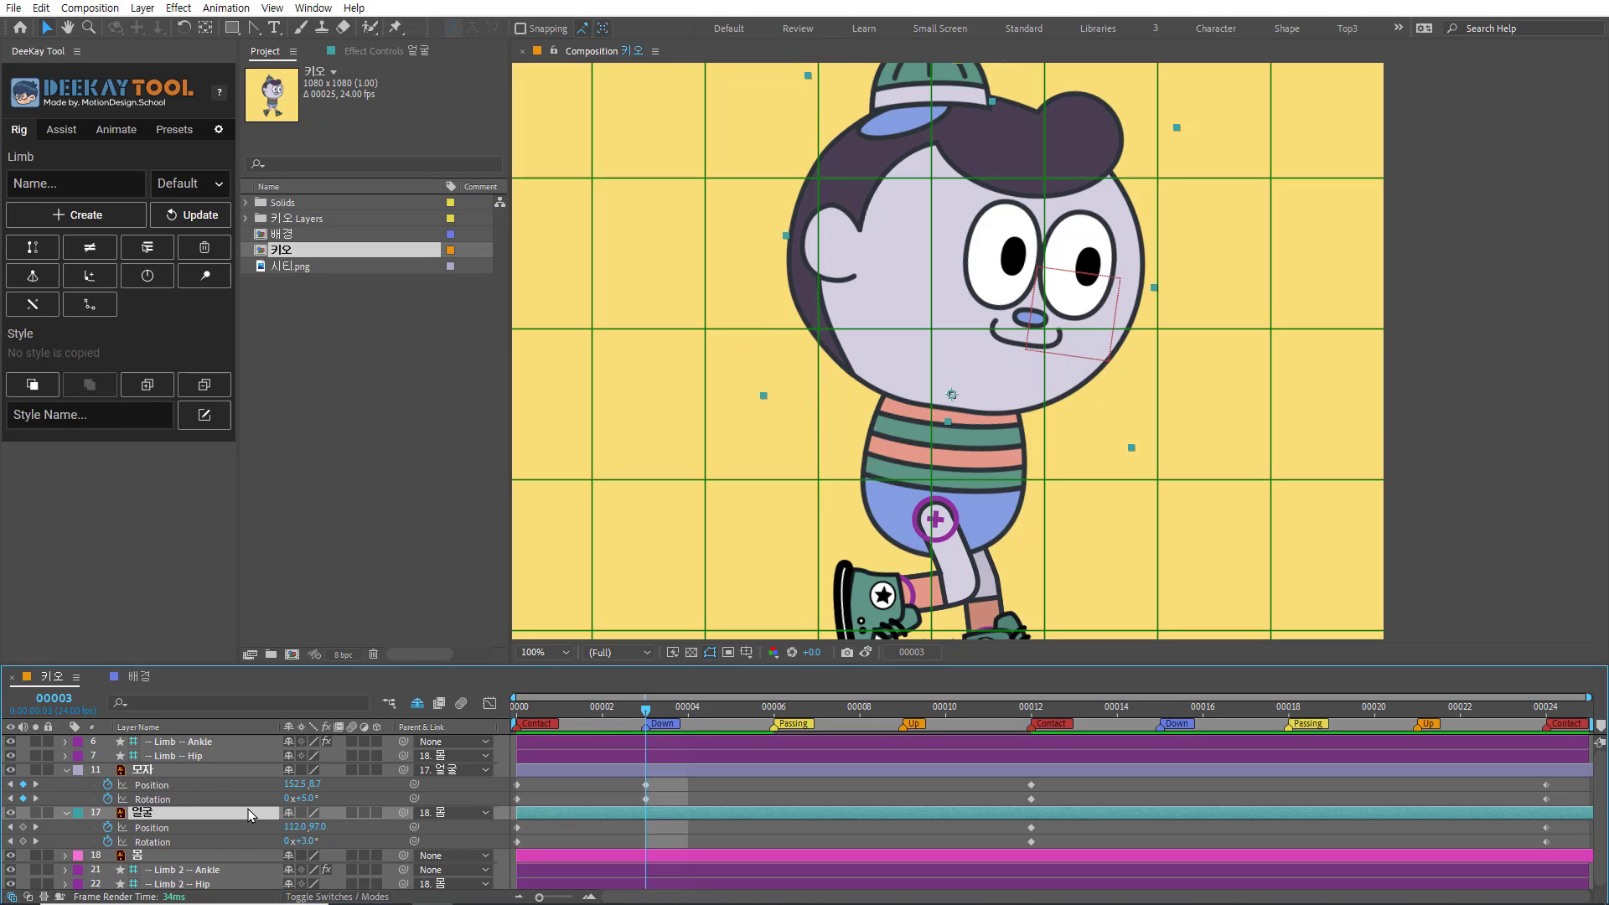
left_click(321, 828)
left_click(235, 806)
left_click(243, 812)
key("Down")
key("Down")
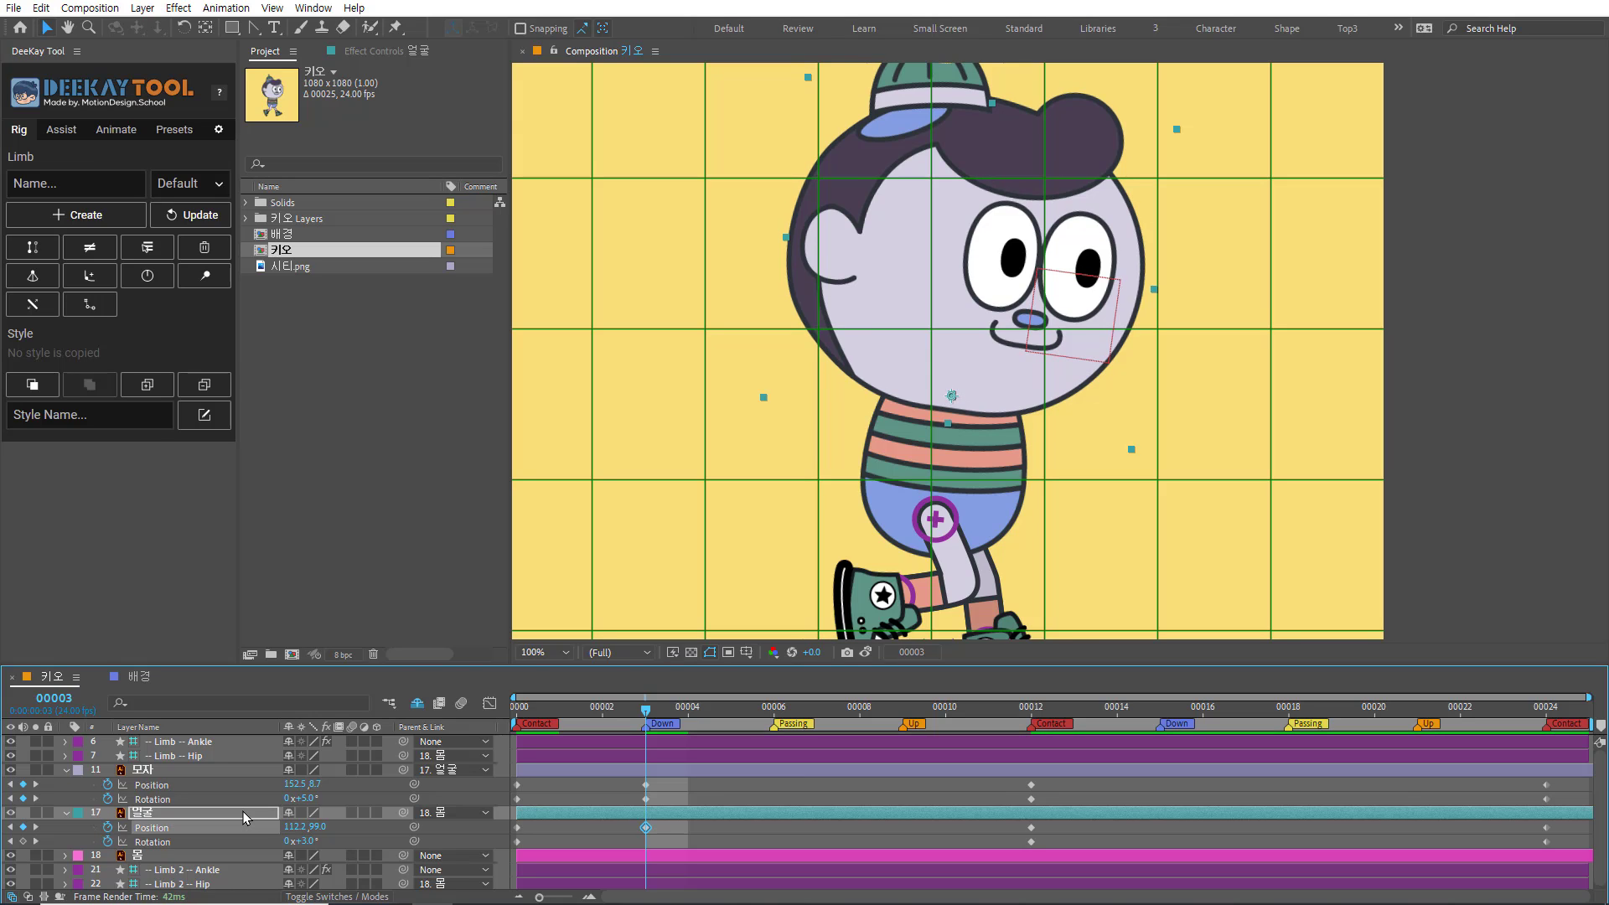
left_click(308, 842)
type("6")
key("Return")
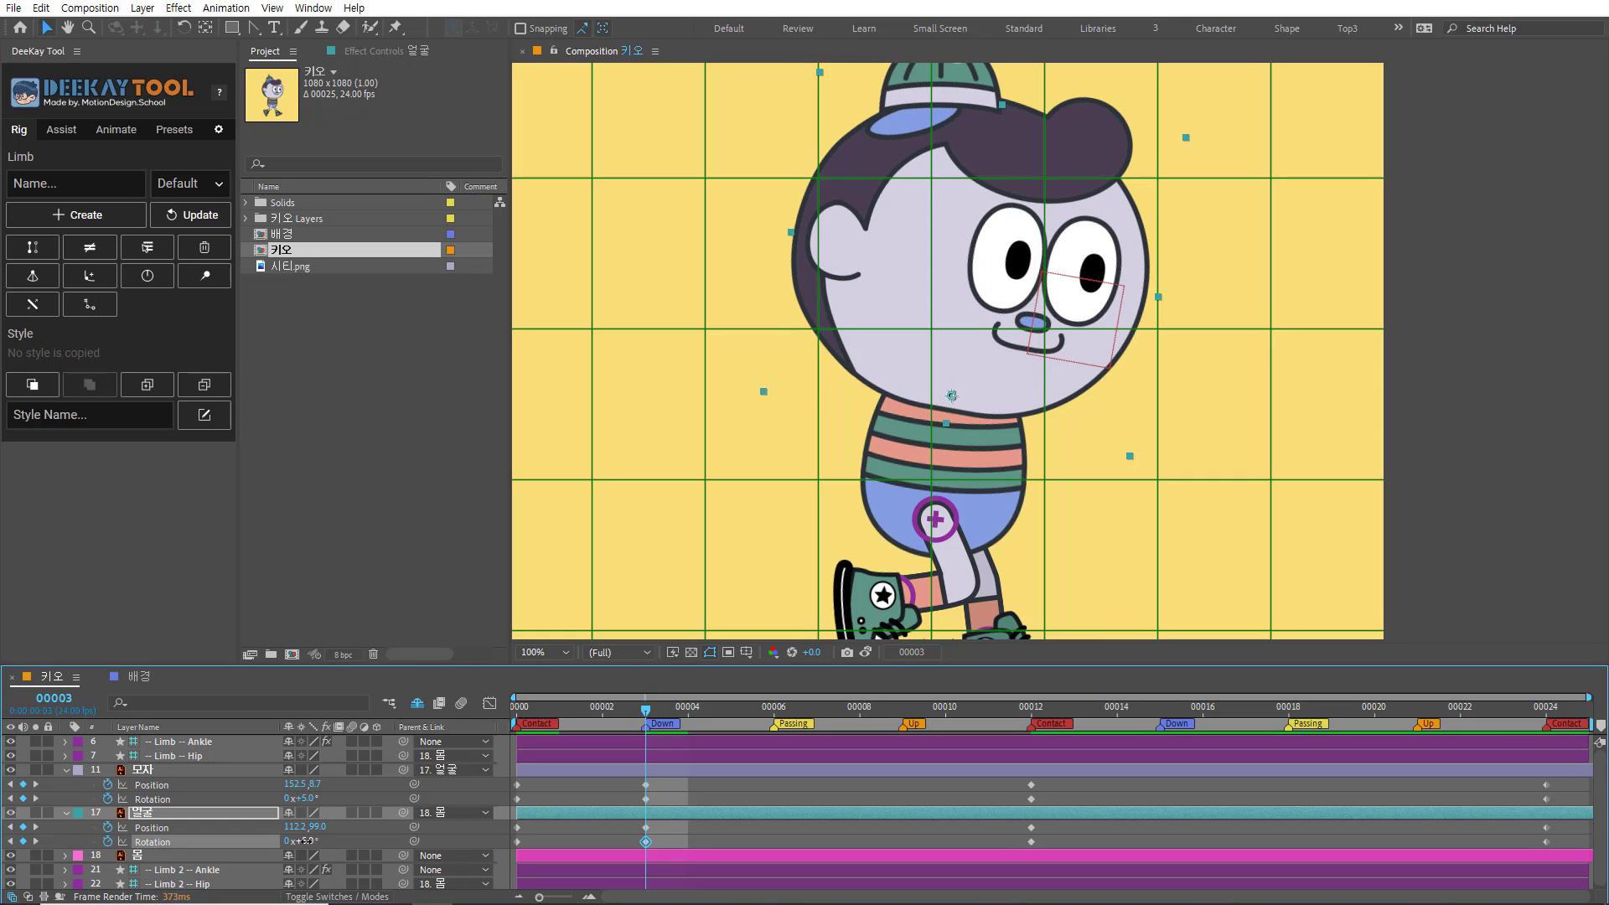
Step: Copy the 모자 and 얼굴 layers' Position and Rotation keyframes from frame 3 to frame 15, the second Down pose
left_click(1160, 708)
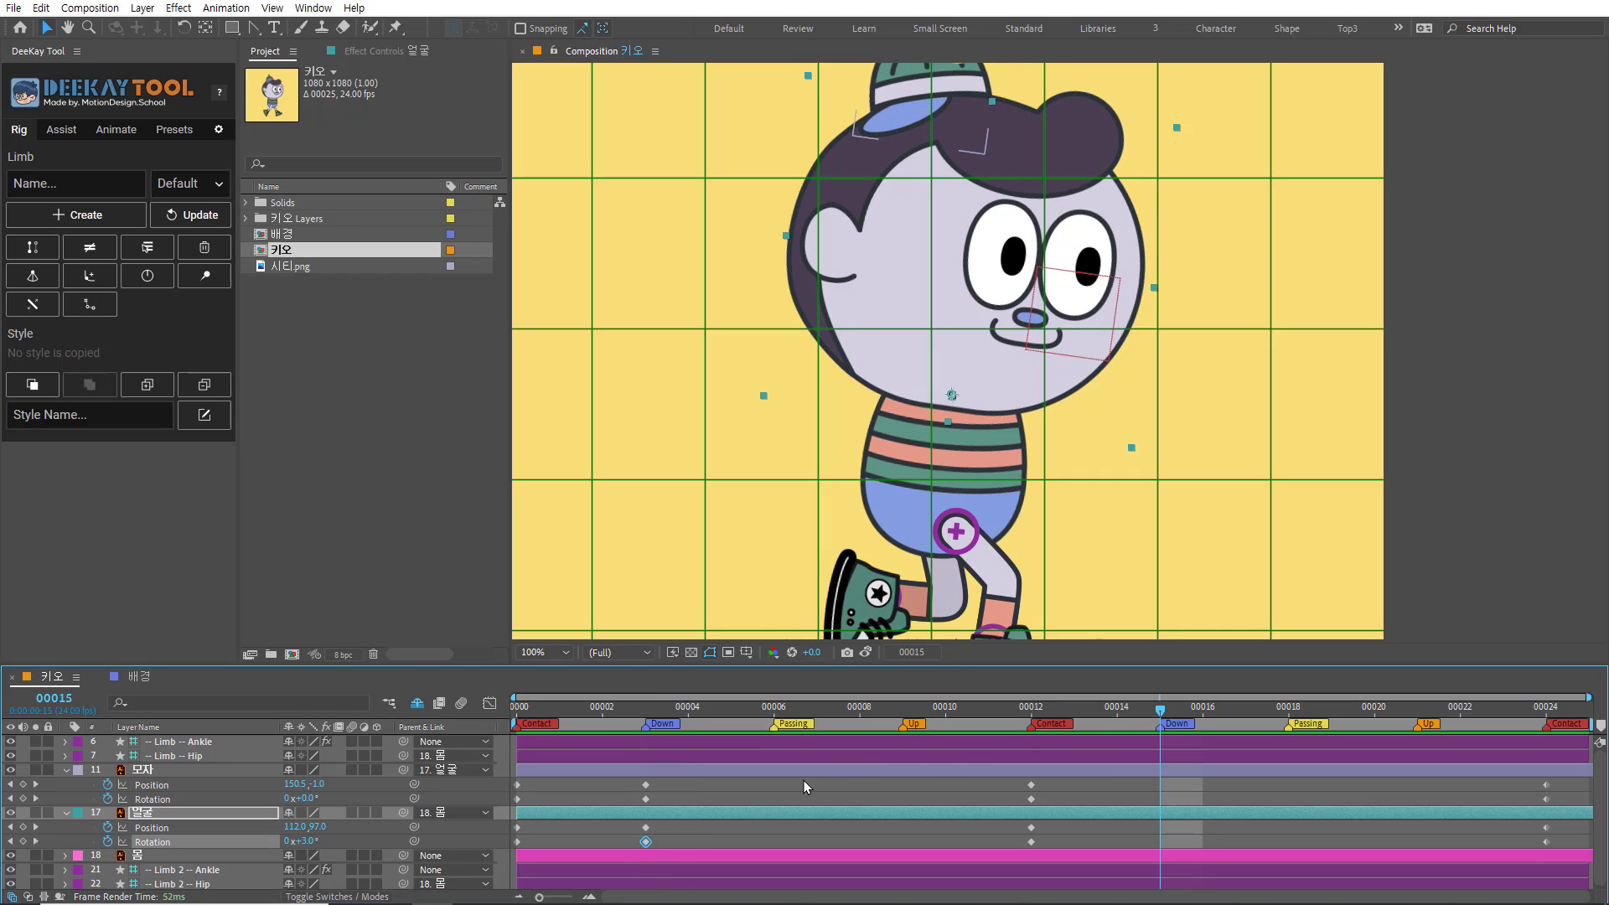
left_click_drag(656, 783, 644, 808)
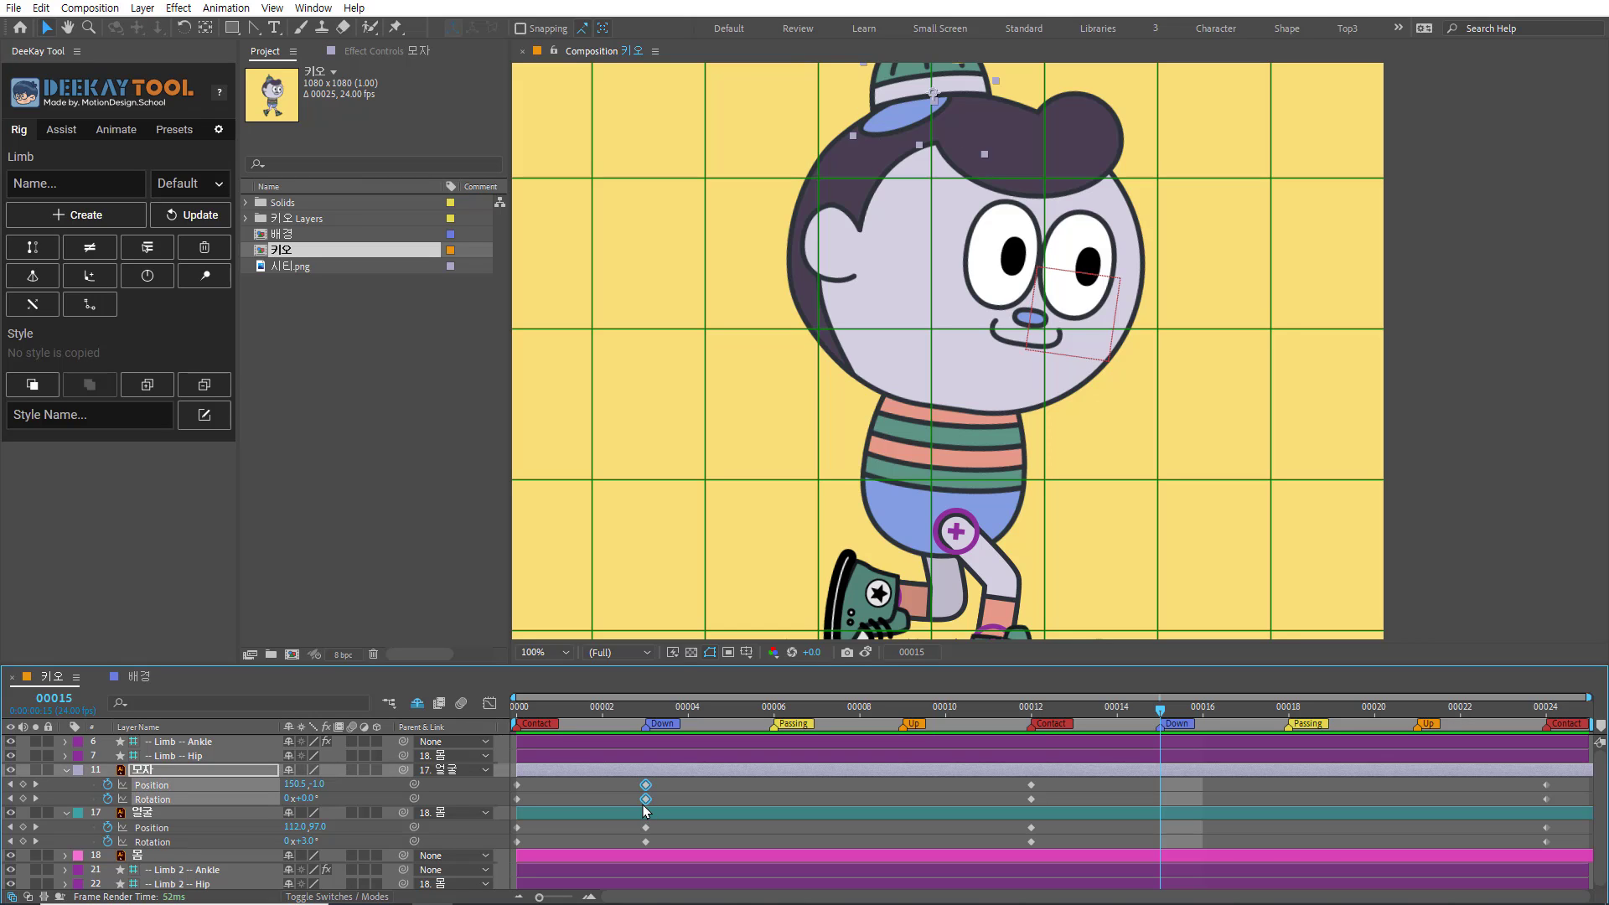
key("ctrl+c")
key("ctrl+v")
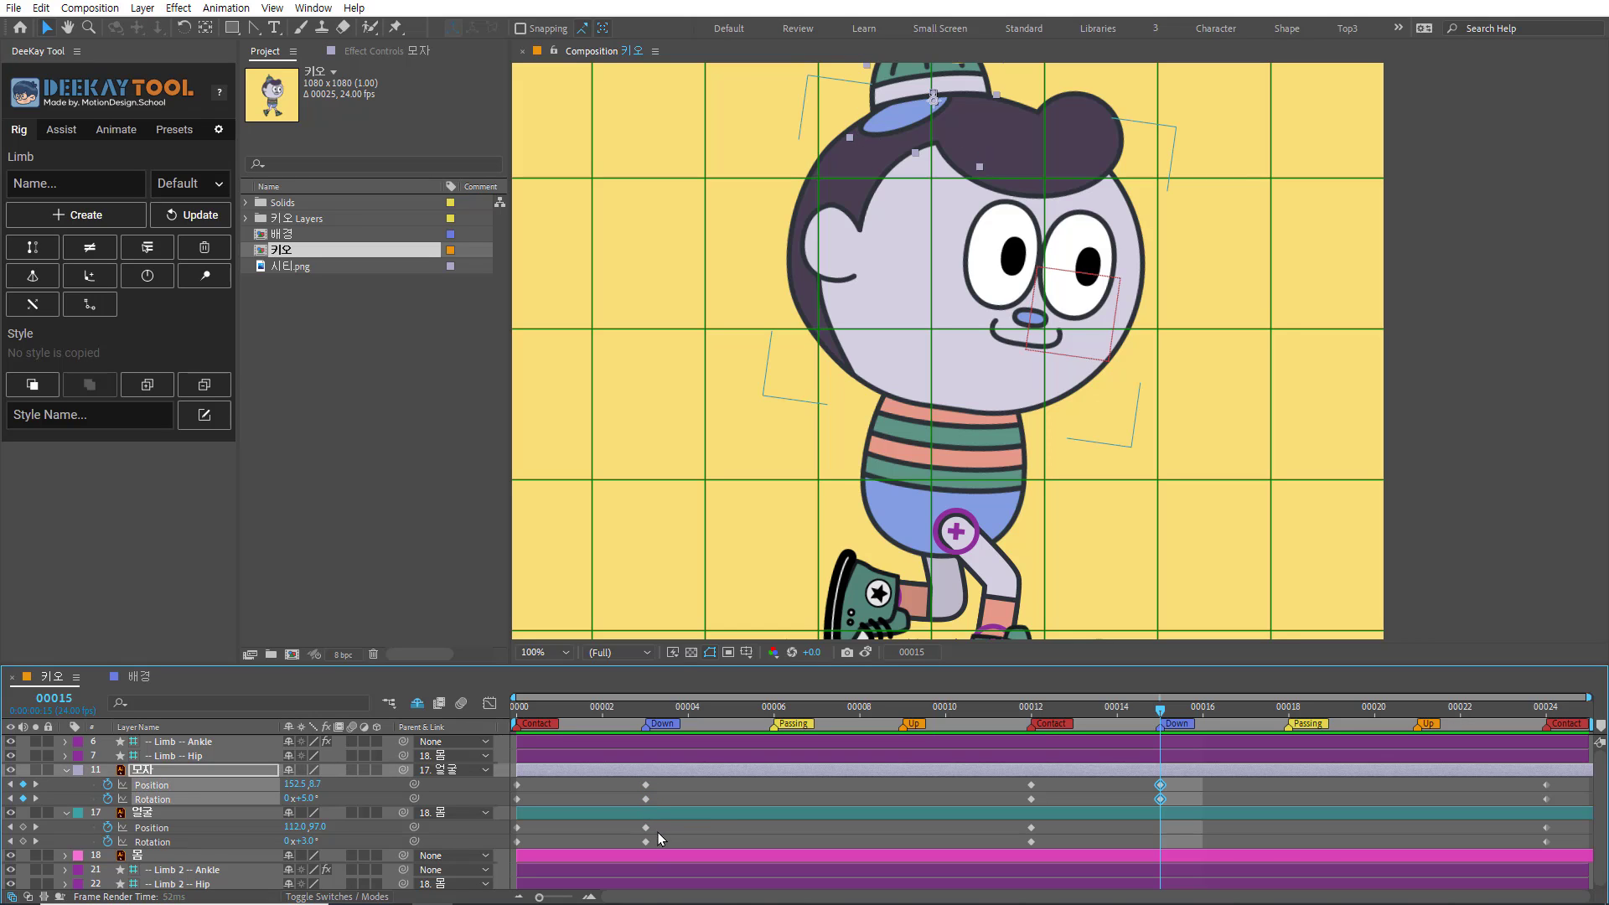
left_click_drag(665, 826, 642, 851)
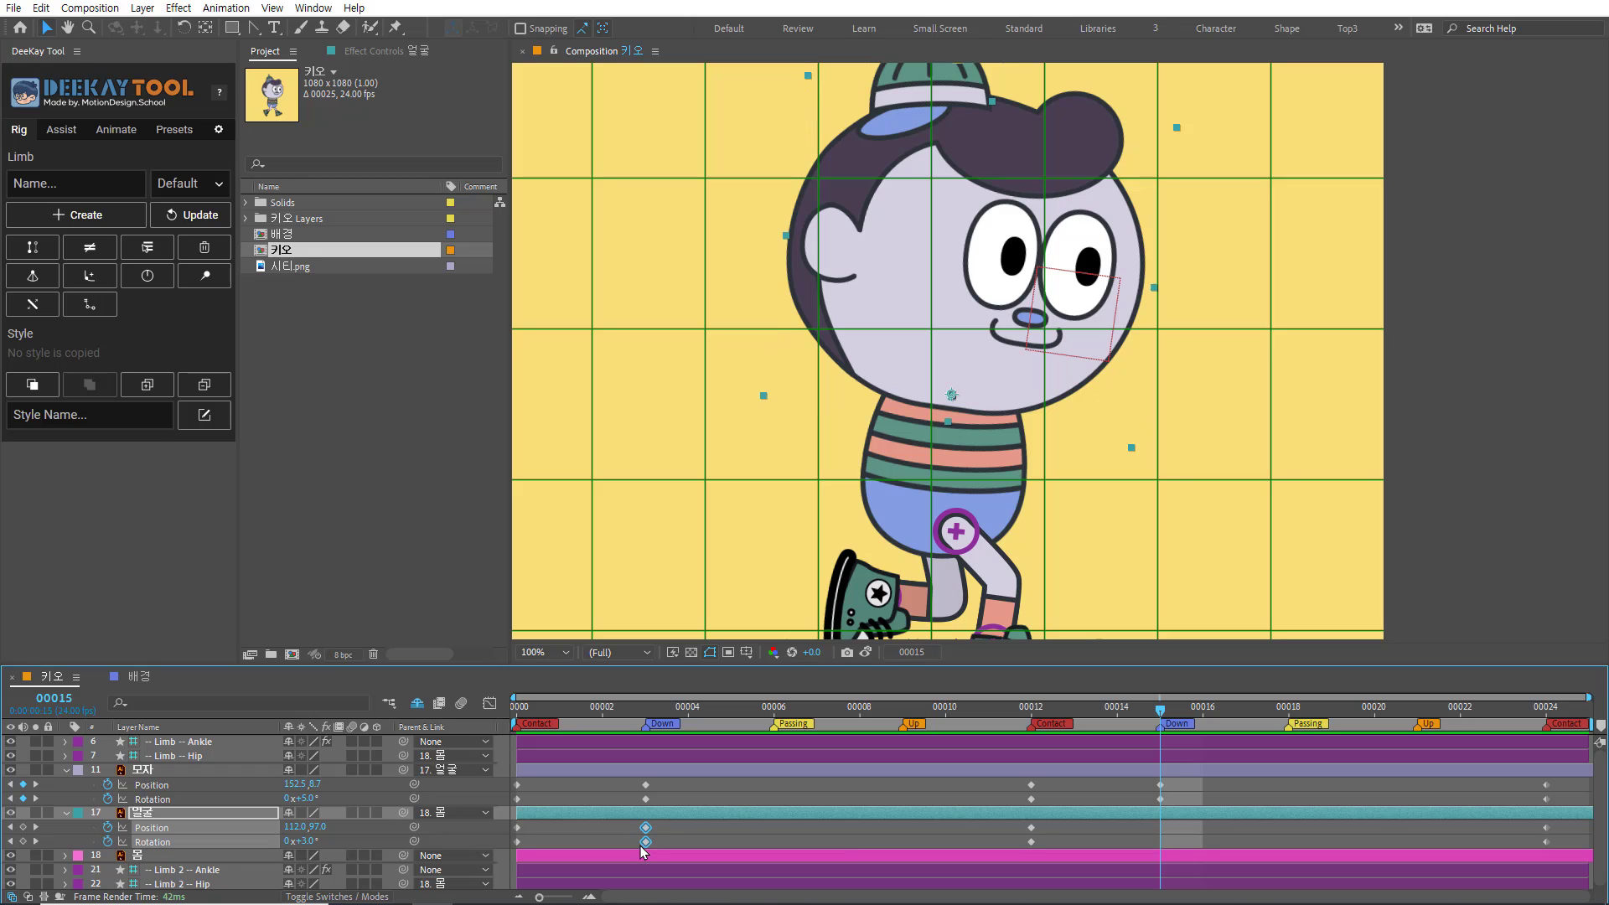
key("ctrl+c")
key("ctrl+v")
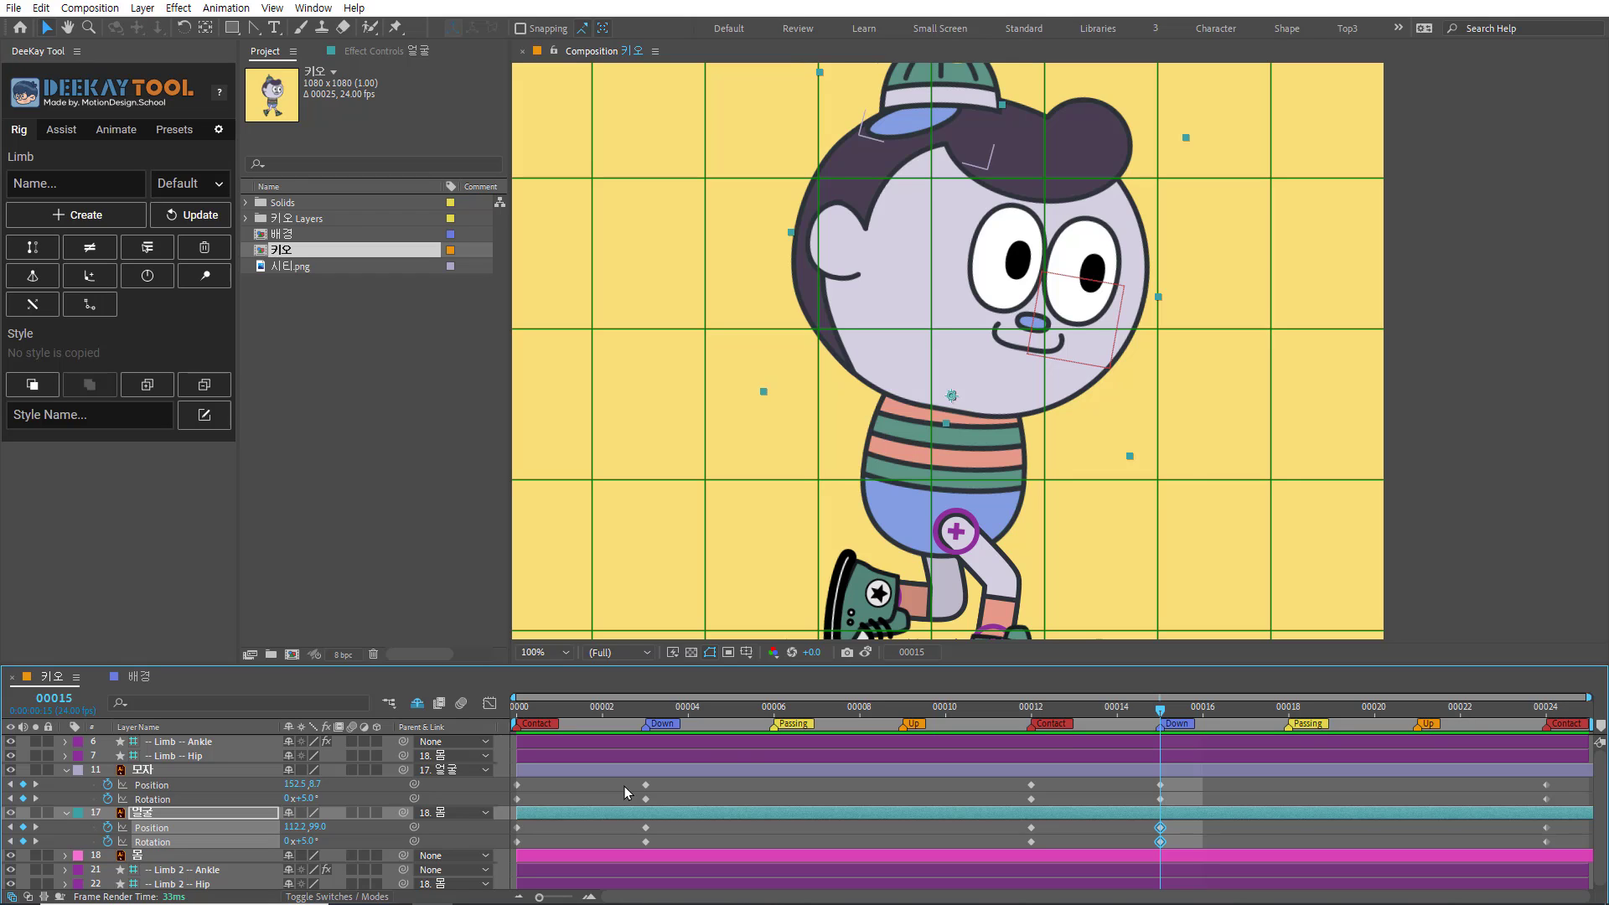
Step: At frame 9, the first Up pose, raise the 얼굴 layer to position 112.4, 87.7
left_click(901, 711)
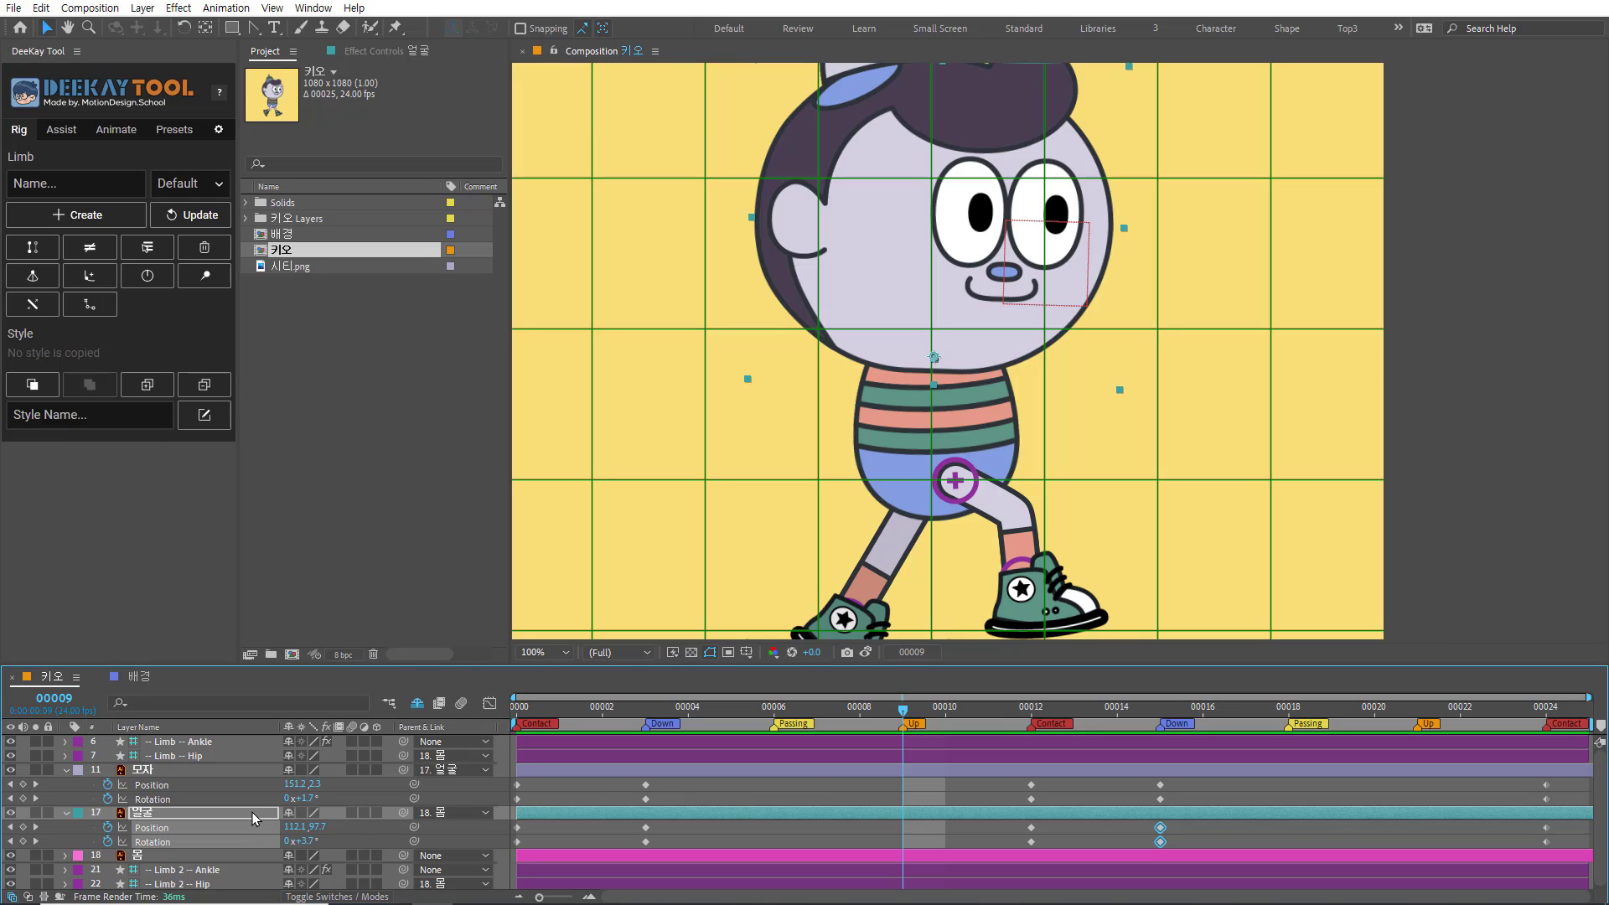
left_click(321, 828)
type("95.7")
key("Return")
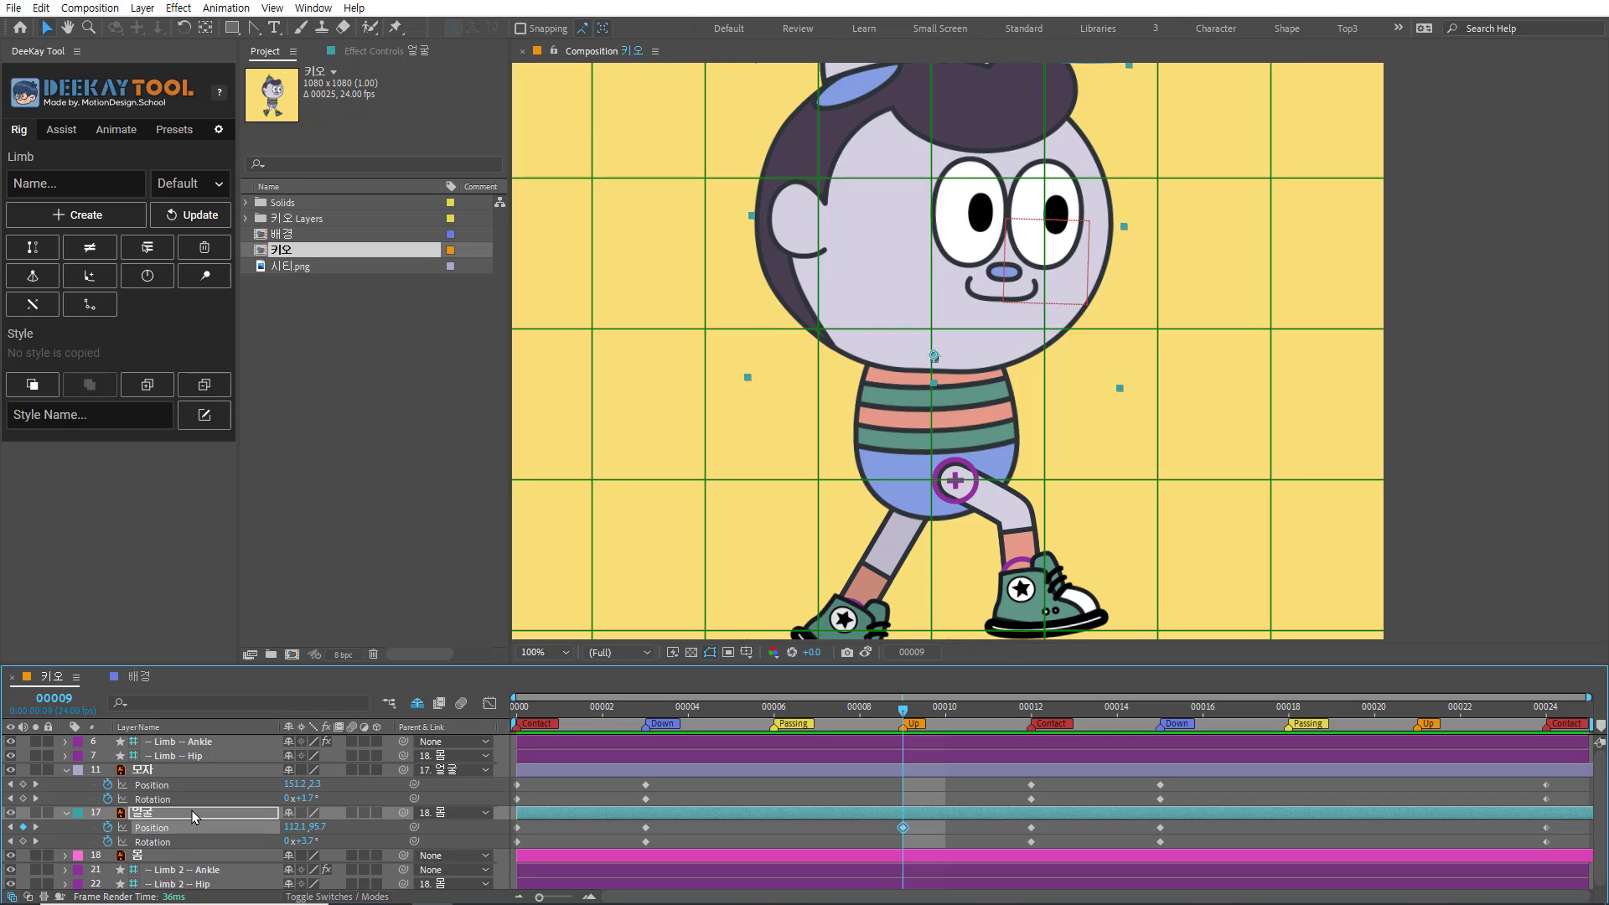
key("Up")
key("Up")
key("Up")
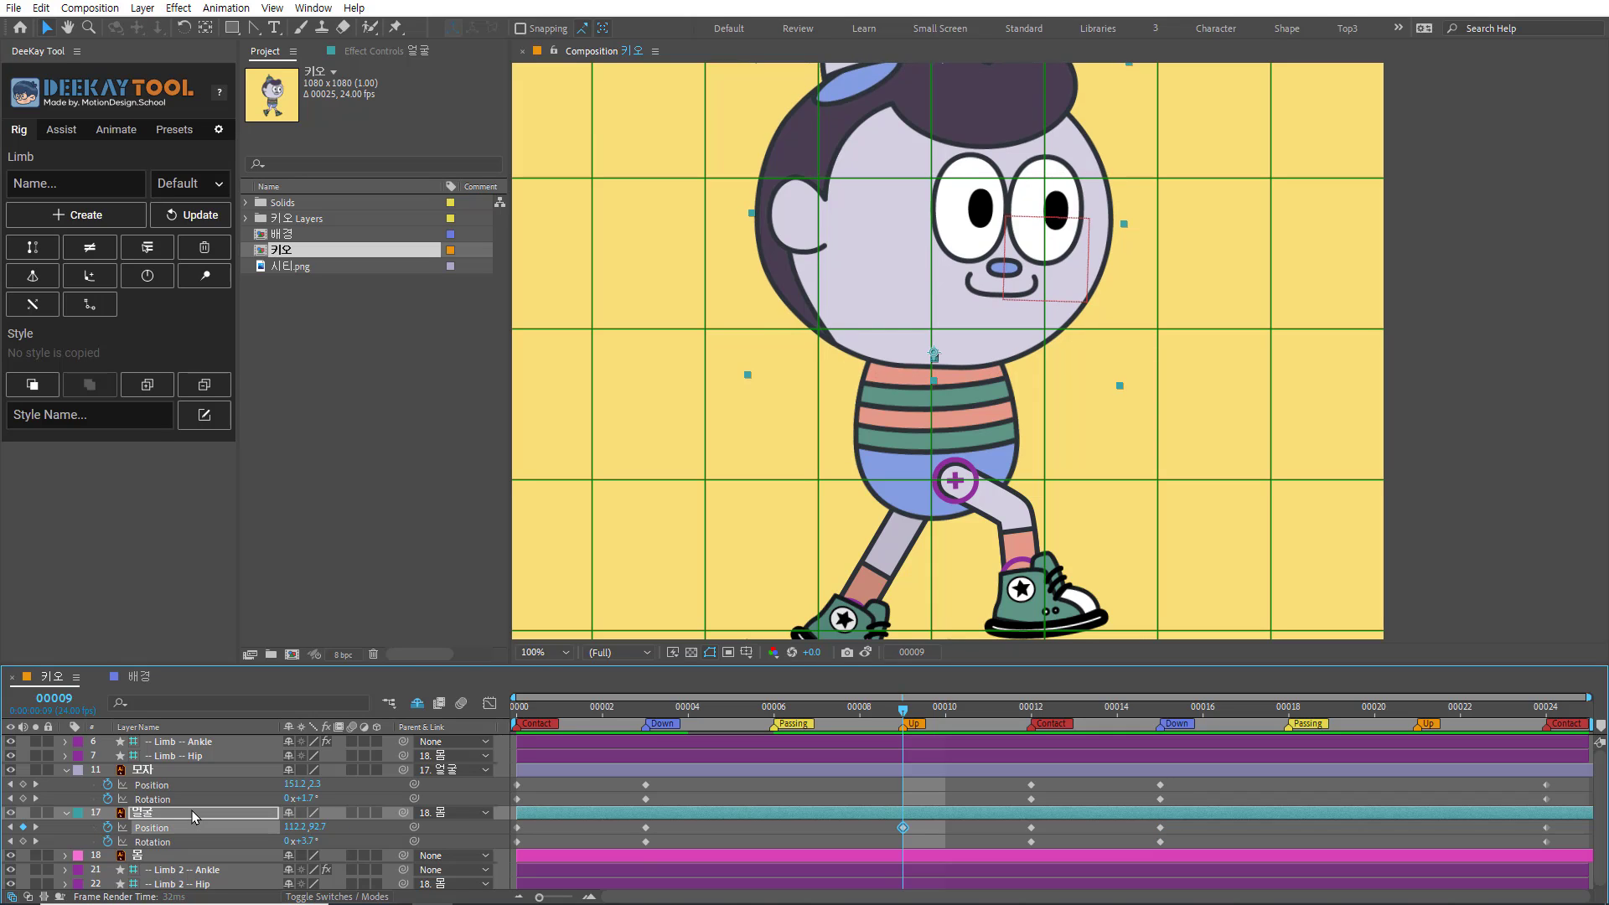
key("Up")
key("Up")
key("Up")
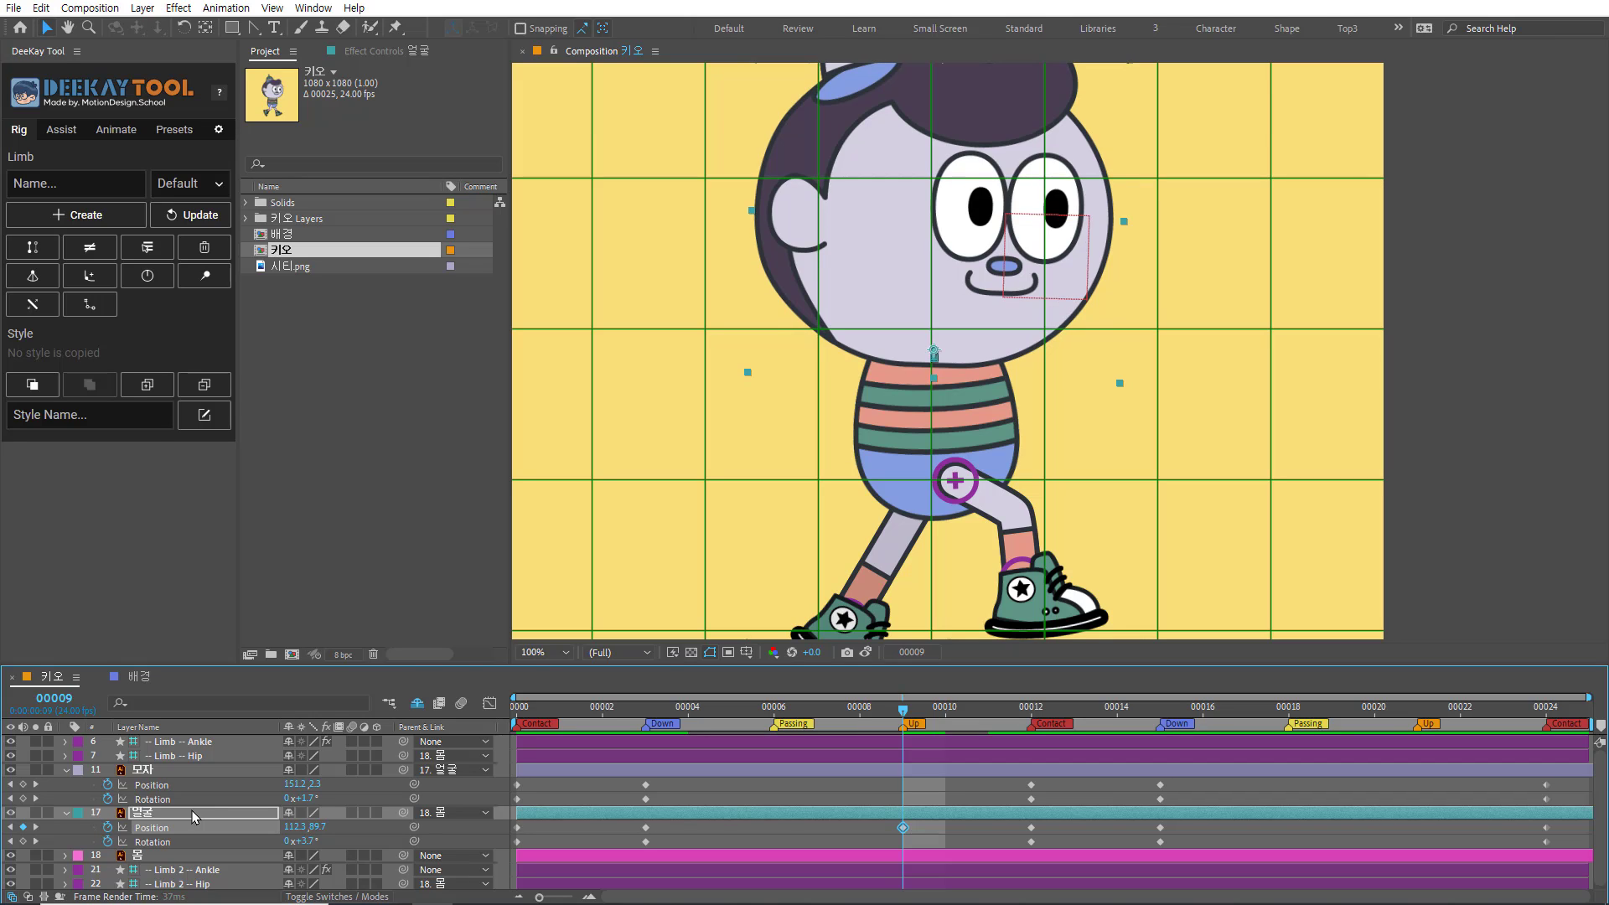
key("Up")
key("Up")
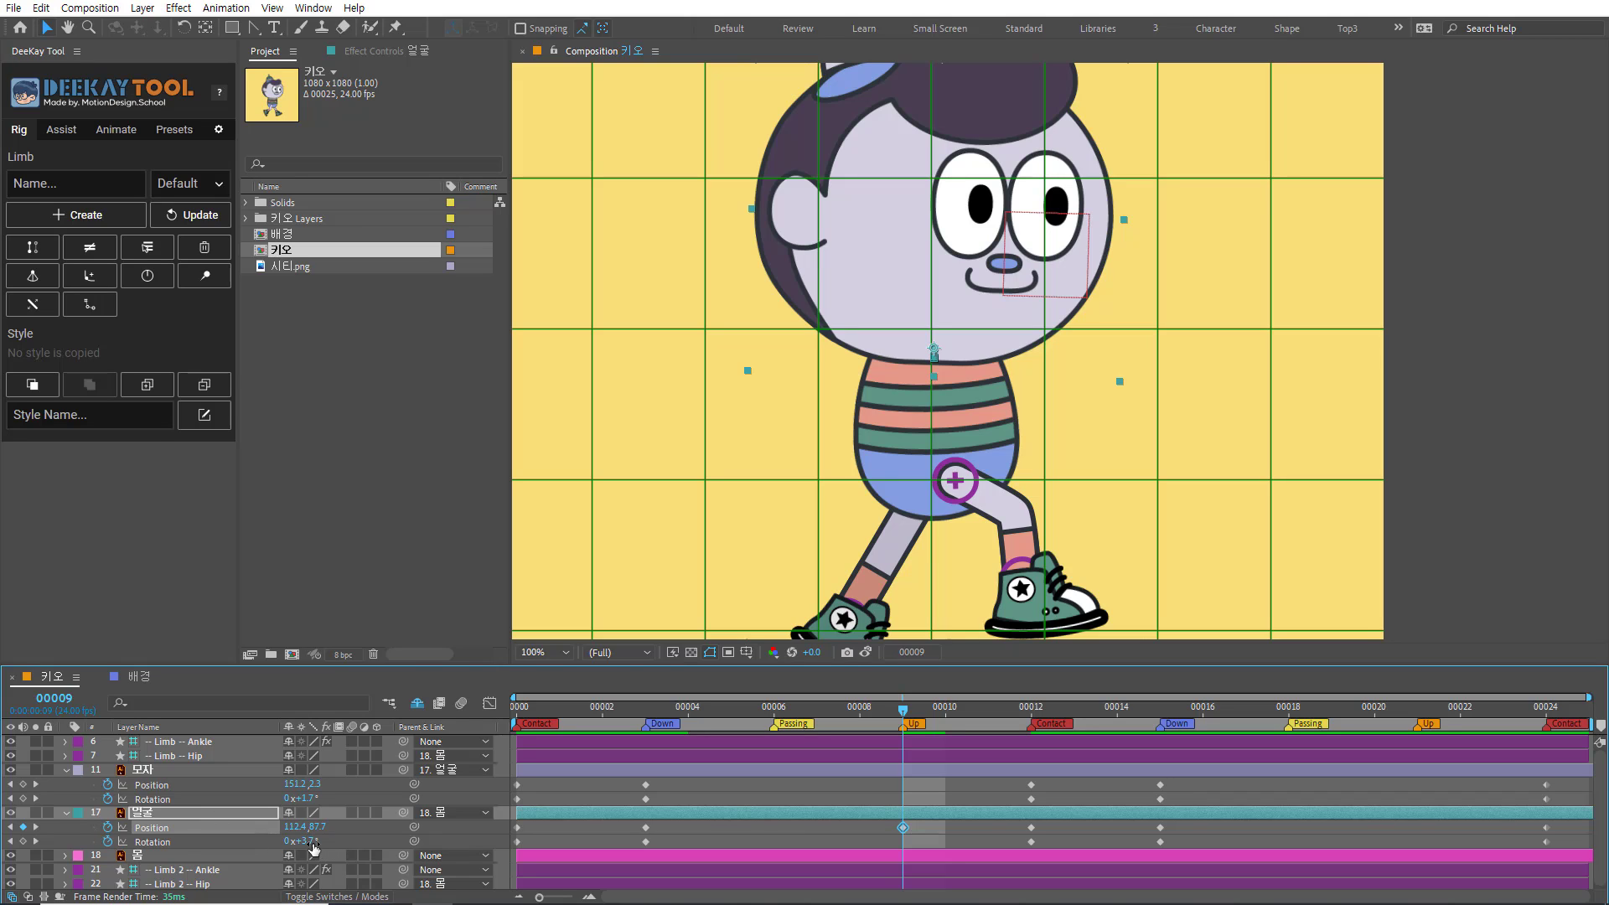
Step: At frame 9, the first Up pose, set the 얼굴 layer's rotation to -4°
left_click_drag(306, 845, 312, 851)
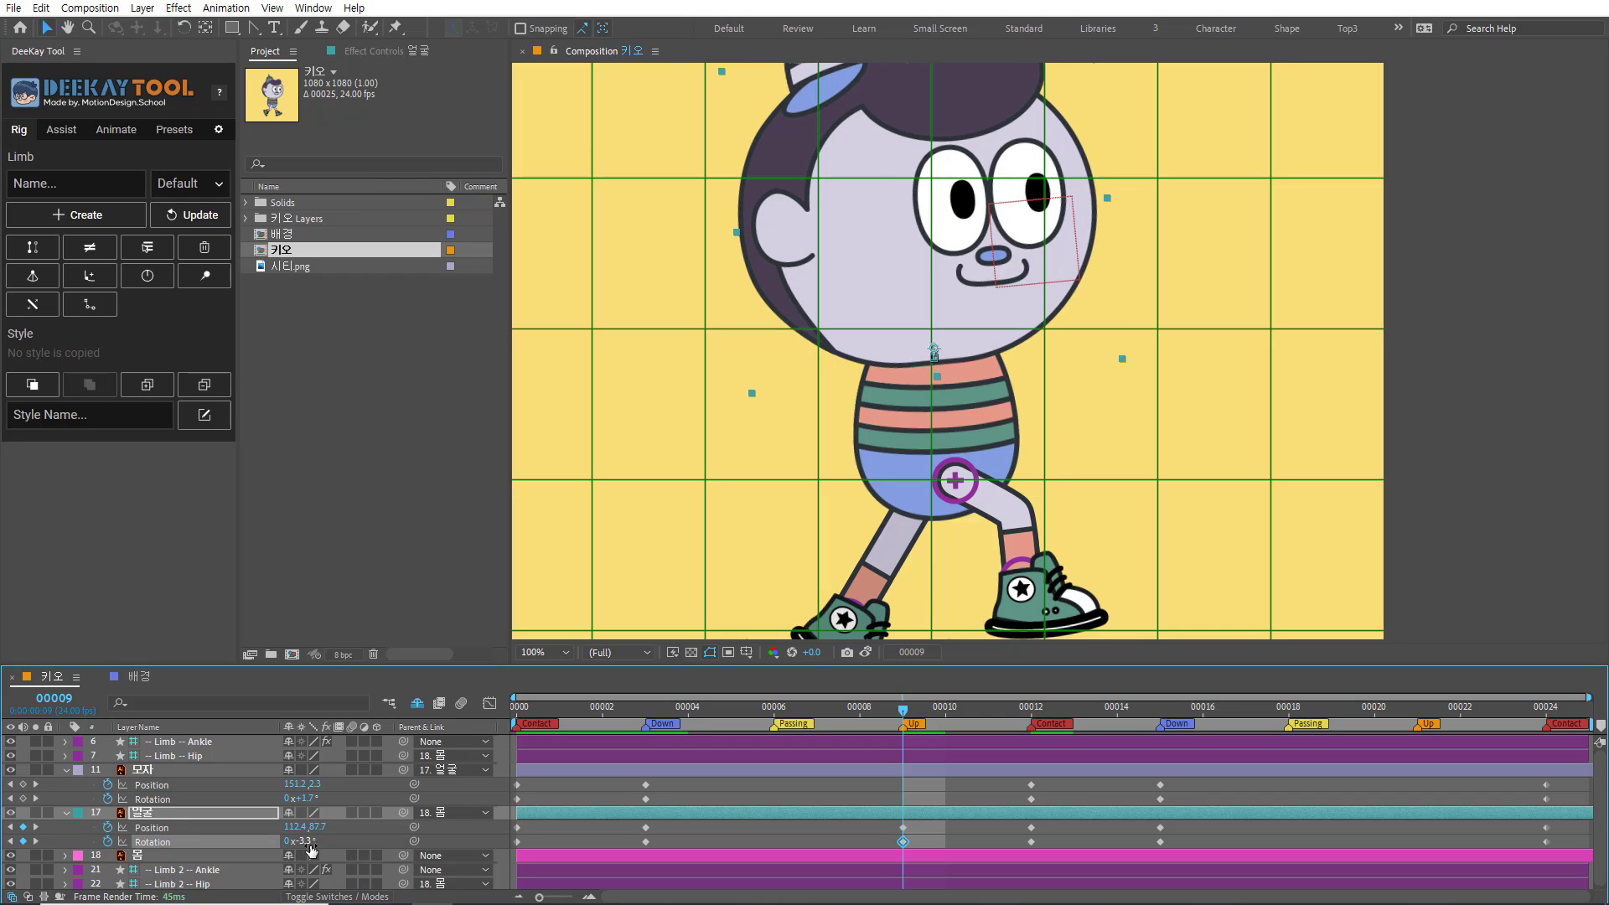
left_click(309, 842)
key("BackSpace")
type("-4")
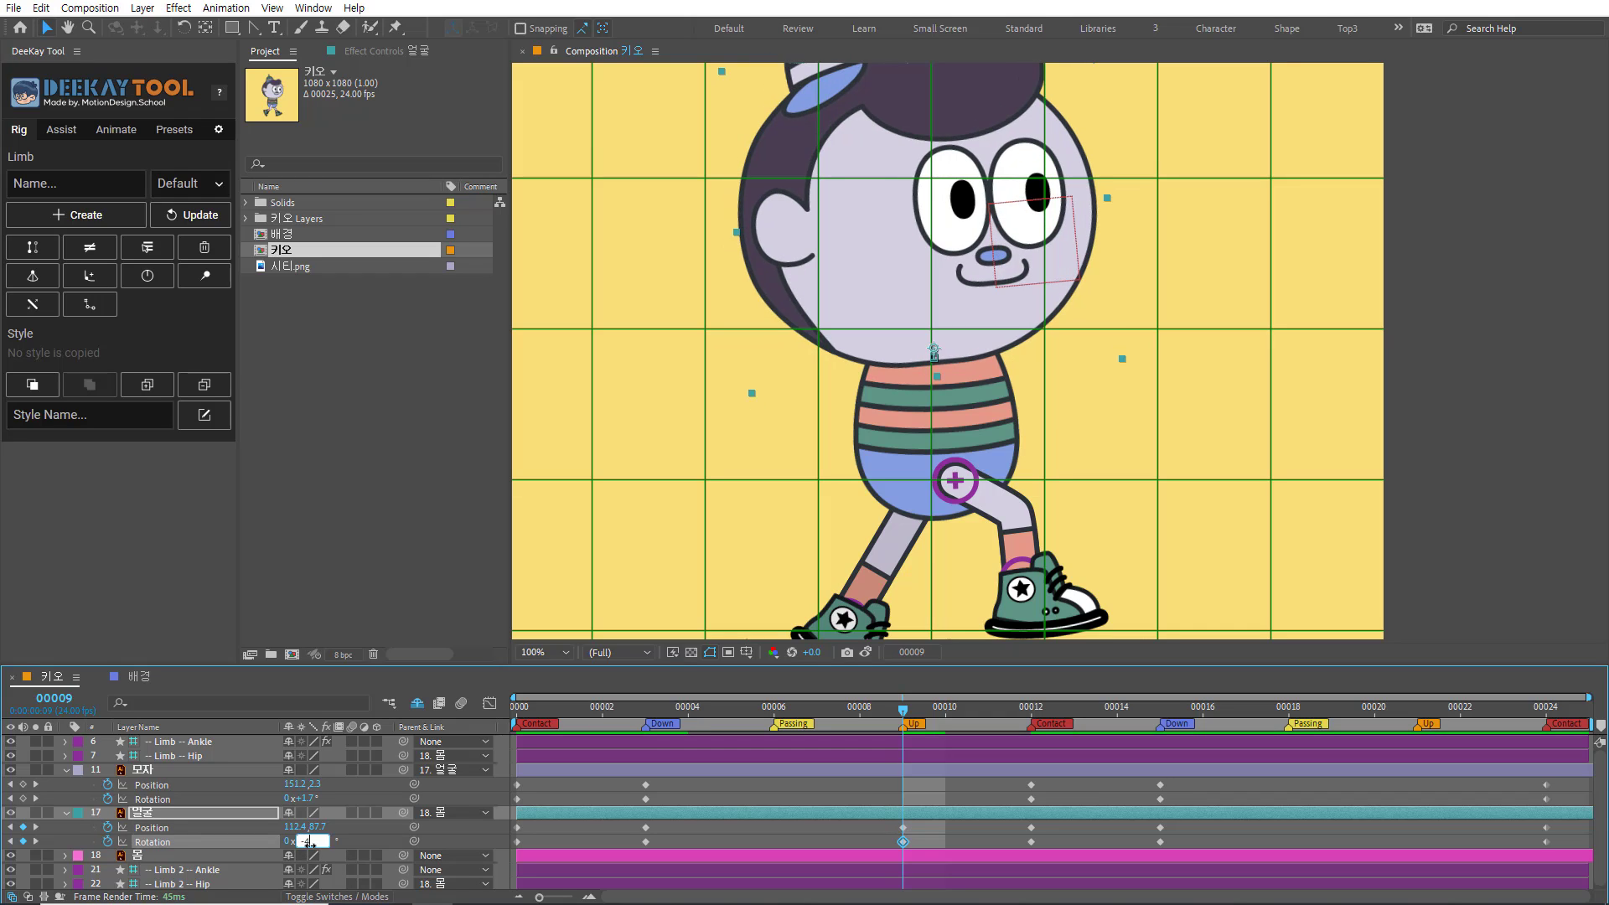
key("Return")
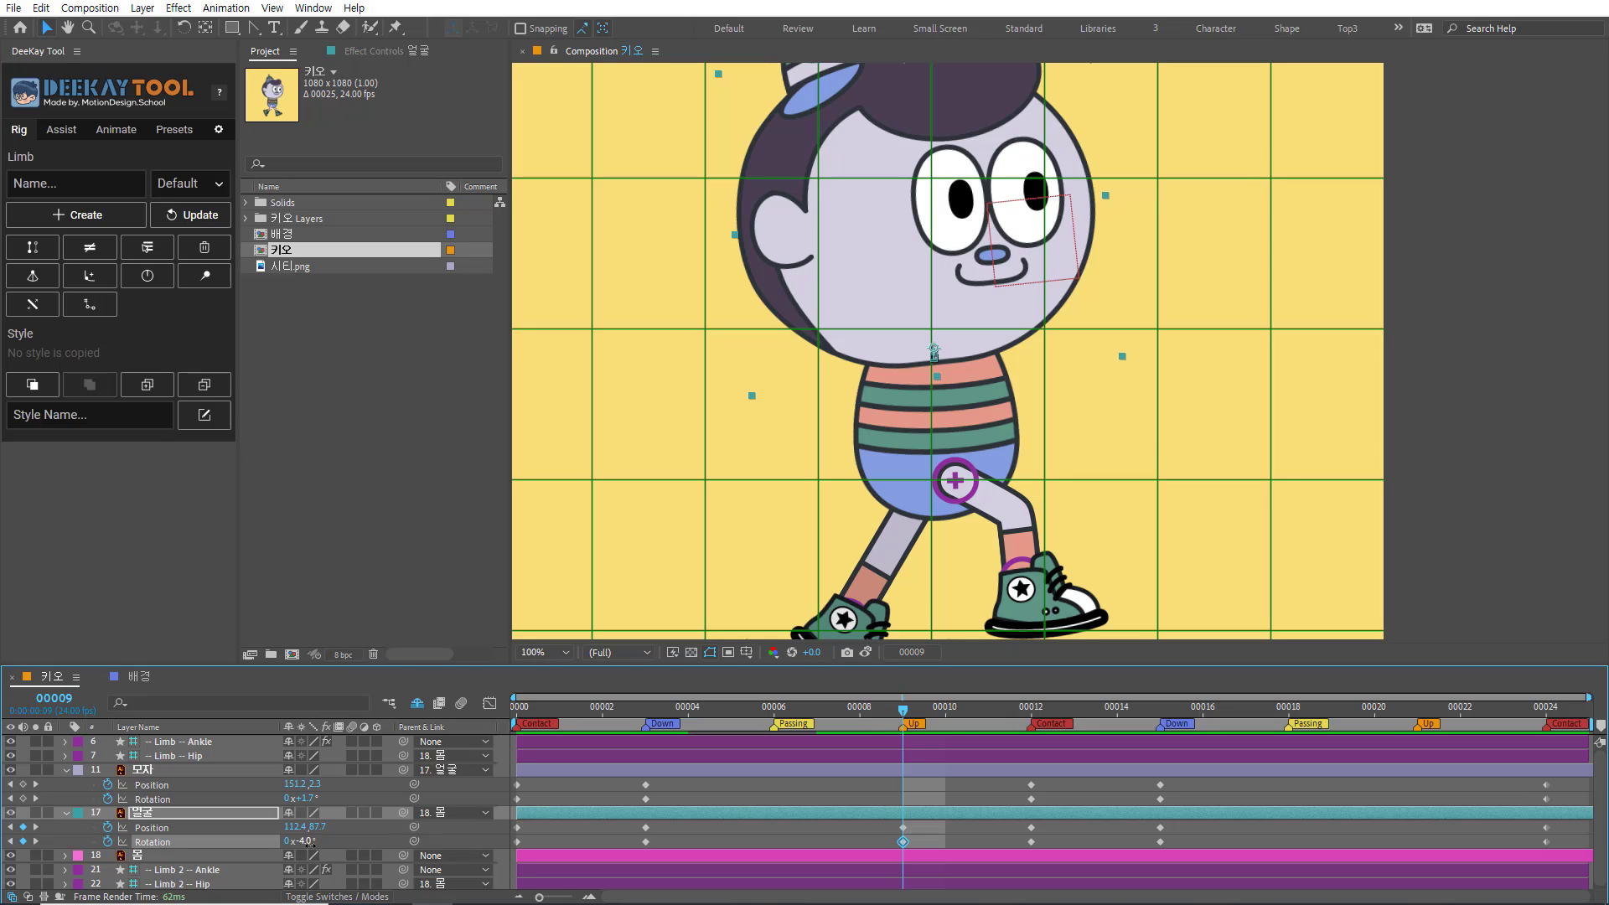
Step: At frame 9, raise the 모자 layer above the head to position 148.2, -17.2
left_click_drag(740, 398, 729, 468)
key("v")
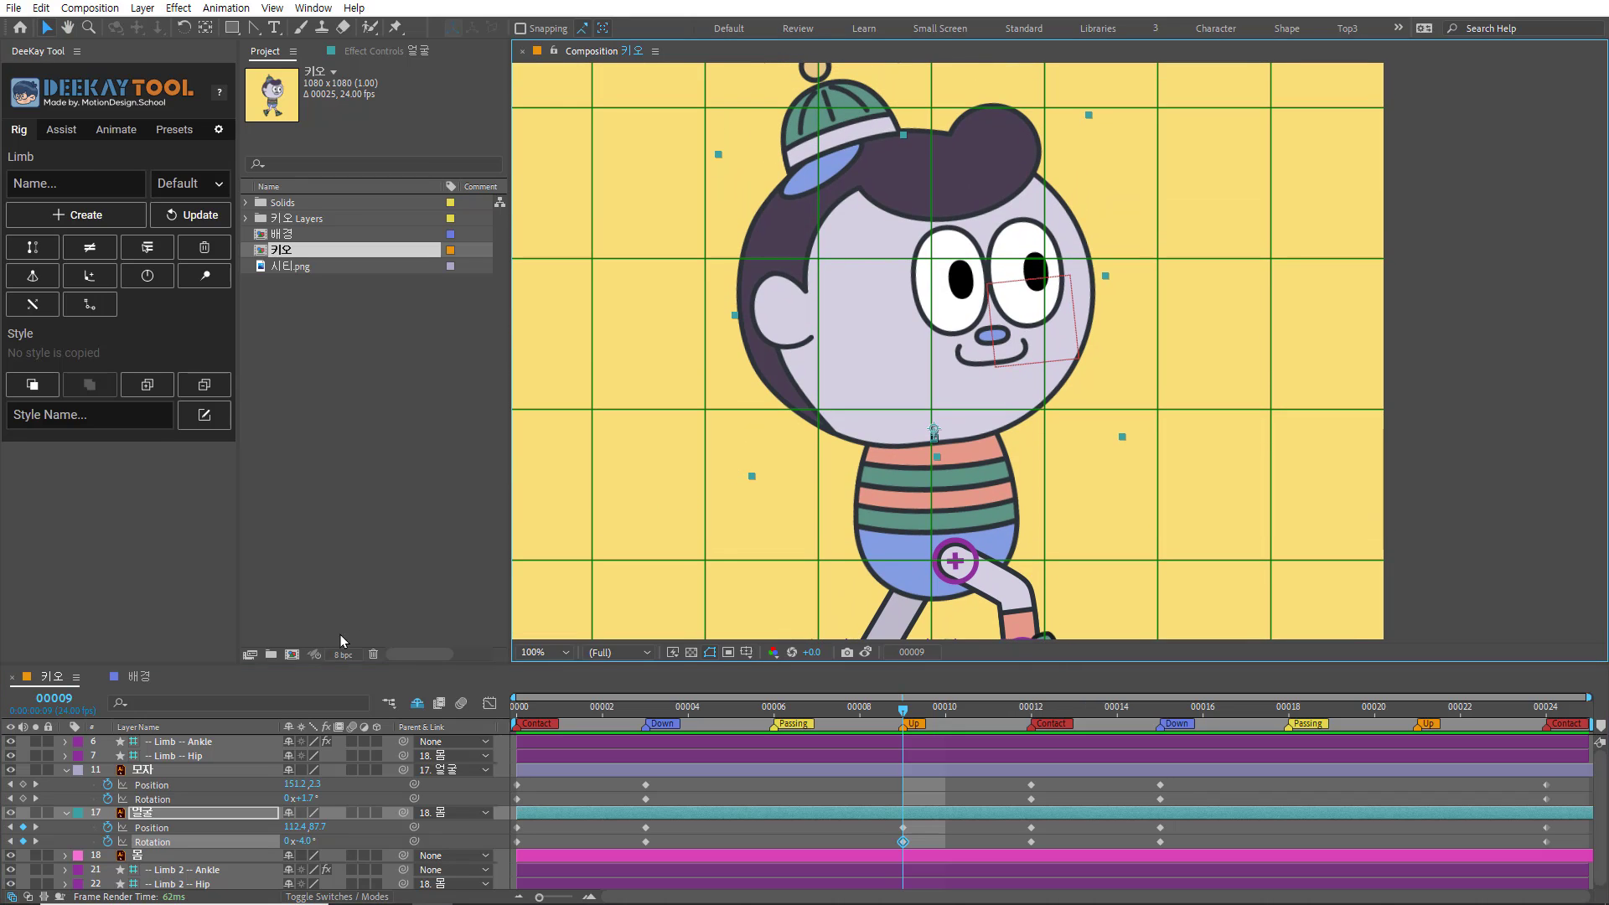
left_click(263, 771)
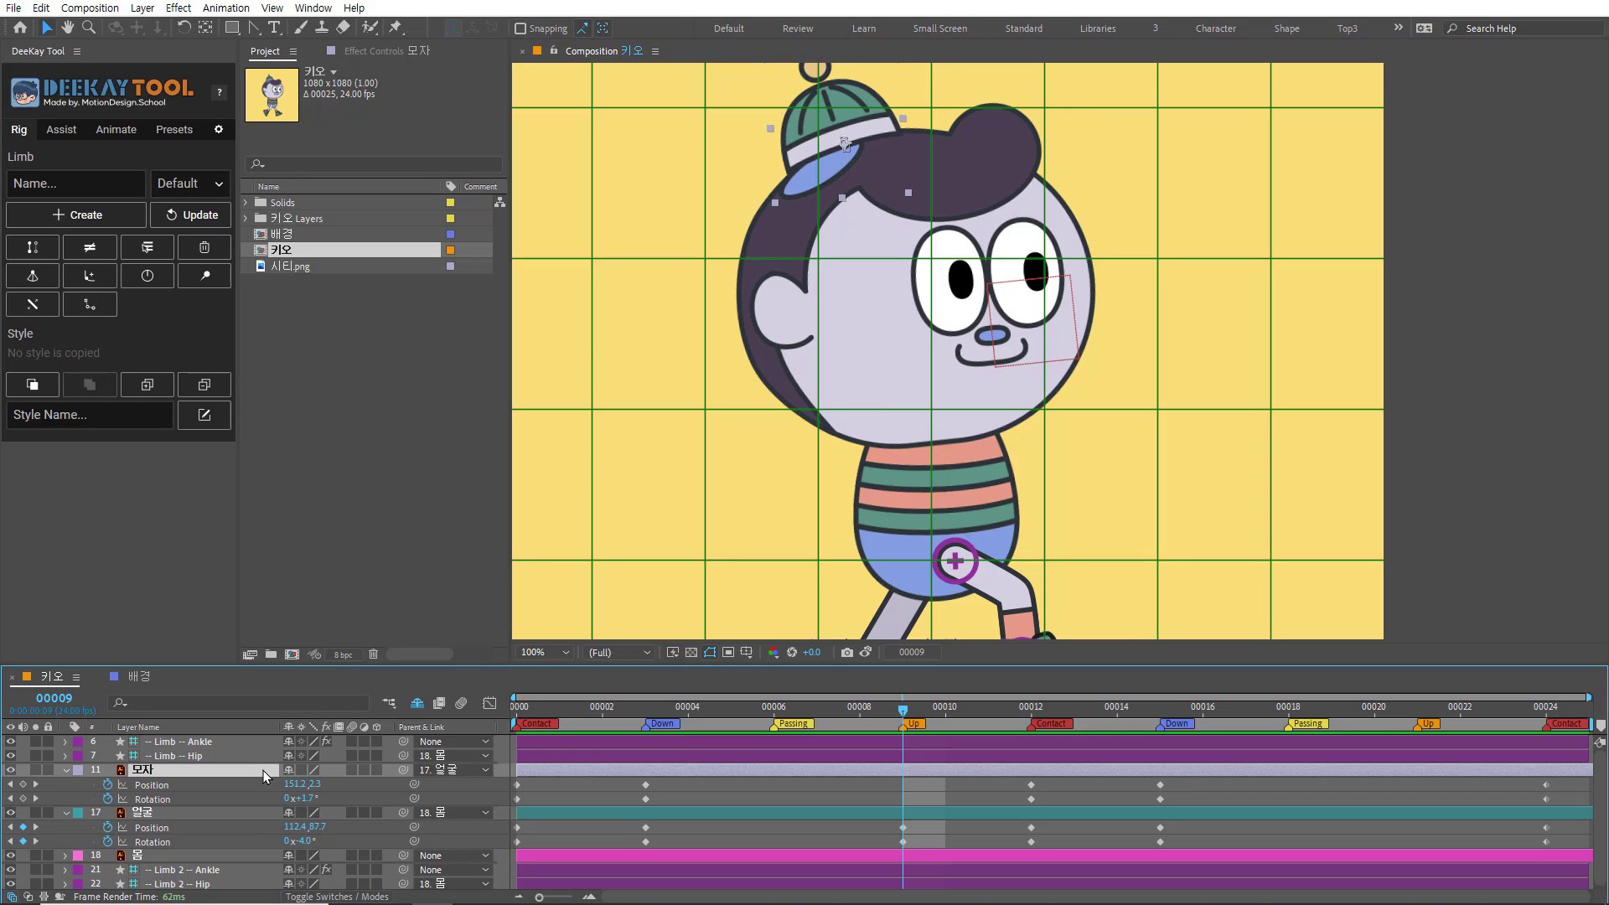
key("Up")
key("Up")
key("Up")
key("Up")
key("Up")
key("Up")
key("Up")
key("Up")
key("Up")
key("Up")
key("Up")
key("Up")
key("Up")
key("Up")
key("Up")
key("Up")
key("shift+Up")
key("shift+Up")
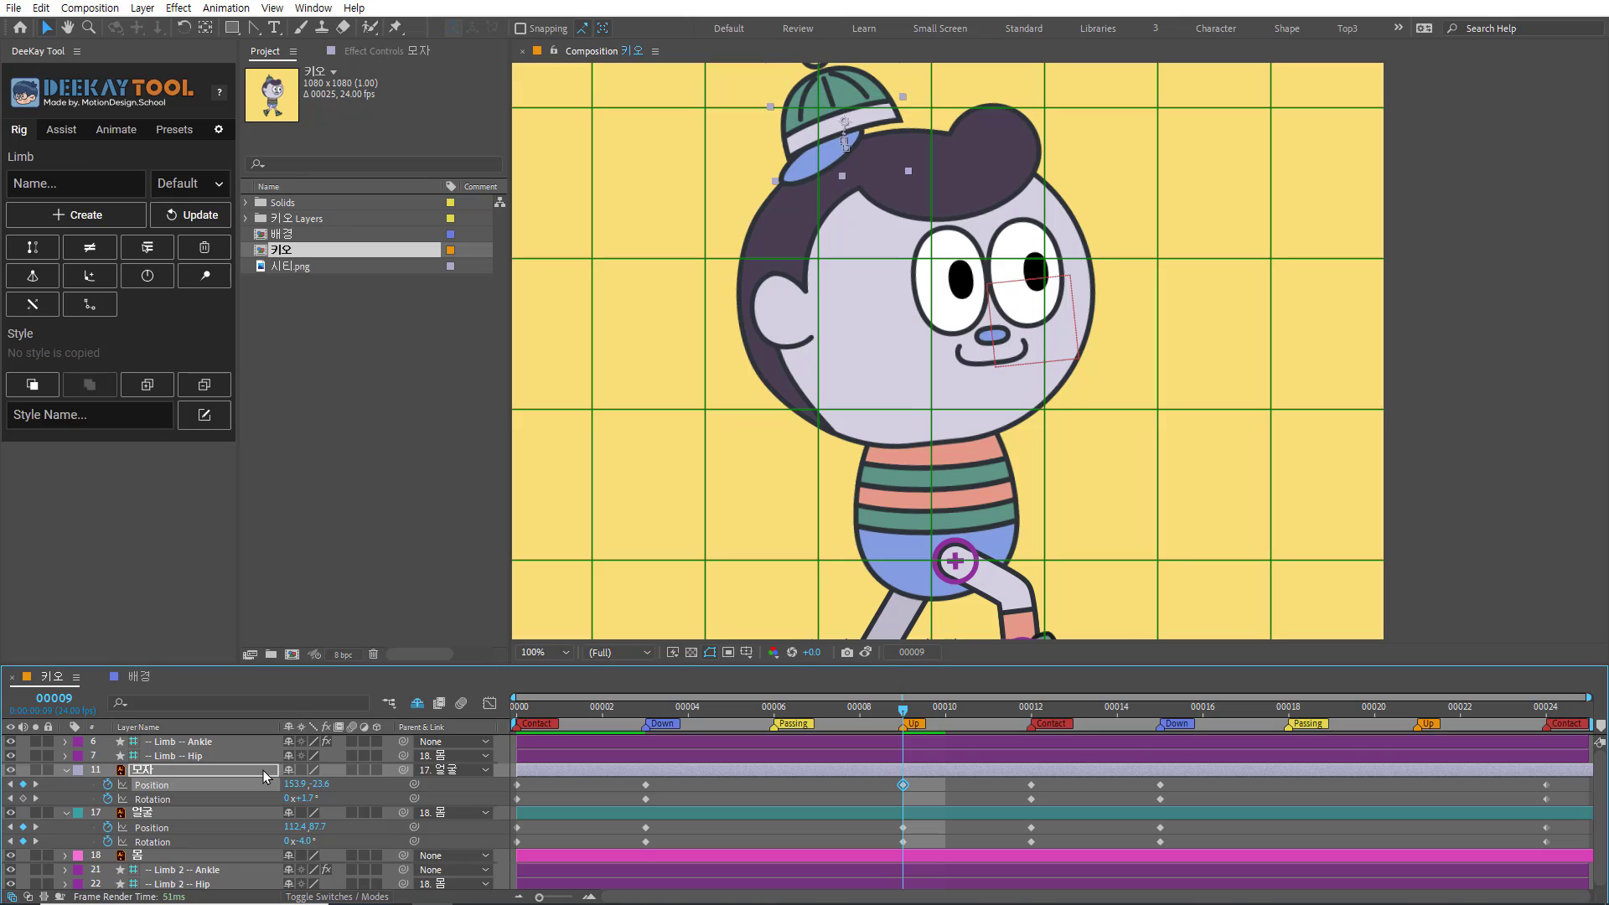
key("shift+Down")
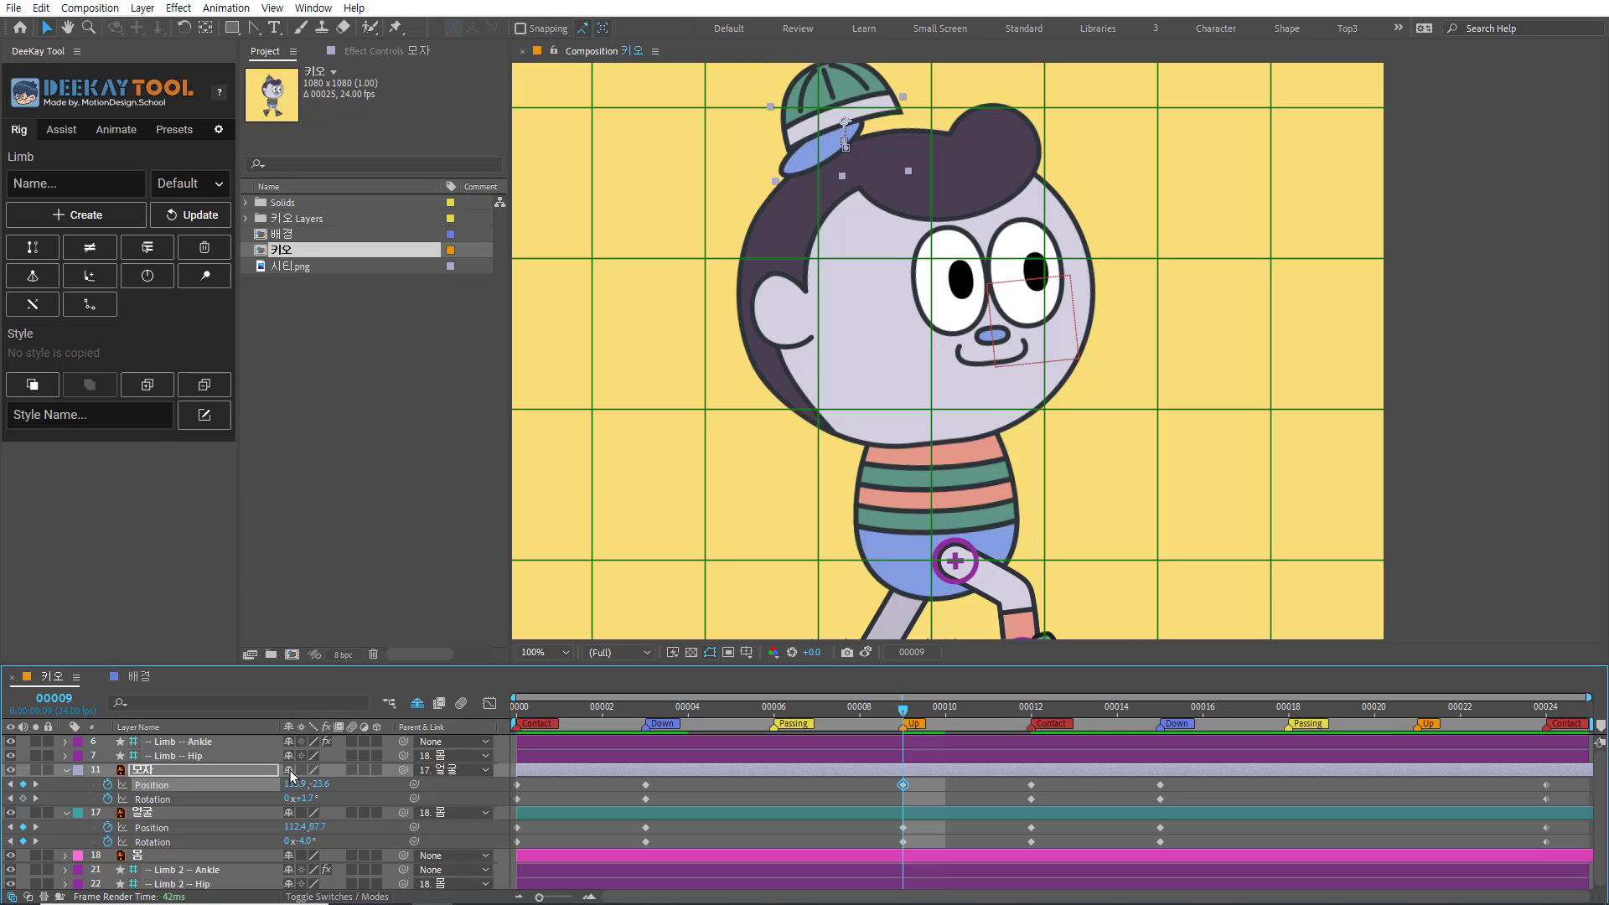
key("Left")
key("Left")
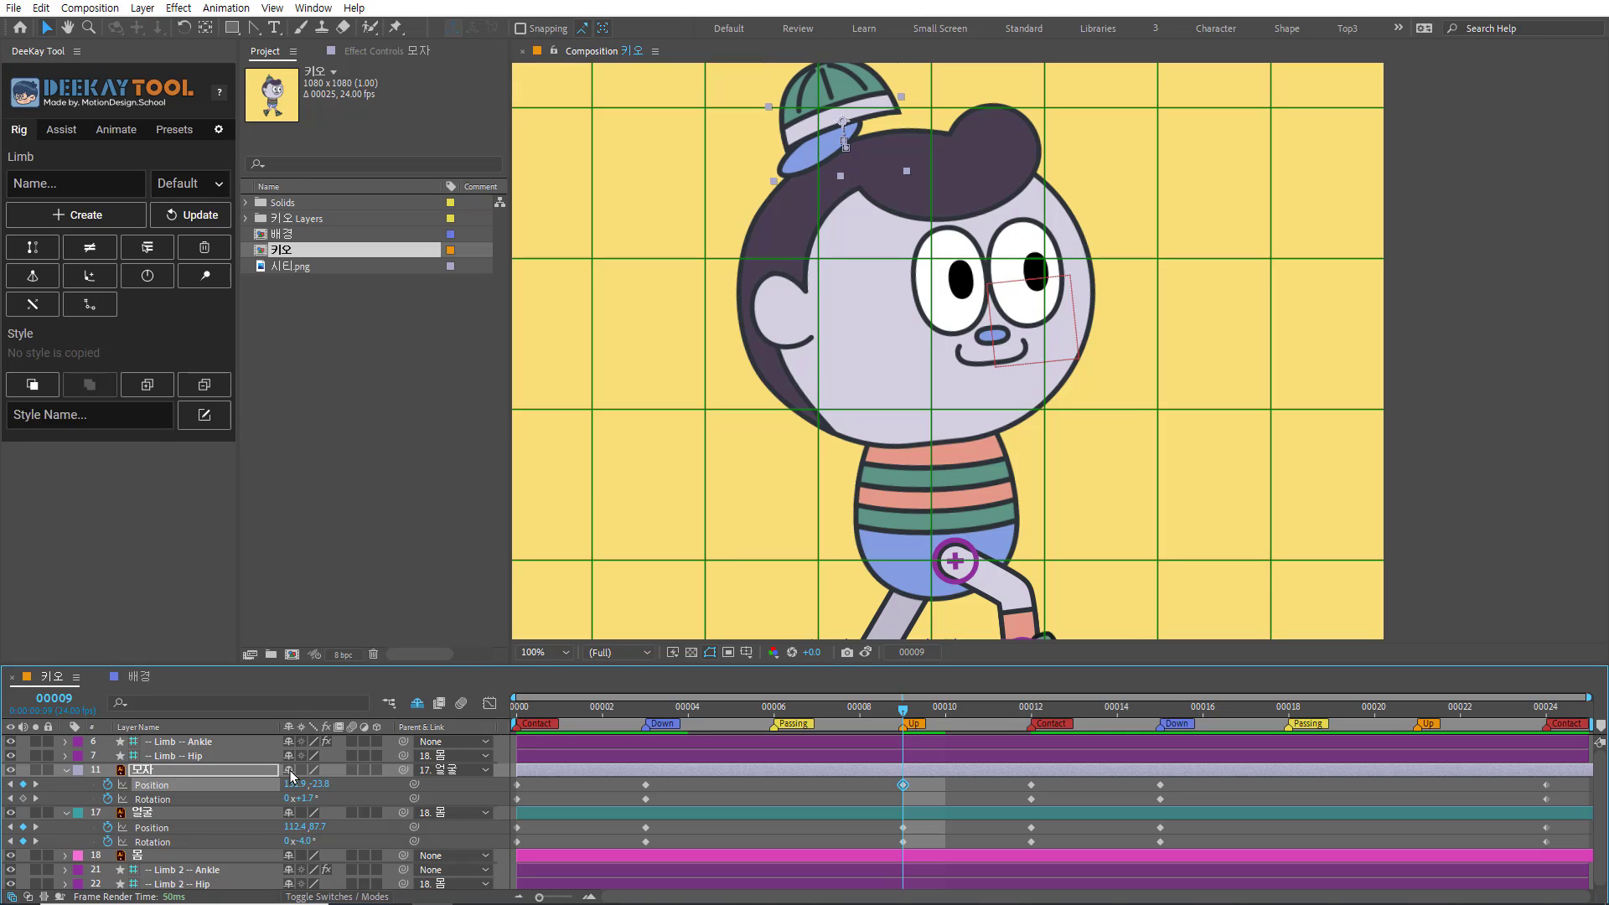
key("Left")
key("Down")
key("Down")
key("Down")
key("Down")
key("Down")
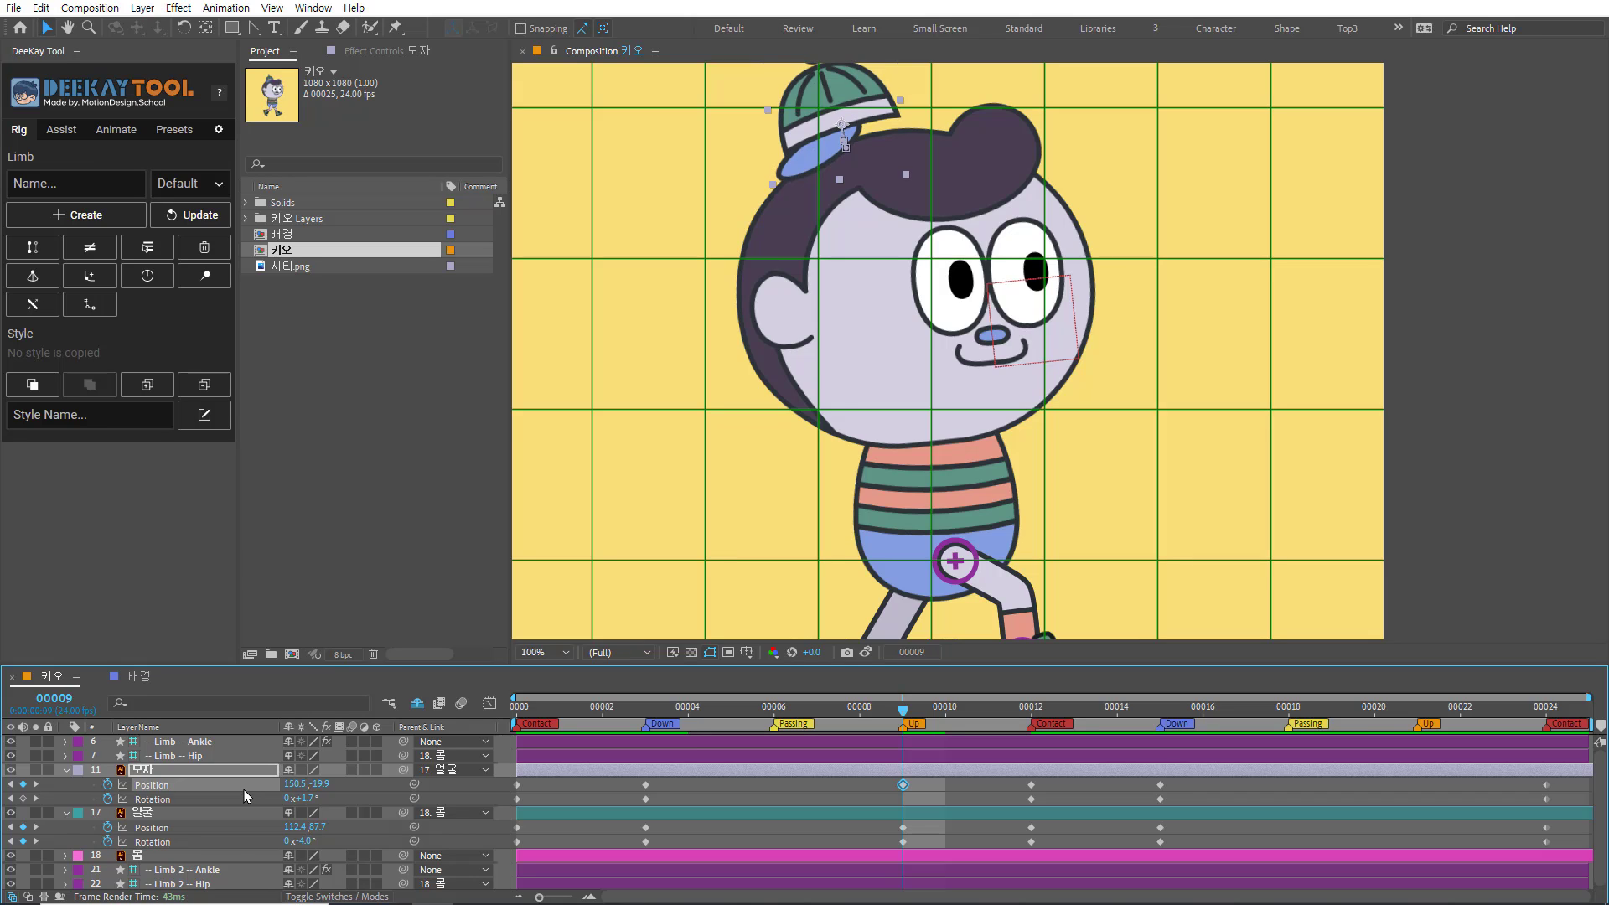
key("Left")
key("Left")
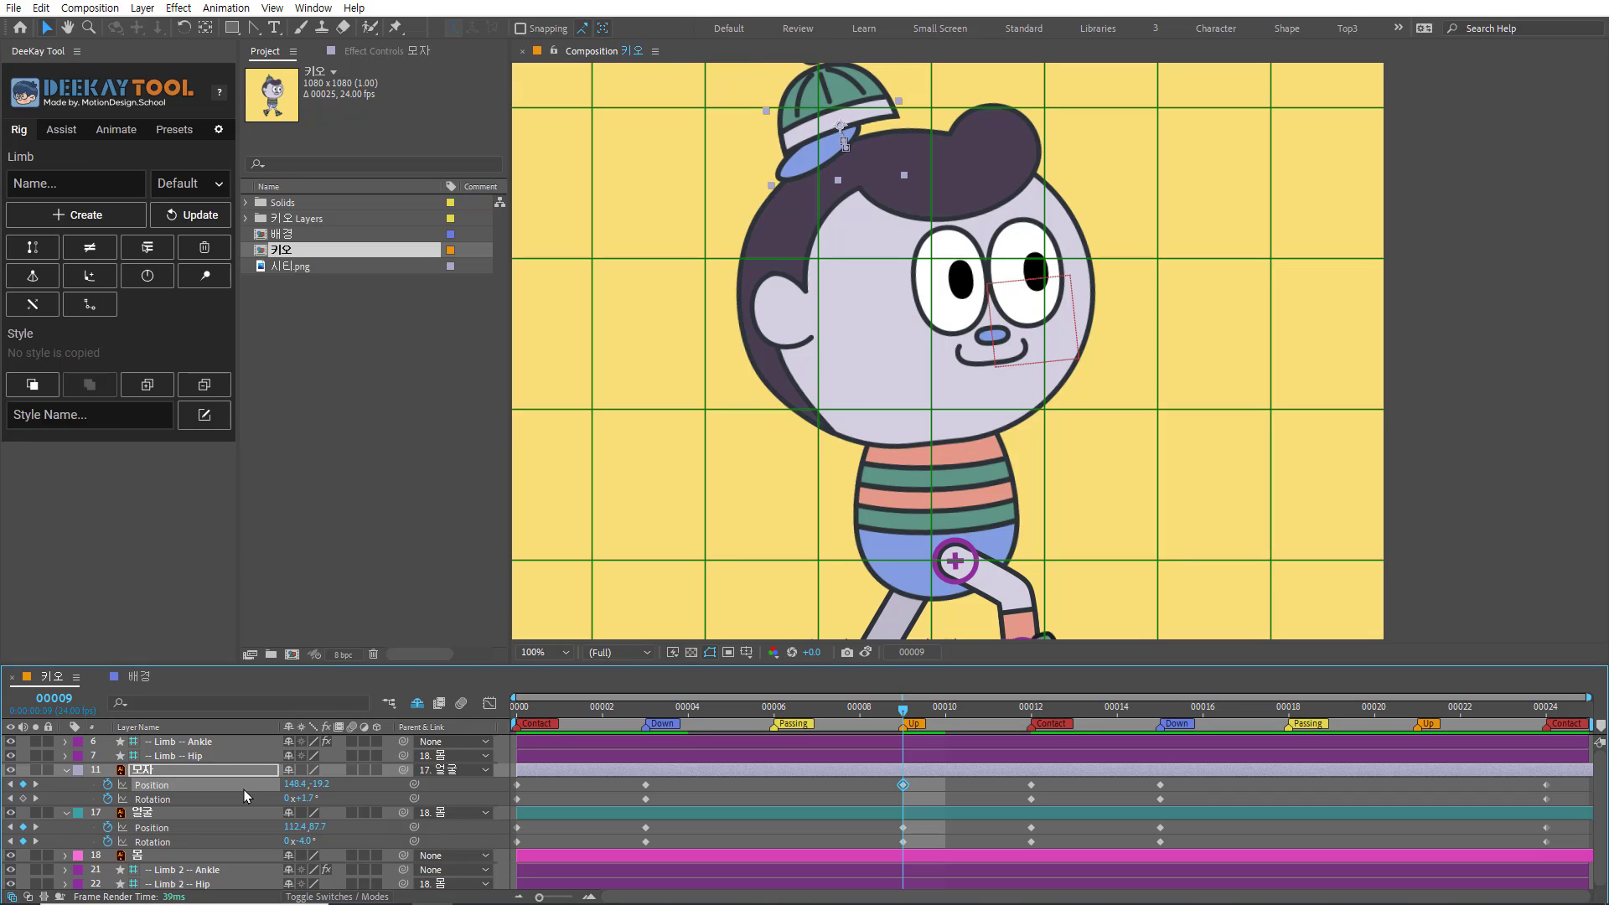
key("Down")
key("Down")
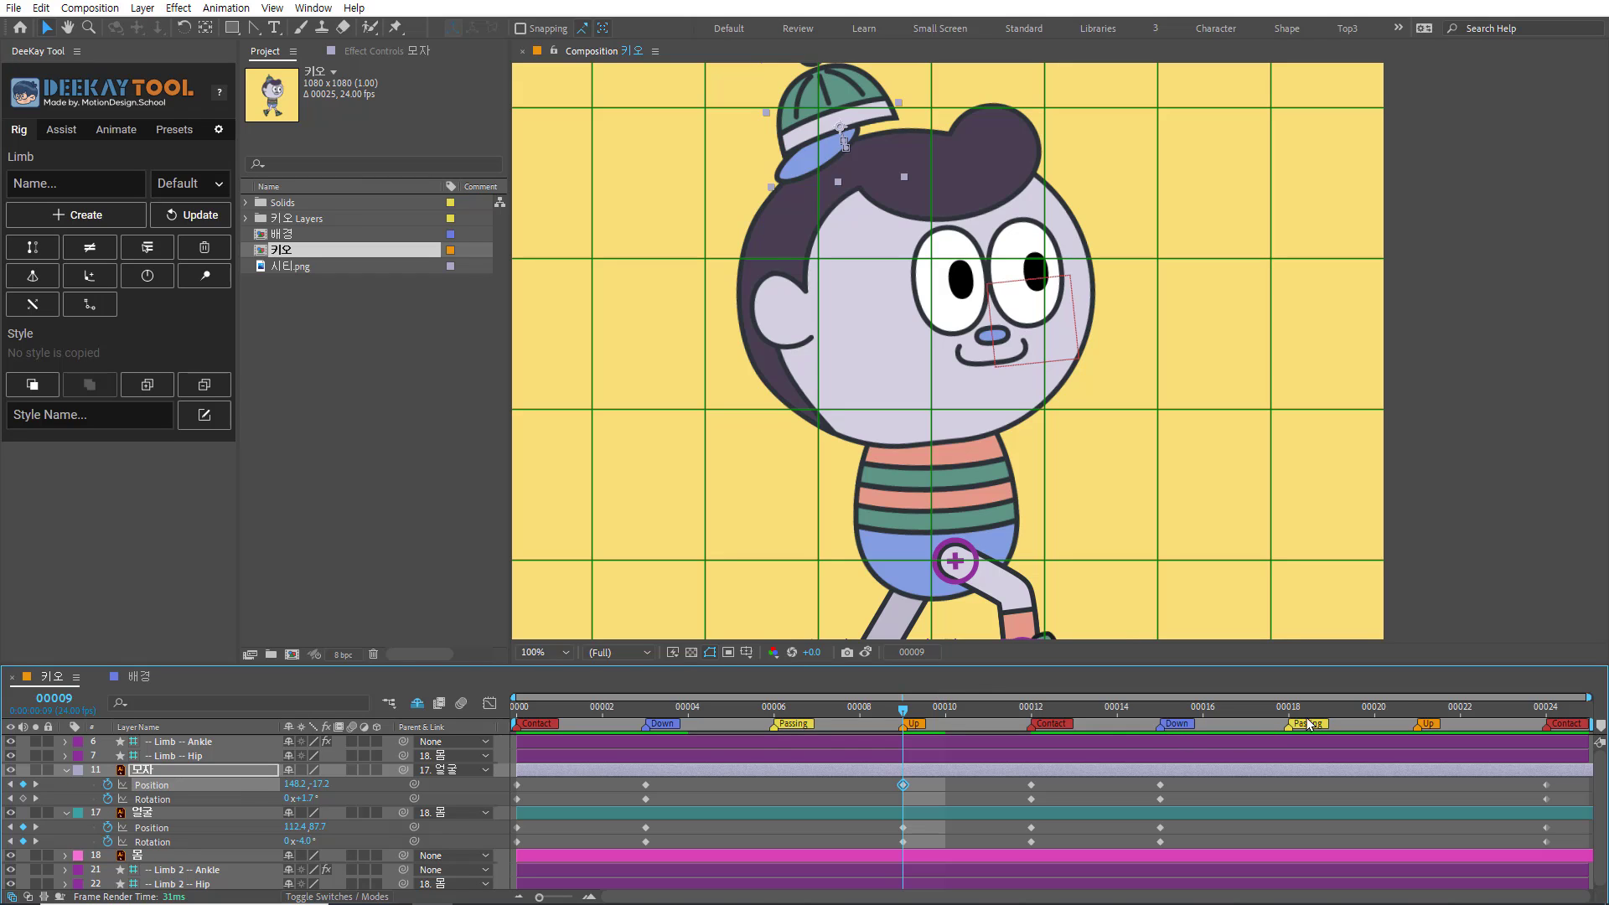
Step: At frame 9, set the 모자 layer's rotation to -5° and nudge it back to position 145.2, -17.5
left_click(1411, 707)
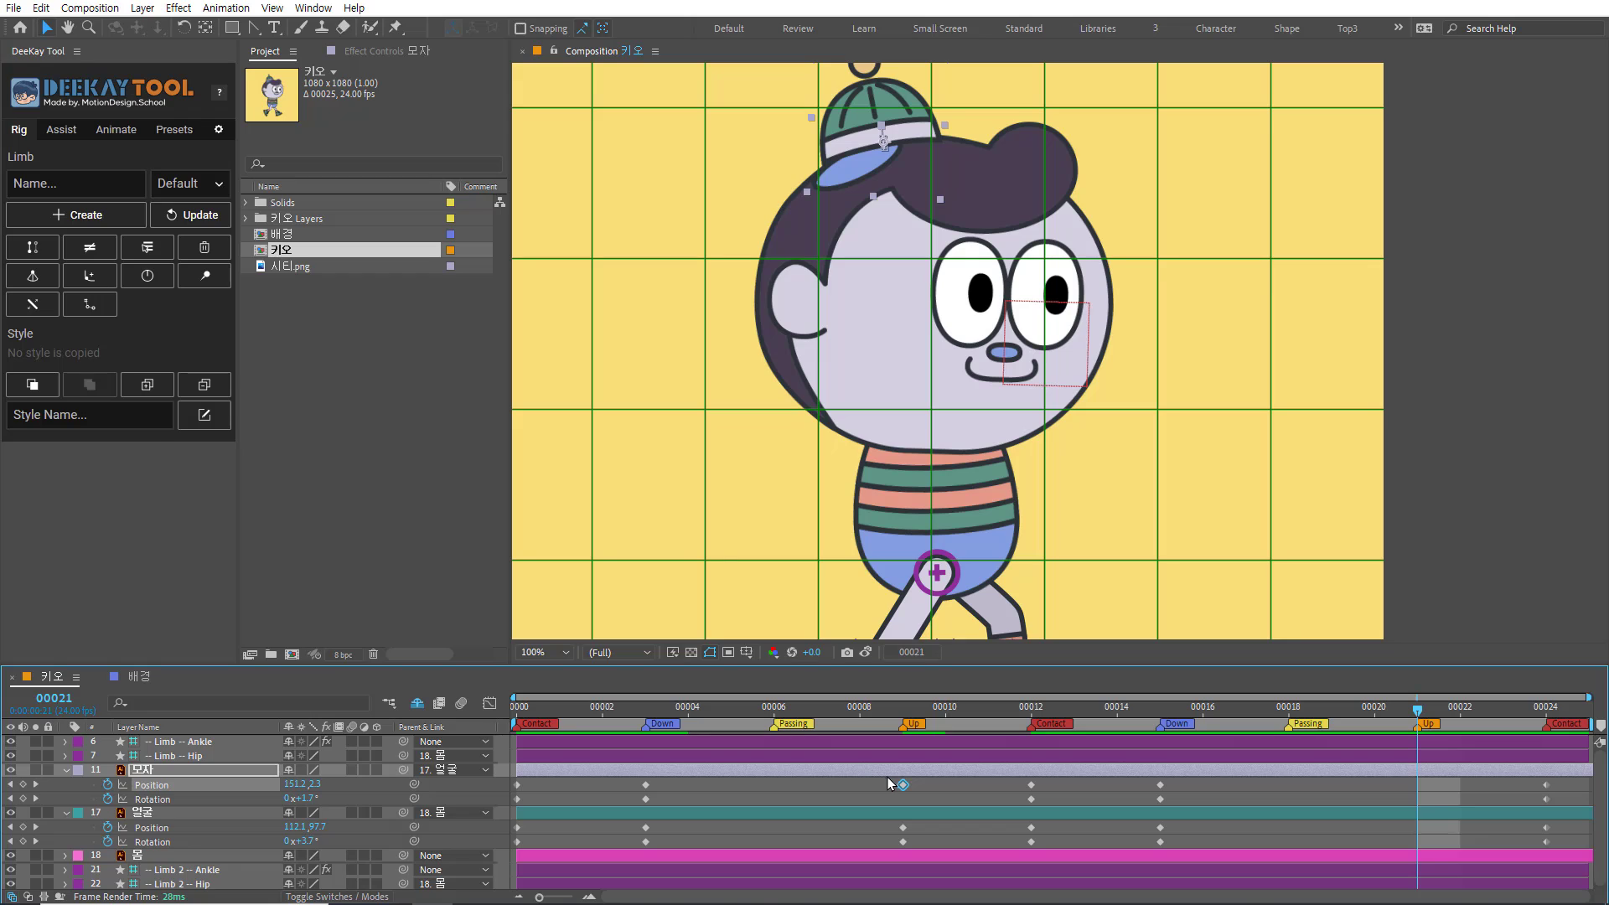
left_click(904, 710)
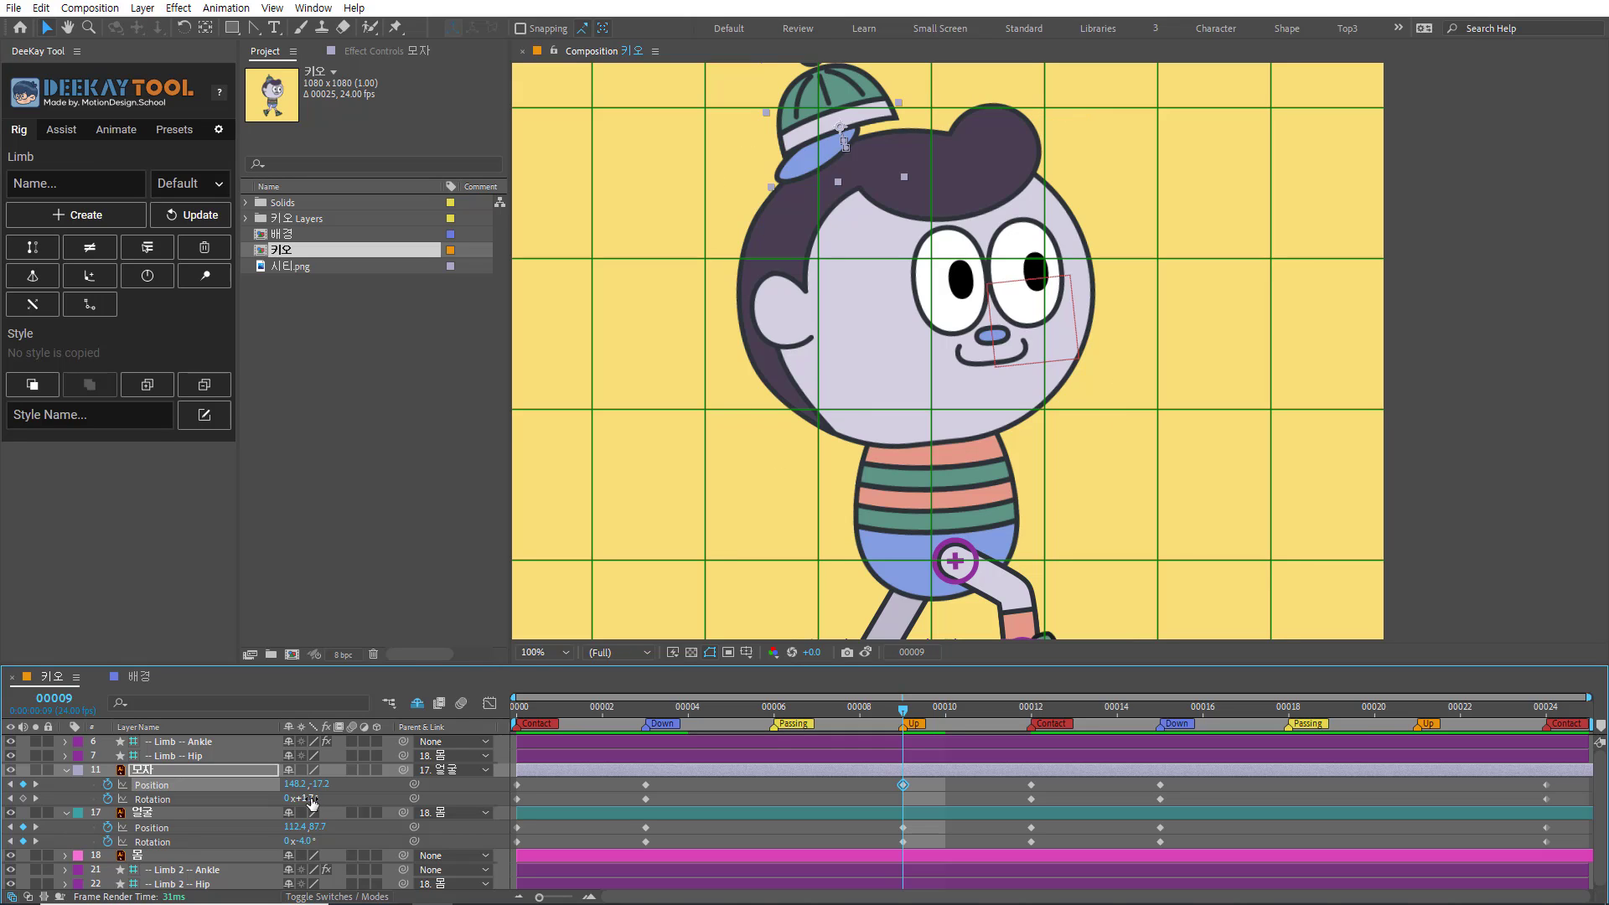
left_click_drag(310, 799, 298, 799)
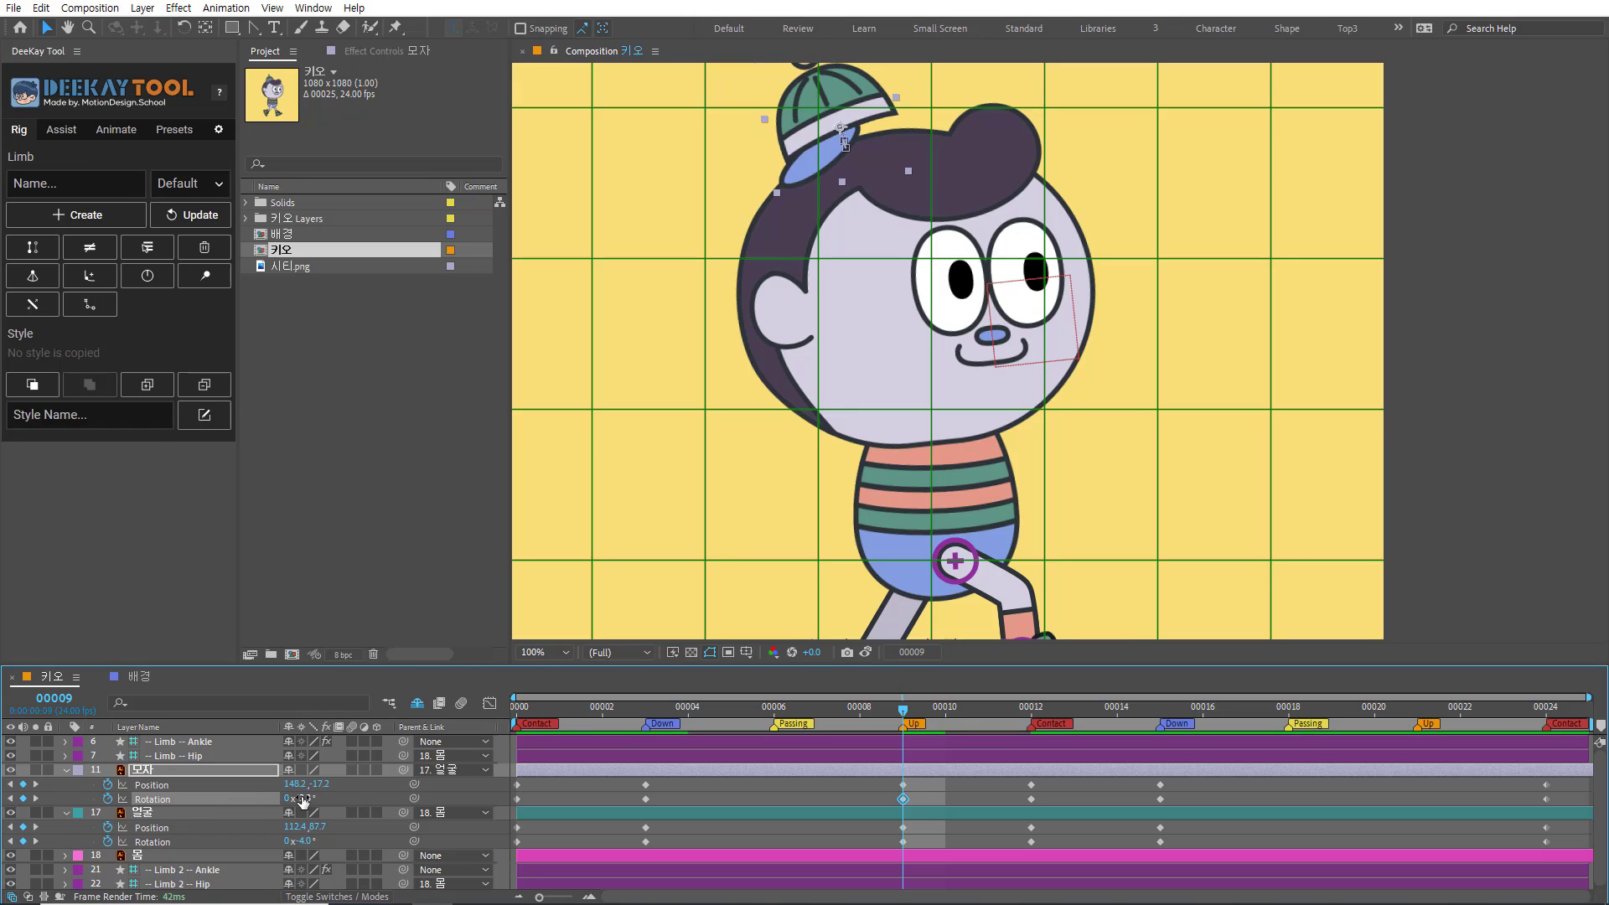
left_click(299, 798)
type("-4")
key("Return")
left_click_drag(303, 803, 300, 799)
key("Left")
key("Left")
key("Left")
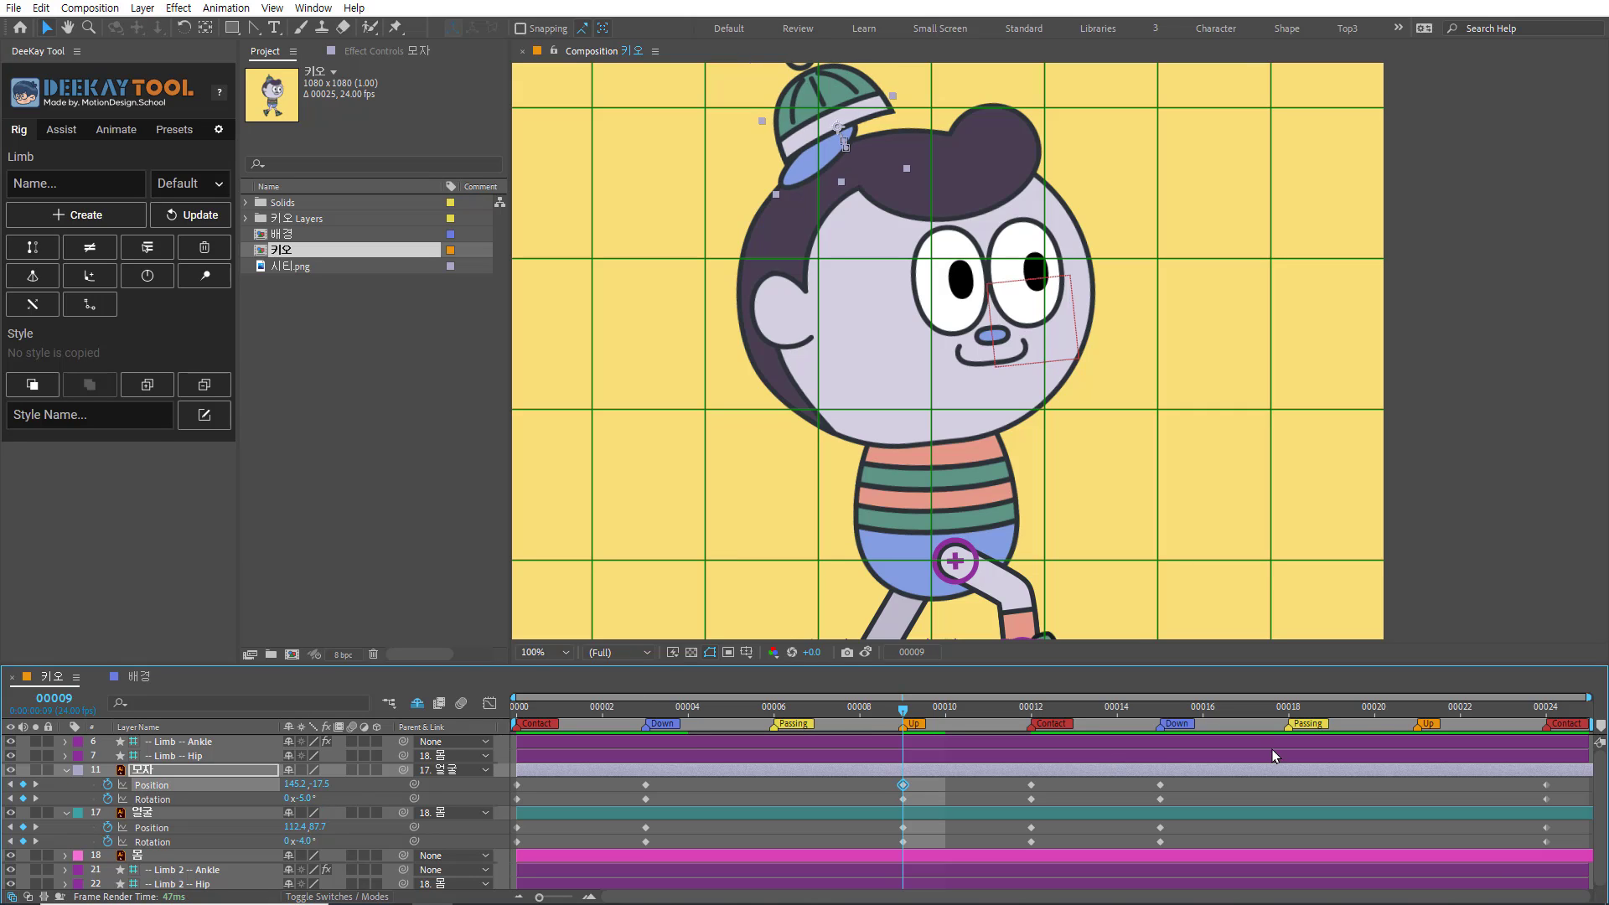
Step: Copy the 모자 and 얼굴 layers' Position and Rotation keyframes from frame 9 to frame 21, the second Up pose
left_click(1416, 708)
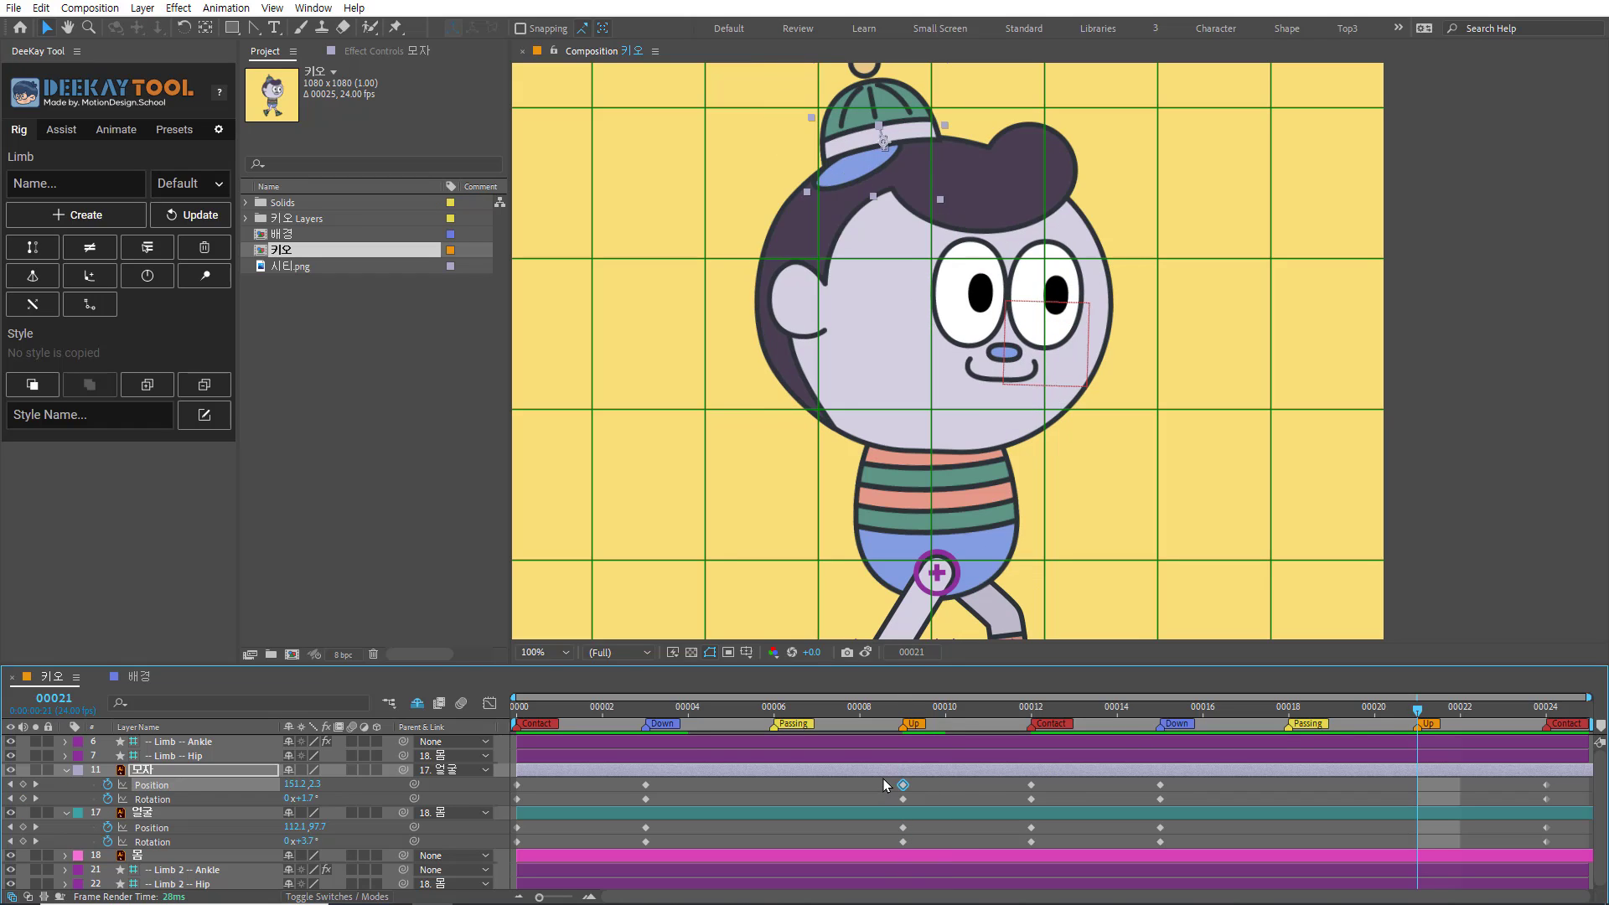
left_click_drag(887, 778, 912, 803)
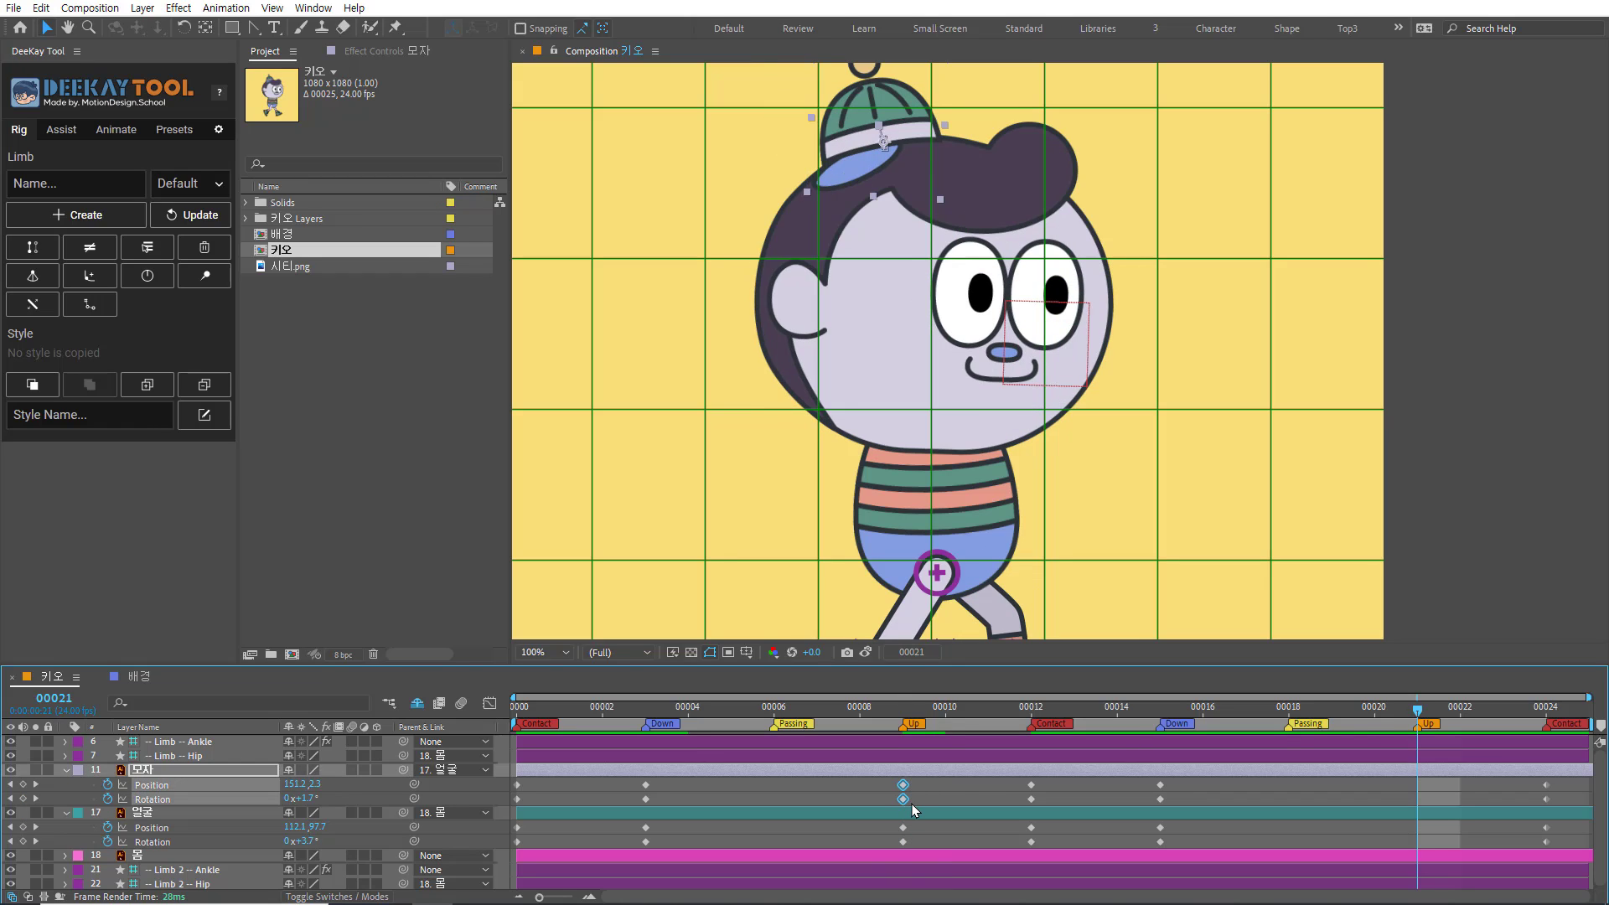
key("ctrl+v")
left_click_drag(900, 822, 909, 842)
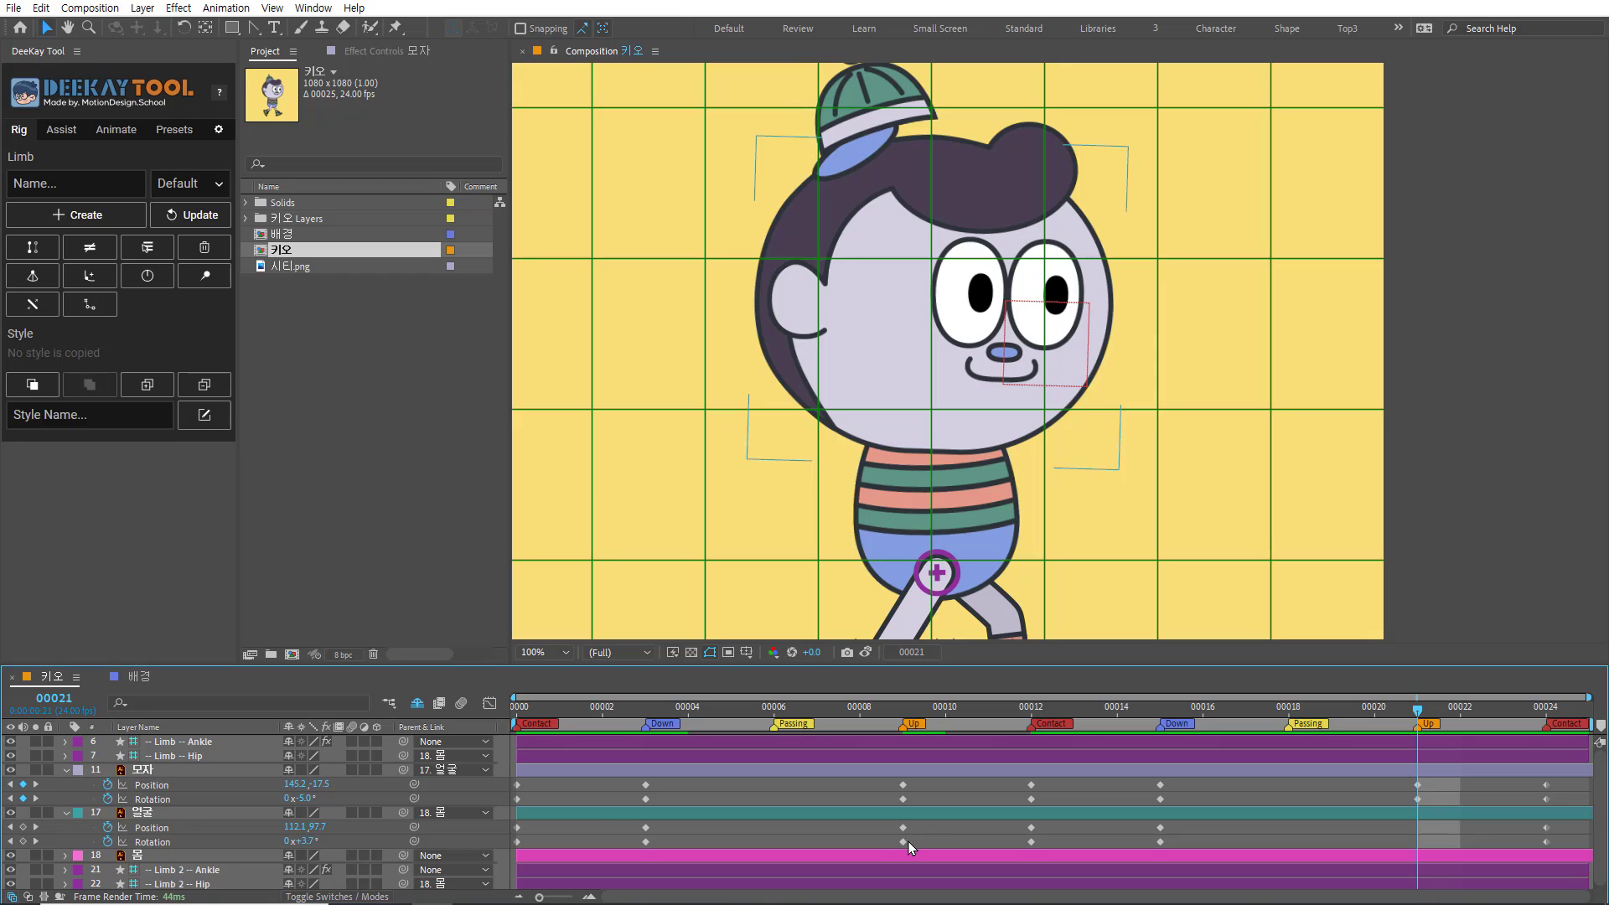
key("ctrl+c")
key("ctrl+v")
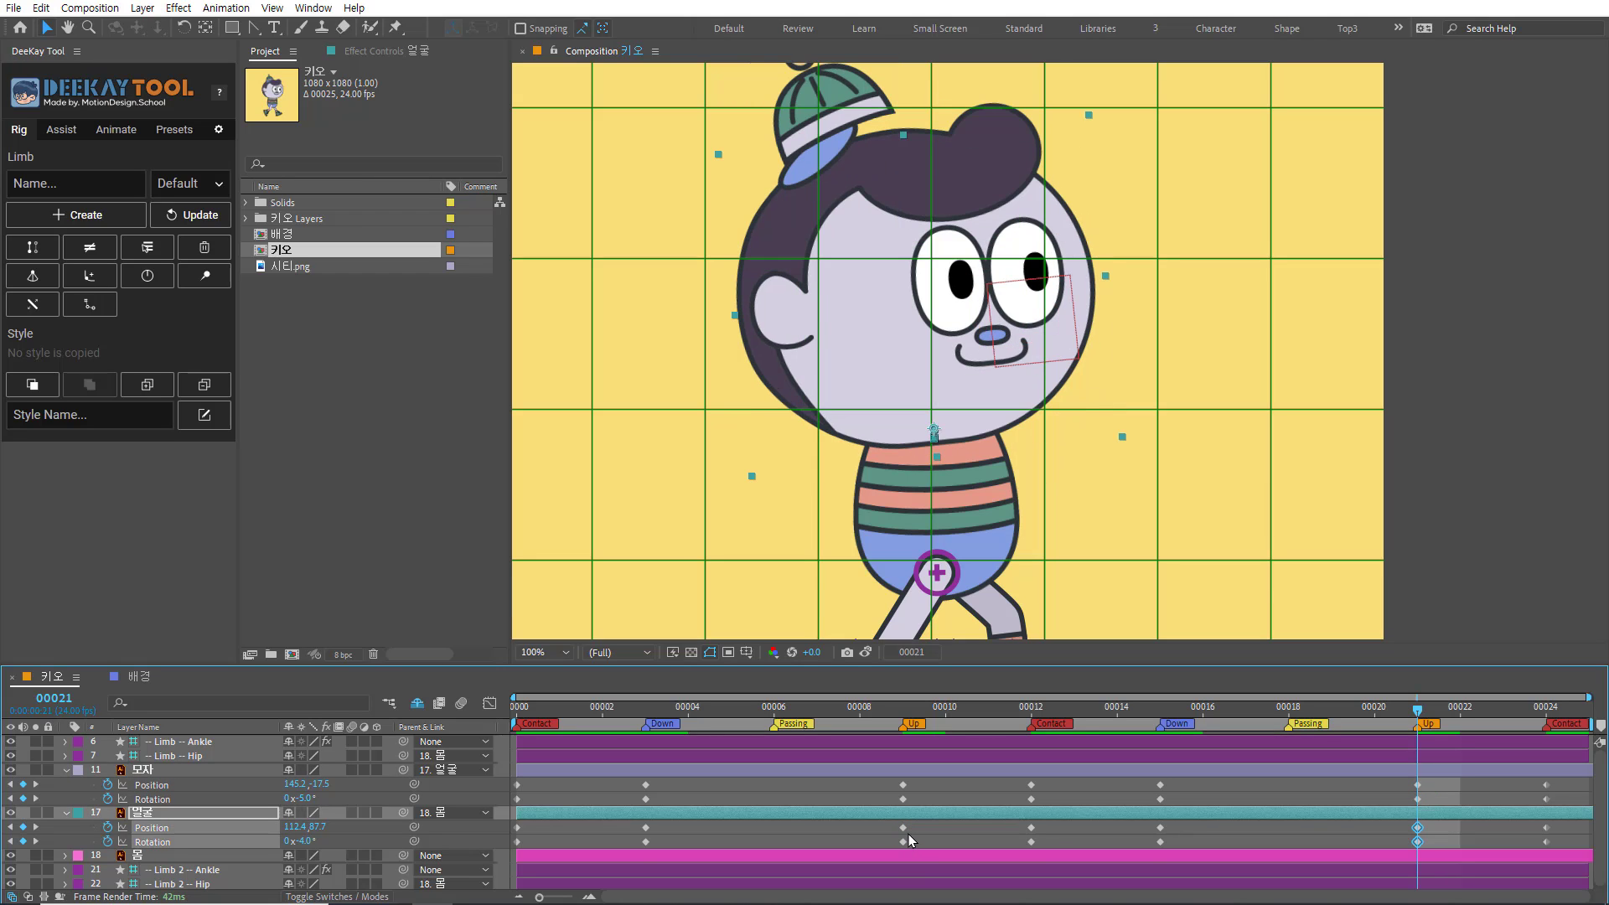
Step: Apply Easy Ease to all Position and Rotation keyframes of the 모자 and 얼굴 layers and preview the walk cycle
left_click(698, 766, "shift")
key("F9")
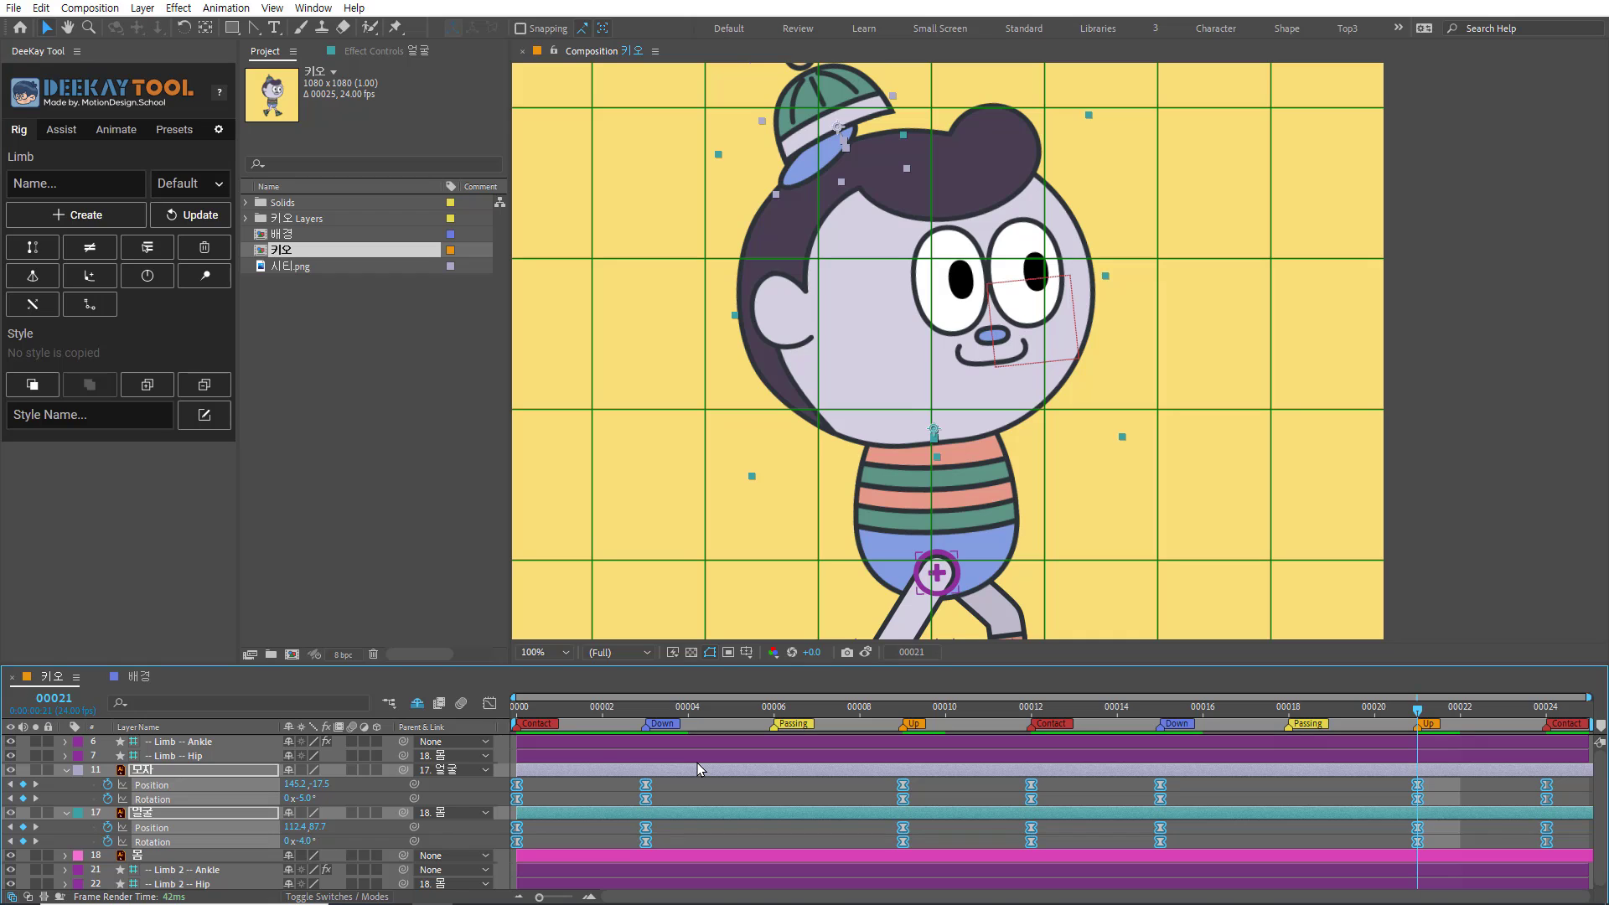
key("space")
left_click(551, 789)
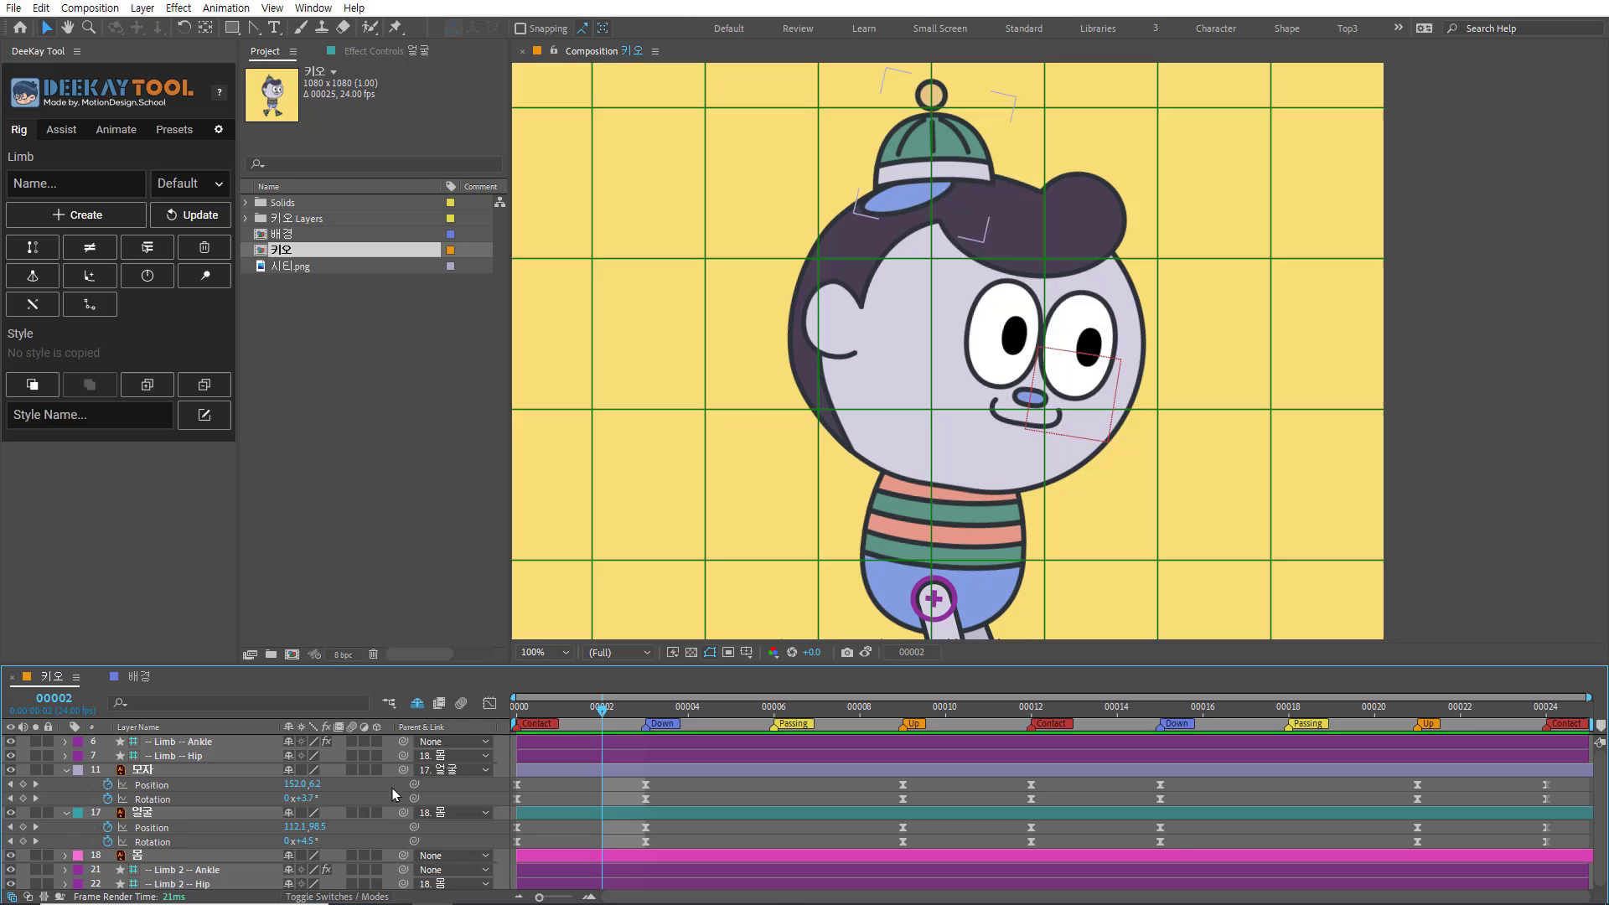
Step: Shift all of the 모자 layer's Position and Rotation keyframes one frame earlier and preview the animation
left_click(245, 791)
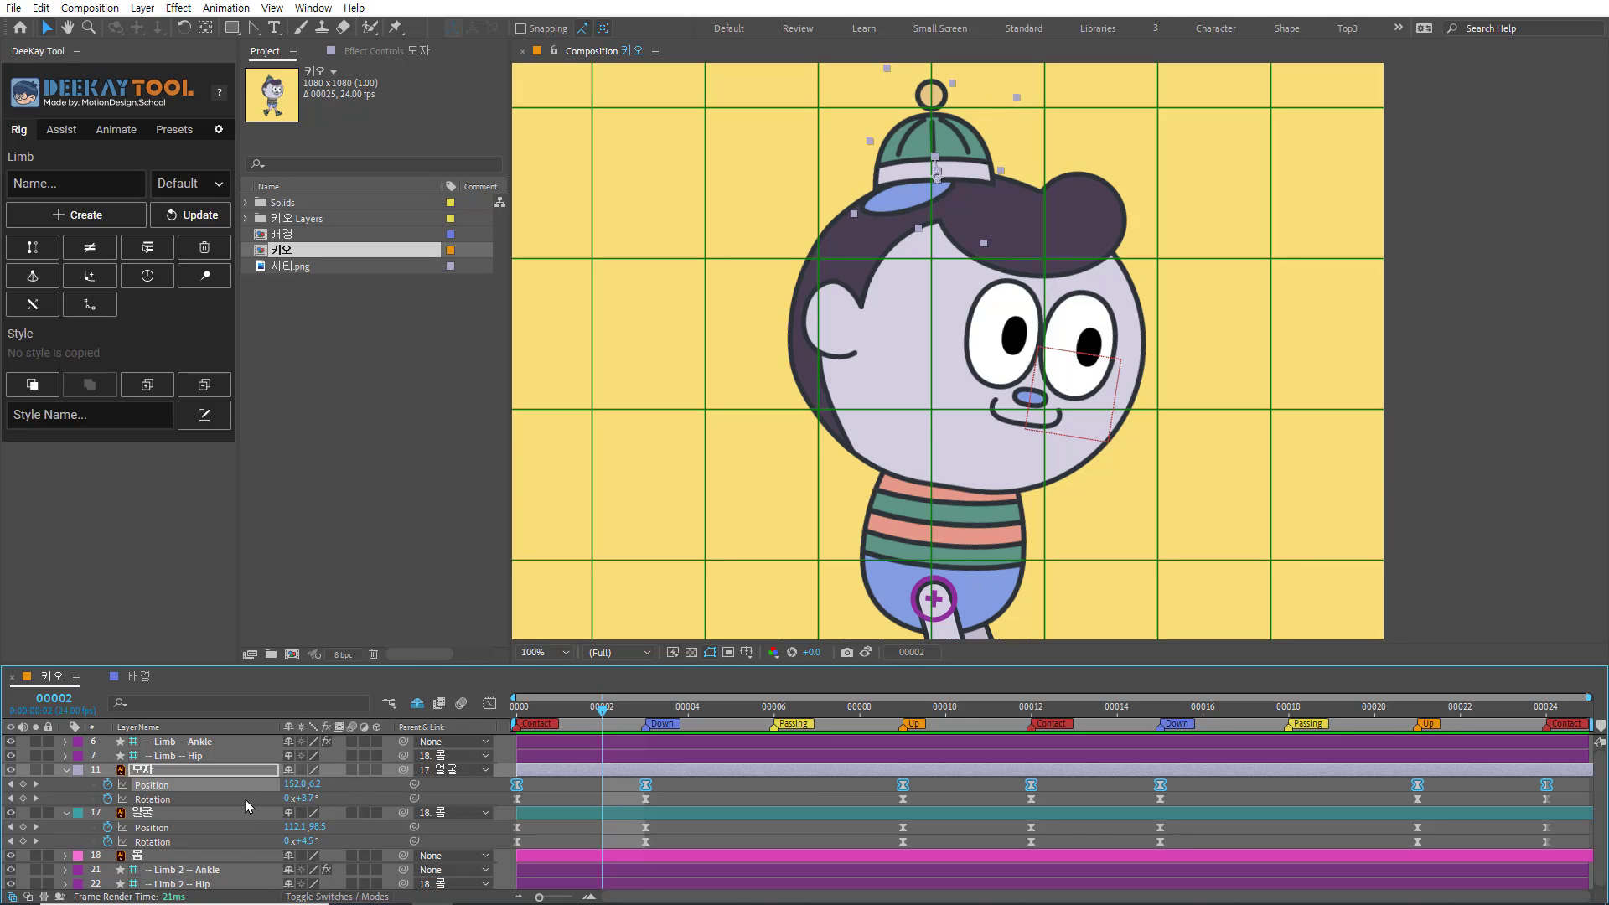
left_click(244, 800, "shift")
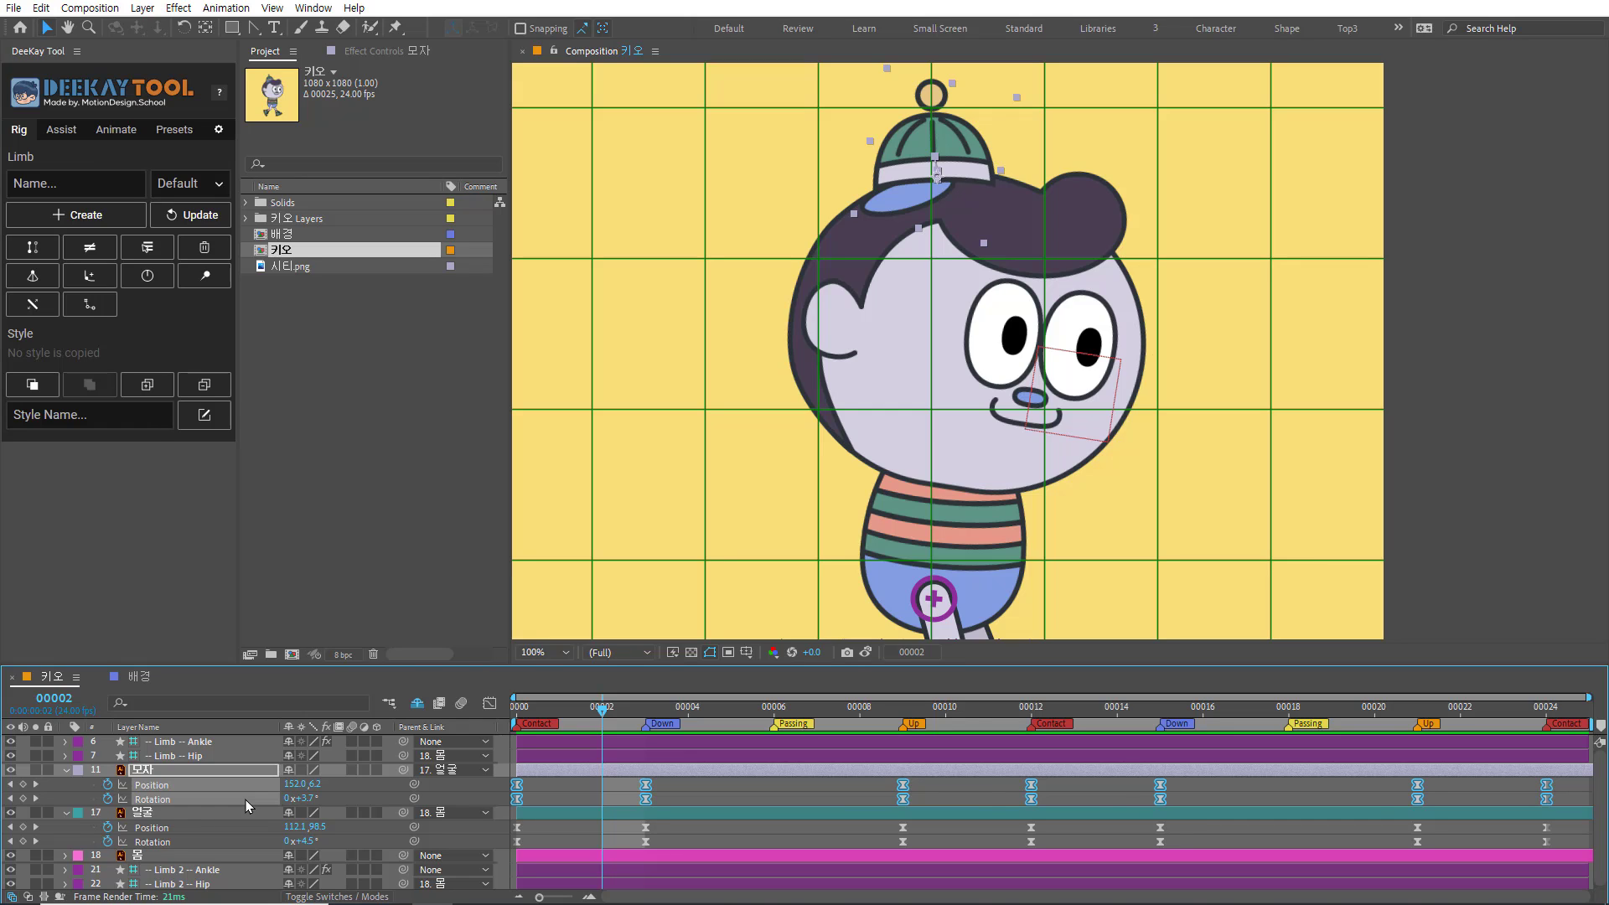
key("alt+Left")
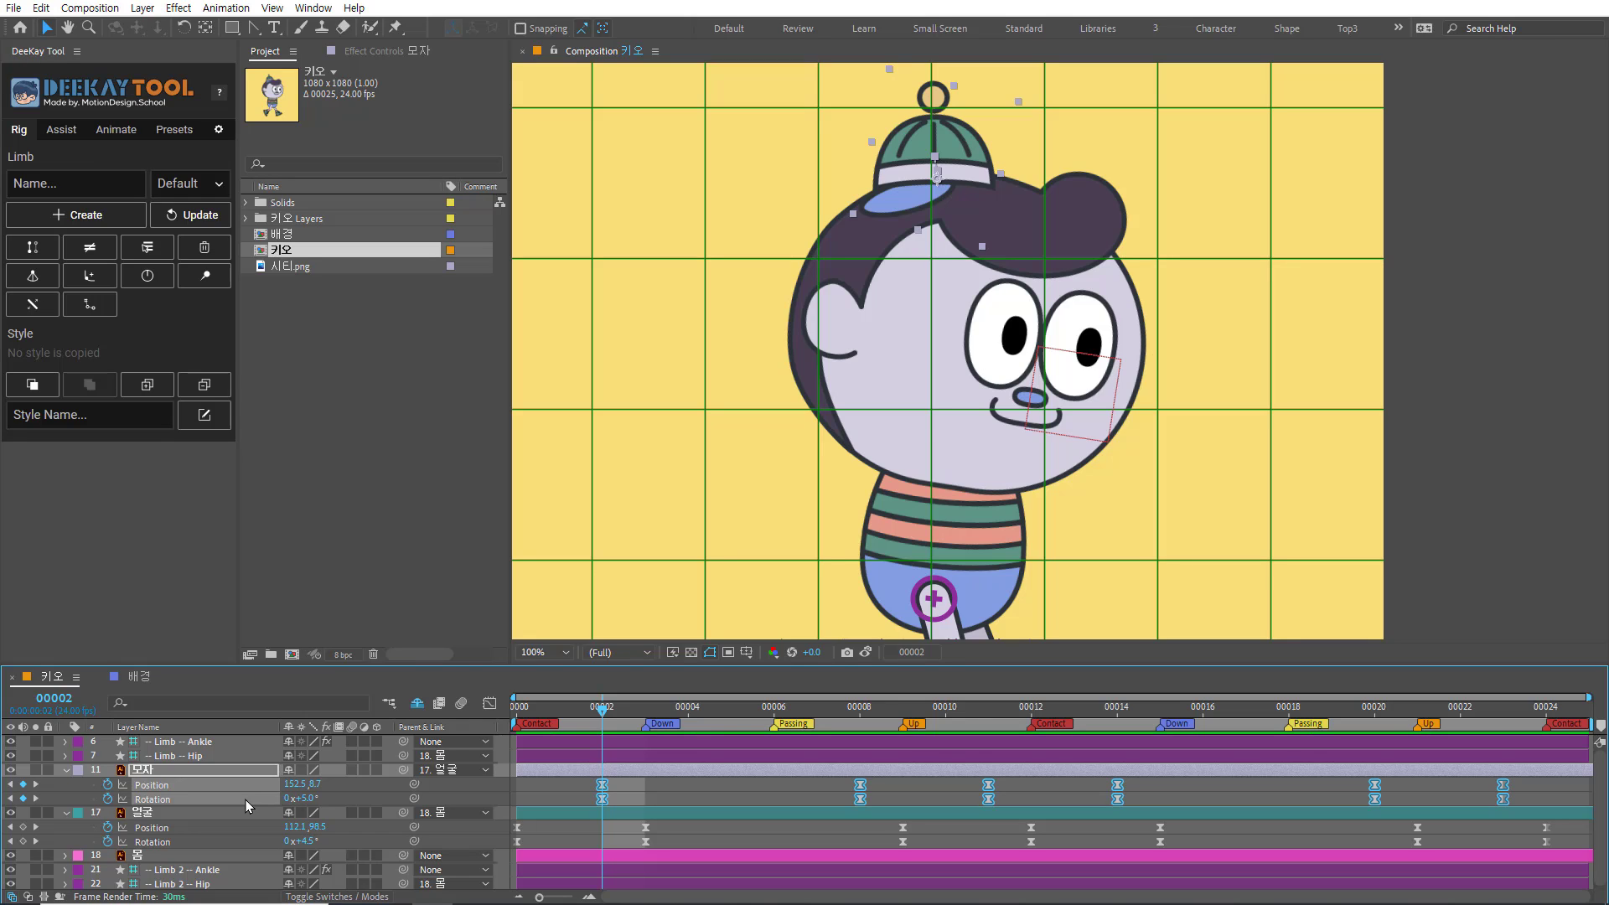
key("space")
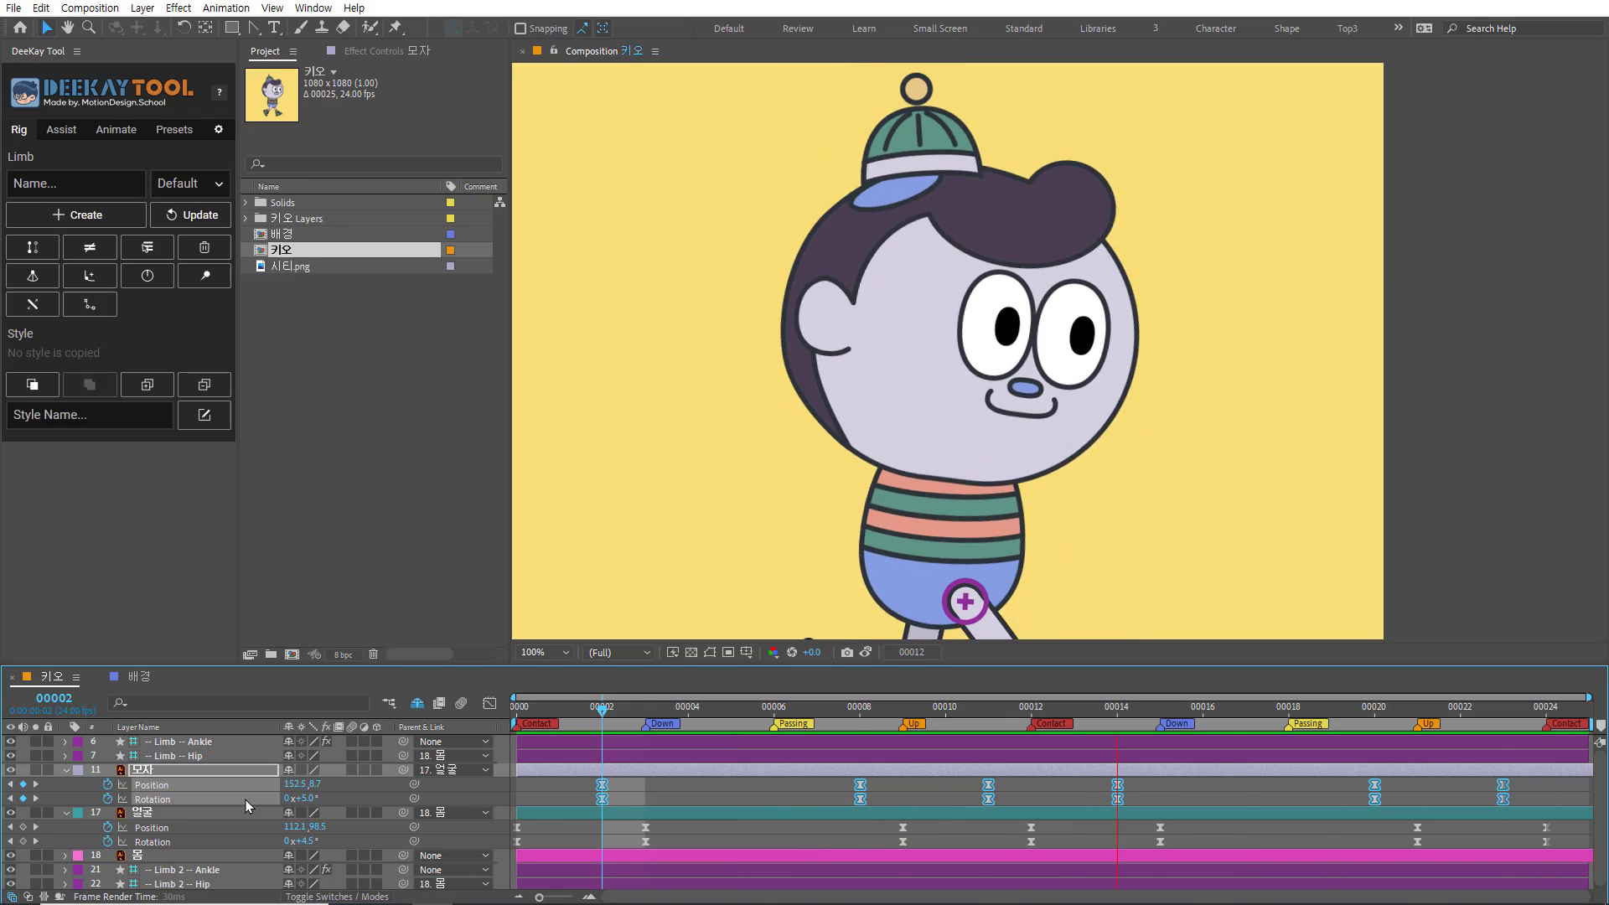
key("space")
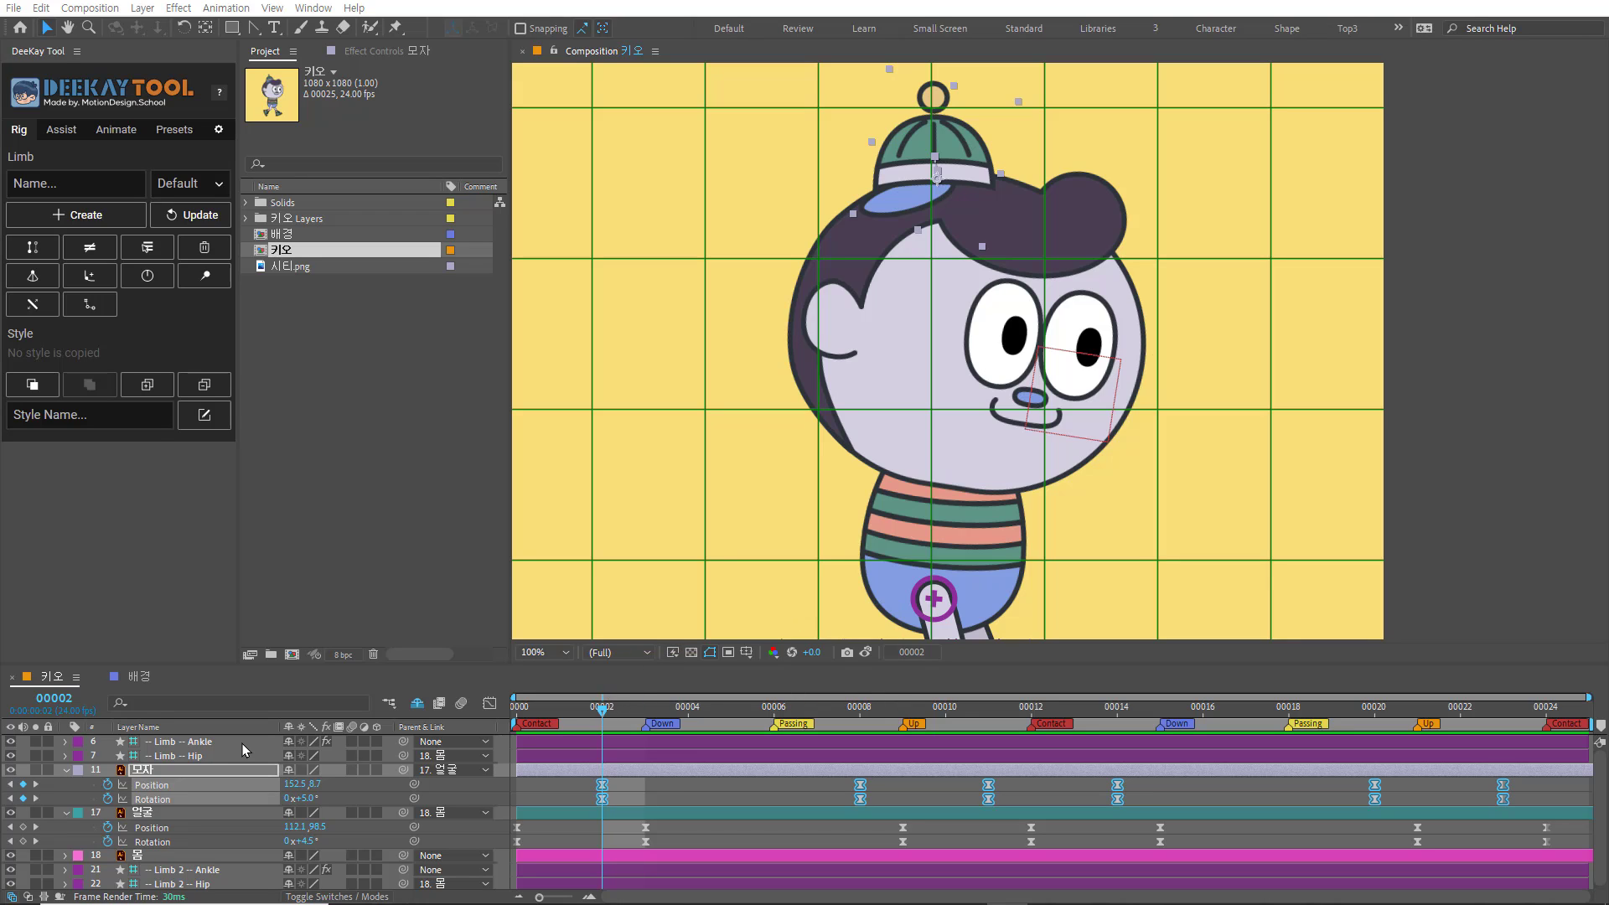
Step: Collapse the 모자 and 얼굴 layers' properties and reveal the shy layers in a taller timeline
left_click(67, 769)
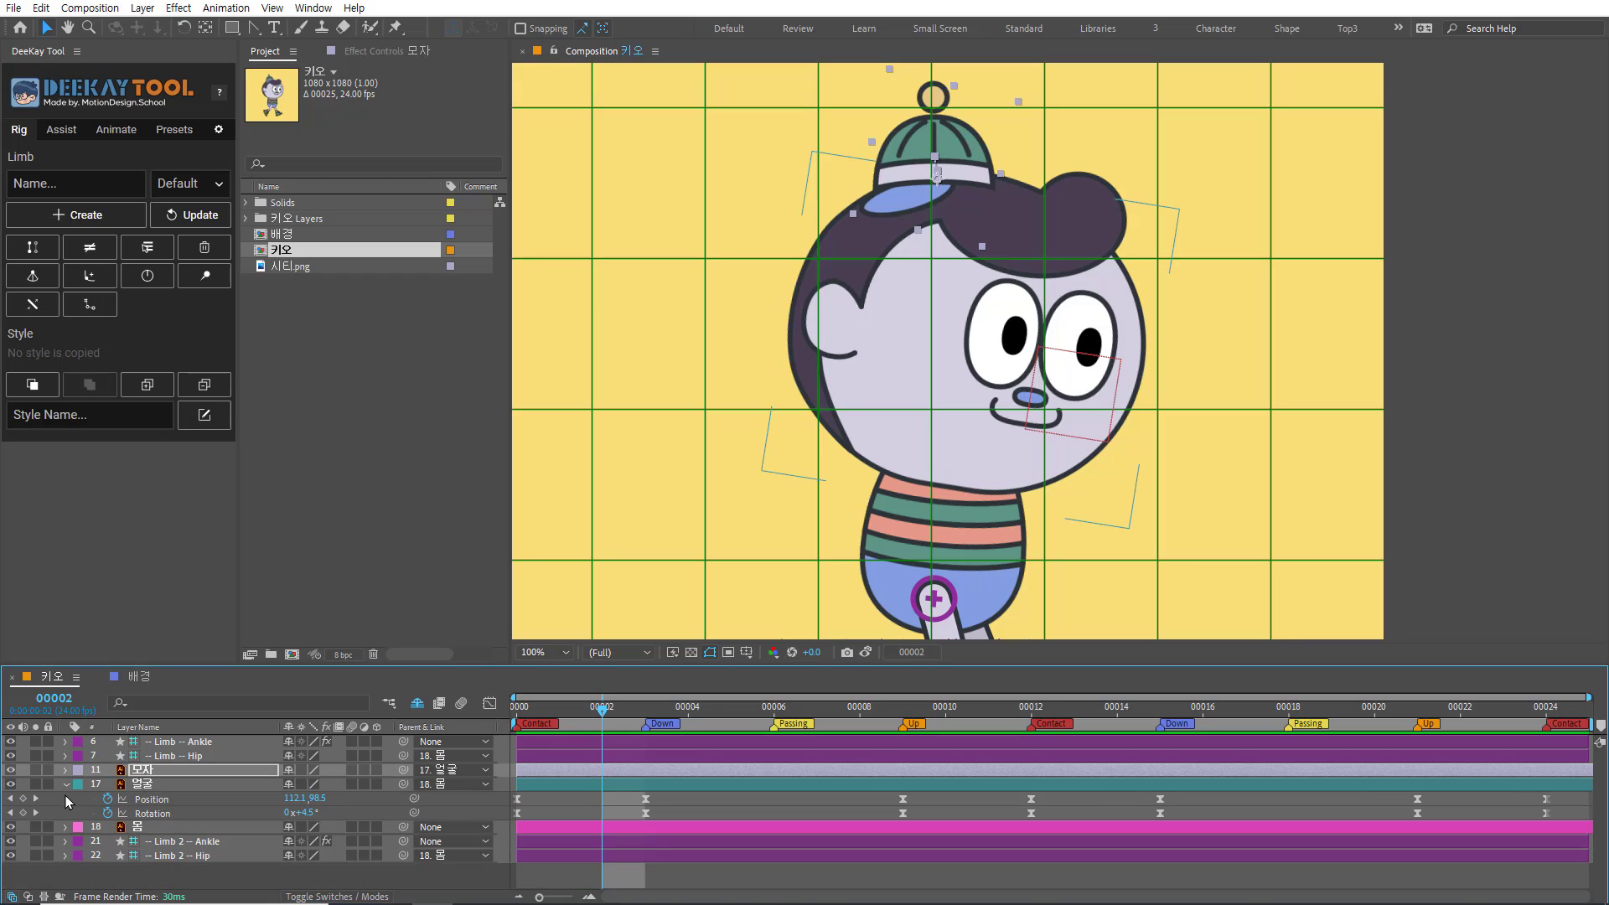
left_click(67, 784)
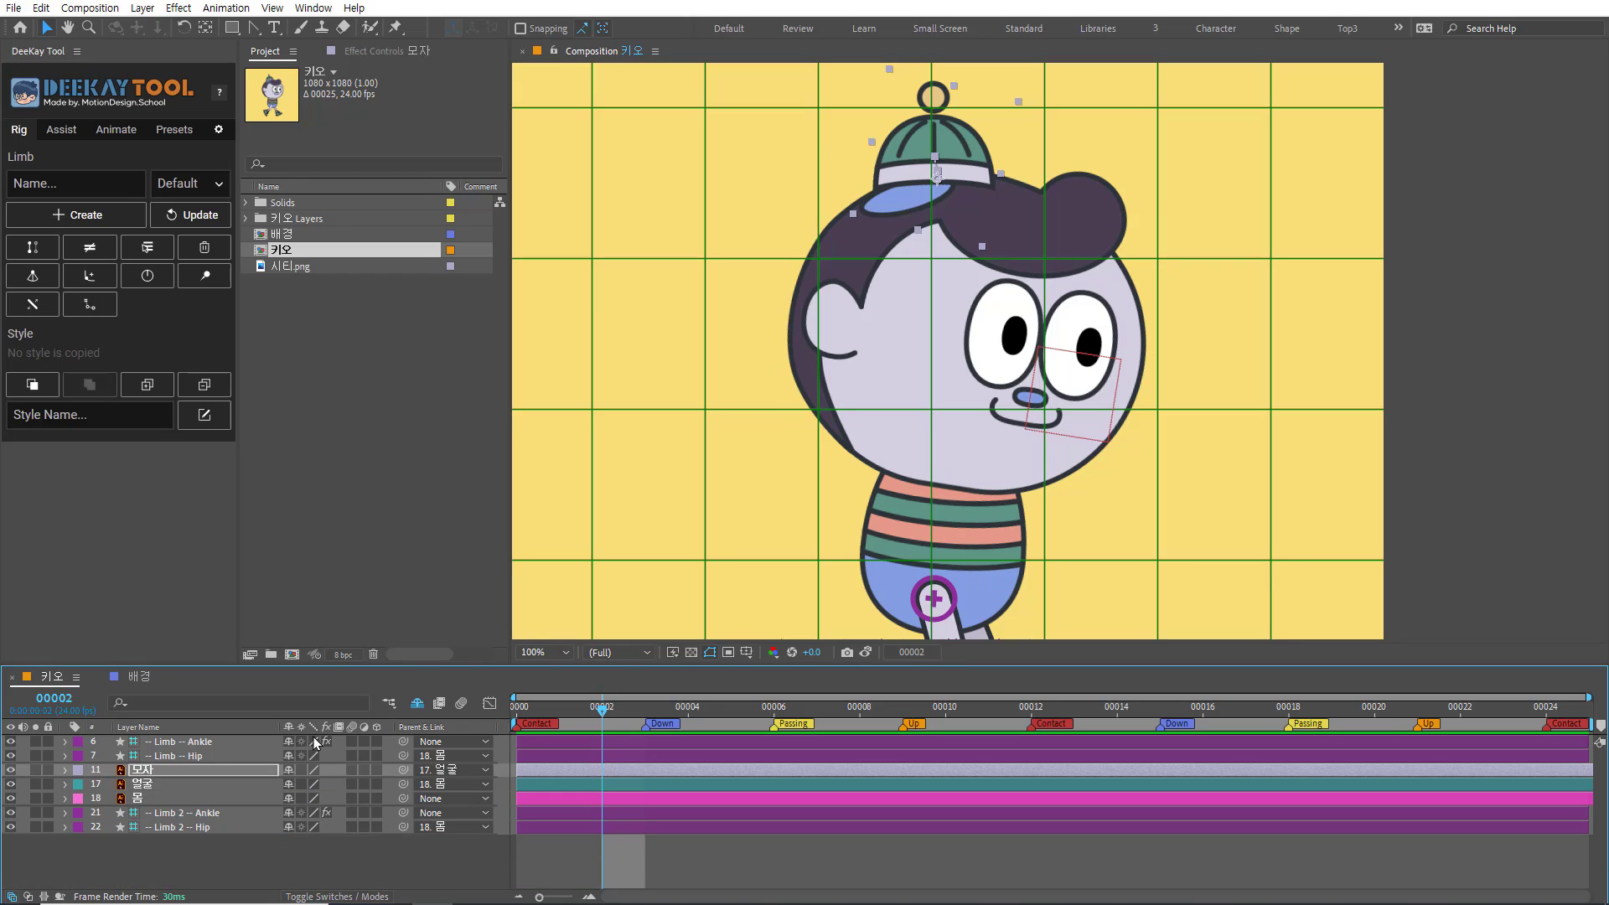
left_click(417, 707)
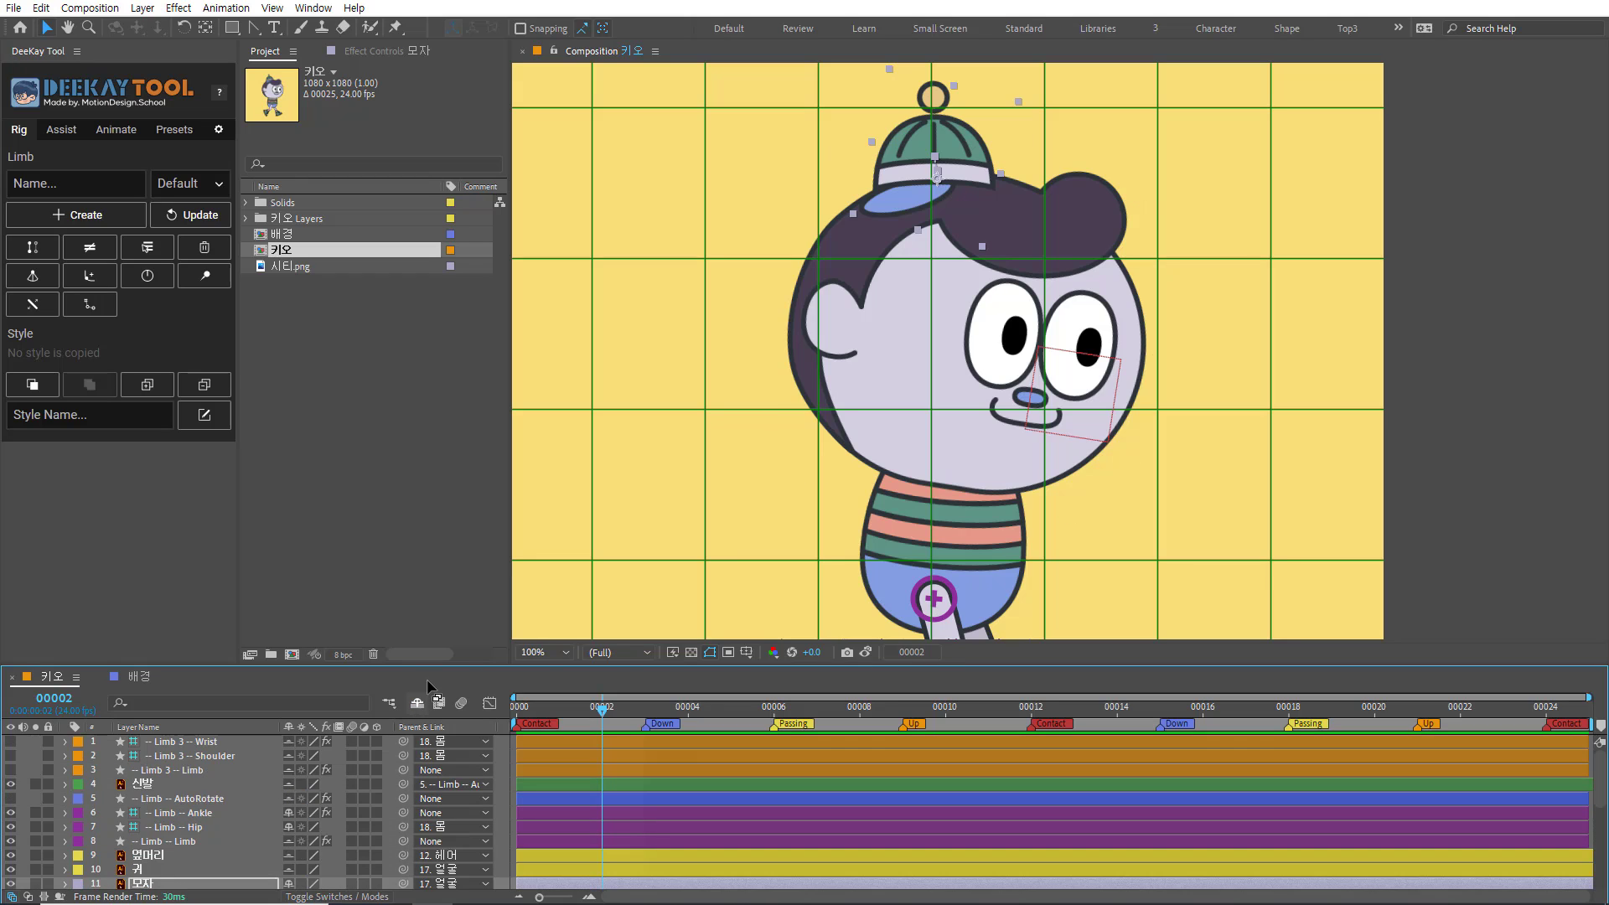
left_click_drag(435, 663, 435, 551)
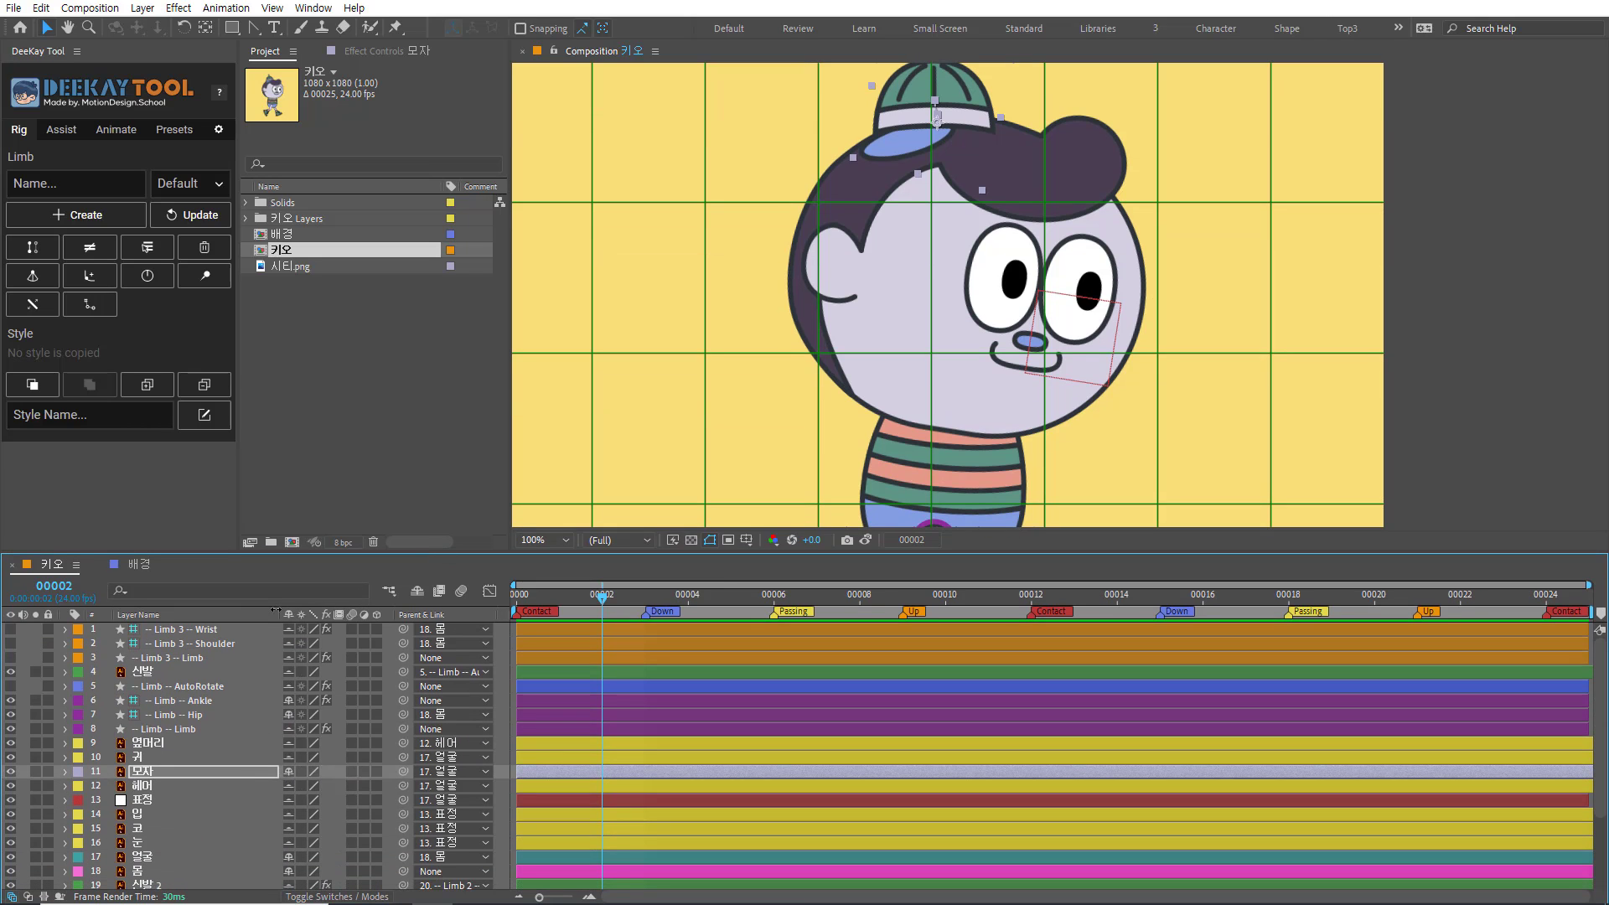
Step: Make the Wrist, Shoulder and Limb layers of both arms, Limb 3 and Limb 4, visible
left_click(13, 629)
left_click(11, 643)
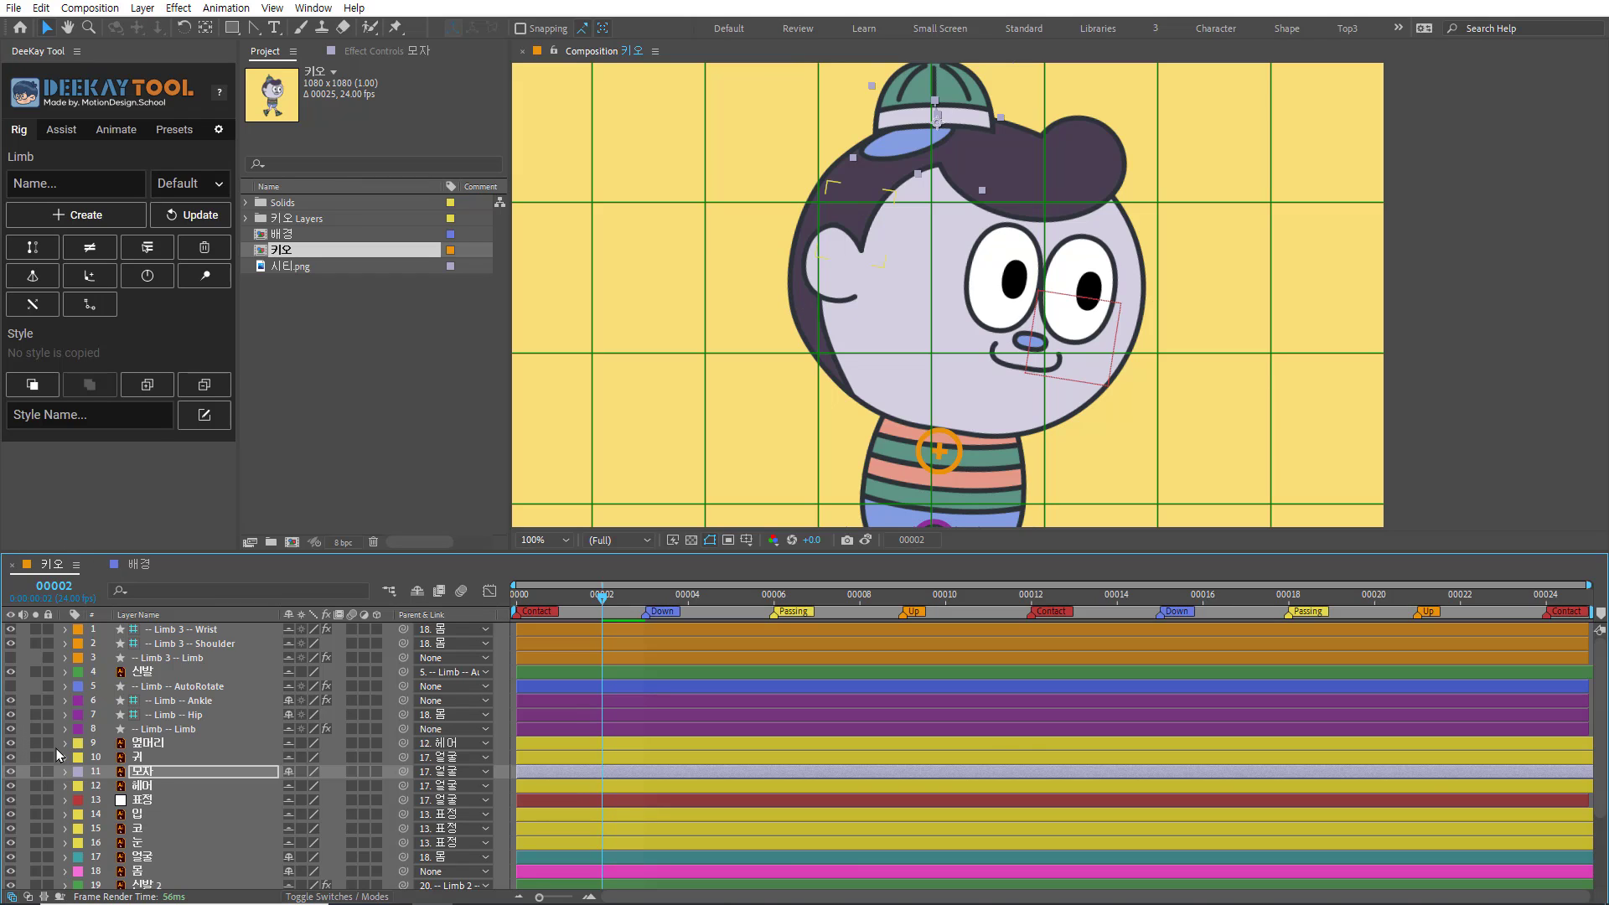
scroll(57, 748, "down", 3)
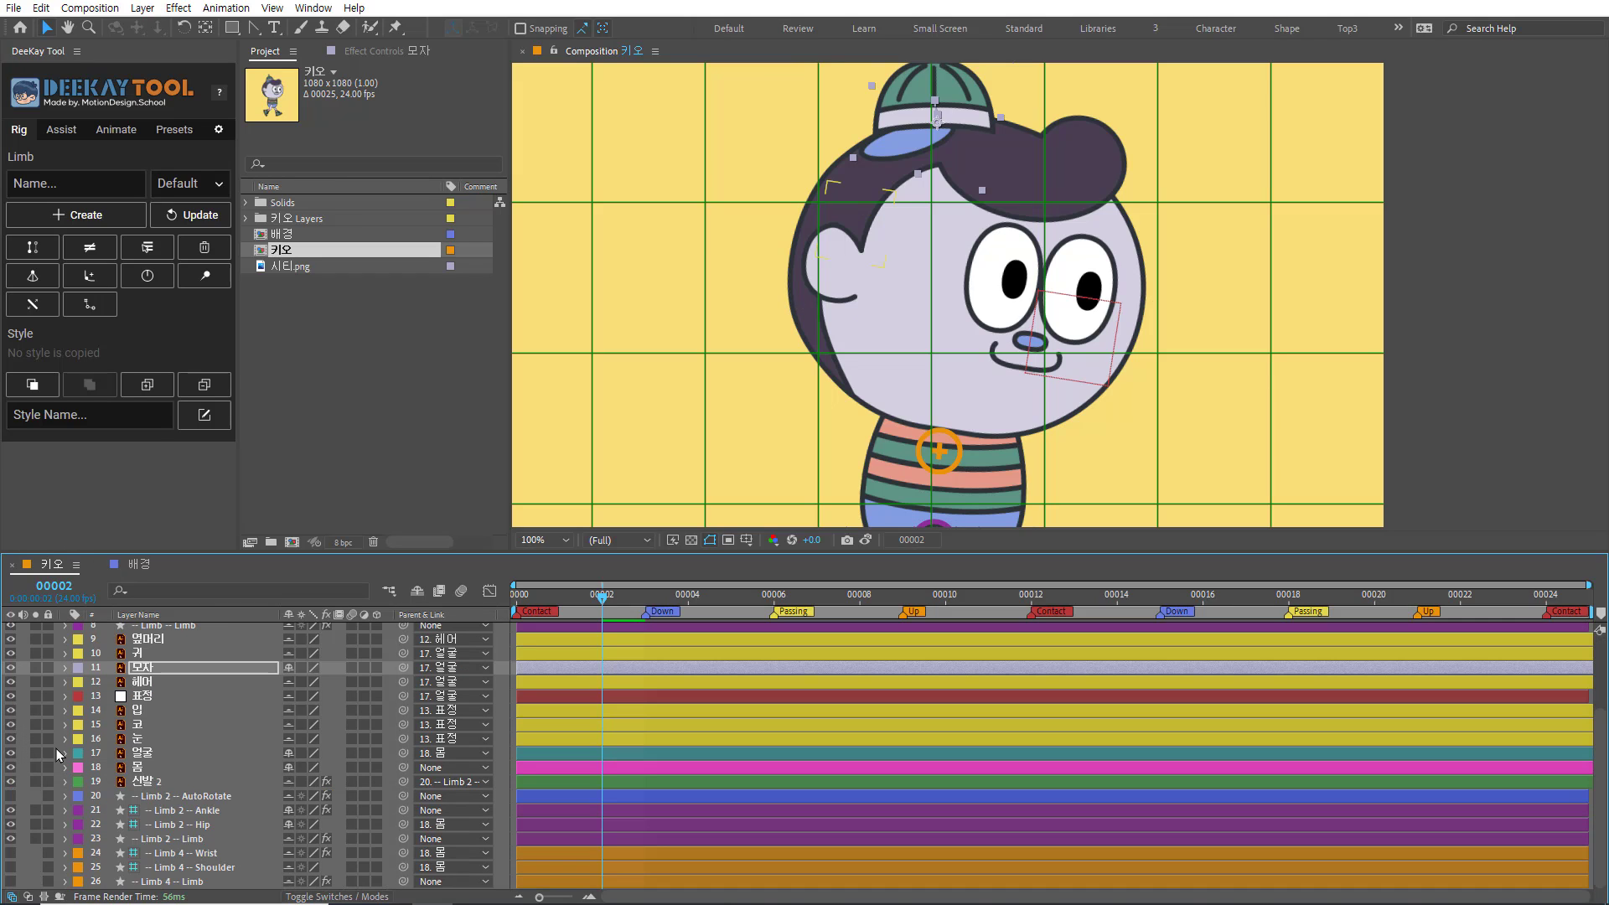
left_click(10, 853)
left_click(11, 867)
left_click(11, 881)
scroll(71, 725, "up", 3)
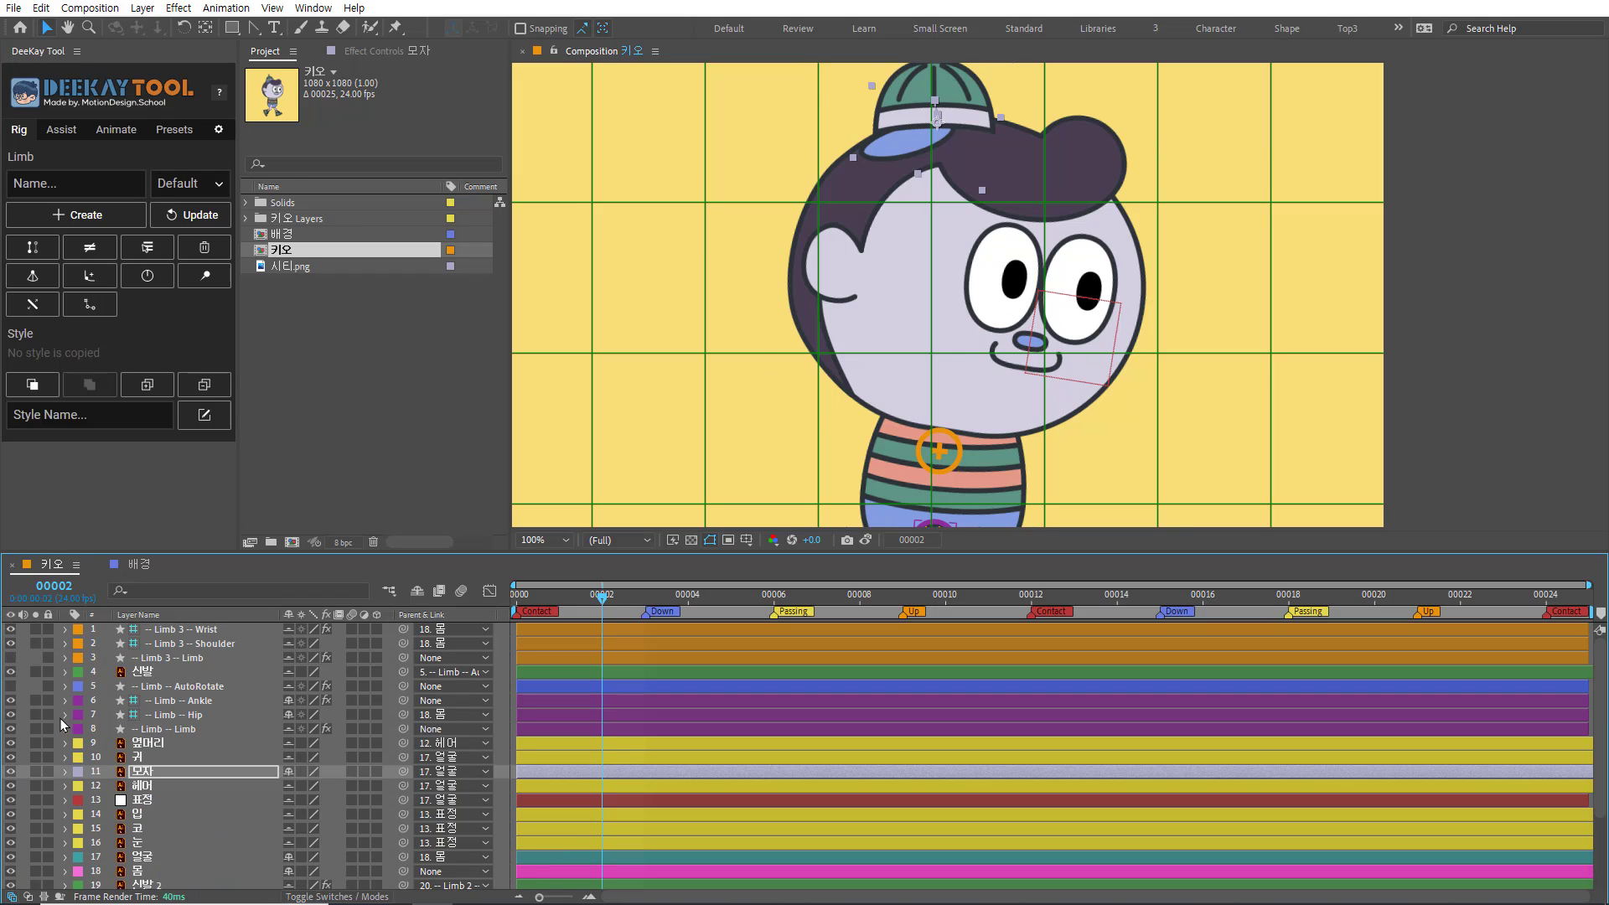
left_click(10, 659)
Step: Unshy both arms' Wrist and Shoulder layers, set the Limb 3 and Limb 4 Limb layers as shy, and hide shy layers
left_click_drag(940, 379, 889, 212)
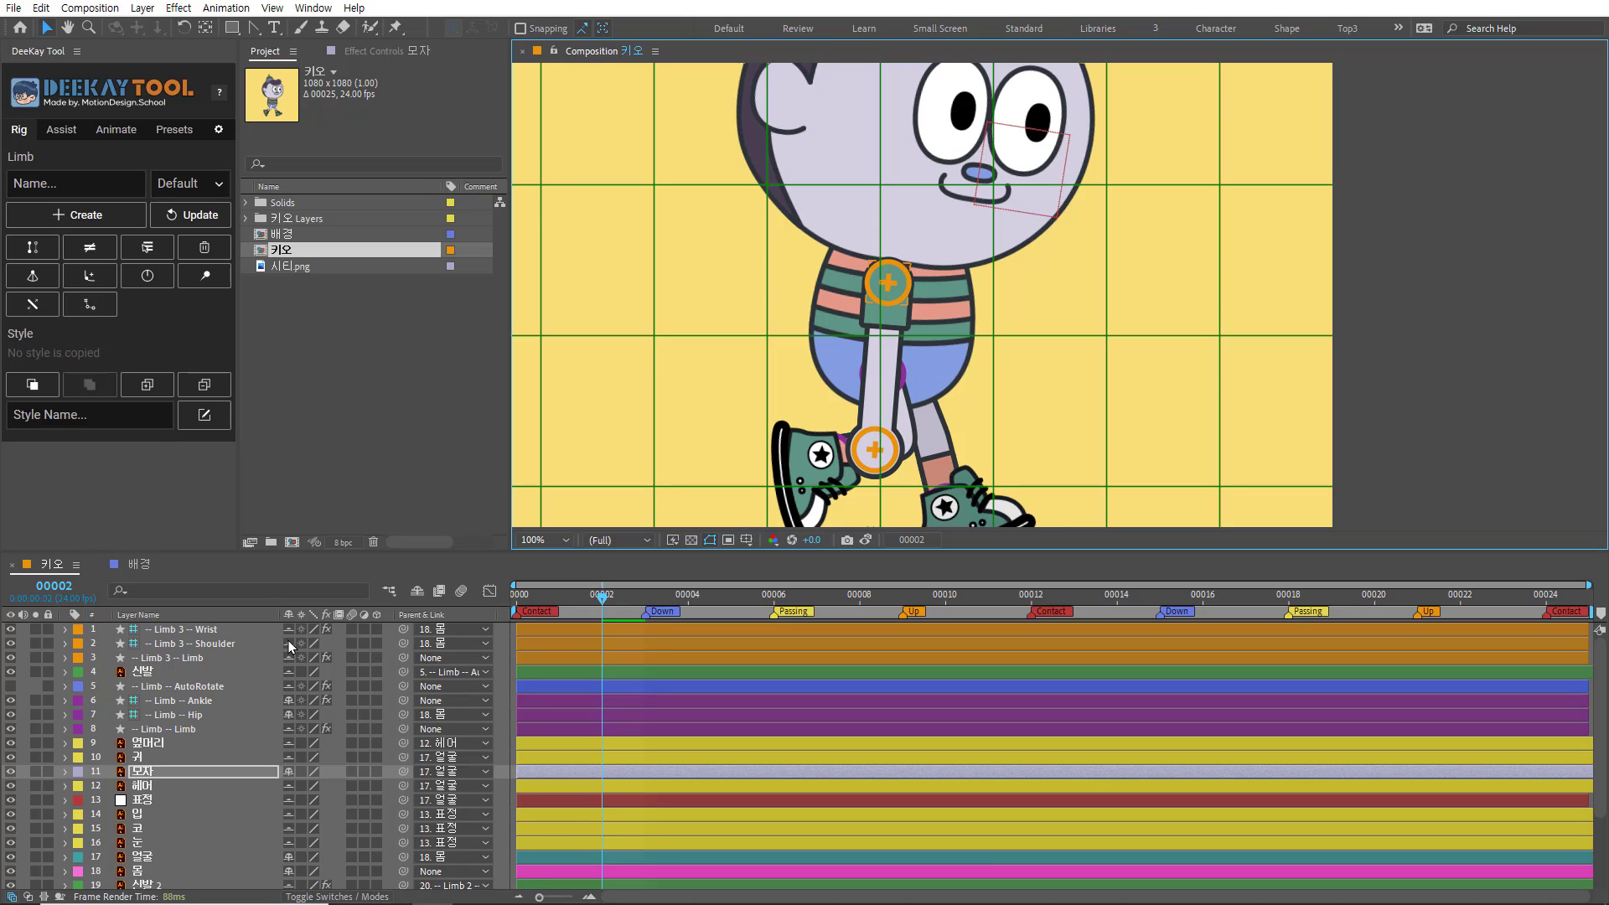
left_click_drag(288, 629, 289, 658)
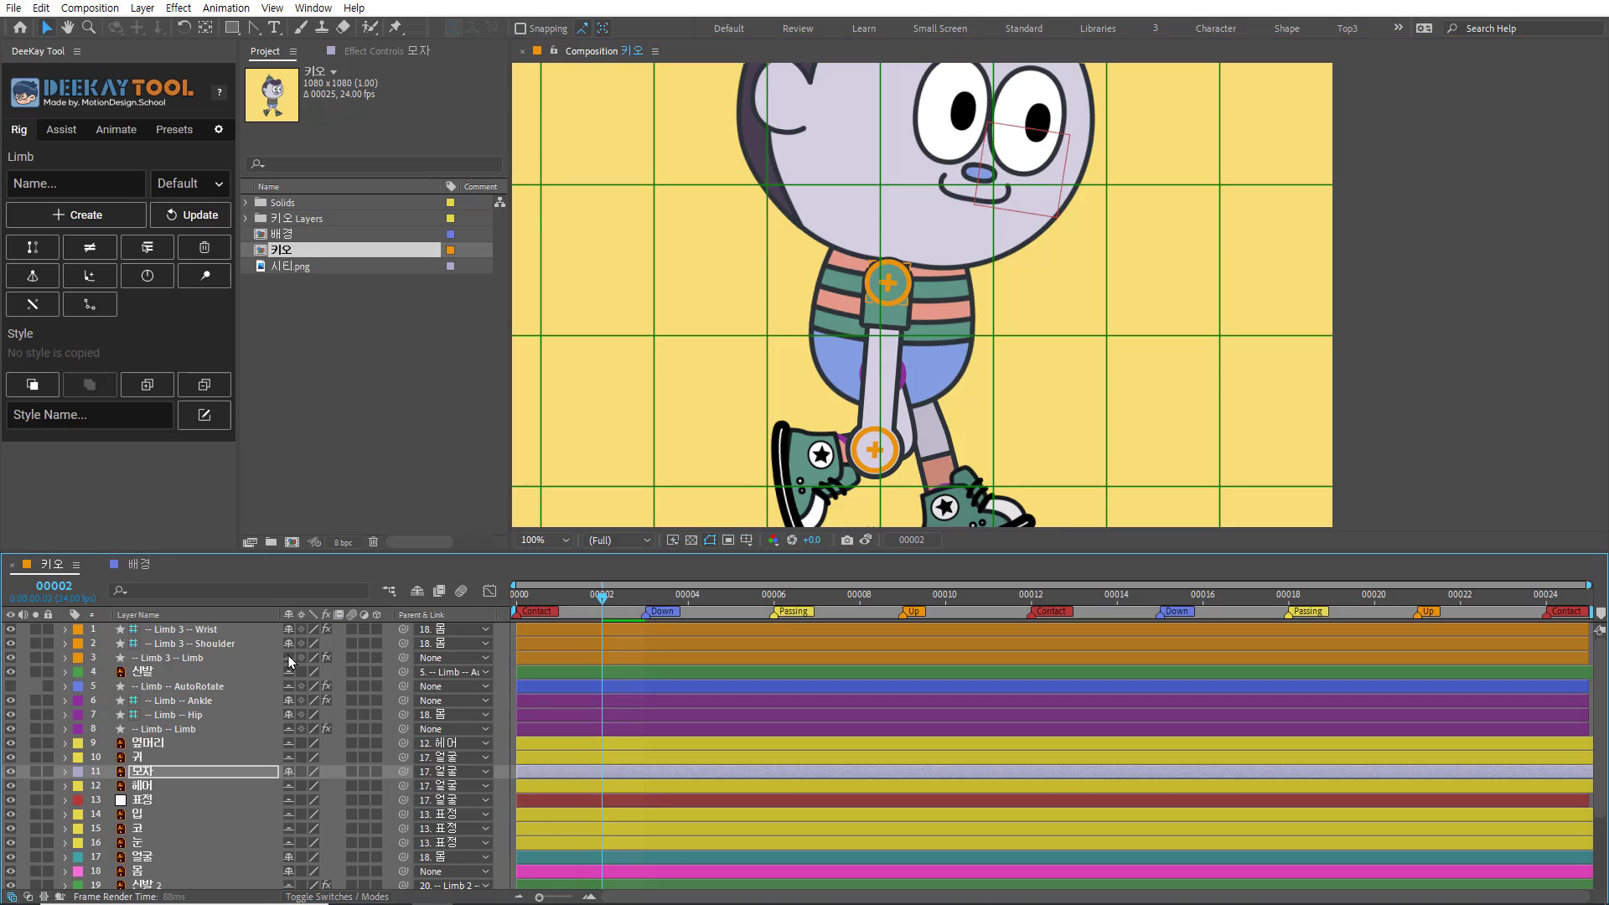
scroll(302, 768, "down", 3)
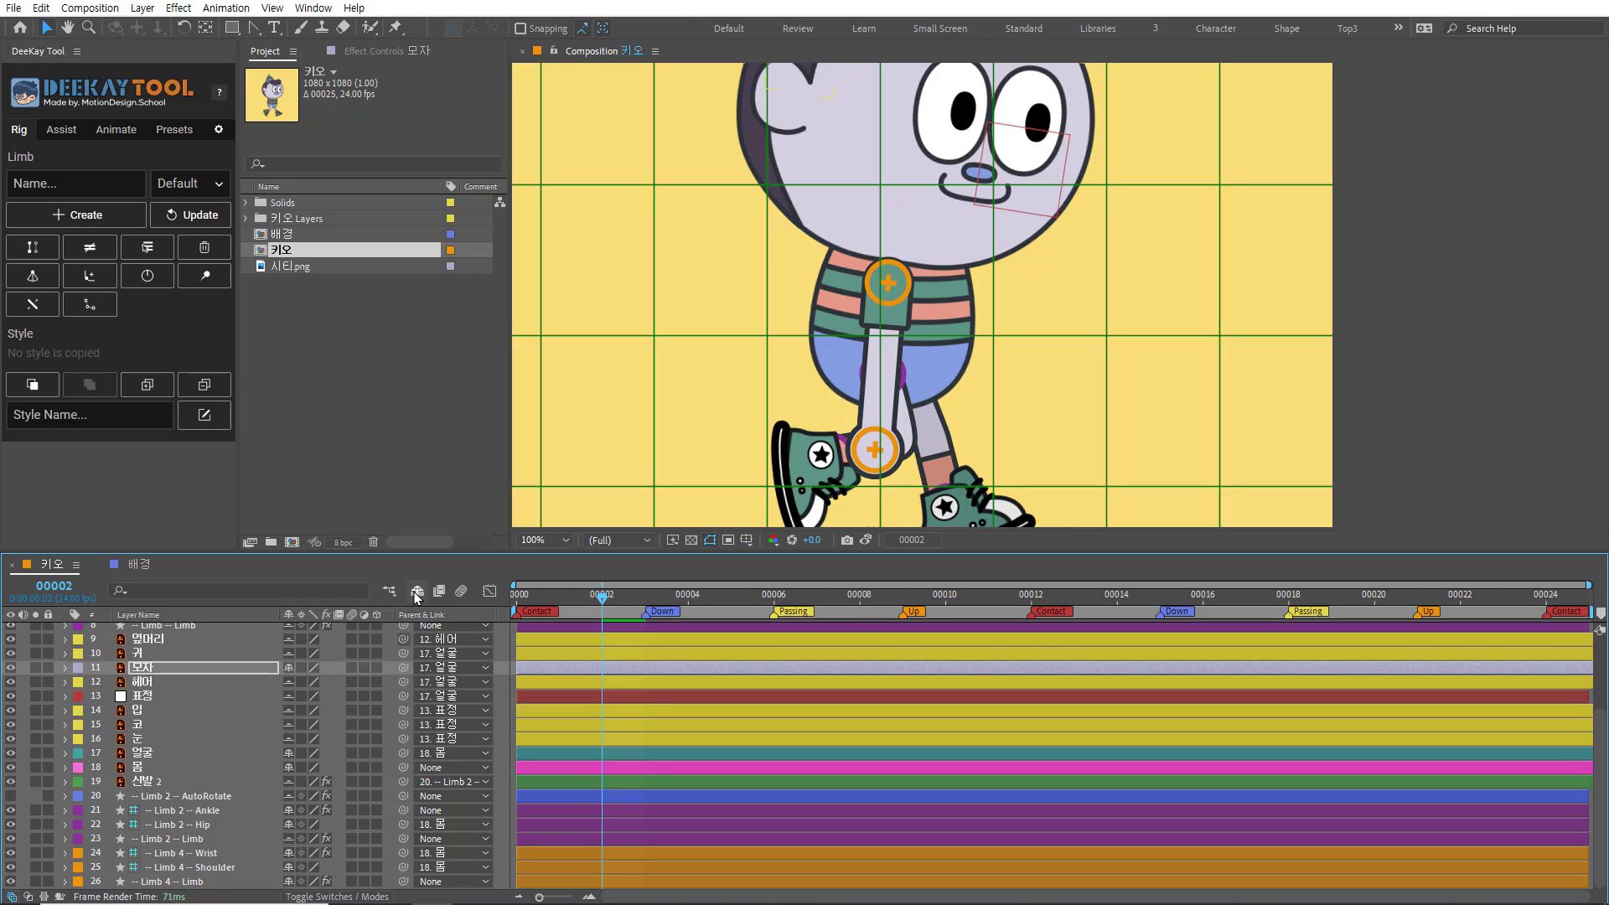
left_click(417, 593)
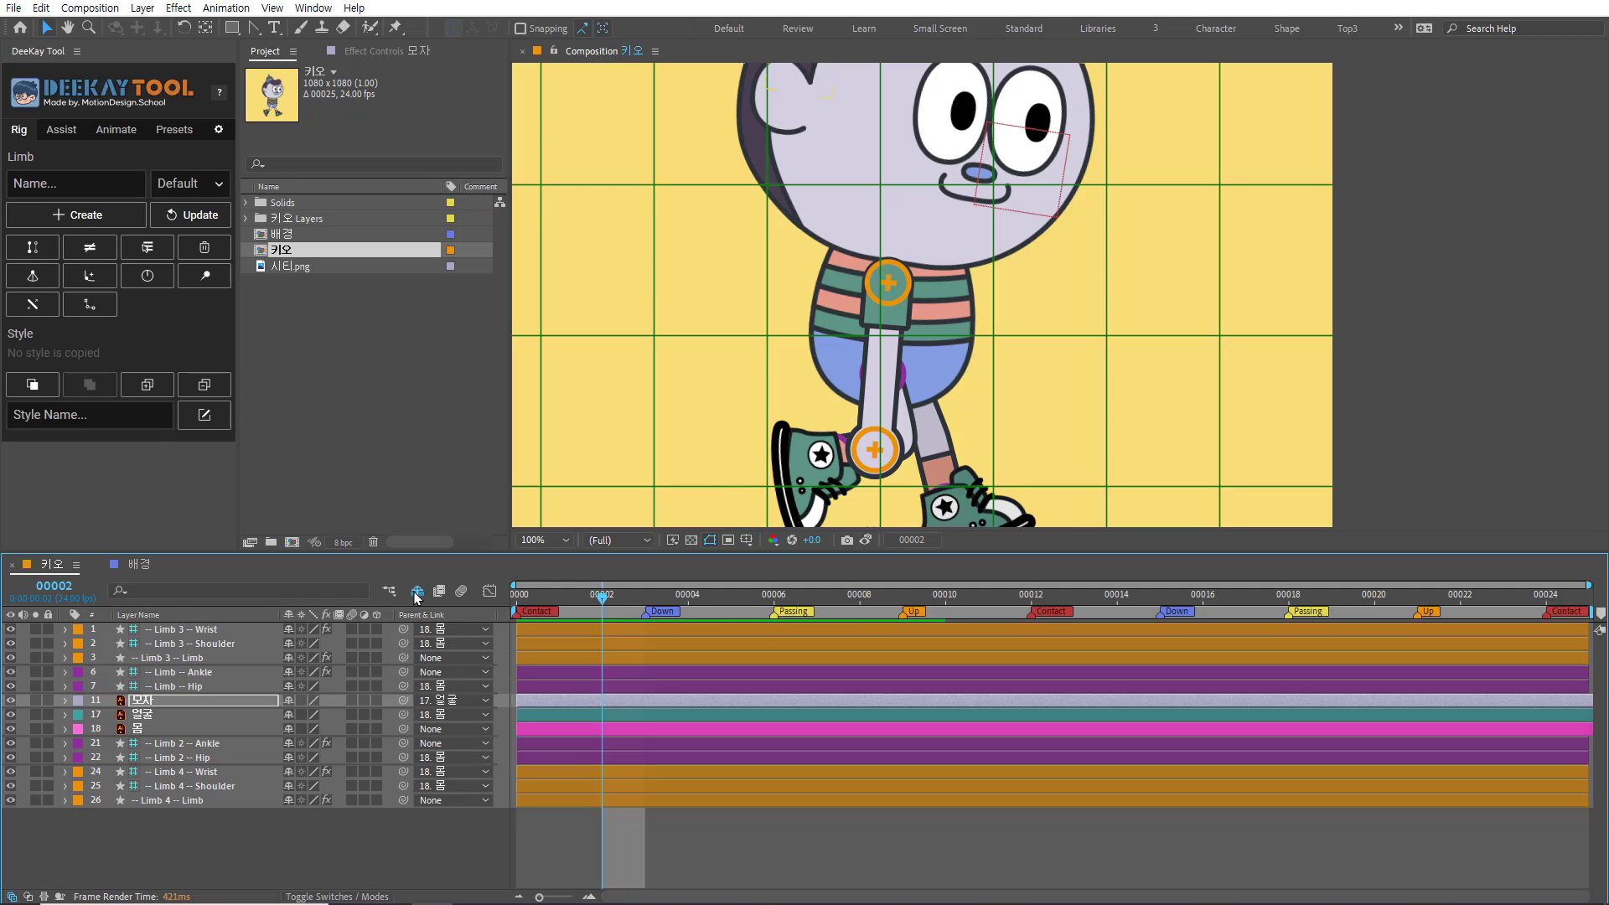
left_click(288, 657)
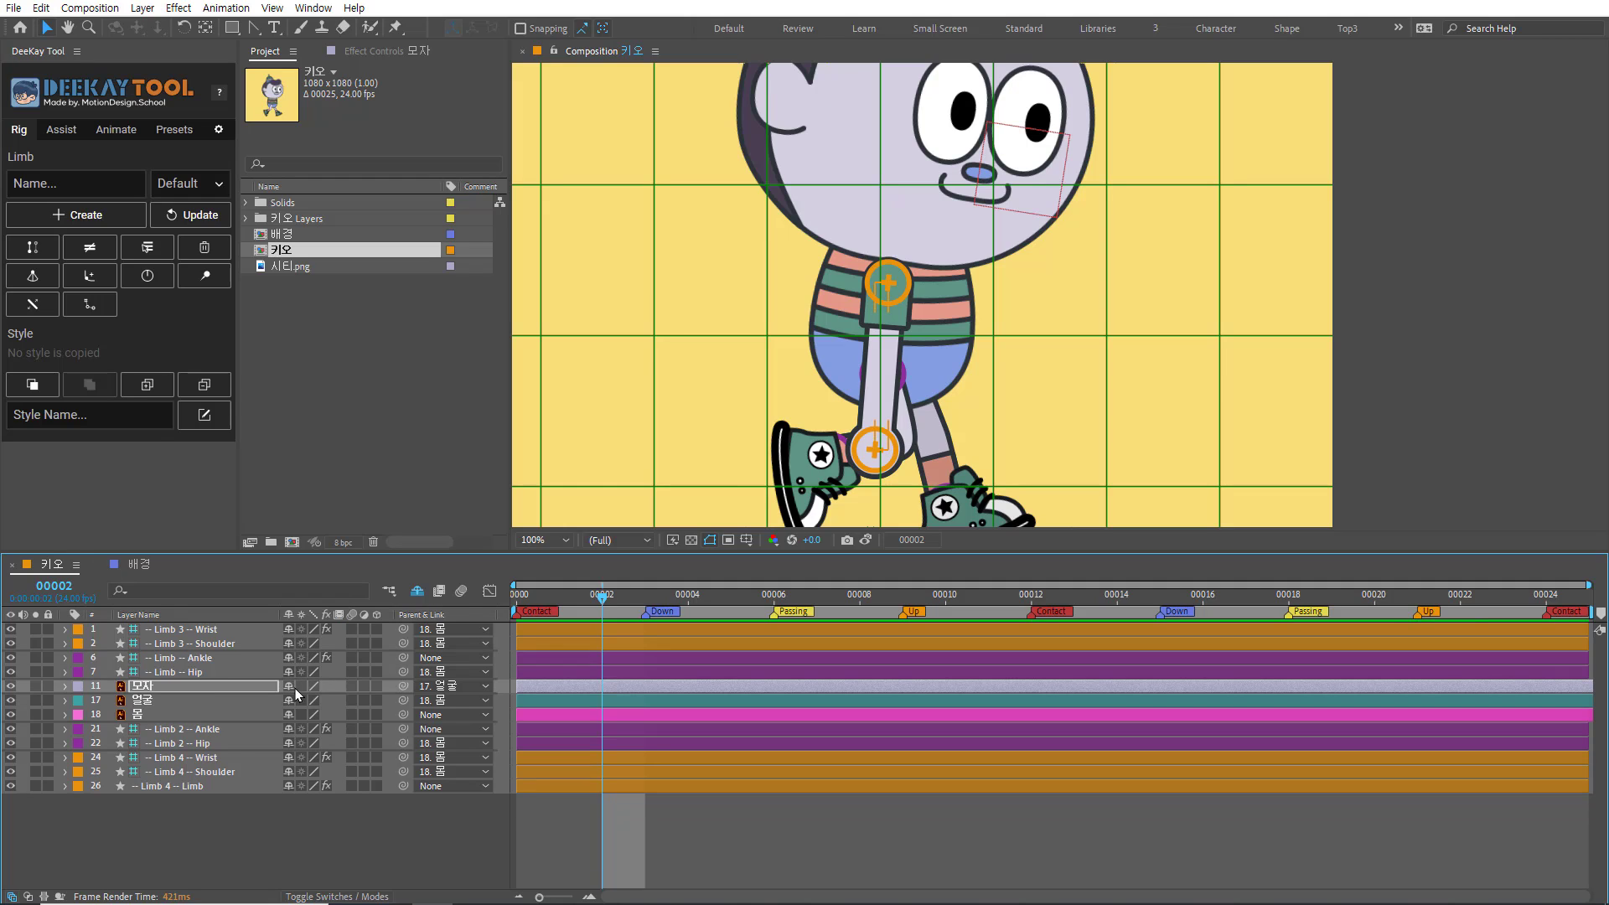
left_click(289, 786)
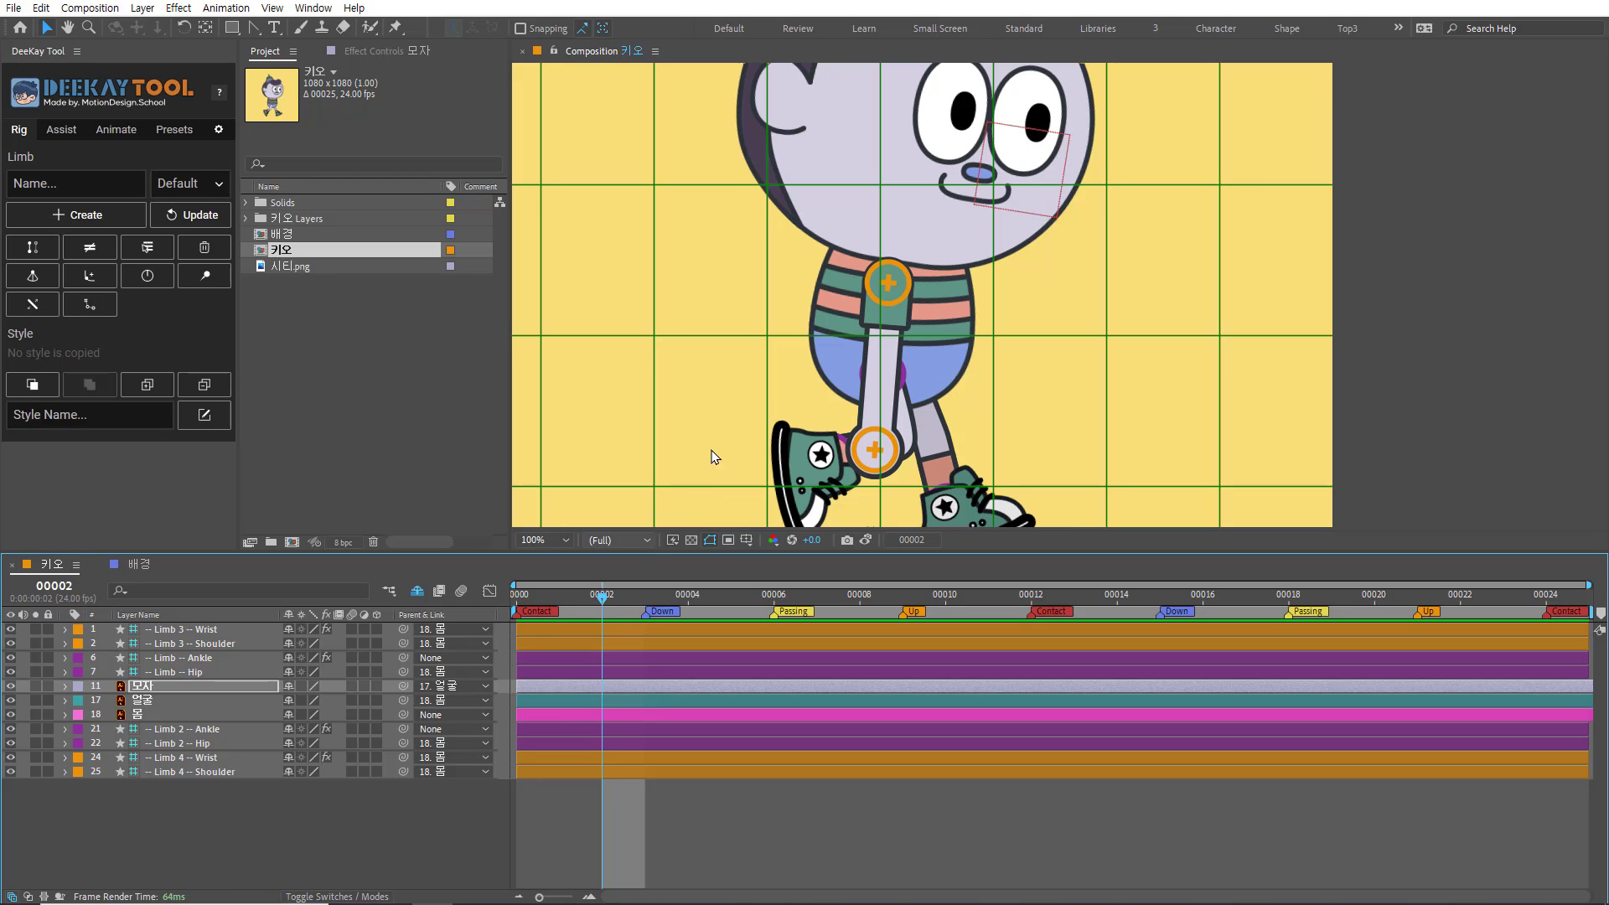
Step: At frame 0, swing the Limb 3 arm forward, moving its Shoulder to about 136.4, 148.3 and its Wrist to about 259.9, 162.5
key("h")
left_click_drag(693, 377, 698, 351)
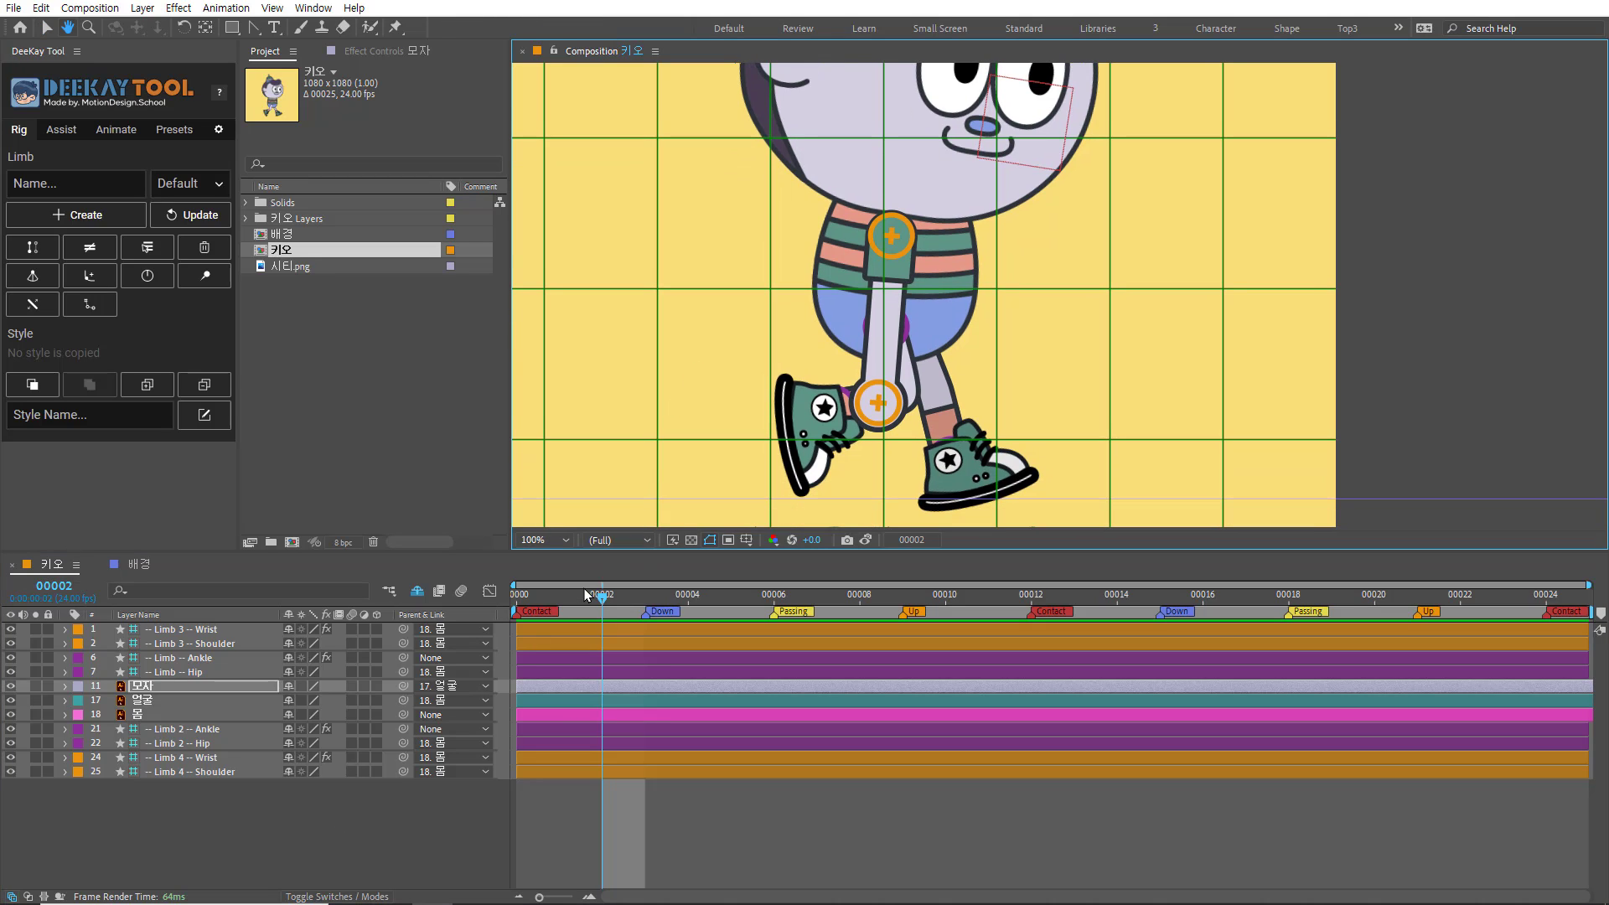
key("v")
left_click_drag(575, 597, 480, 600)
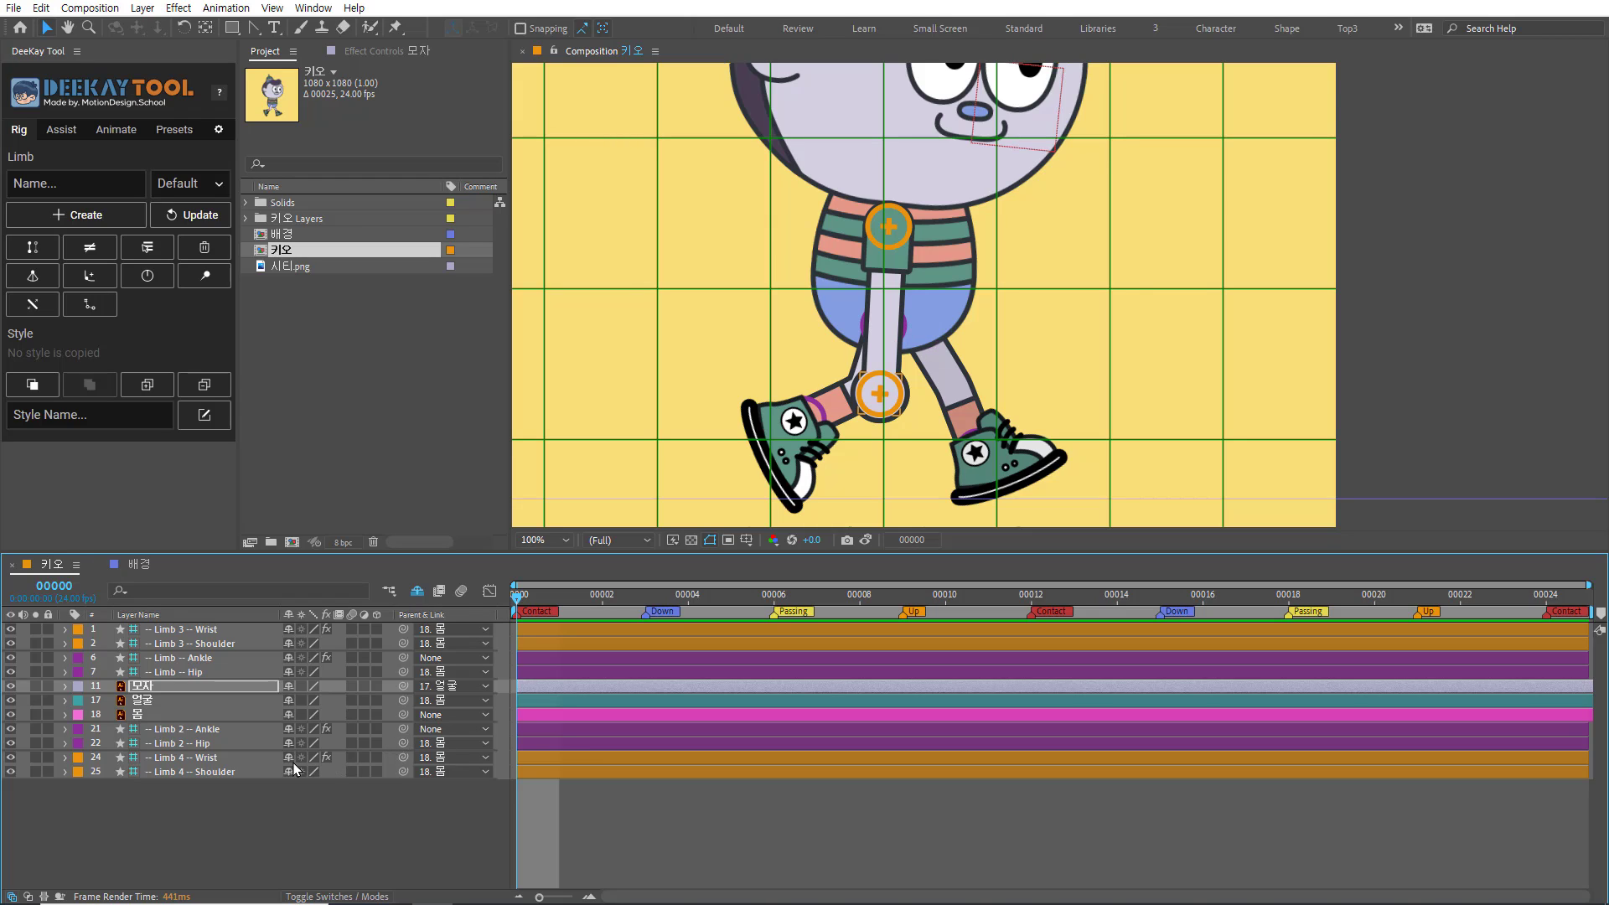
left_click(239, 643)
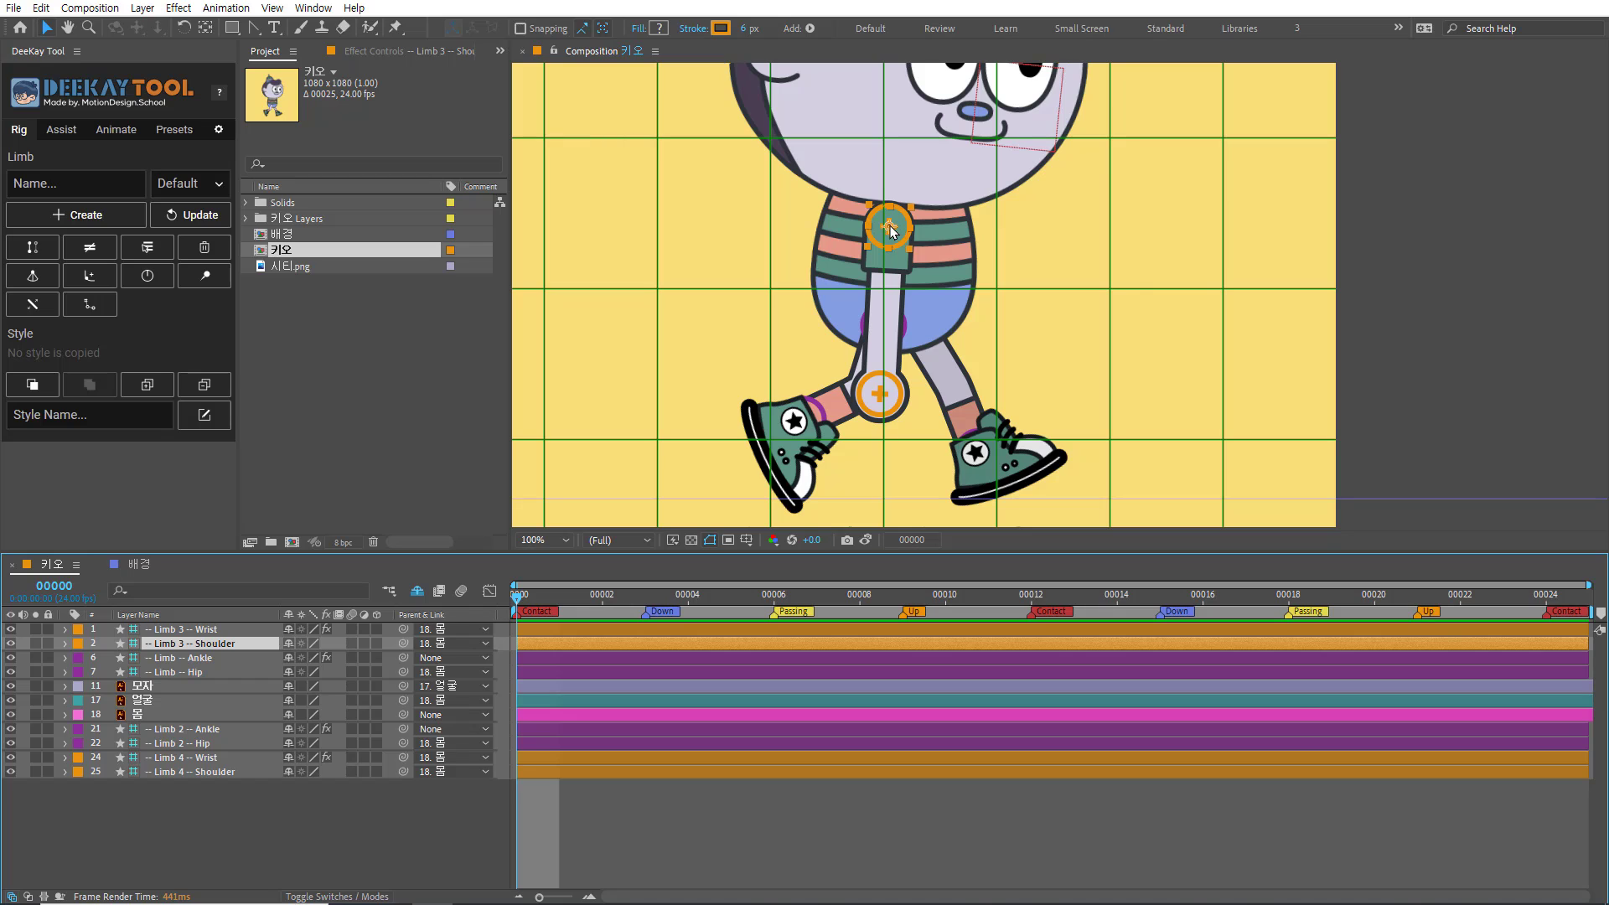
left_click(898, 226)
left_click_drag(901, 227, 918, 242)
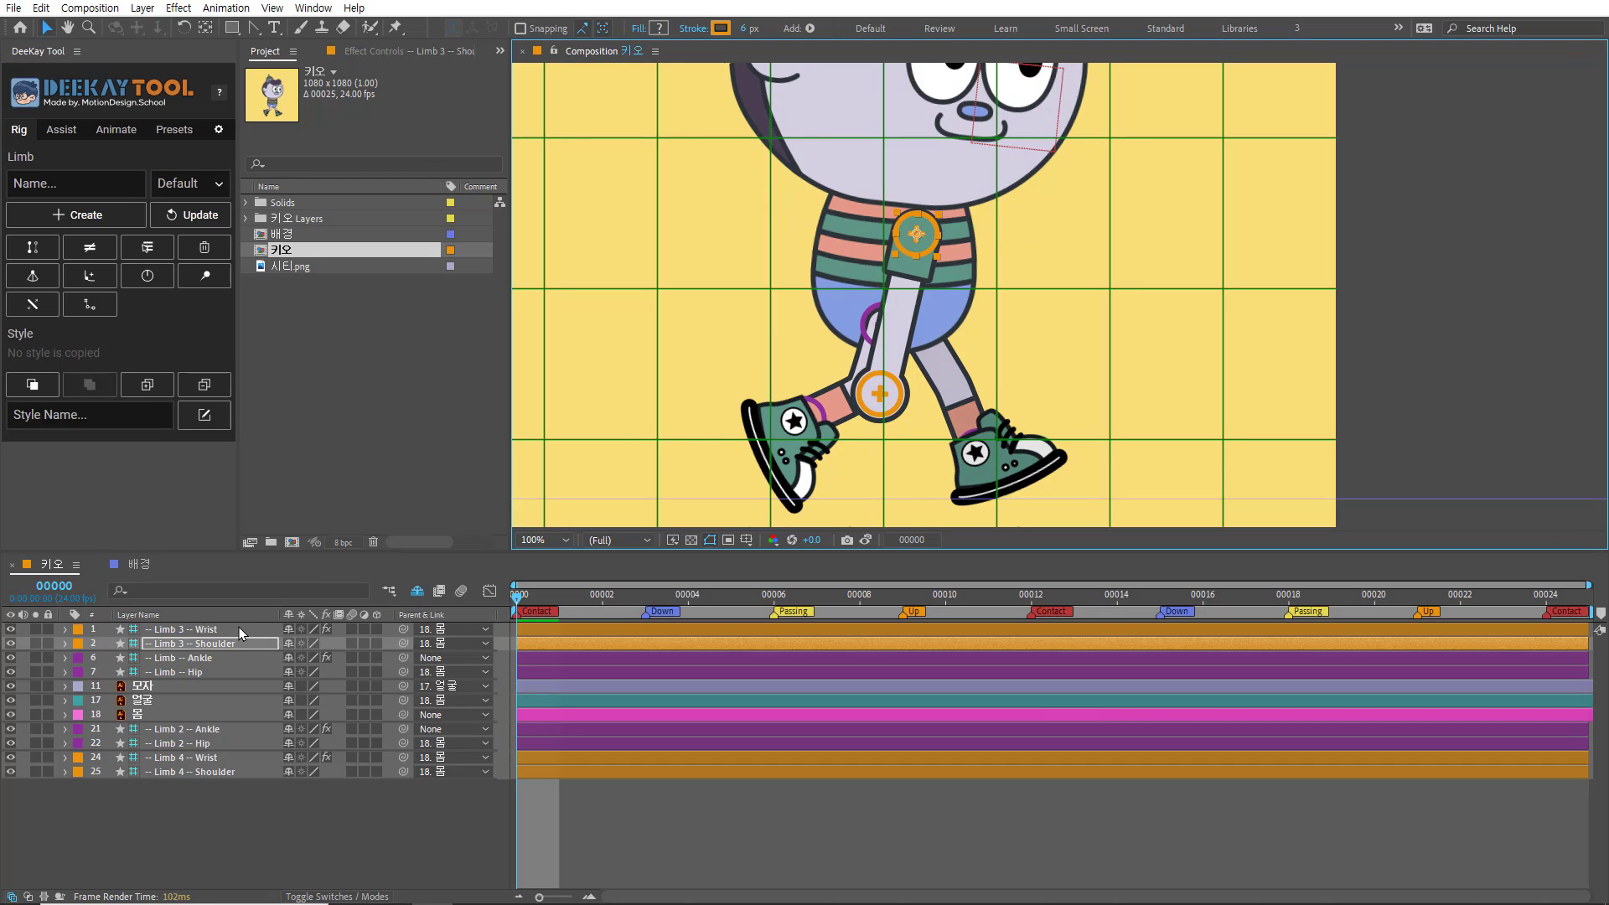
left_click(876, 391)
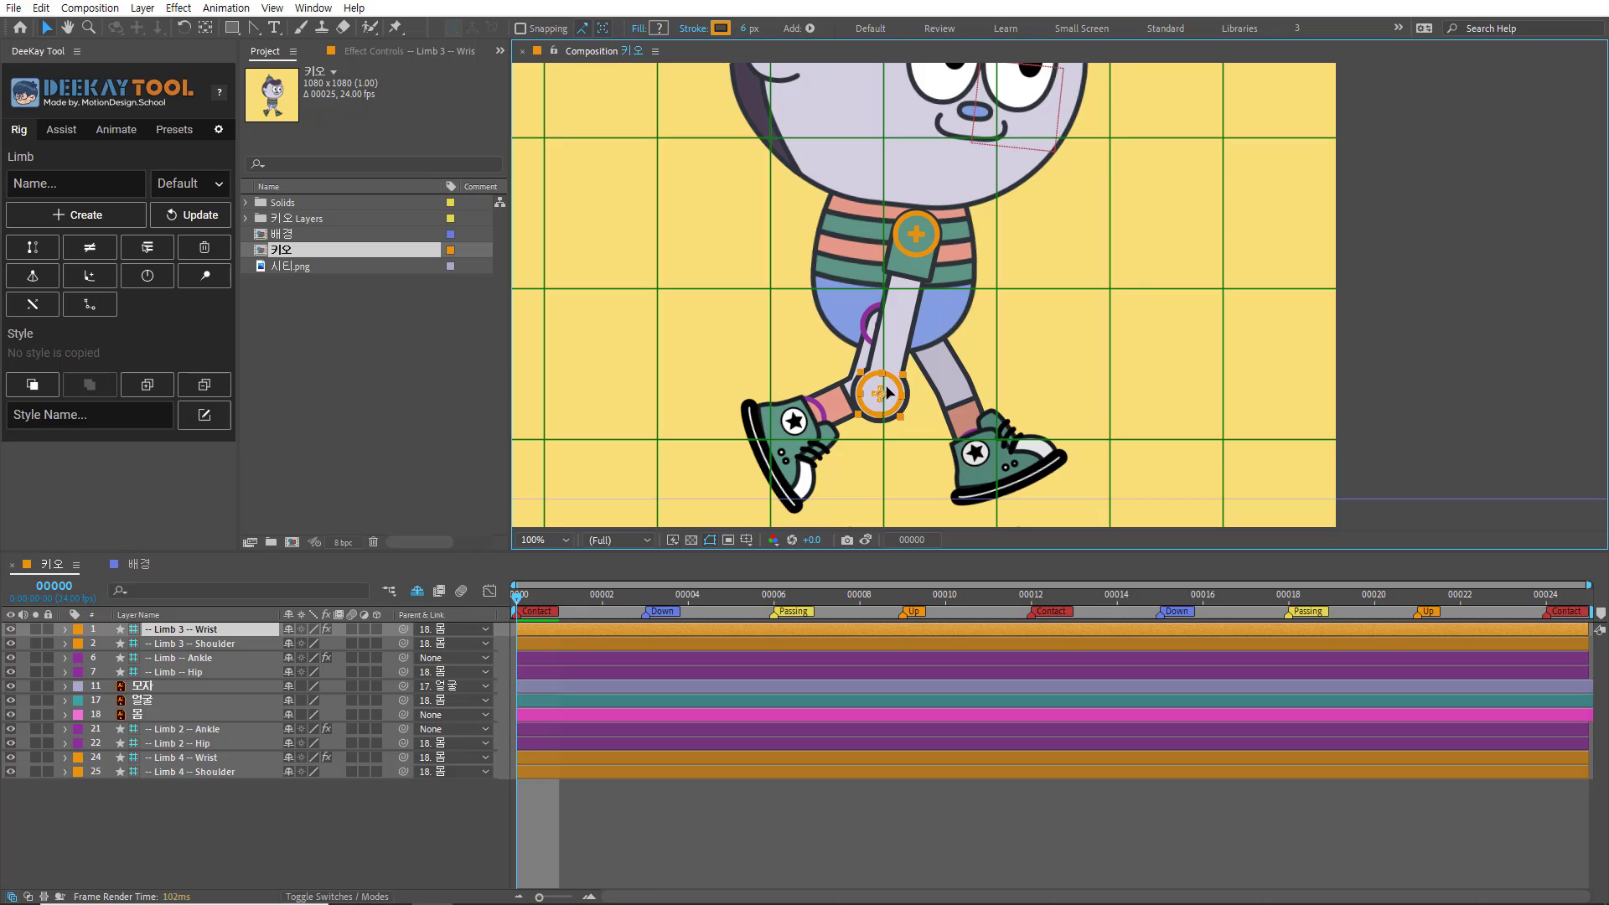
left_click_drag(876, 392, 1019, 245)
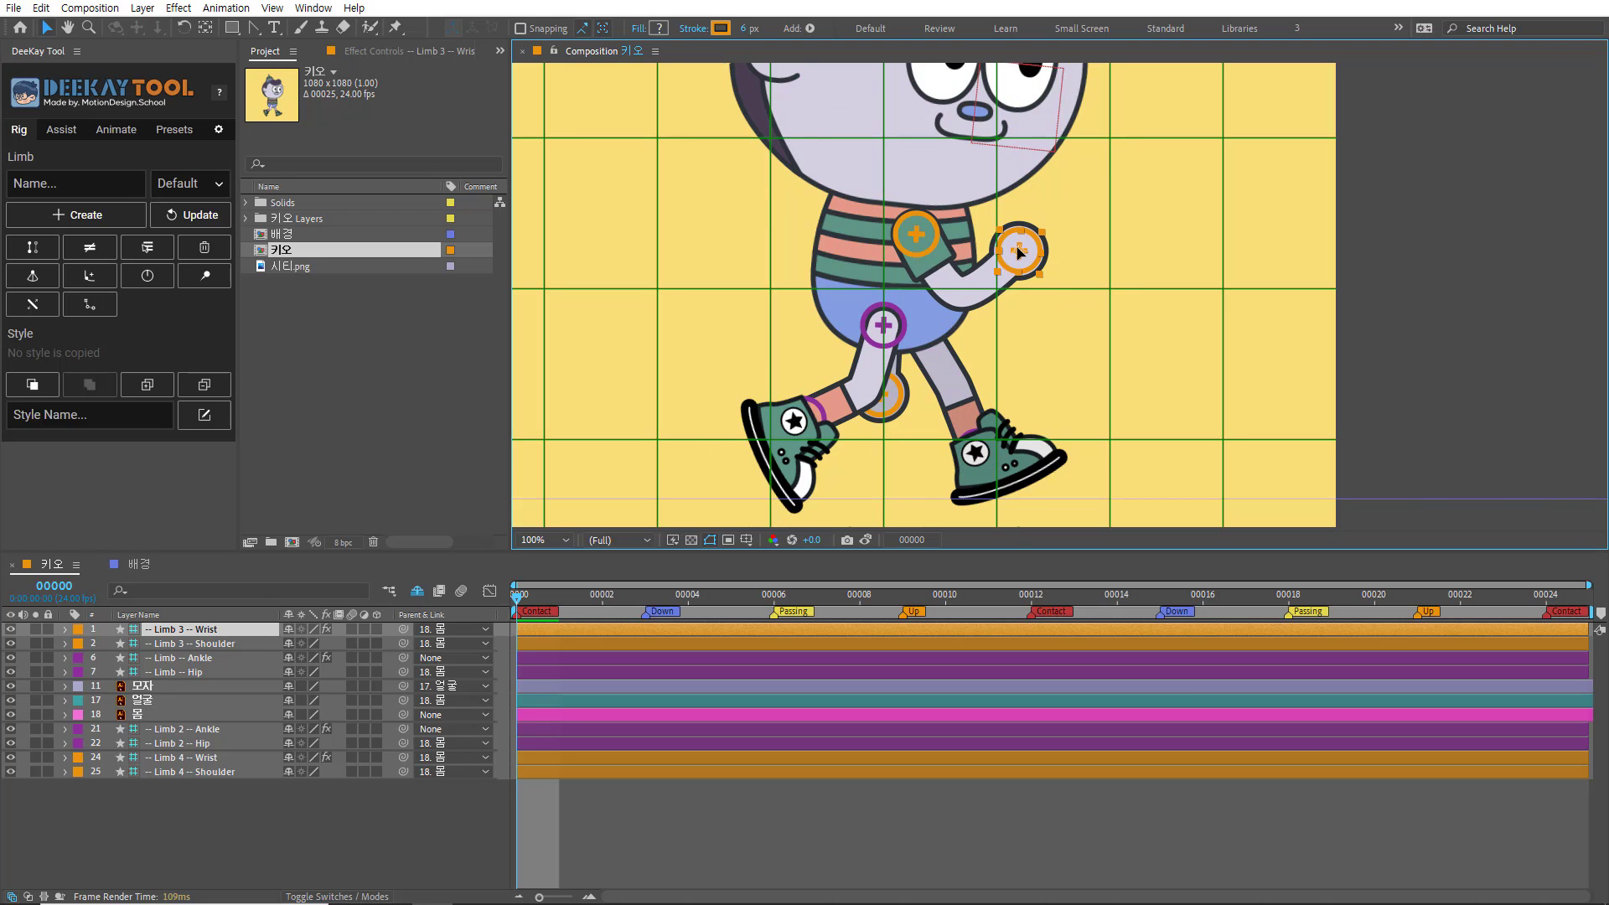
Step: Reveal Position for both arms' Wrist and Shoulder layers and start Position keyframes on Limb 3's Wrist and Shoulder at frame 0
left_click(247, 631)
key("p")
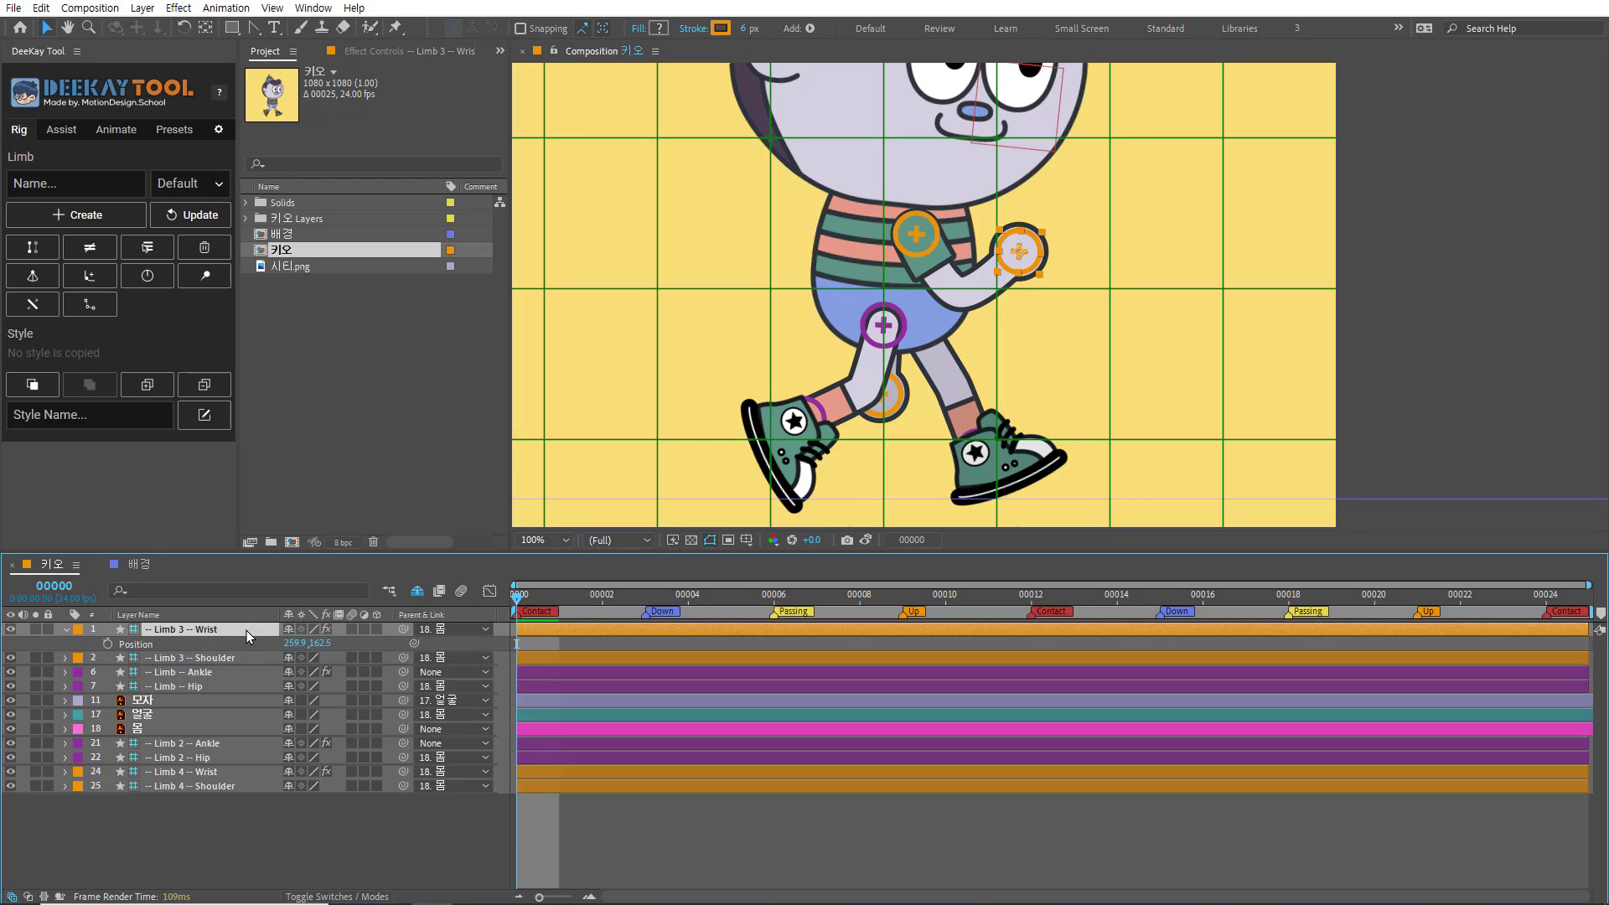
left_click(255, 657)
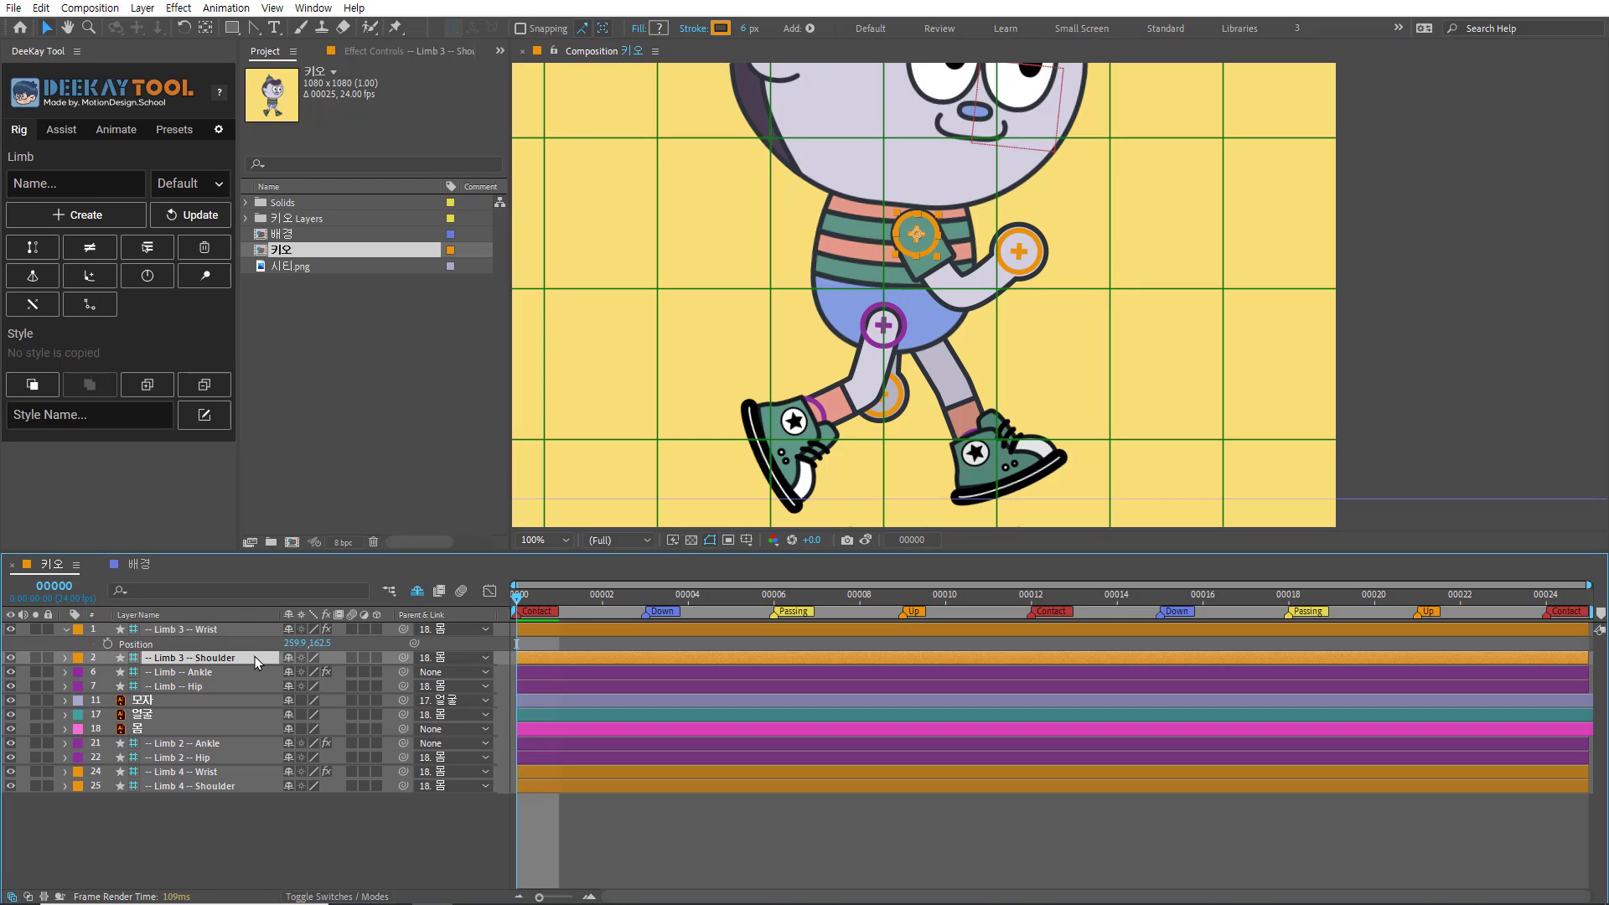
key("p")
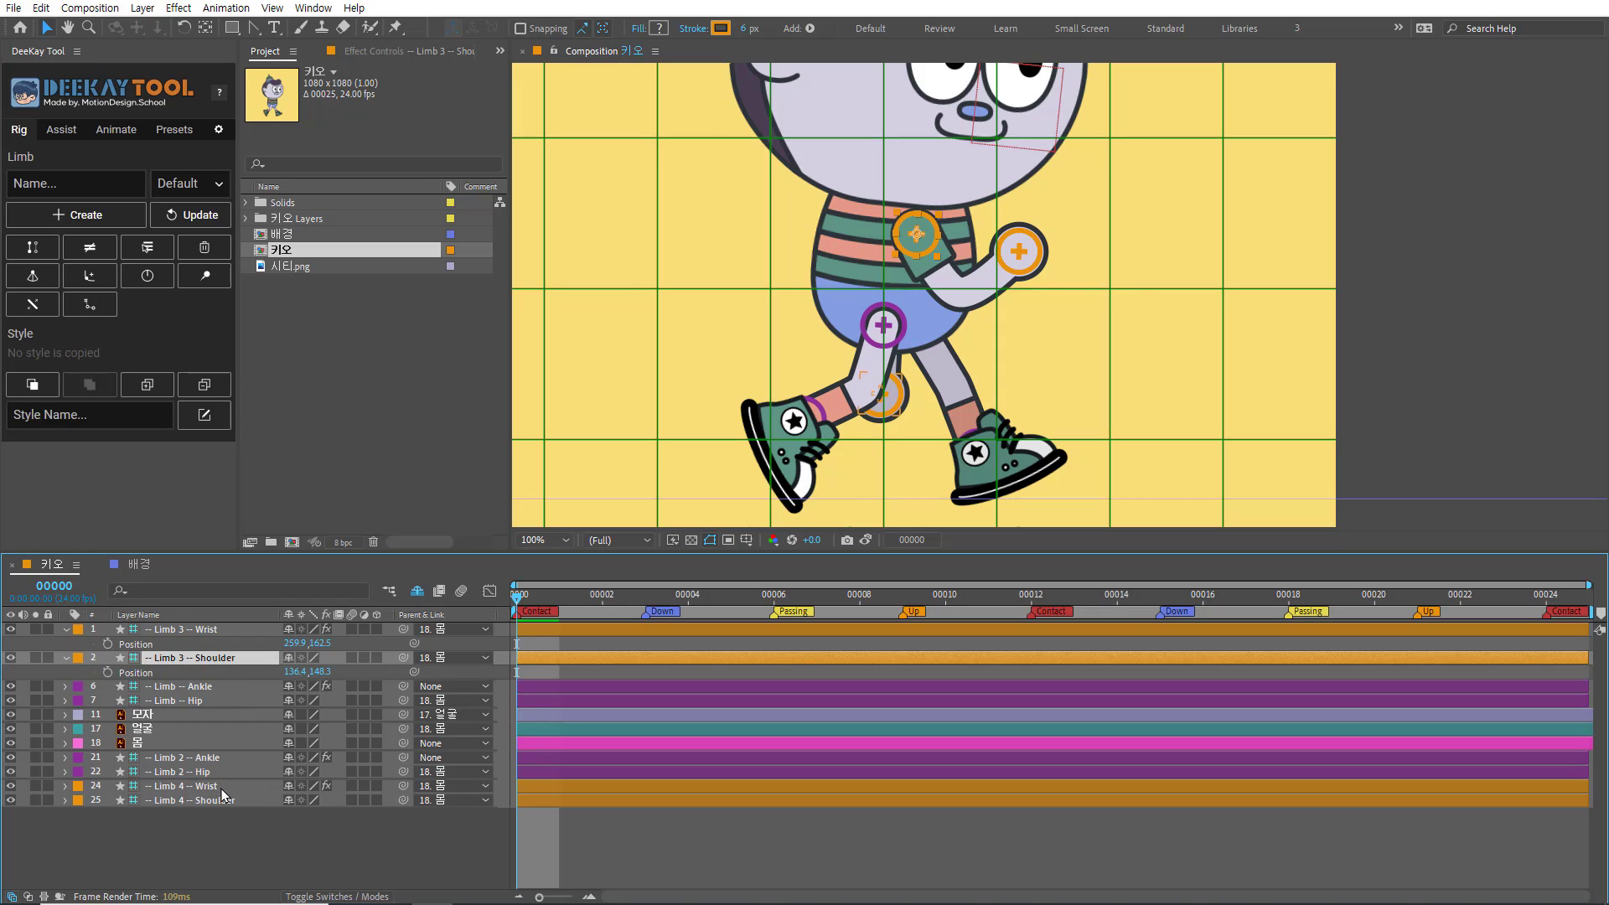
left_click(223, 789)
left_click(233, 799, "shift")
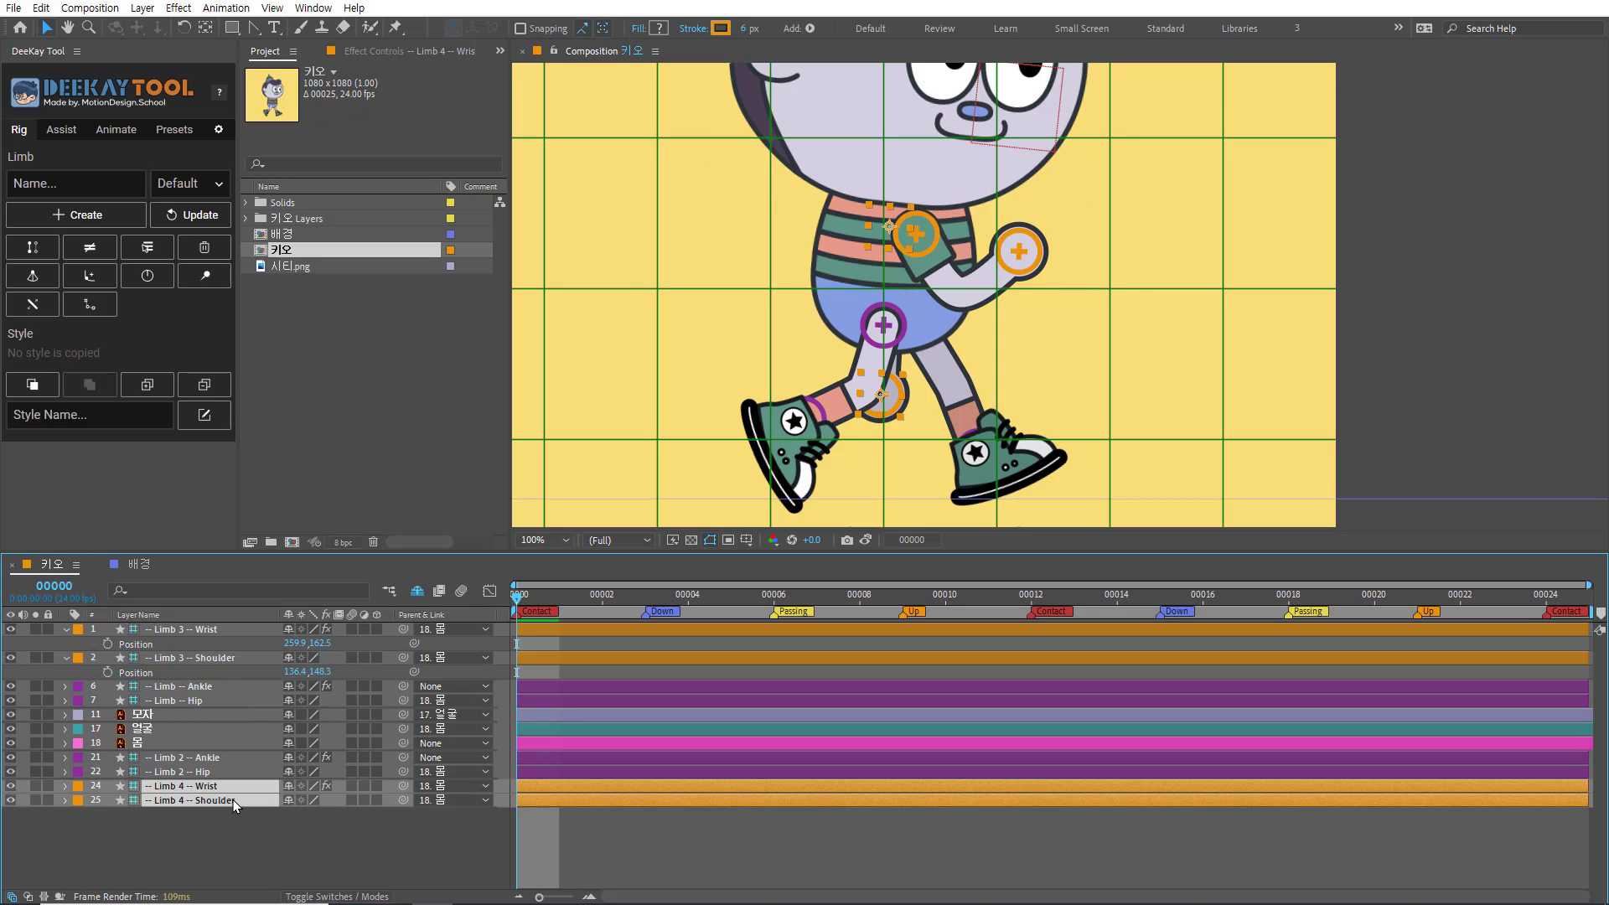
key("p")
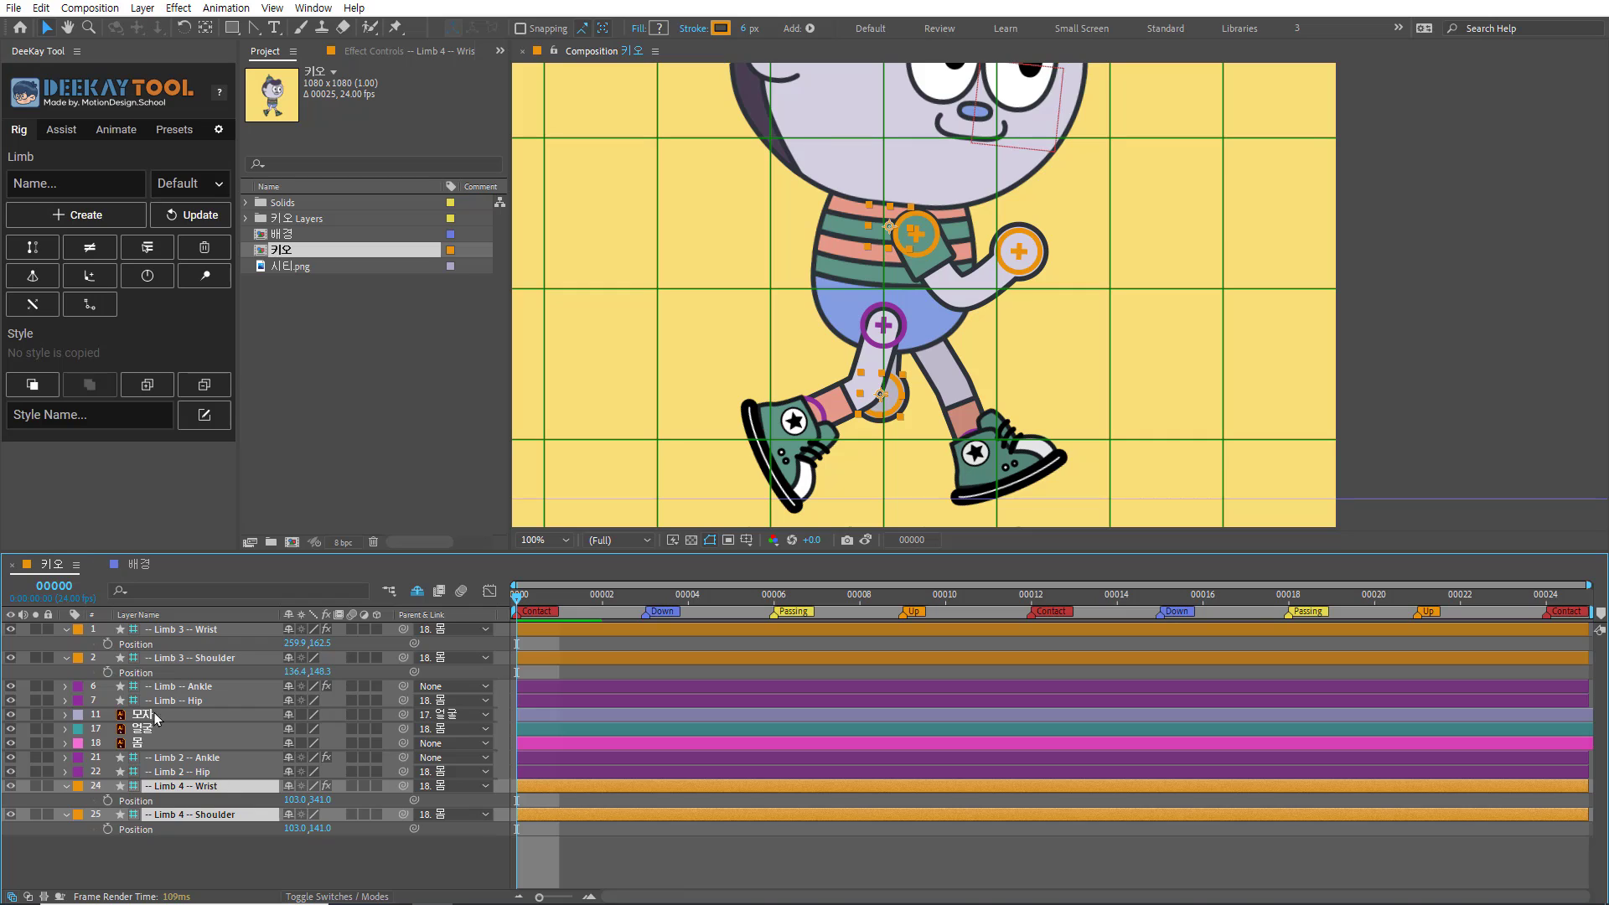
left_click(107, 642)
left_click(107, 671)
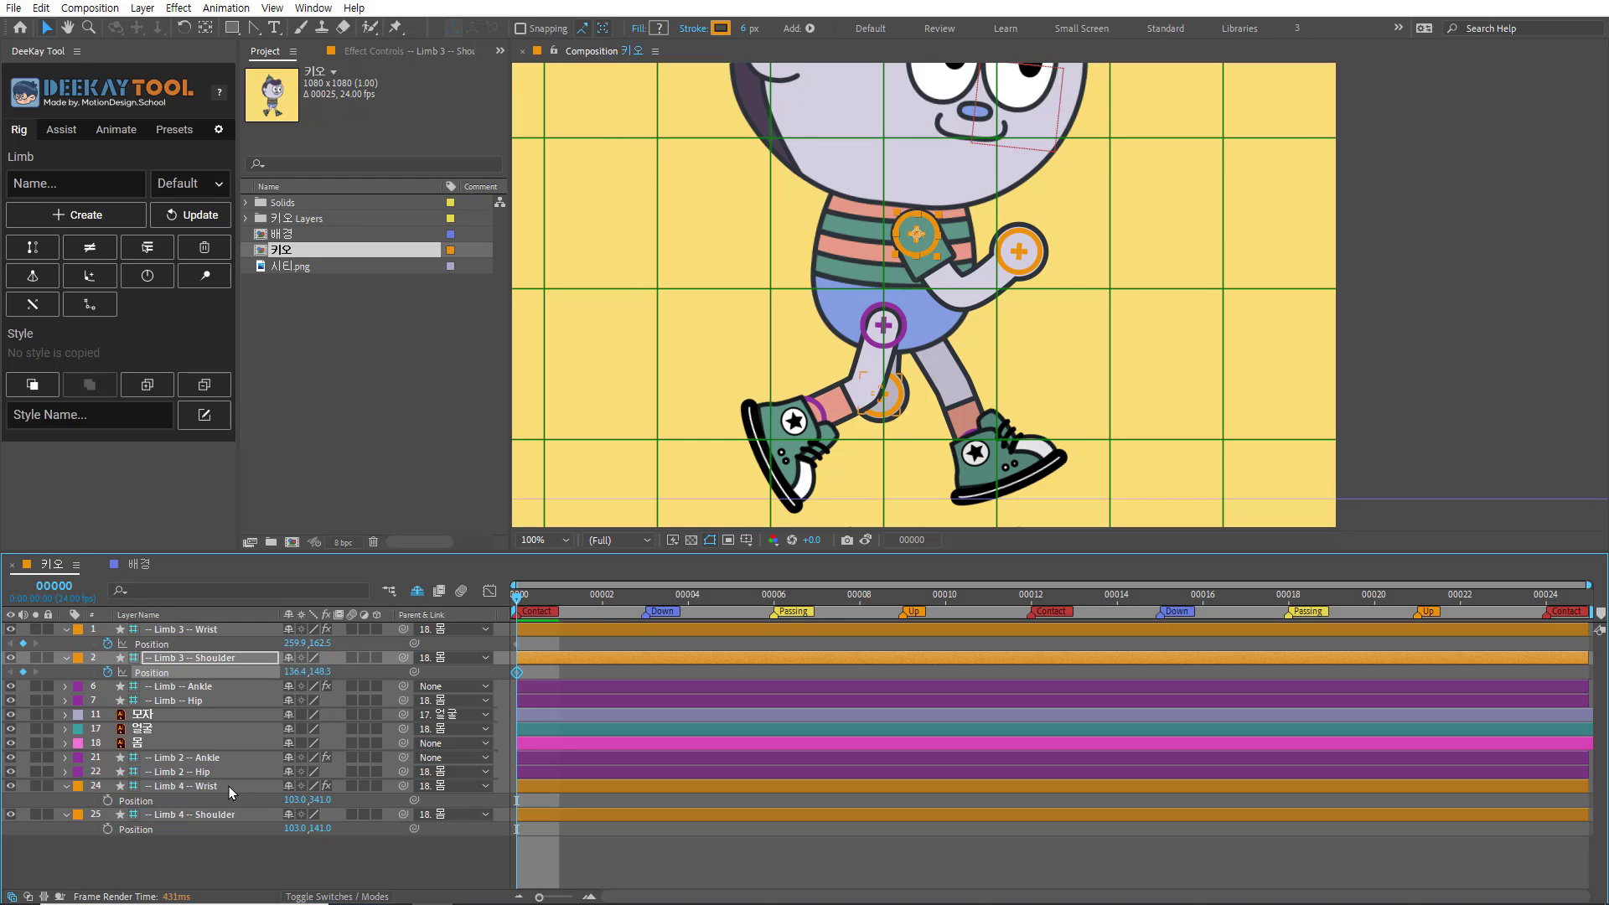
Step: Nudge the Limb 4 Shoulder back and slightly down to about 54.4, 149.6 at frame 0
left_click(228, 786)
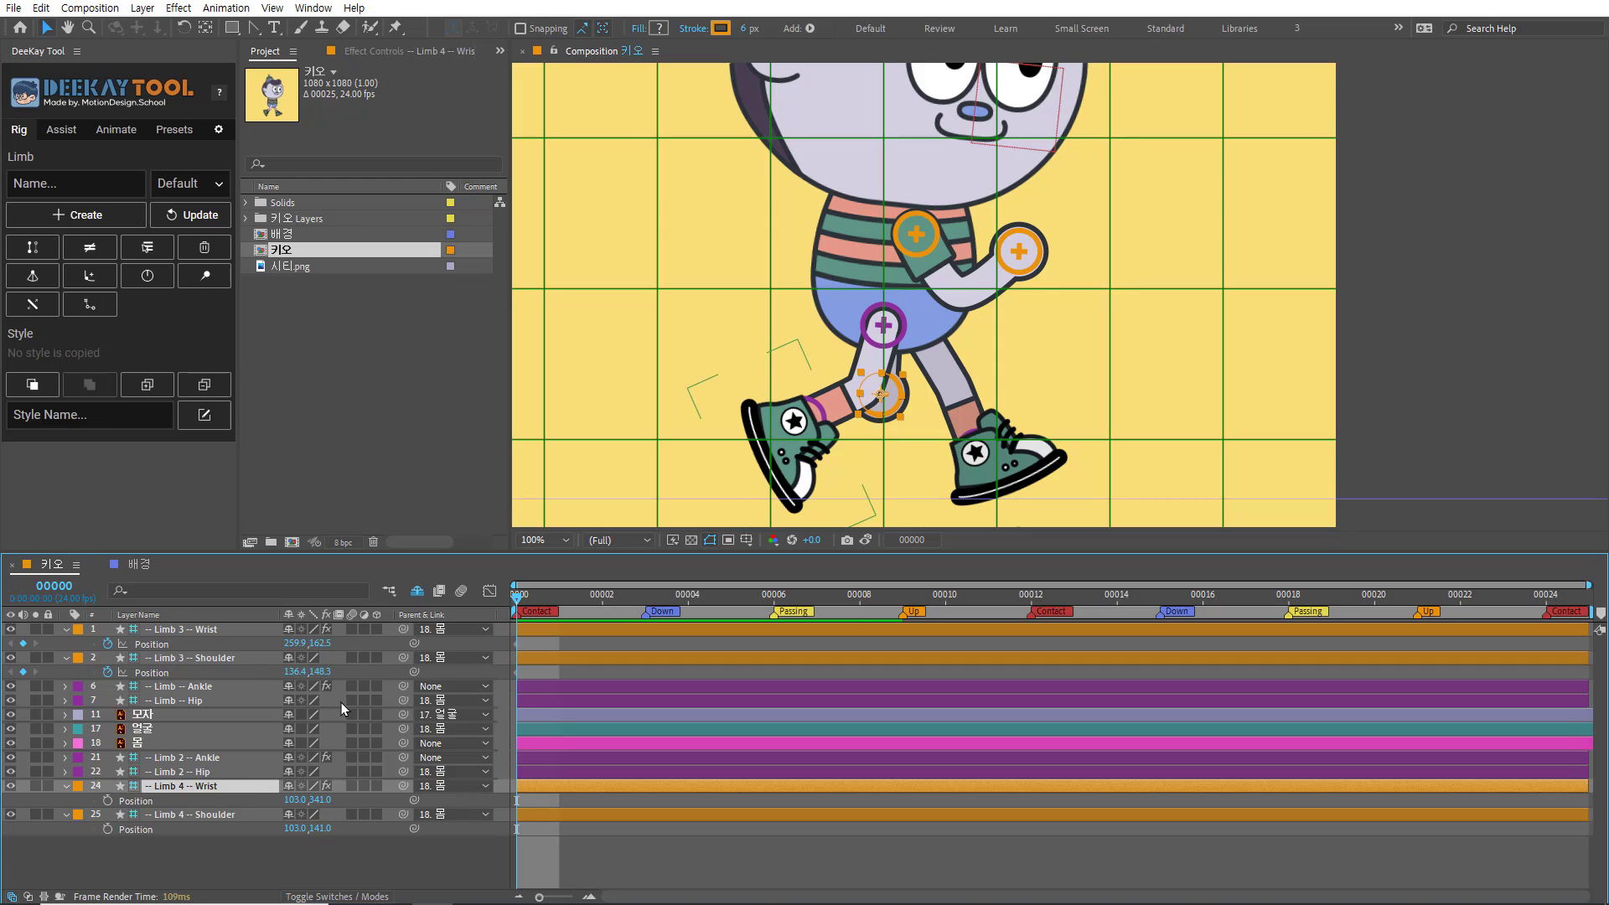
left_click(209, 816)
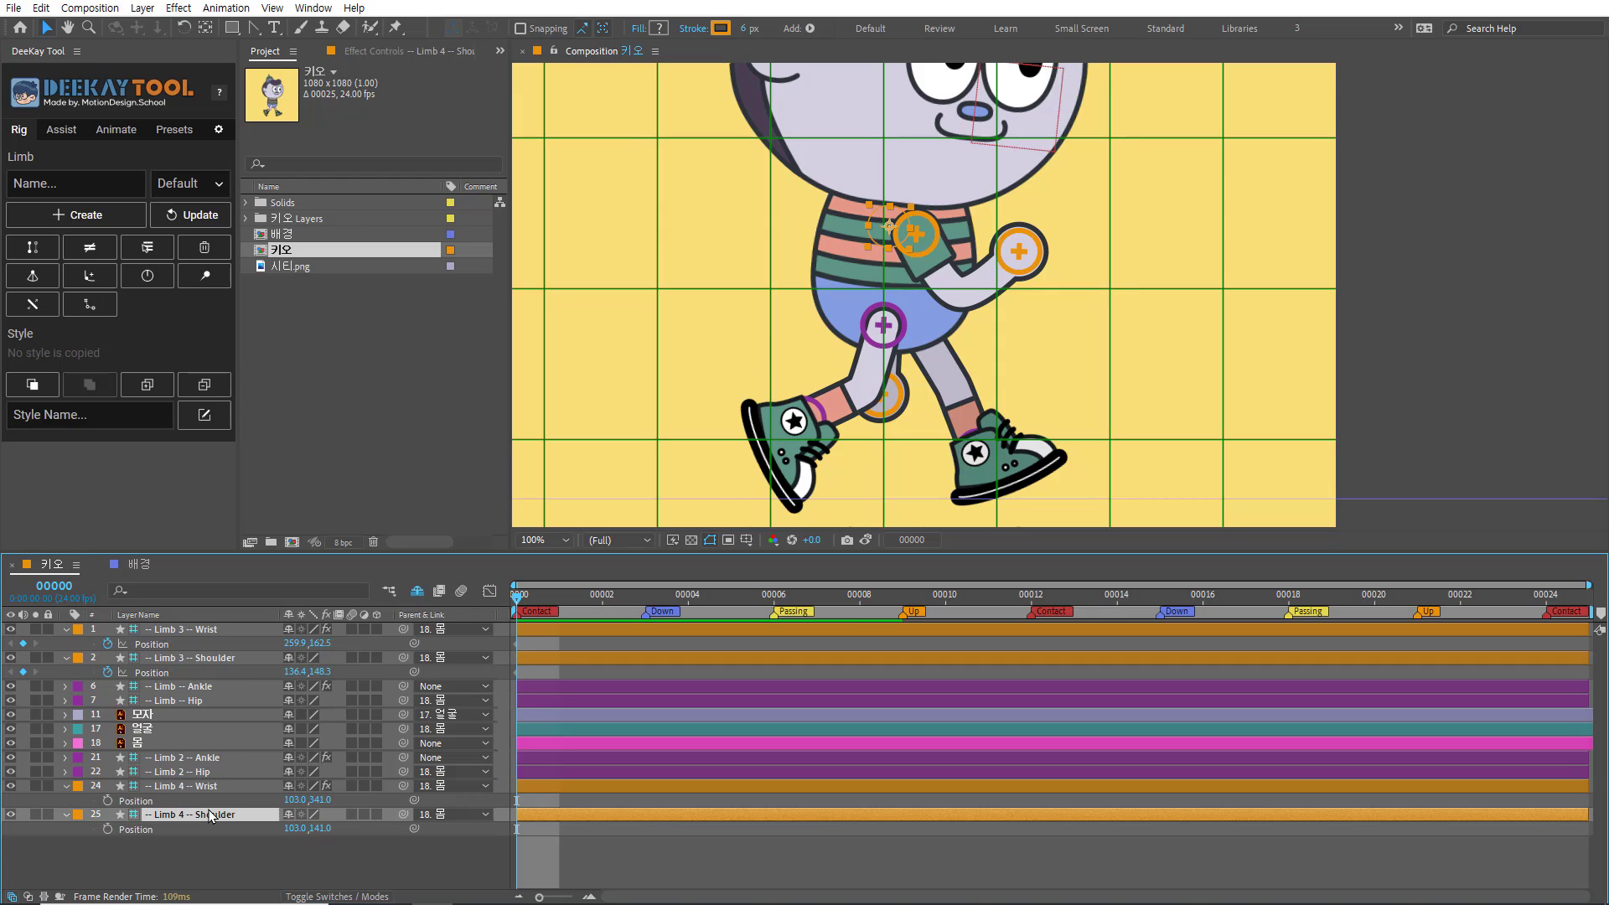
key("Down")
key("Down")
key("Down")
key("Down")
key("Down")
key("Down")
key("Down")
key("Down")
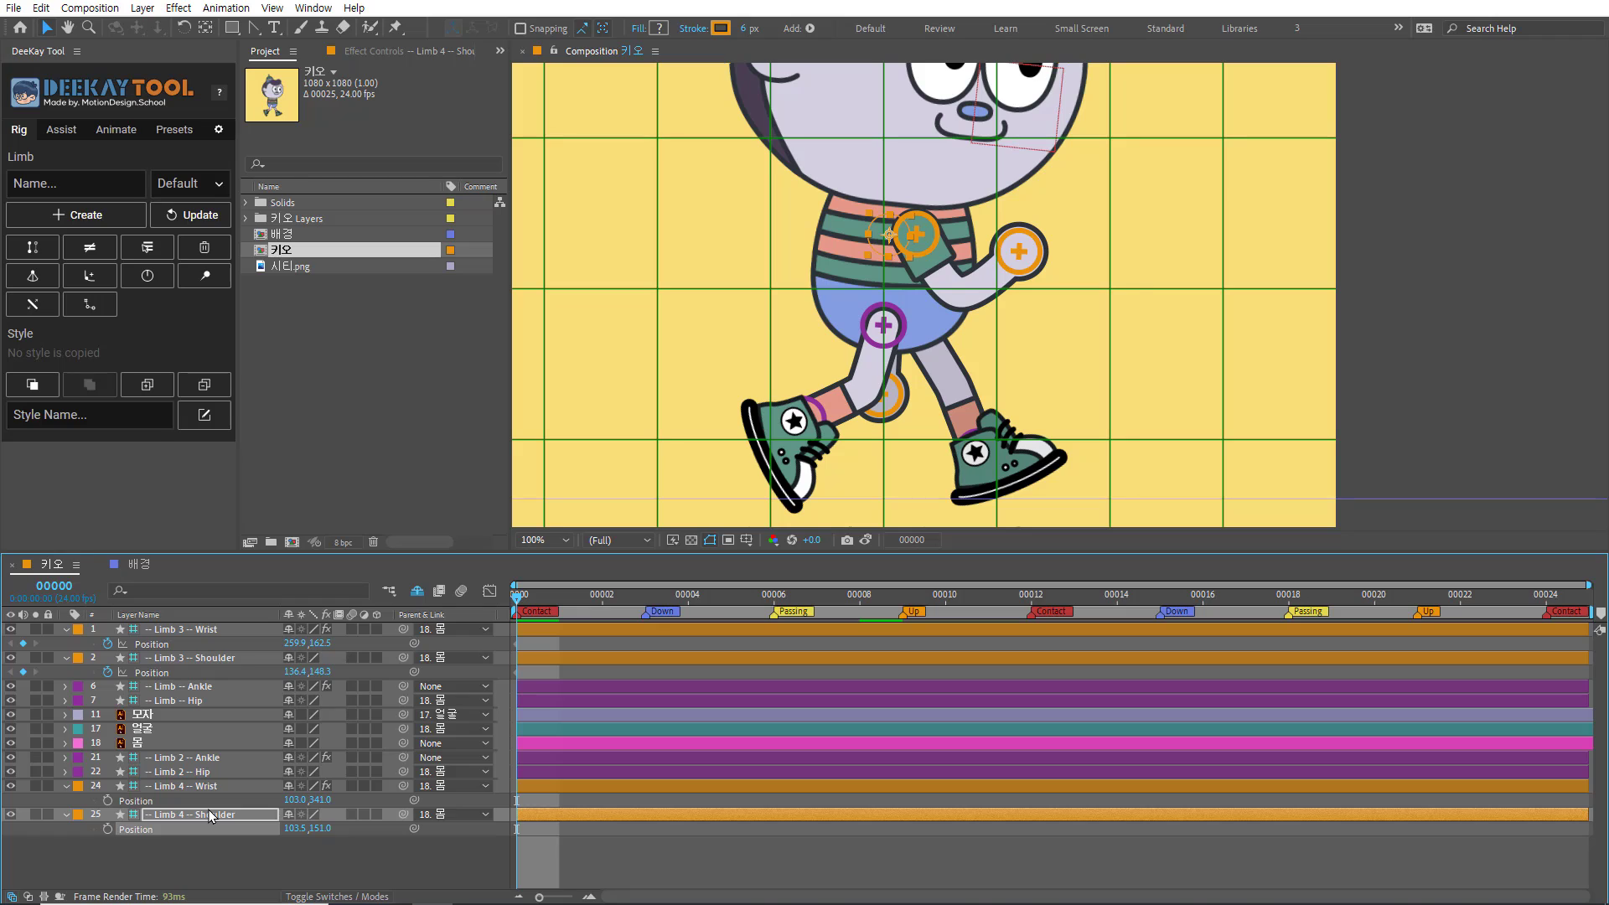
key("Left")
key("Left")
key("Left")
key("shift+Left")
key("shift+Left")
key("shift+Left")
key("shift+Left")
key("Up")
Step: Move the Limb 4 Wrist behind the body to about -52.1, 267.0 and start Position keyframes on Limb 4's Wrist and Shoulder
left_click(213, 772)
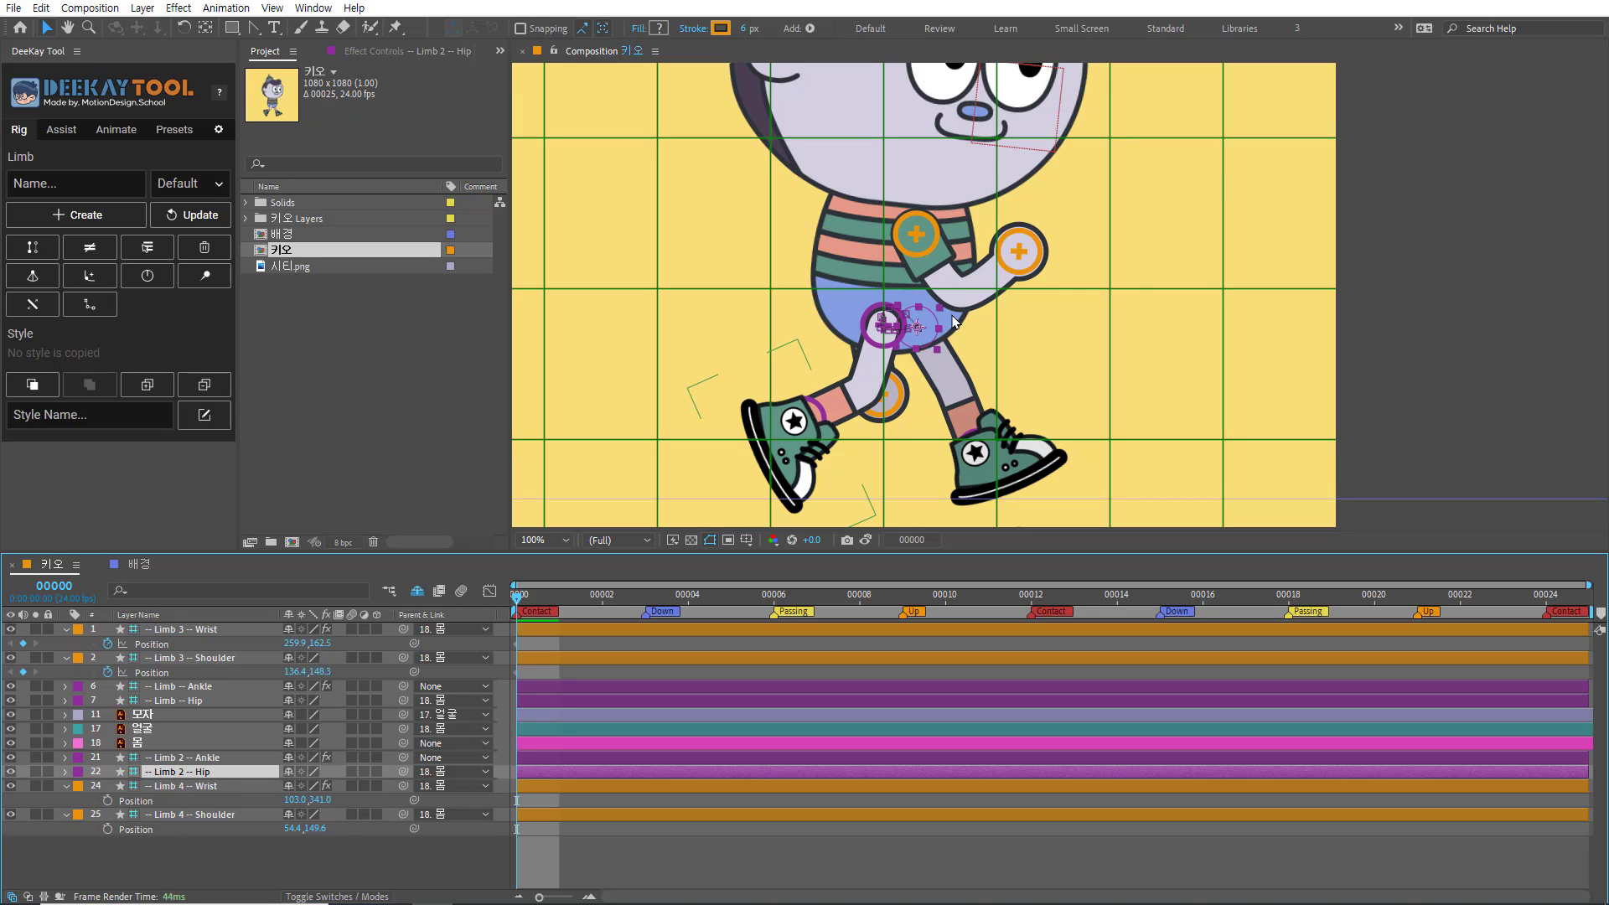
left_click(181, 784)
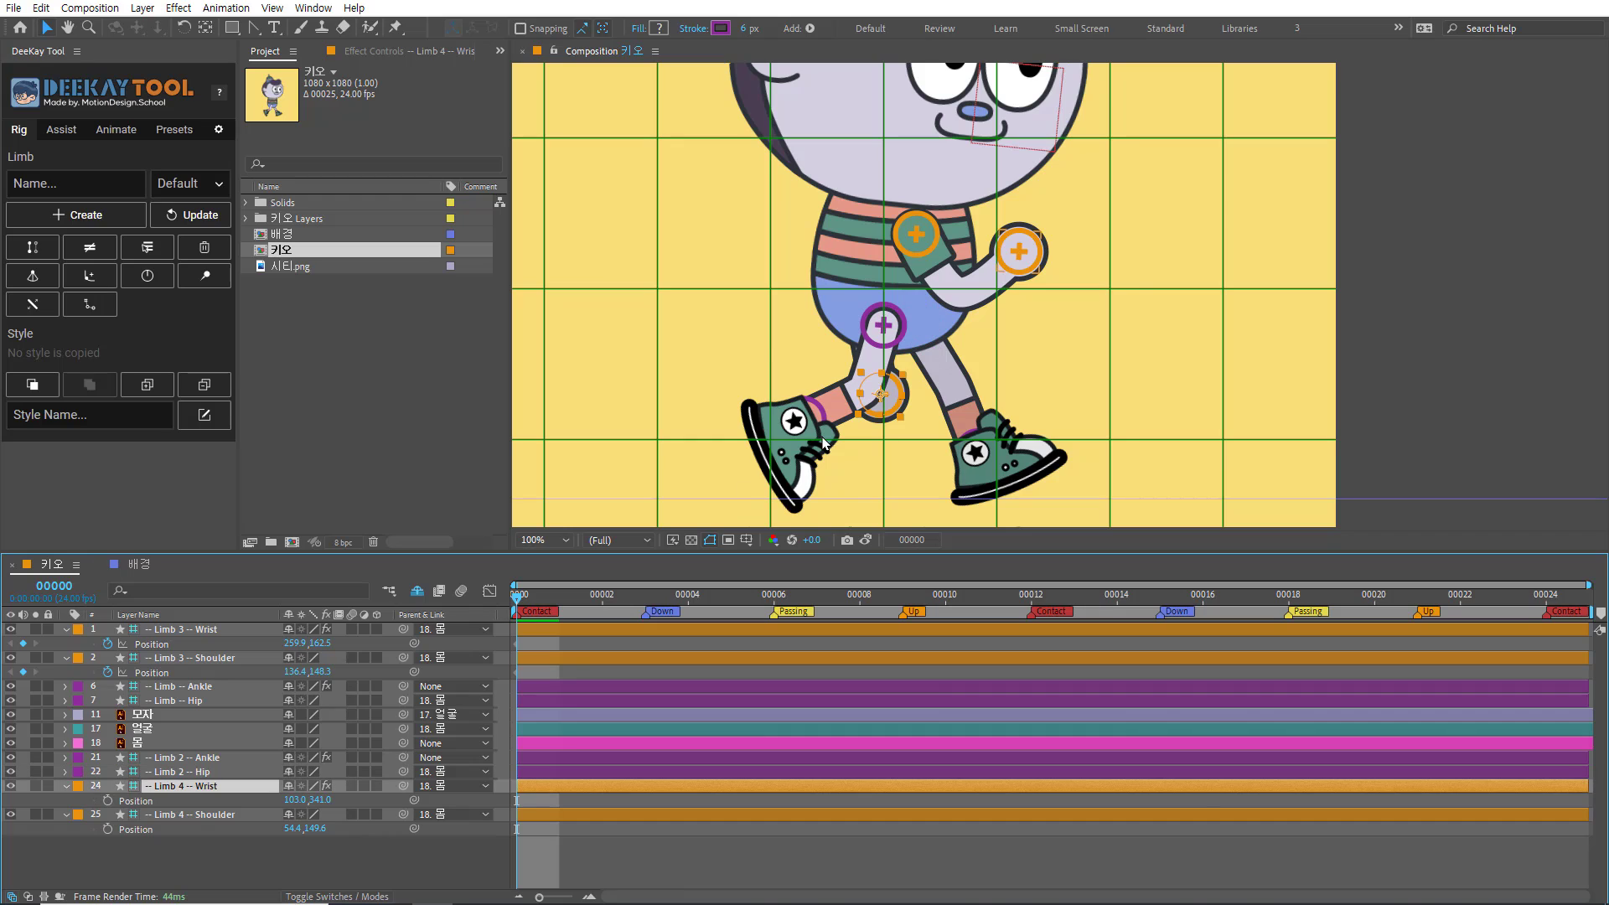
left_click_drag(882, 396, 756, 327)
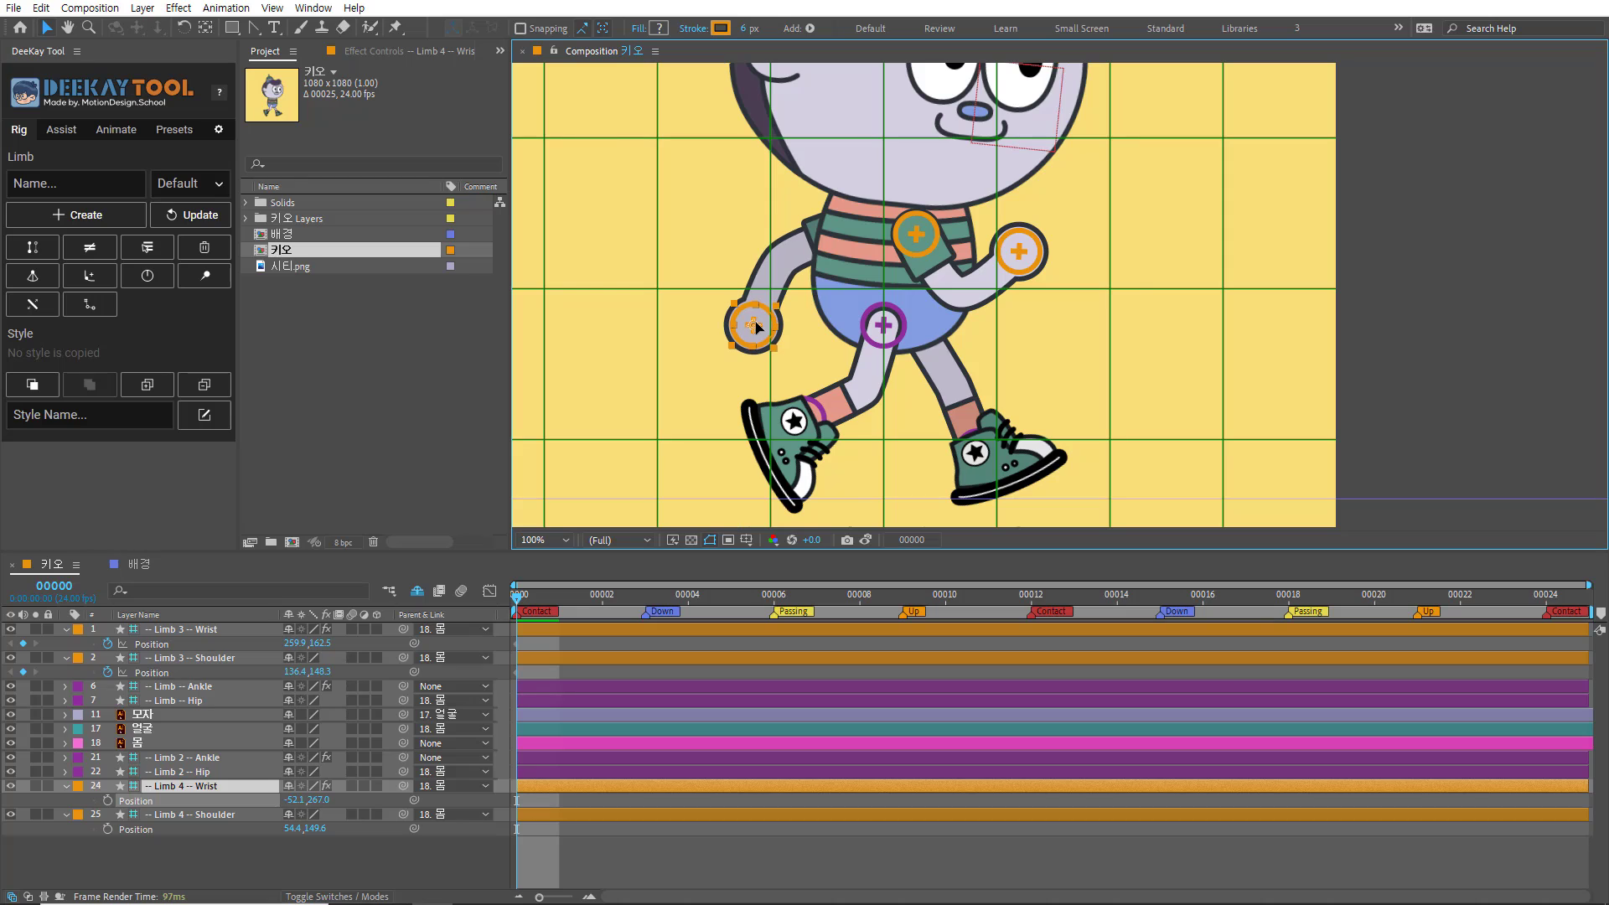
left_click(109, 801)
left_click(108, 829)
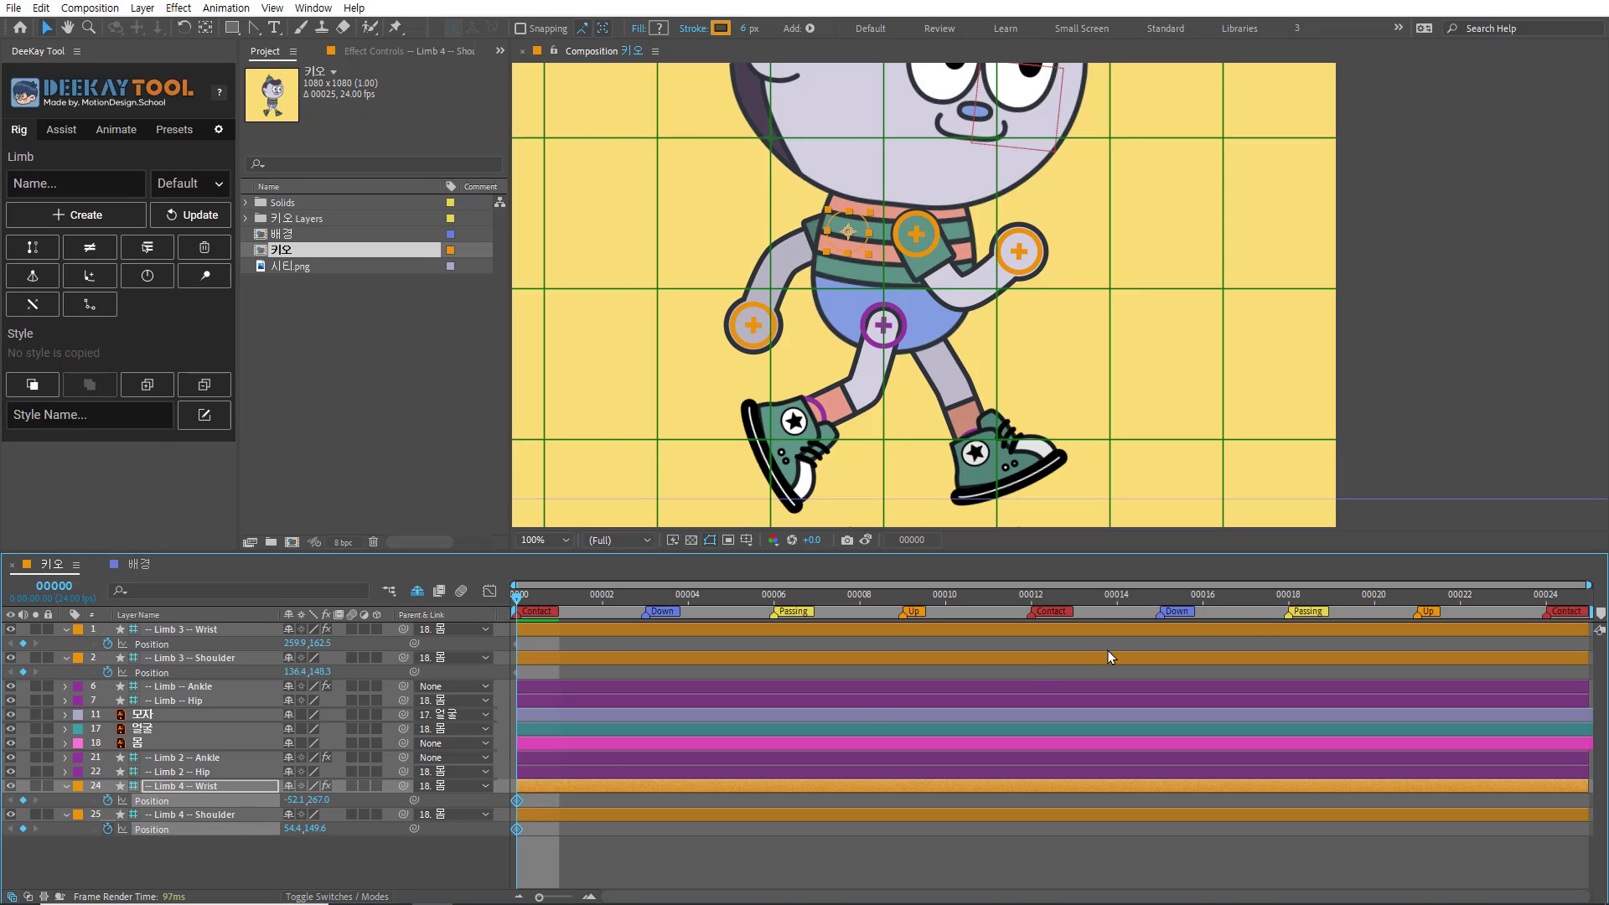
Step: Add Position keyframes at frame 24 on the Wrist and Shoulder layers of Limb 3 and Limb 4, holding their current values
left_click_drag(1441, 595, 1546, 609)
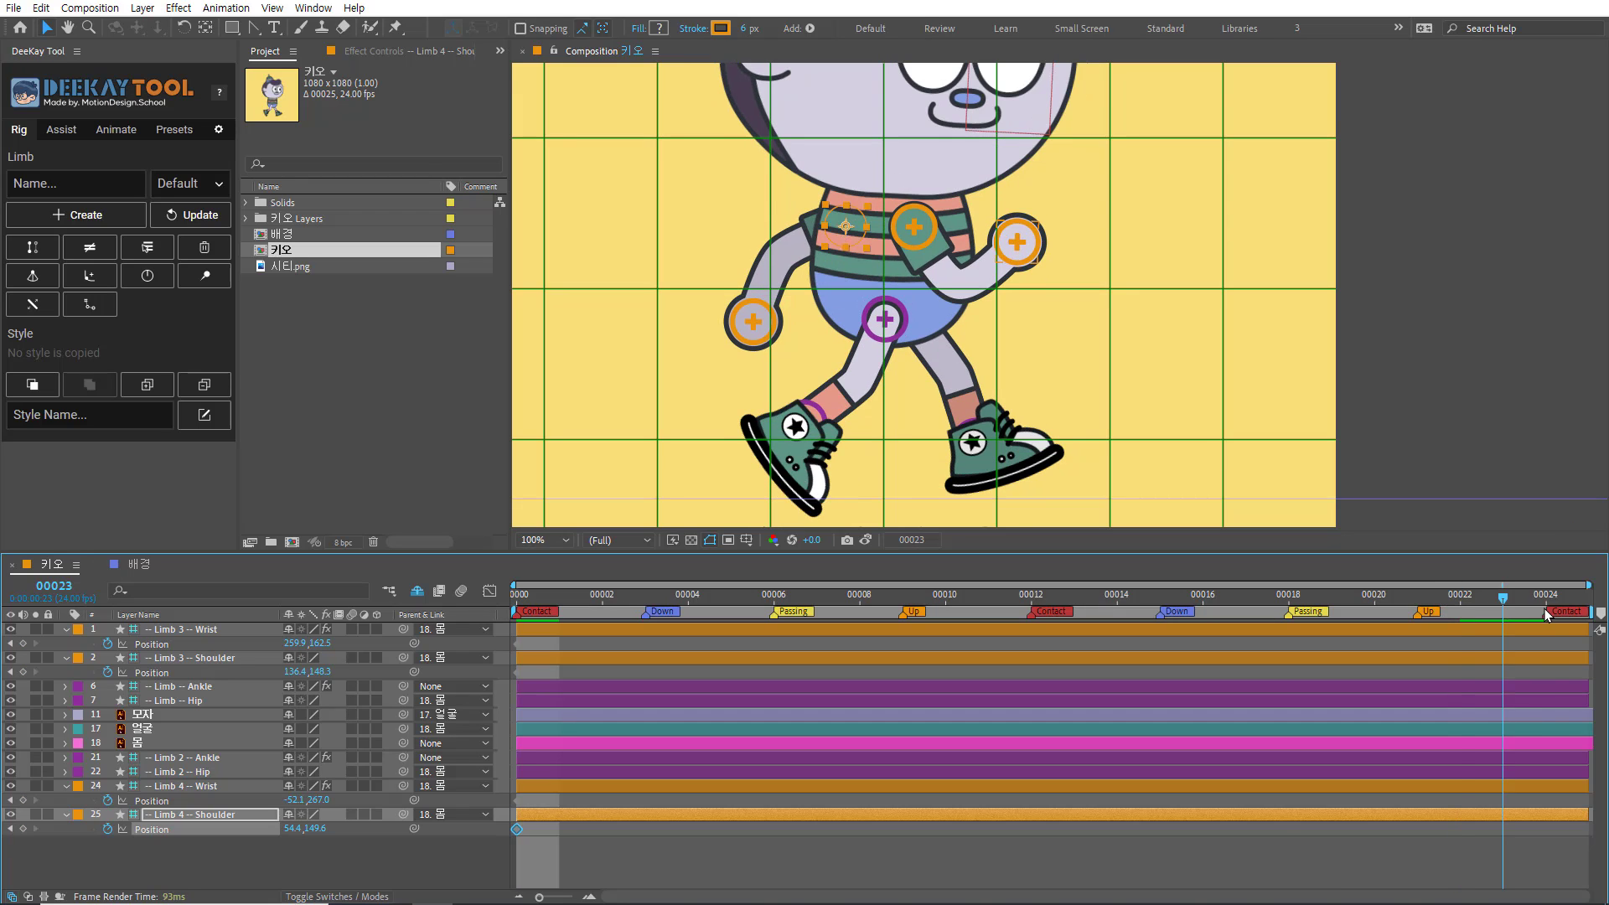
left_click(24, 644)
left_click(23, 672)
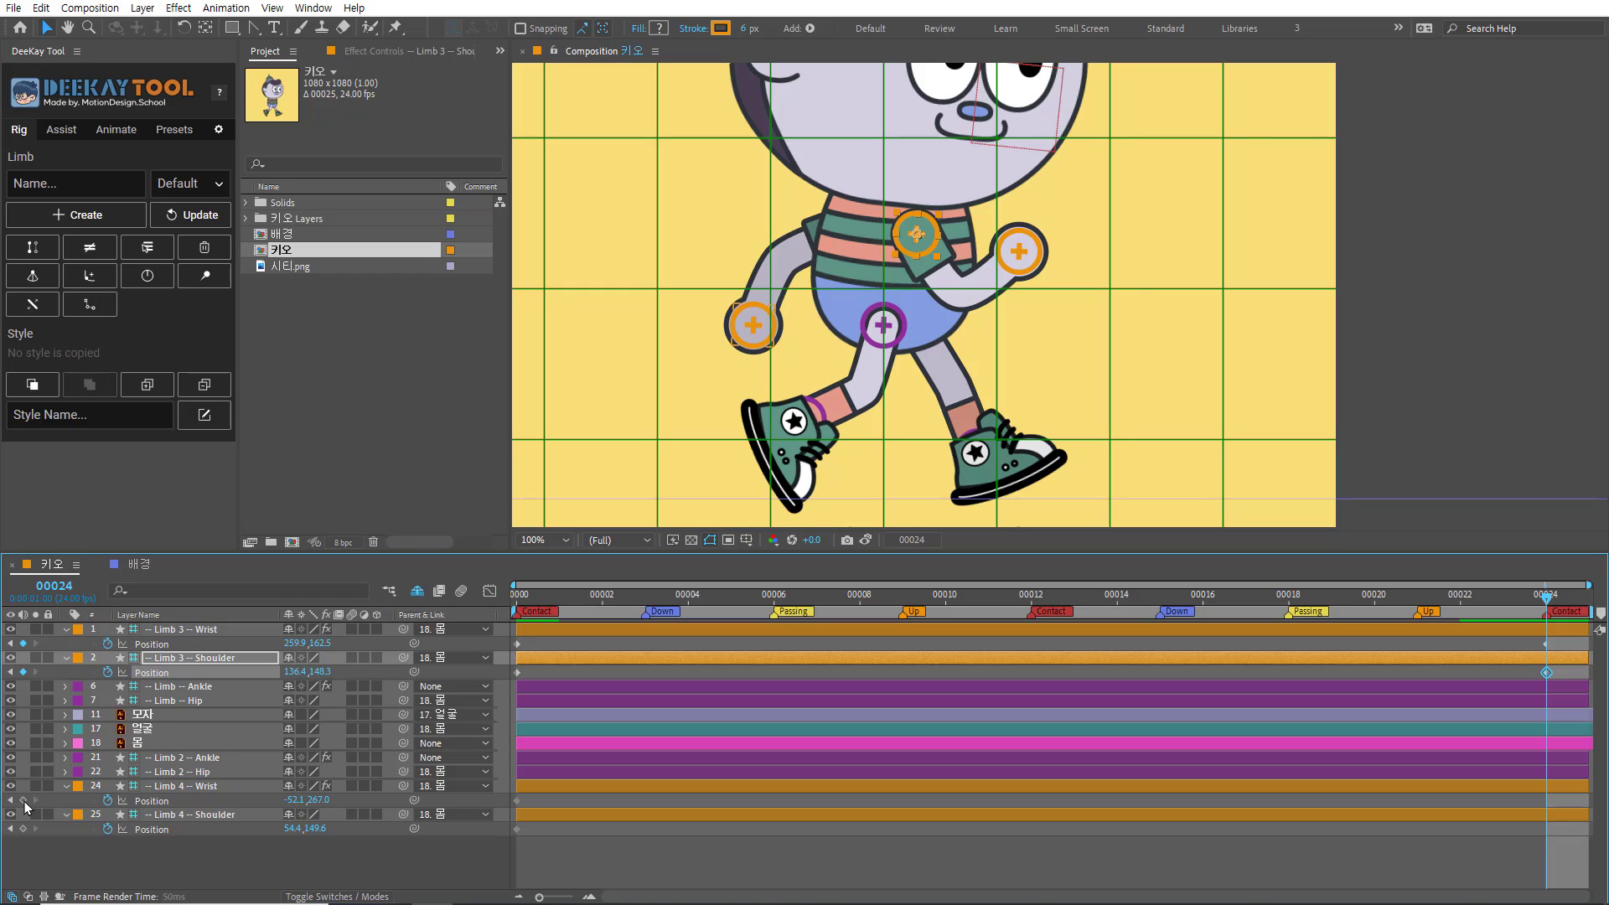
left_click(23, 801)
left_click(23, 829)
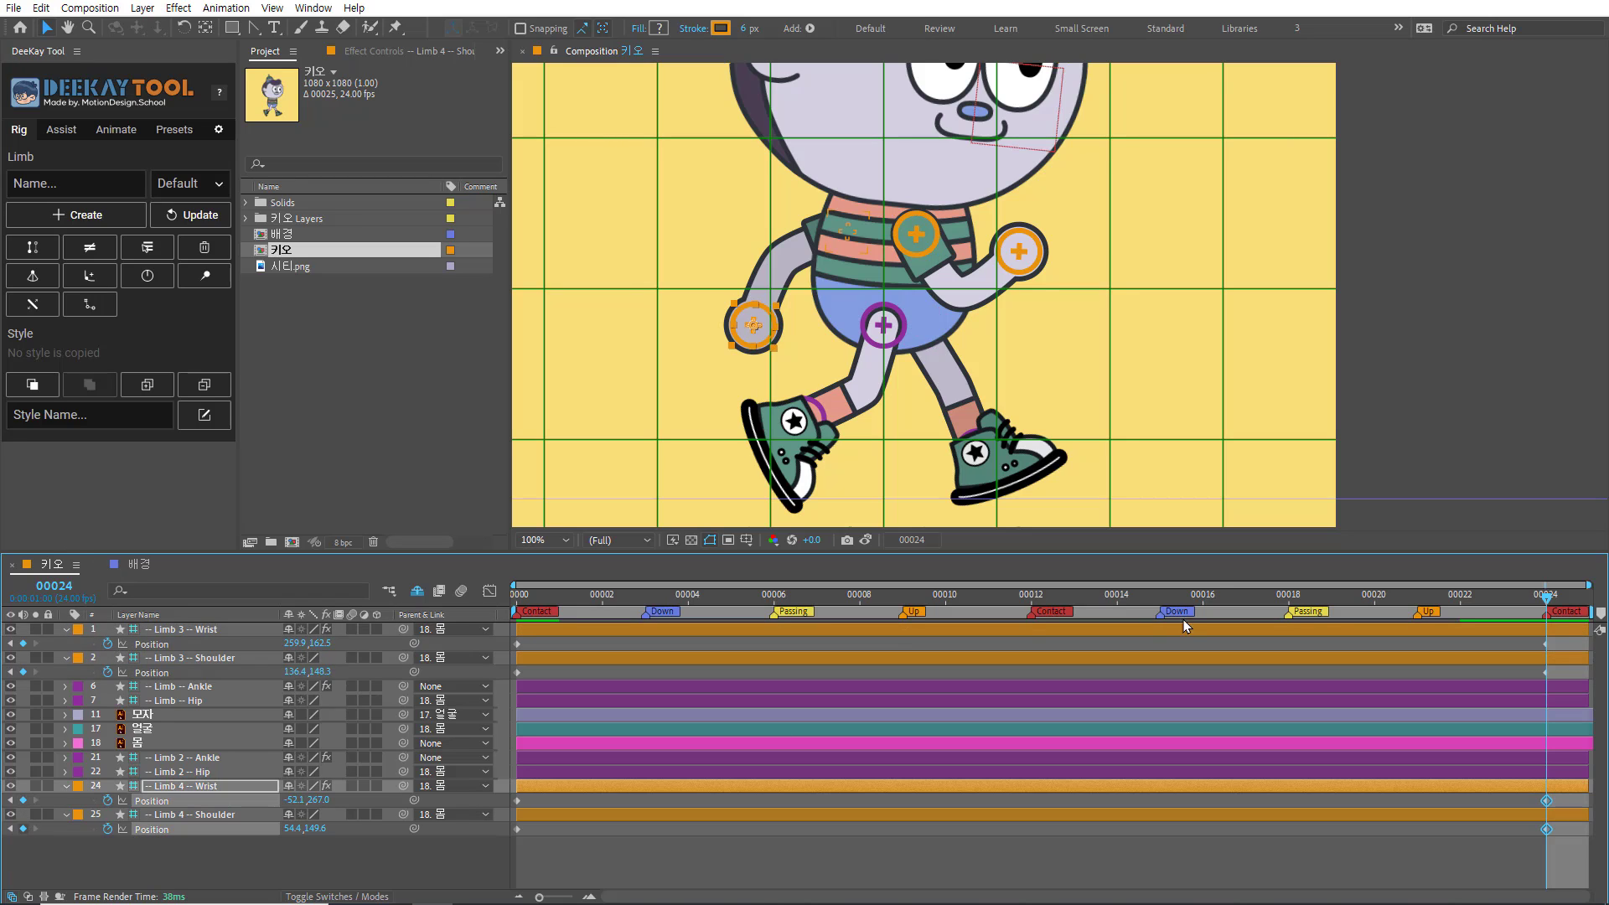
Step: At the frame 12 Contact marker, move the Limb 3 Shoulder back to about 104.7, 144.9
left_click(1036, 597)
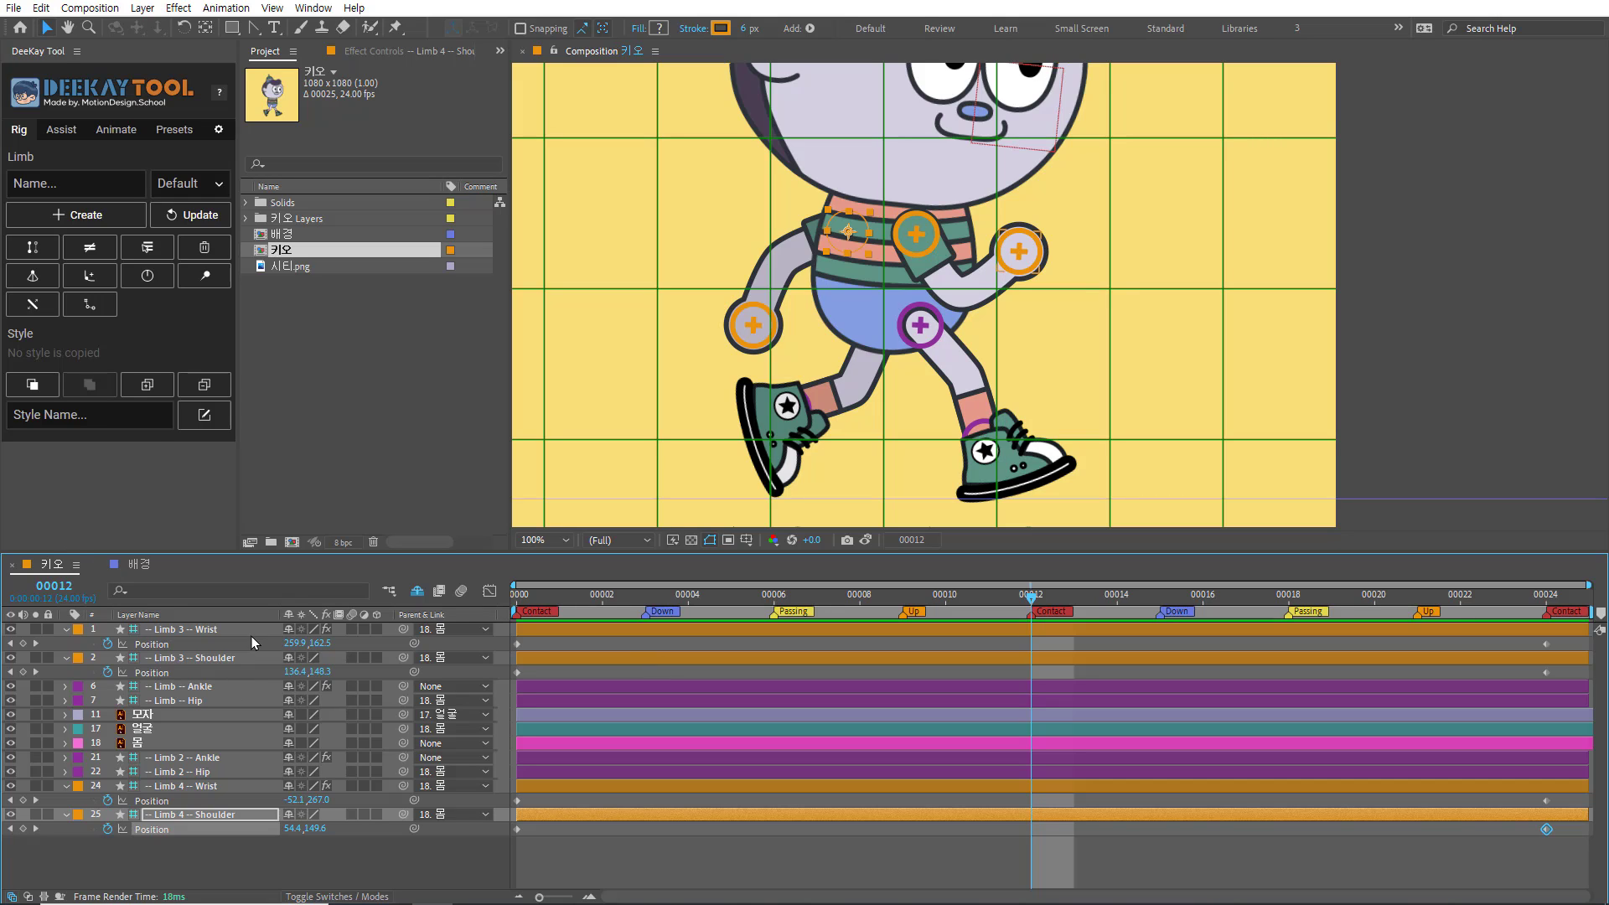
left_click(255, 659)
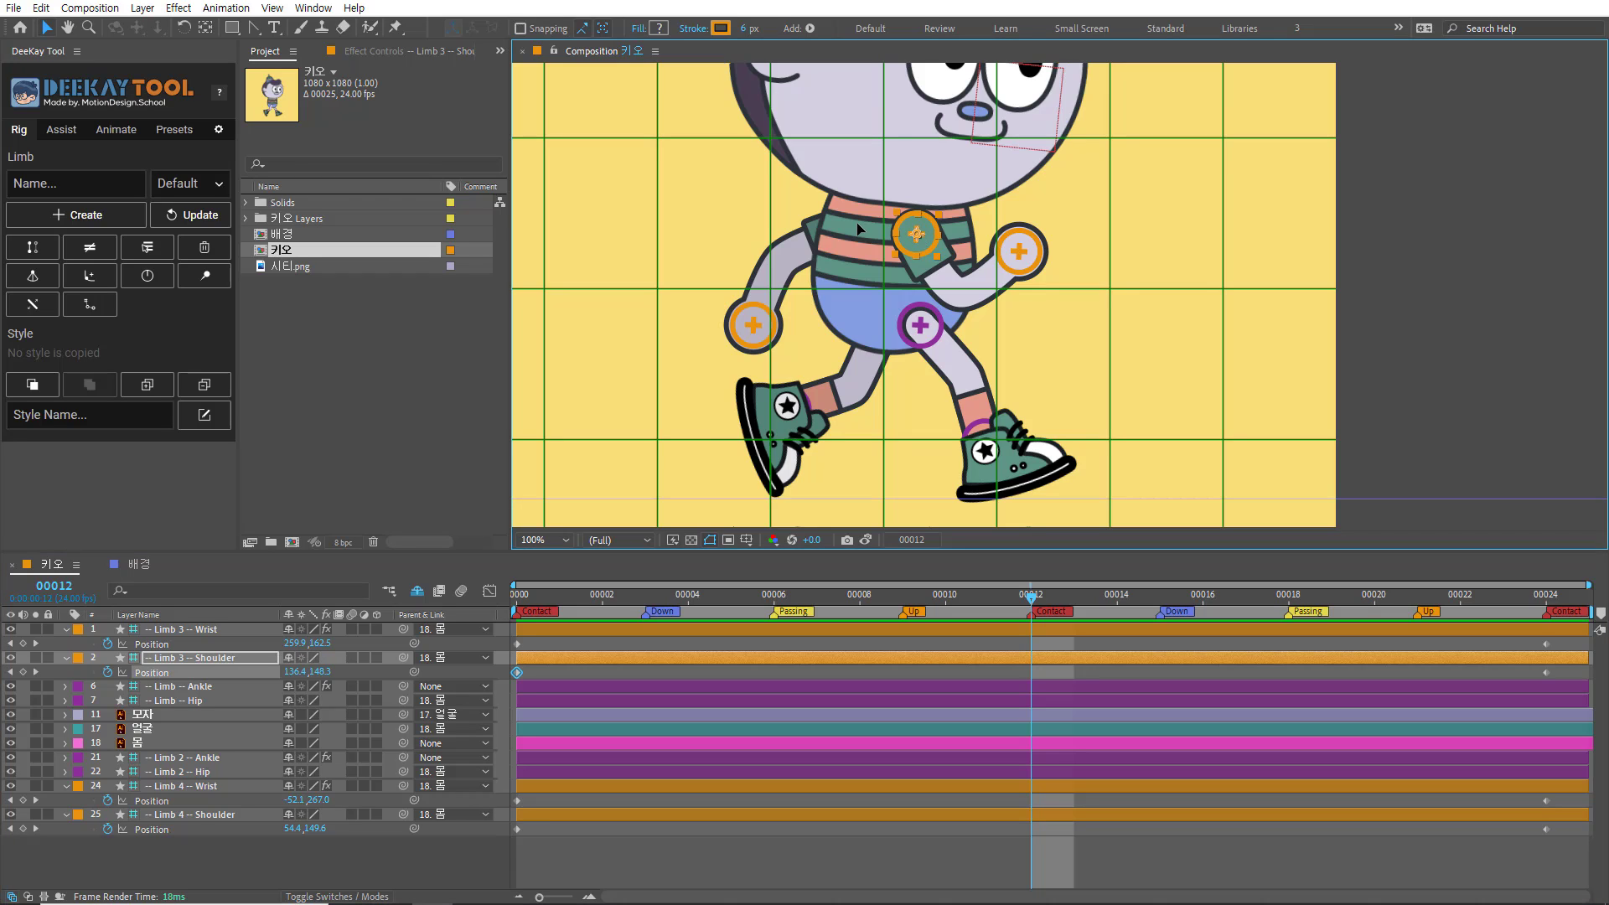
mouse_move(919, 240)
left_mouse_down()
mouse_move(866, 229)
mouse_move(890, 229)
left_mouse_up()
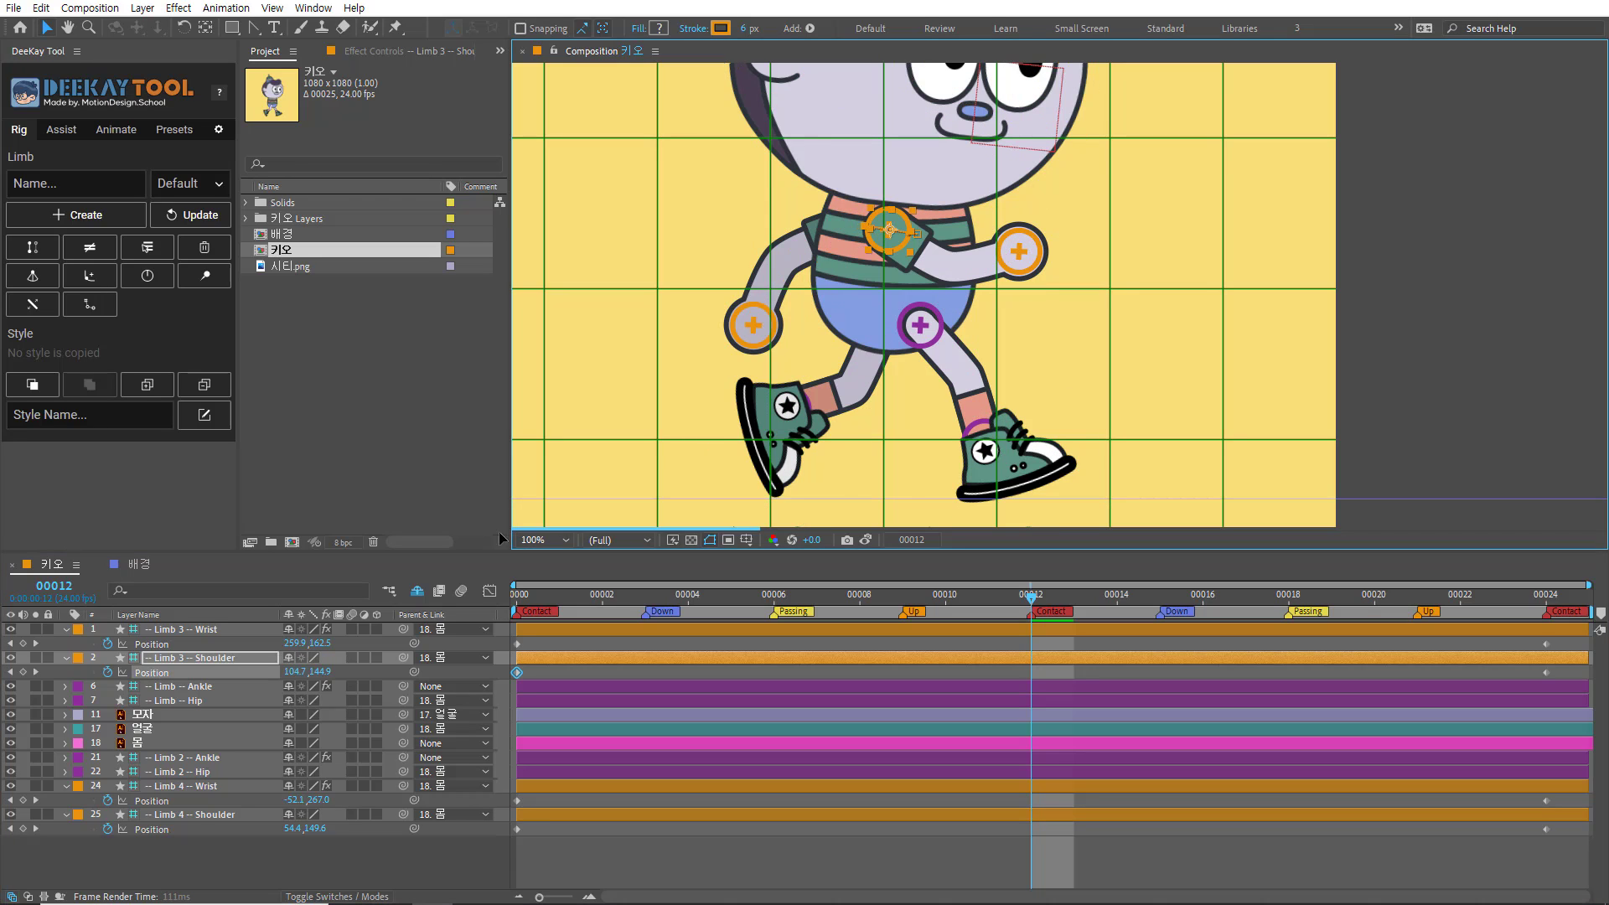
left_click(236, 631)
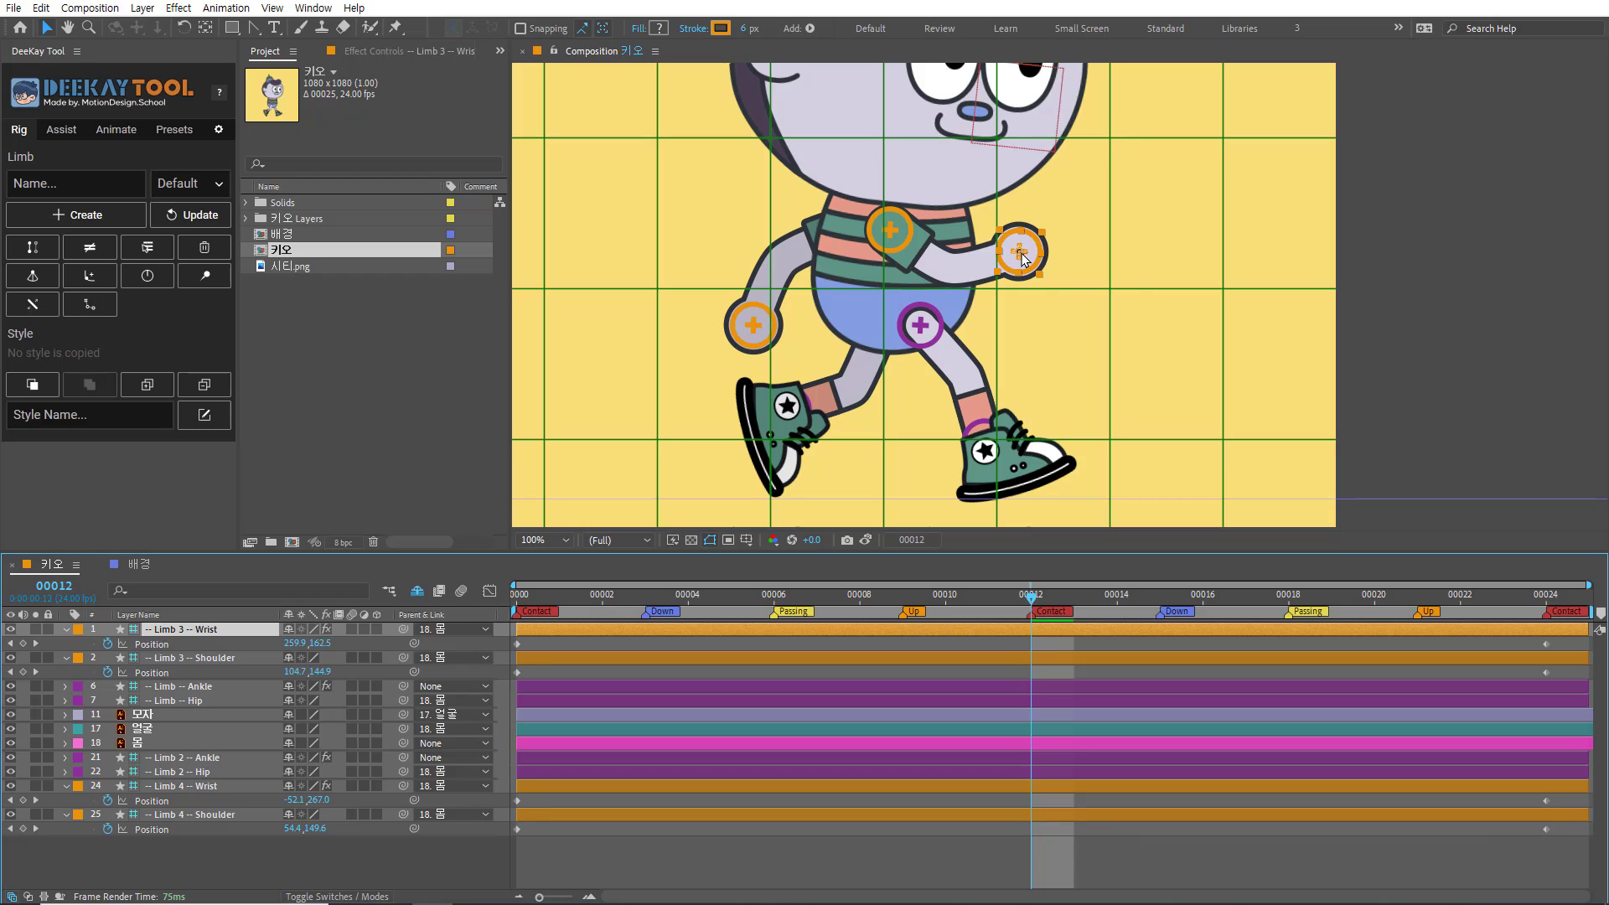
left_click_drag(844, 303, 694, 342)
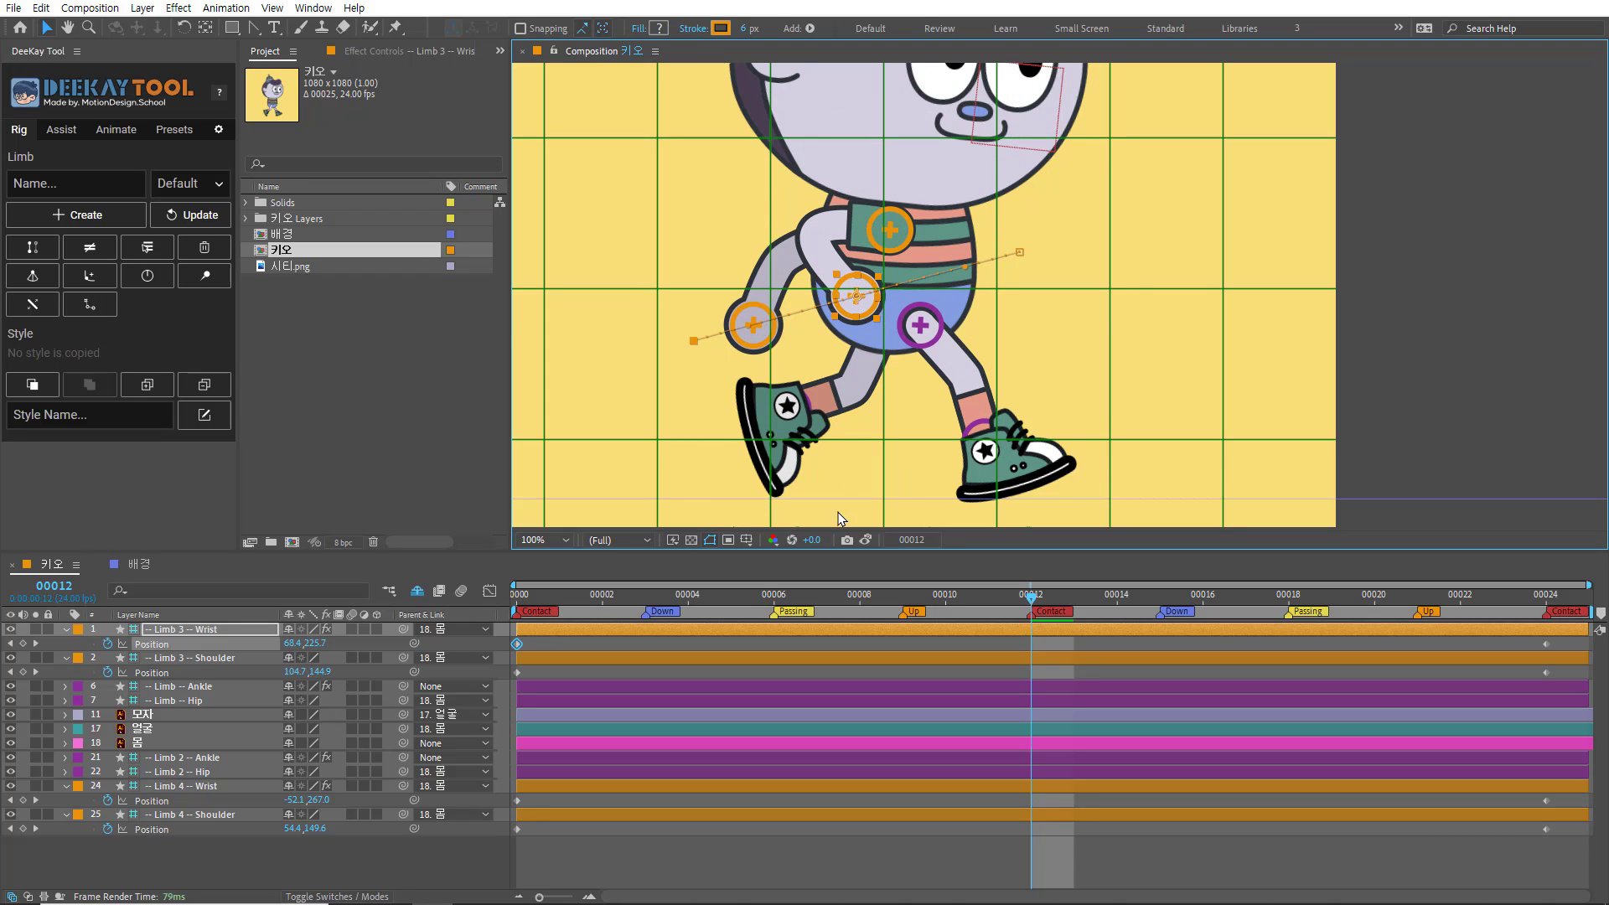
key("ctrl+z")
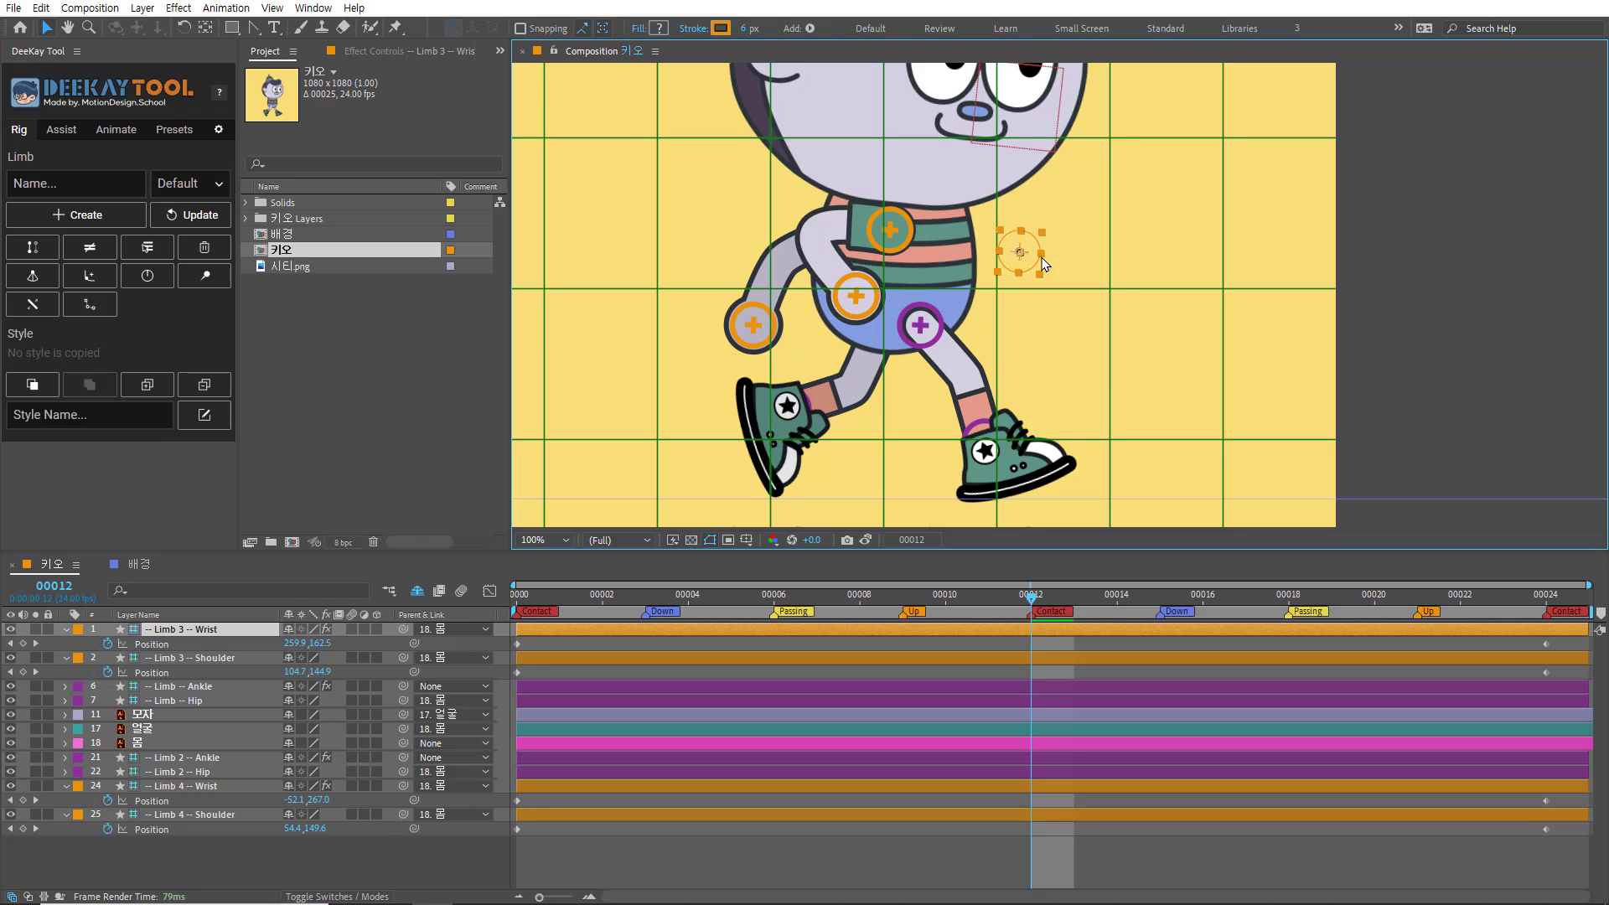
left_click_drag(1019, 252, 913, 277)
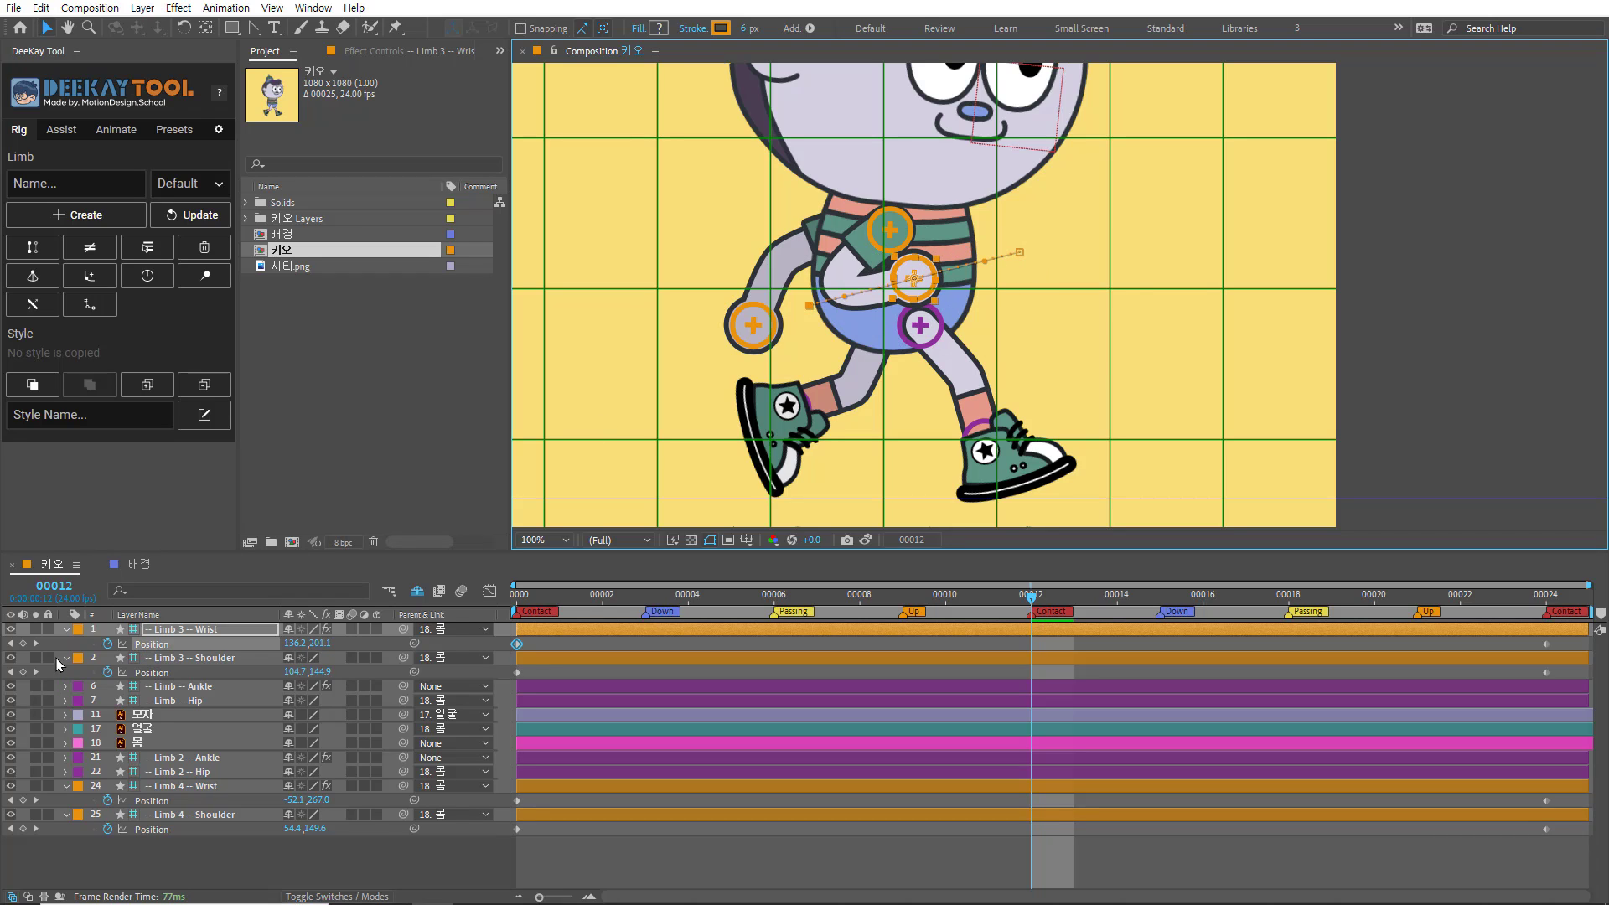
key("ctrl+z")
Step: Key the Limb 3 Wrist at frame 12 and move it behind the body to about -16.4, 260.1, with its Shoulder at about 74.8, 146.5
left_click(24, 643)
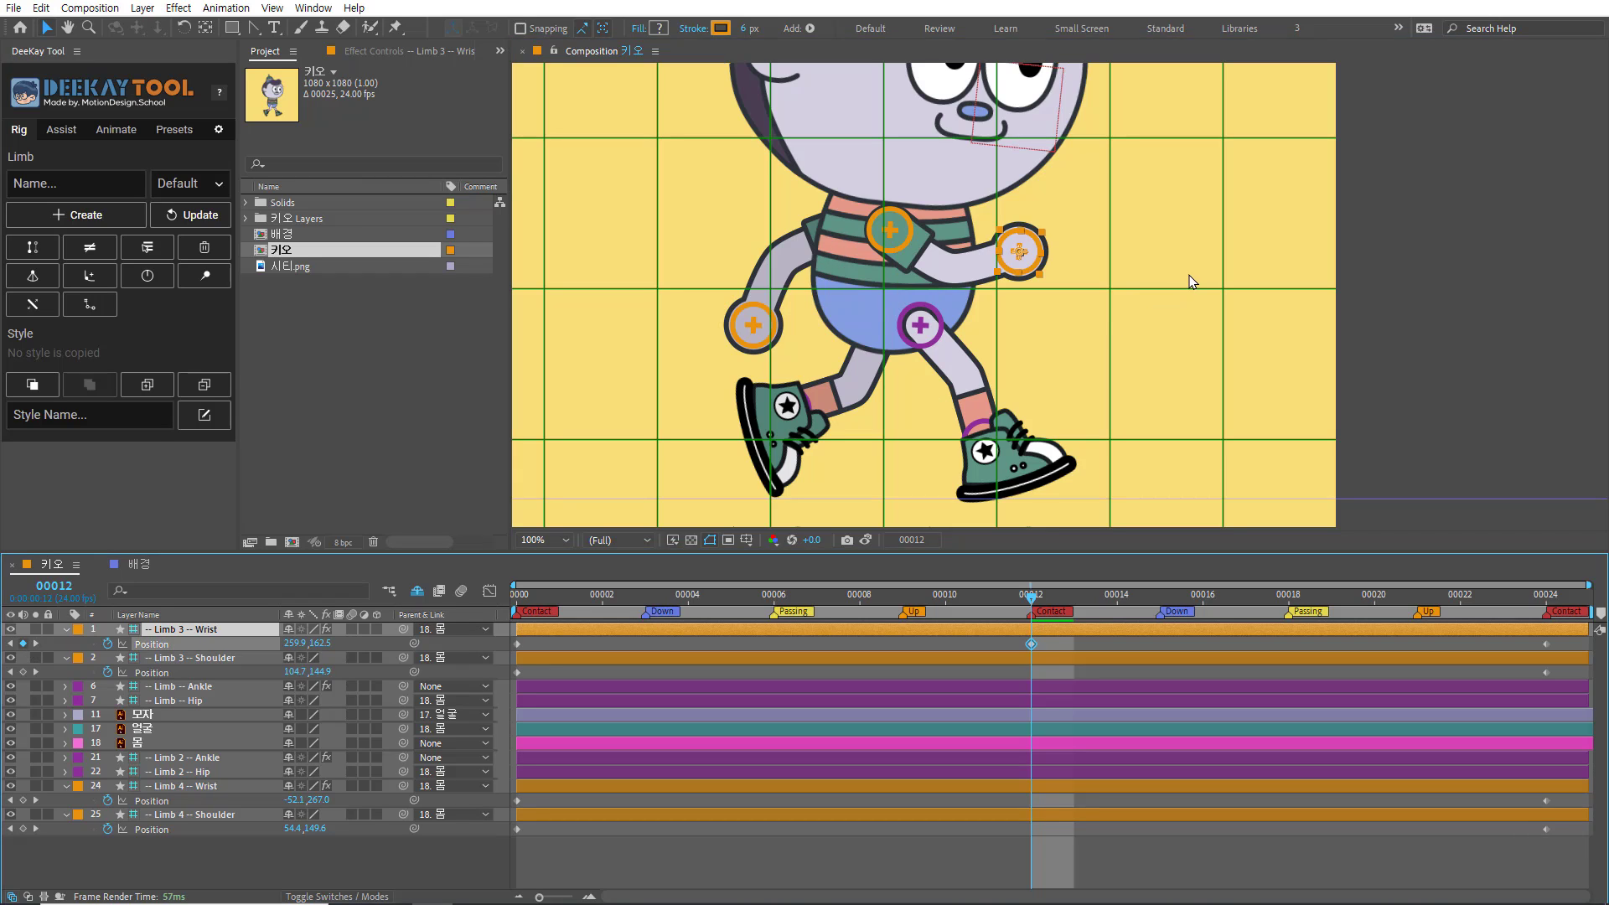
left_click_drag(1021, 255, 787, 328)
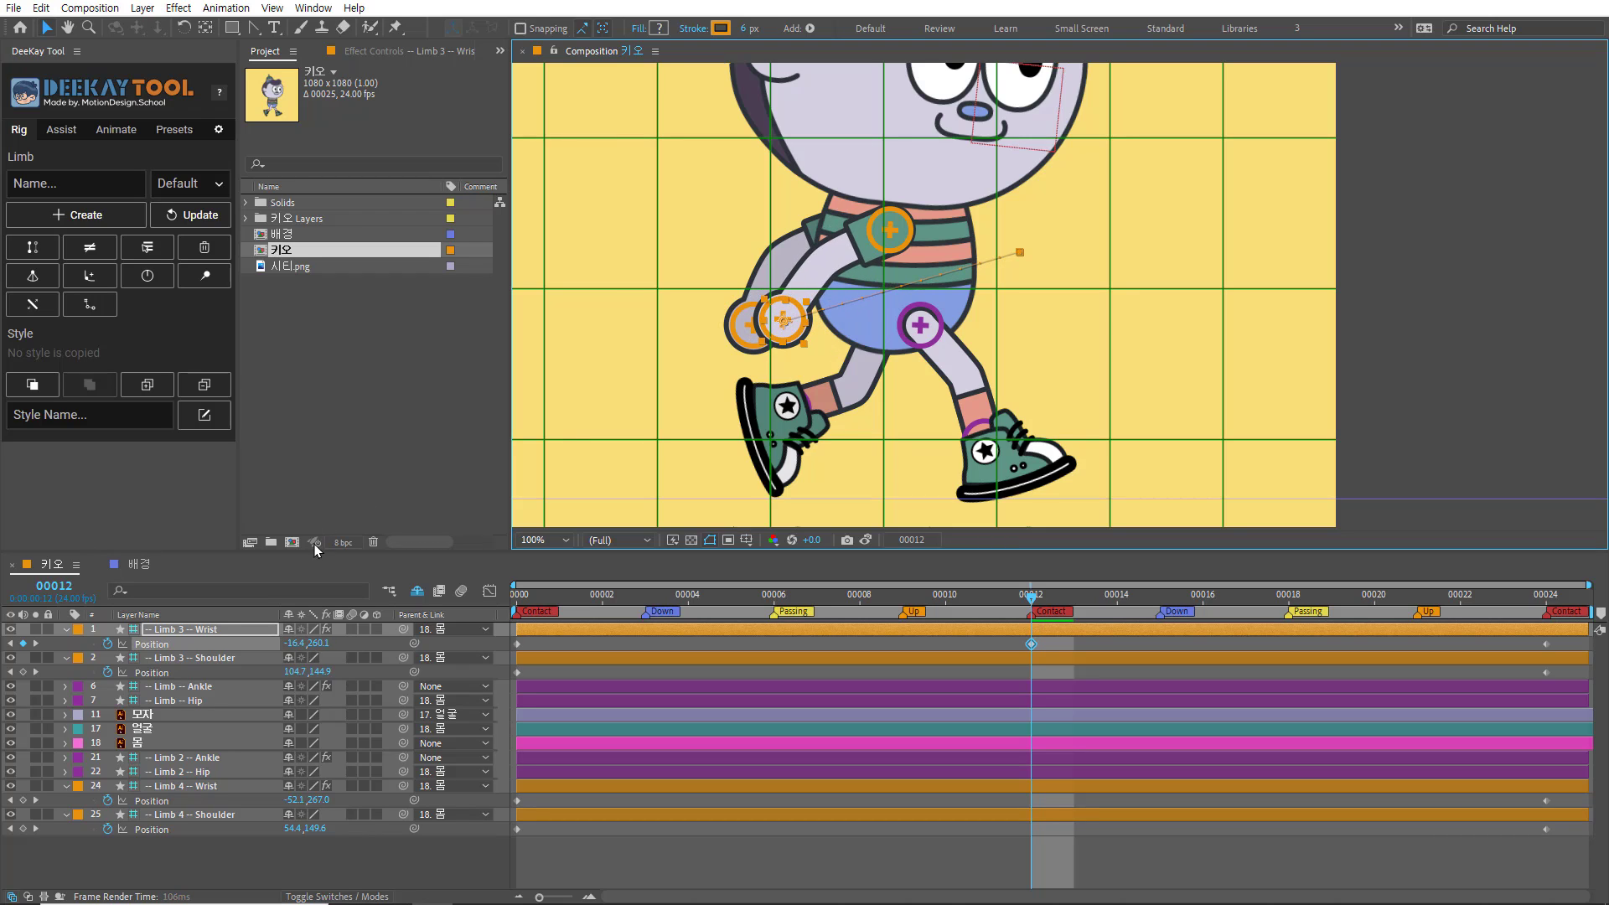
left_click(265, 661)
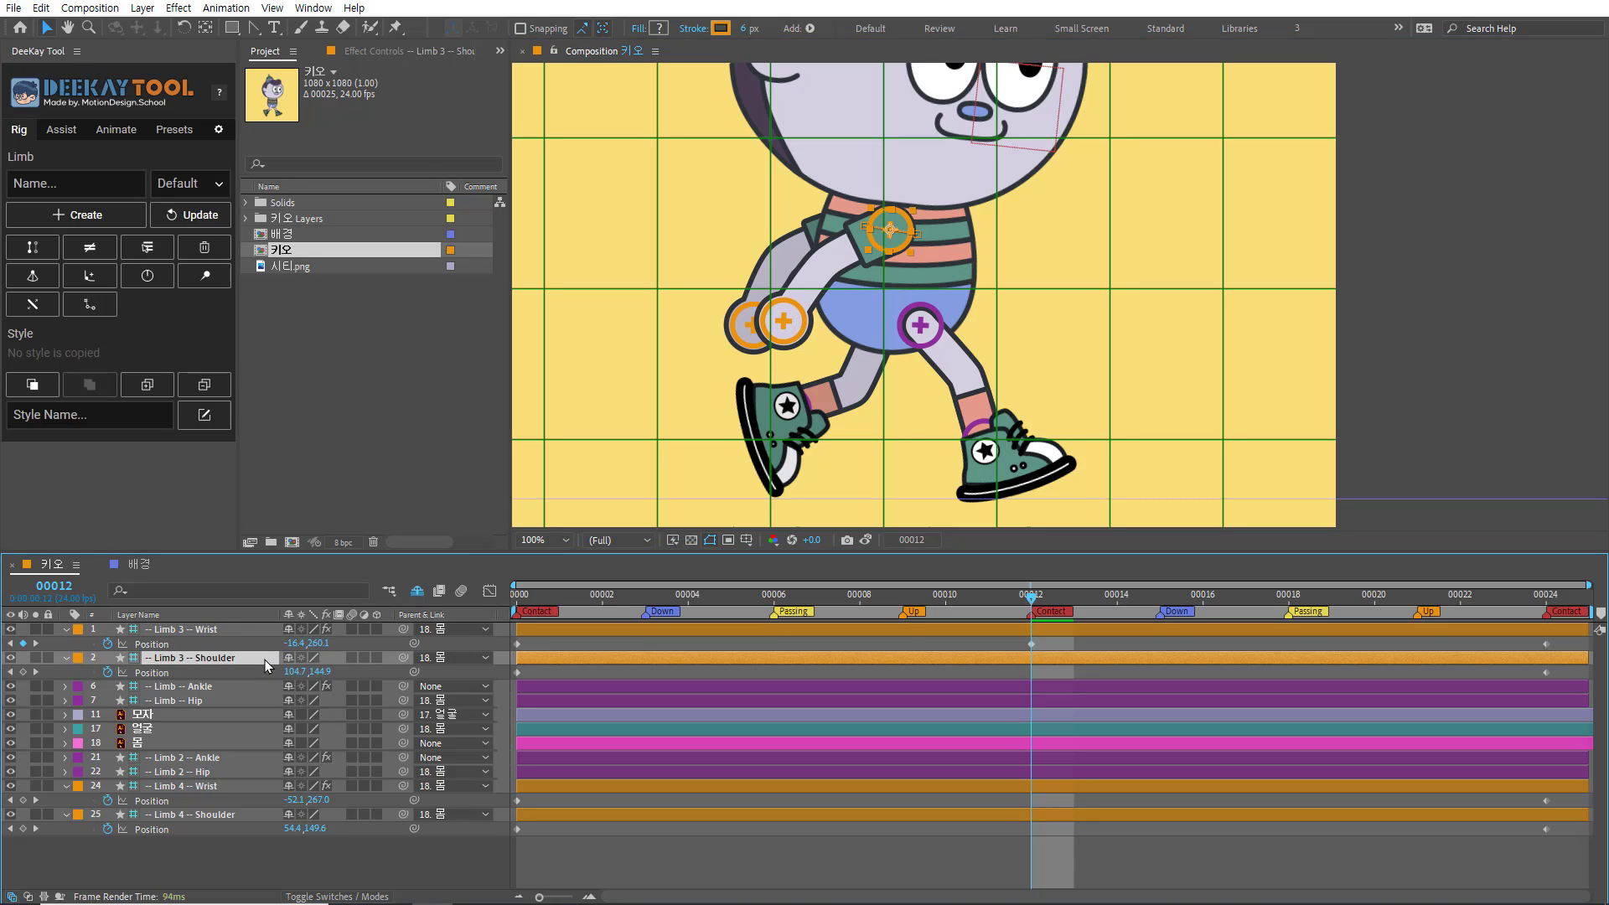
key("shift+Left")
key("shift+Left")
key("shift+Left")
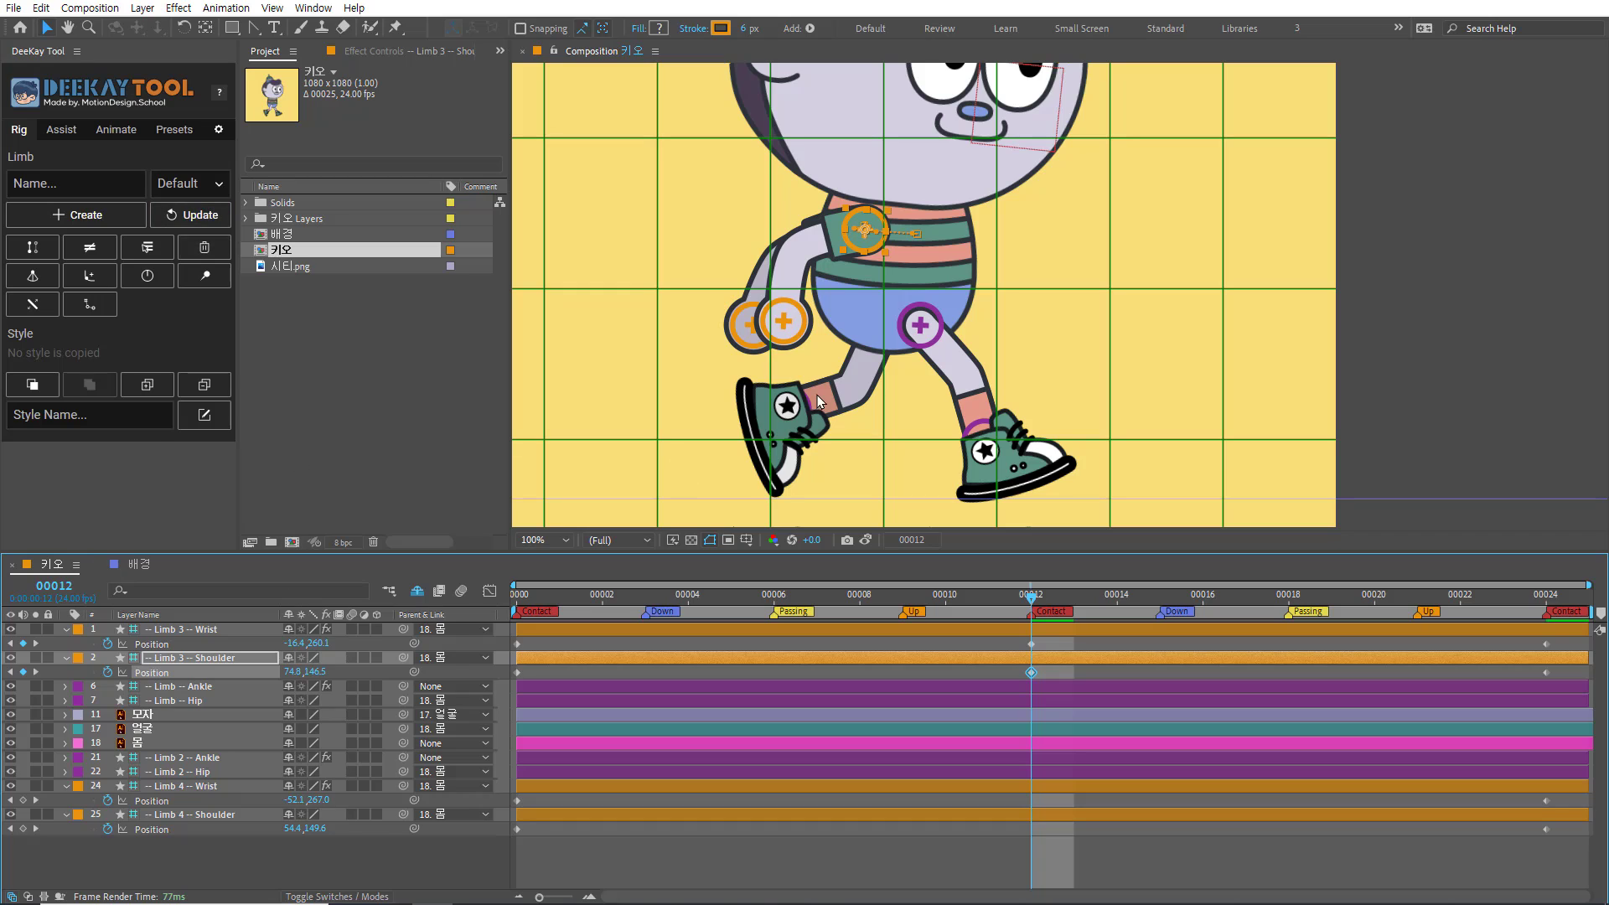
Step: Refine Limb 3's back swing at frame 12 with the Shoulder at about 69.8, 146.7 and the Wrist at about -40.0, 268.4
left_click(788, 329)
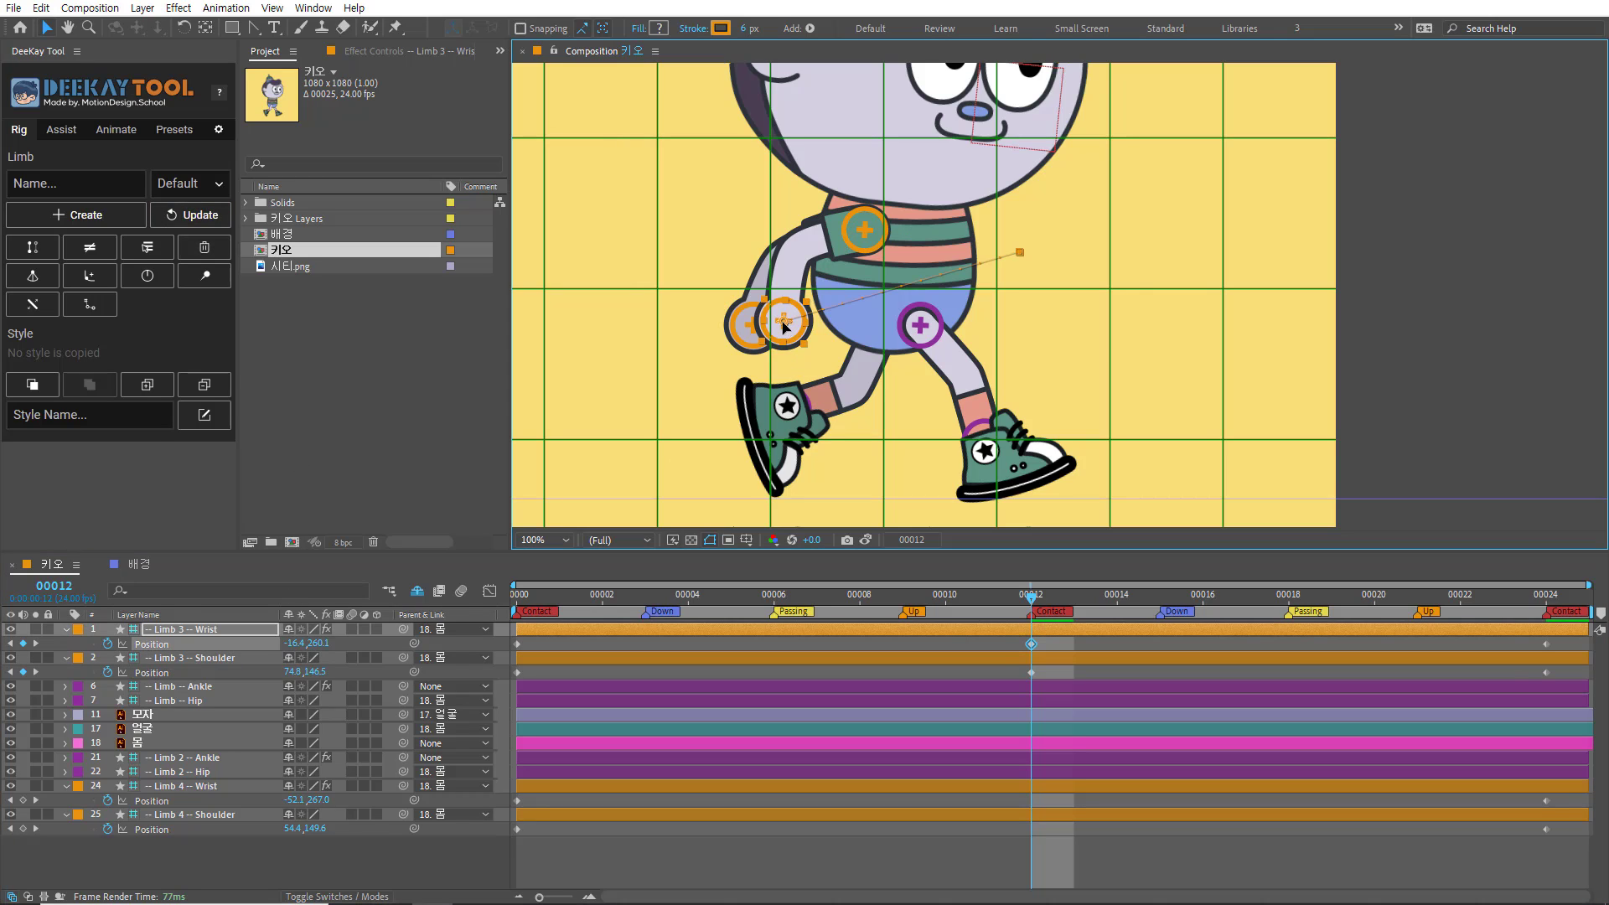
left_click_drag(772, 322, 777, 326)
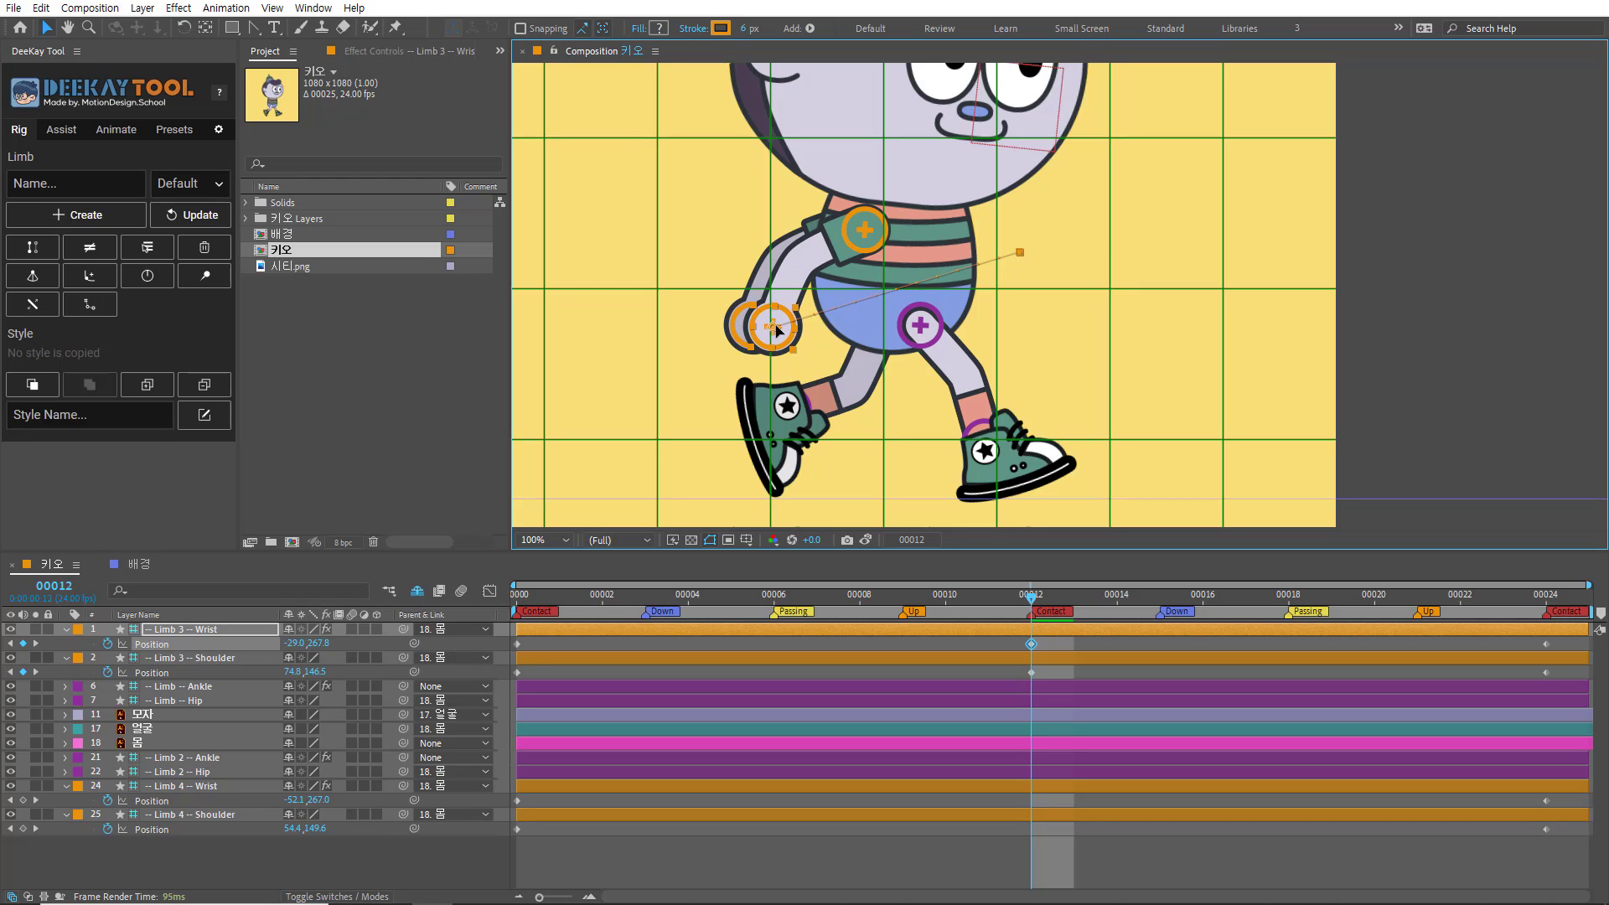
left_click(255, 660)
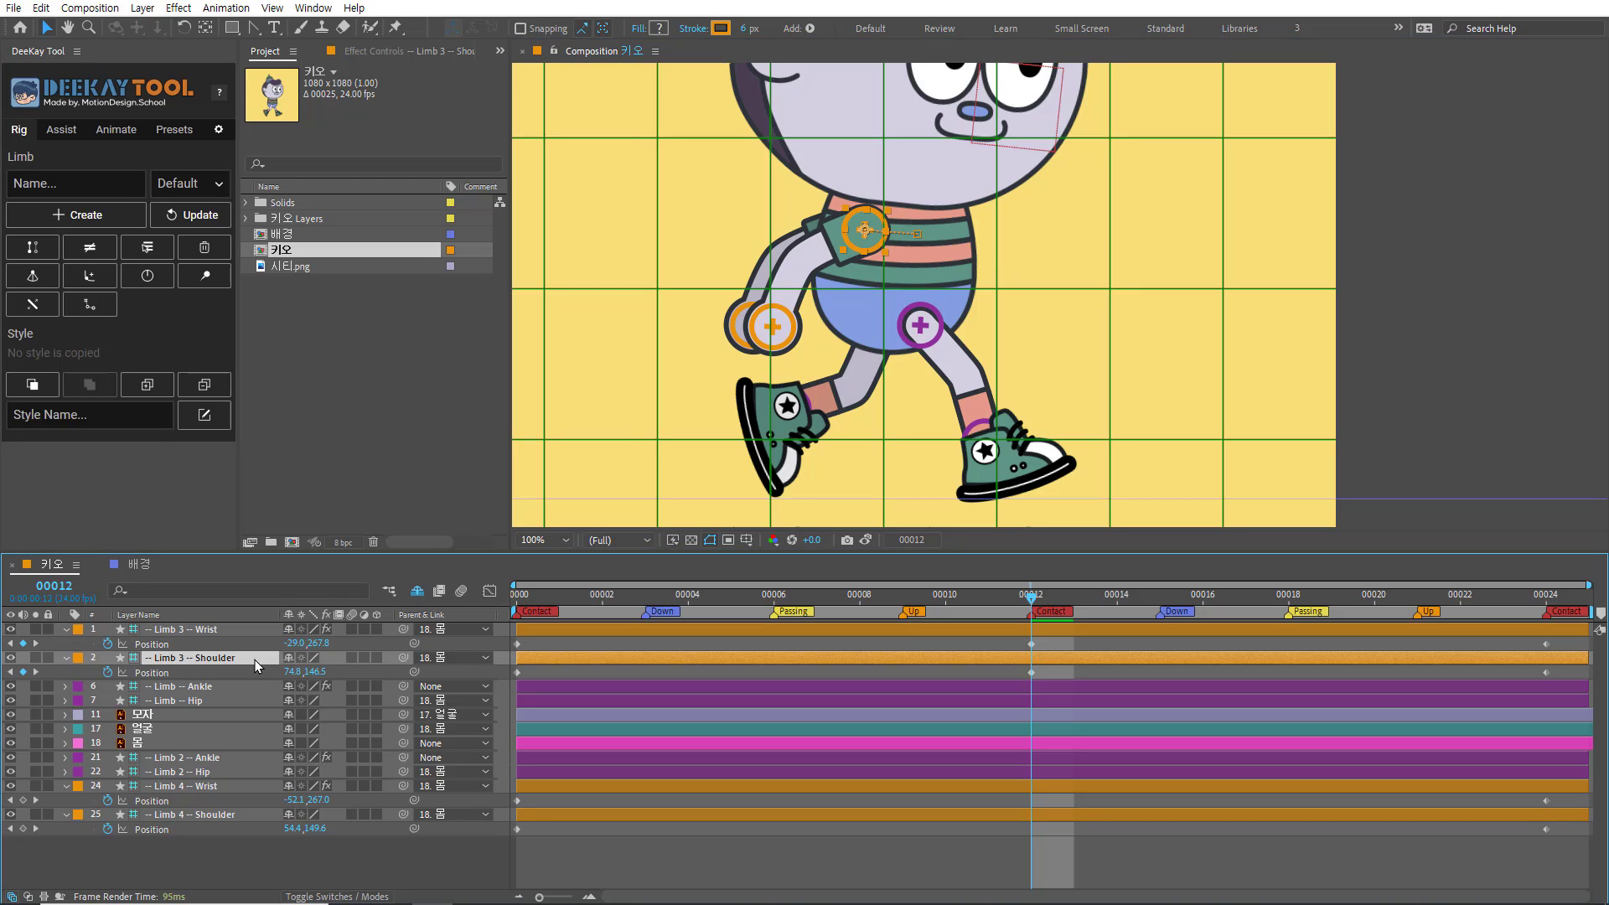
key("Left")
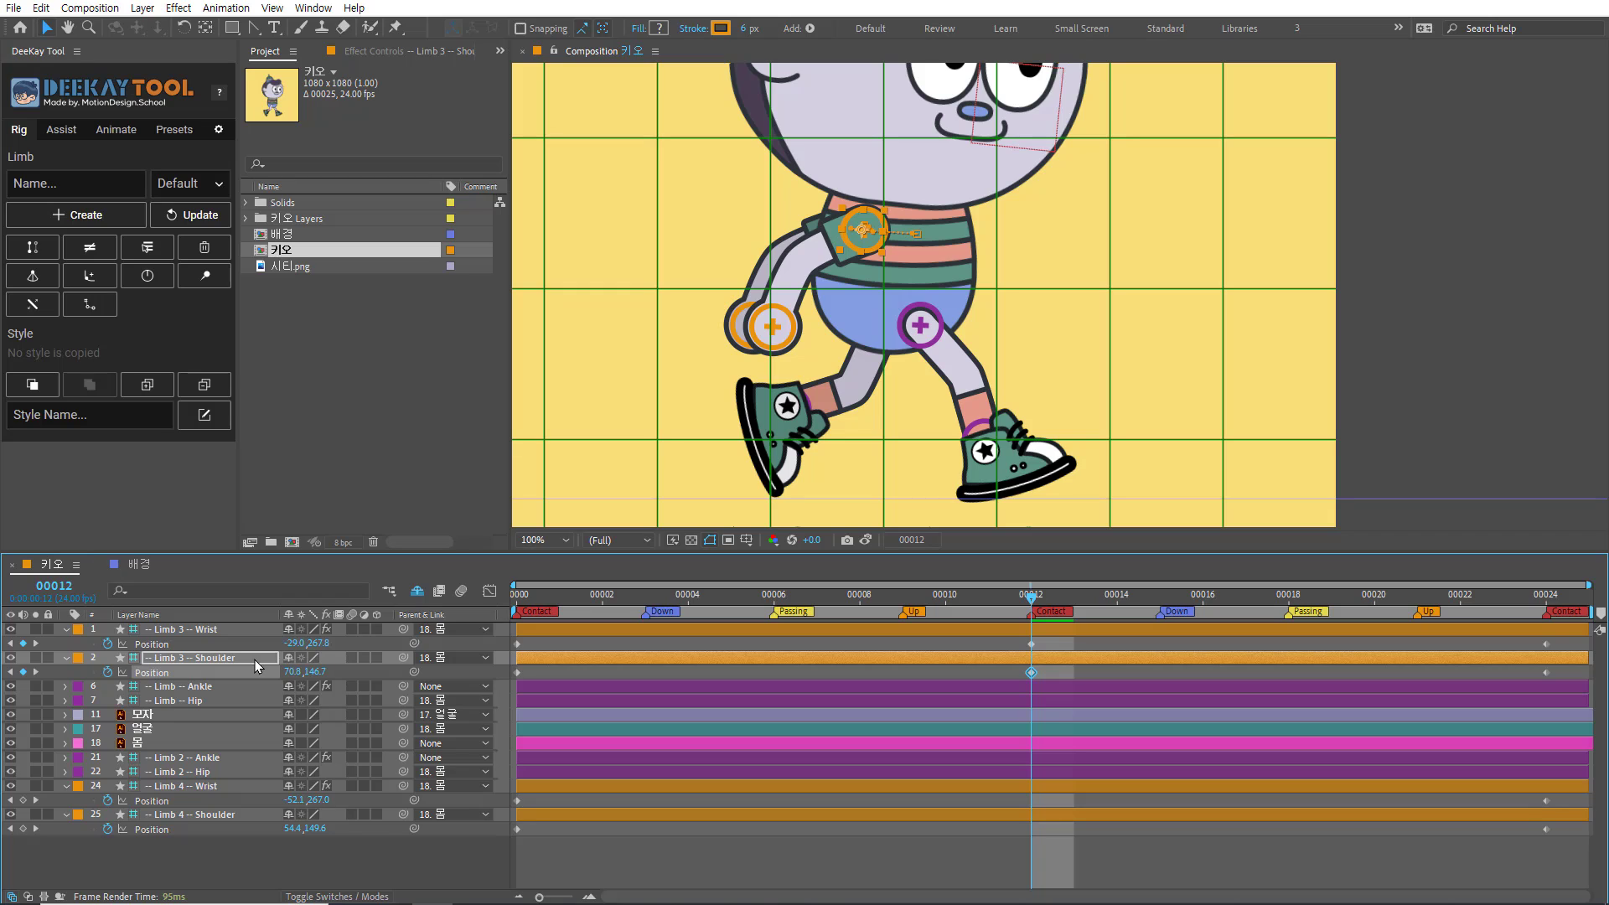
key("Left")
left_click(768, 327)
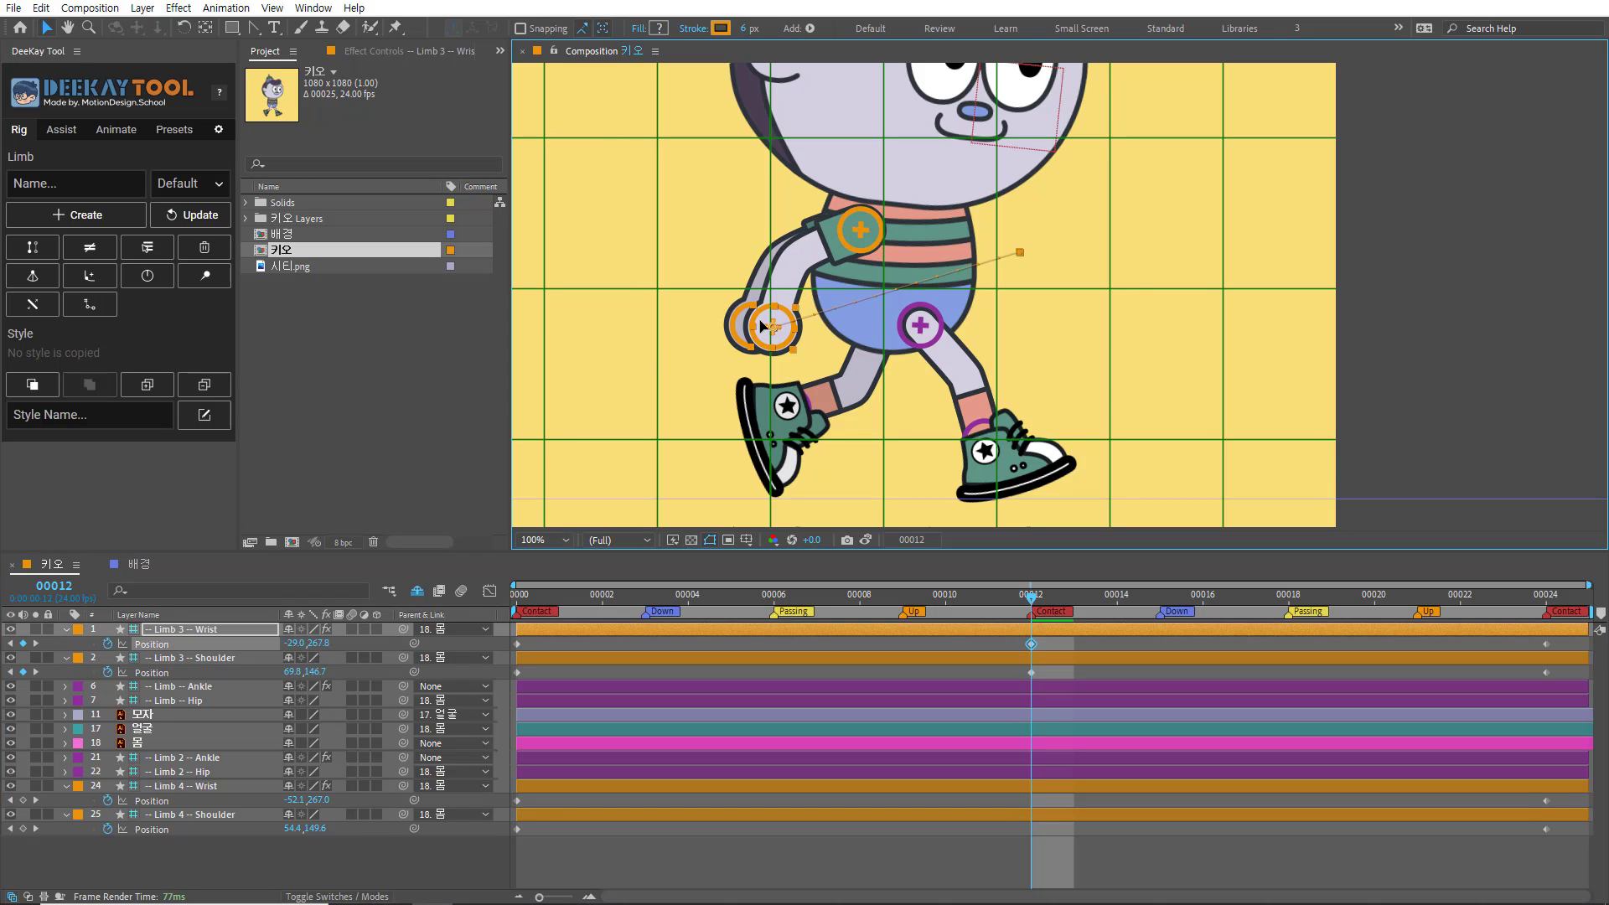
left_click_drag(760, 326, 763, 325)
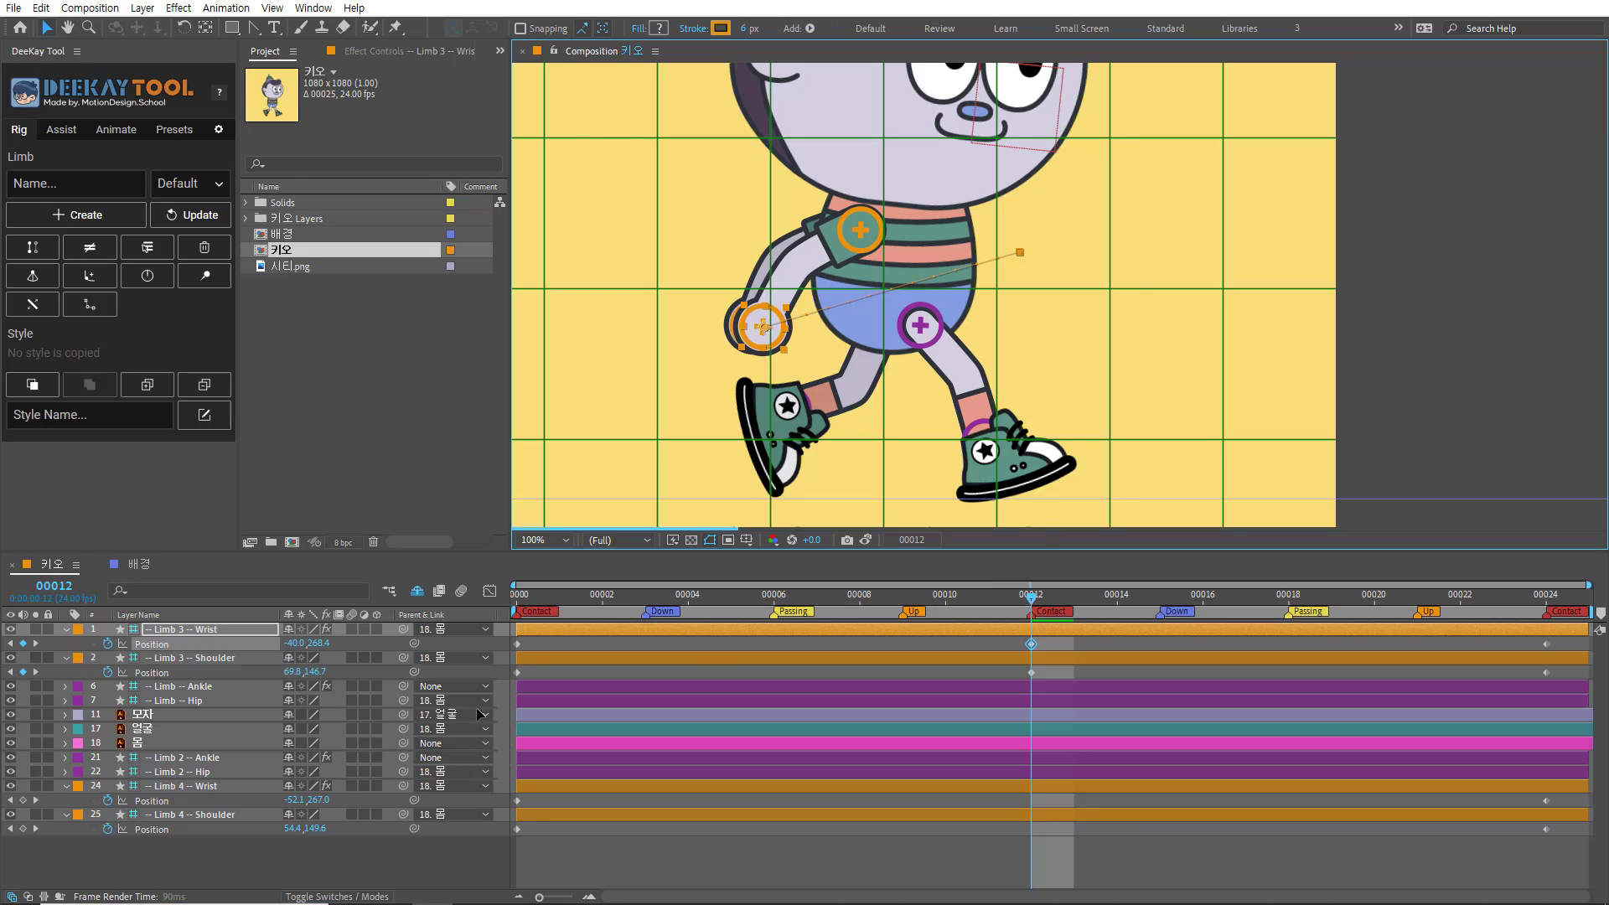
Step: Move the Limb 4 Shoulder forward to about 144.3, 145.8 at frame 12
left_click(227, 786)
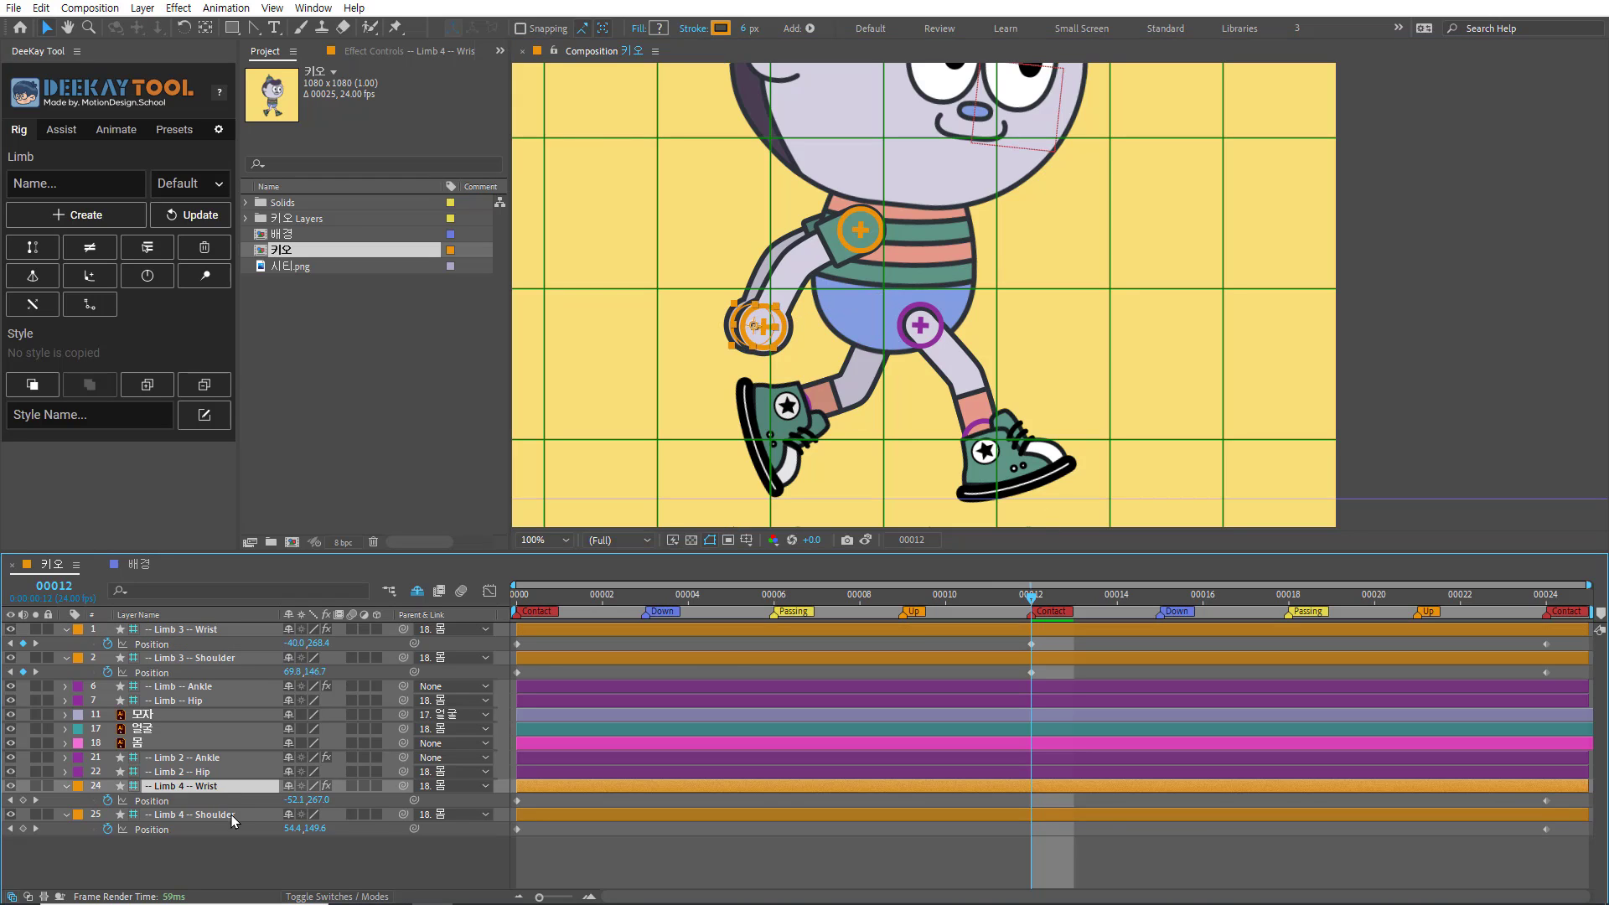
left_click(233, 816)
key("shift+Right")
key("shift+Right")
key("shift+Right")
key("shift+Right")
key("shift+Right")
key("shift+Right")
key("shift+Right")
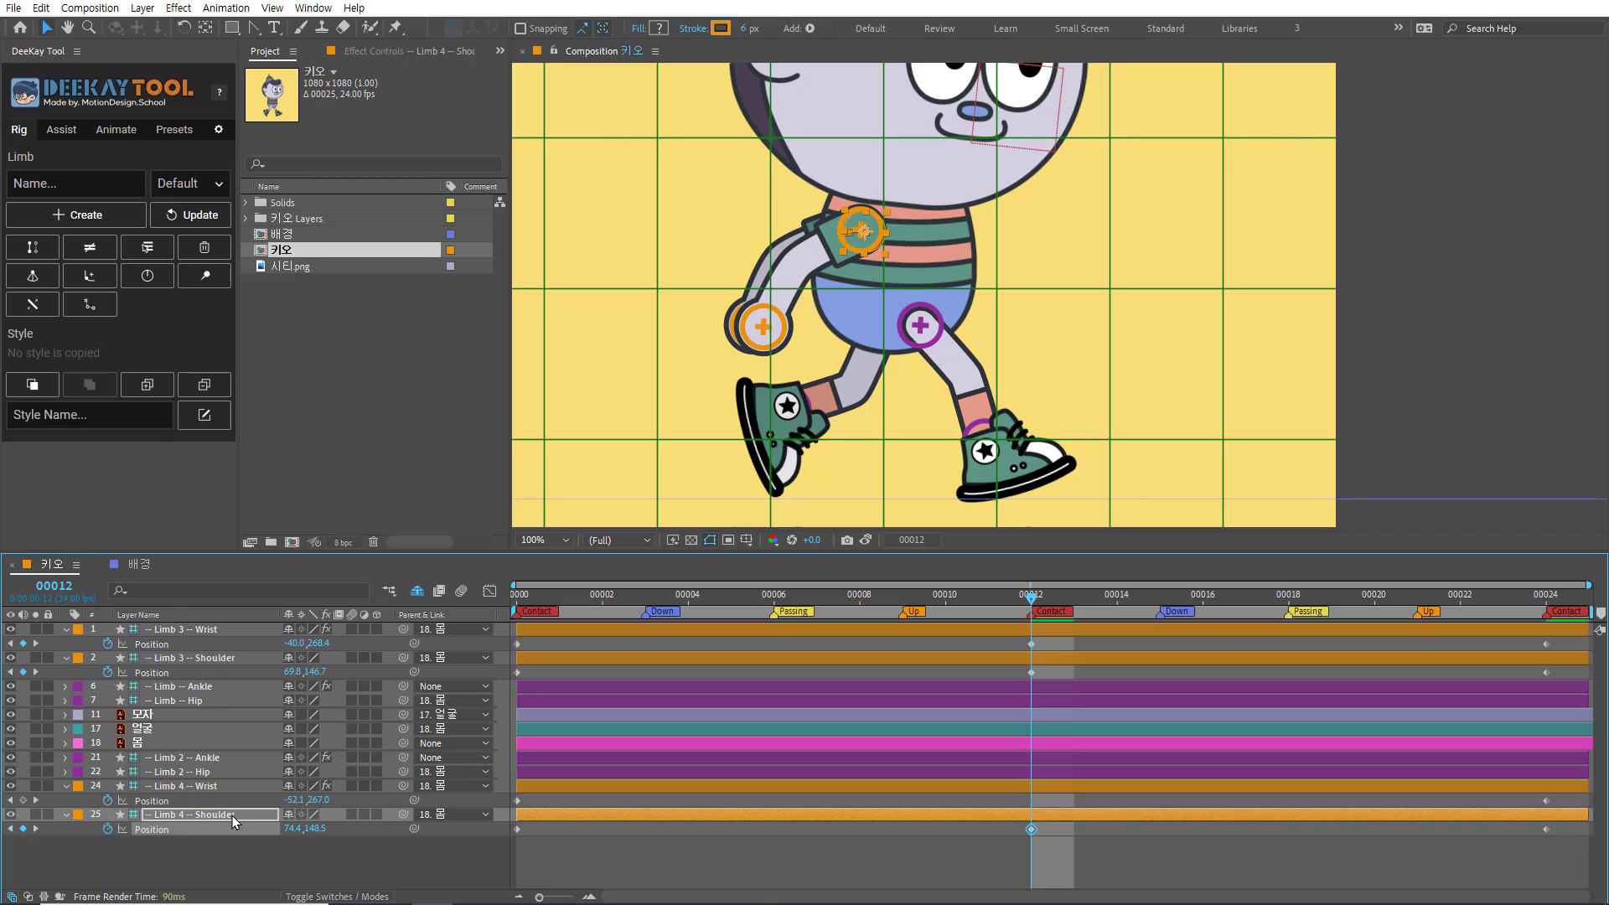
key("shift+Right")
key("shift+Right")
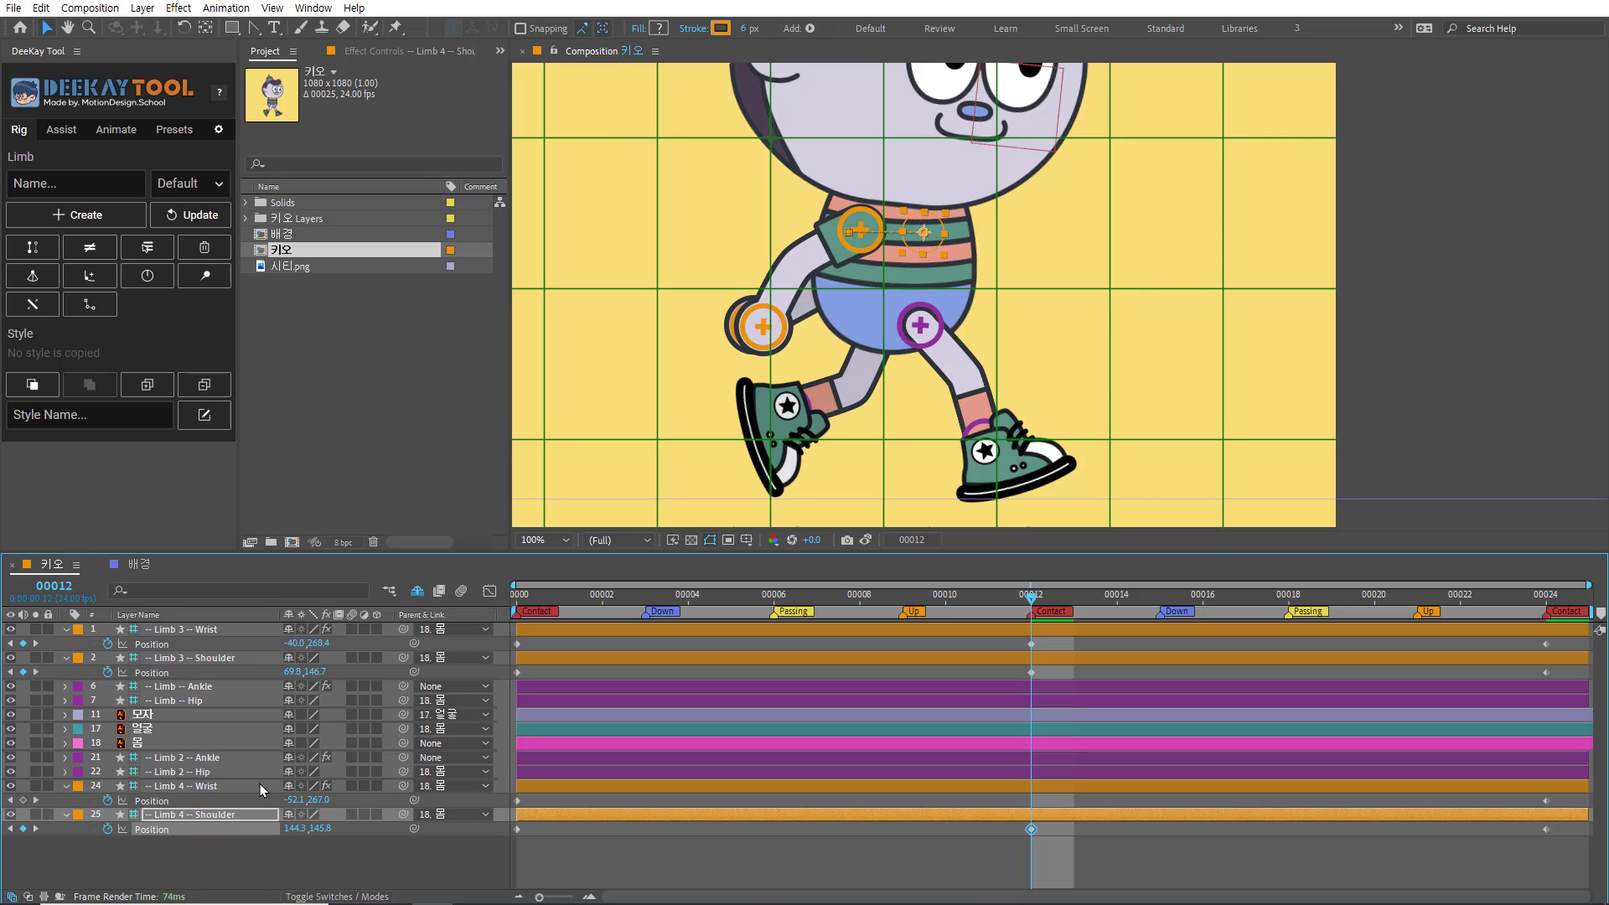
Step: Key the Limb 4 Wrist's Position at frame 12 and swing it in front of the body to about 298.9, 161.5
left_click(256, 784)
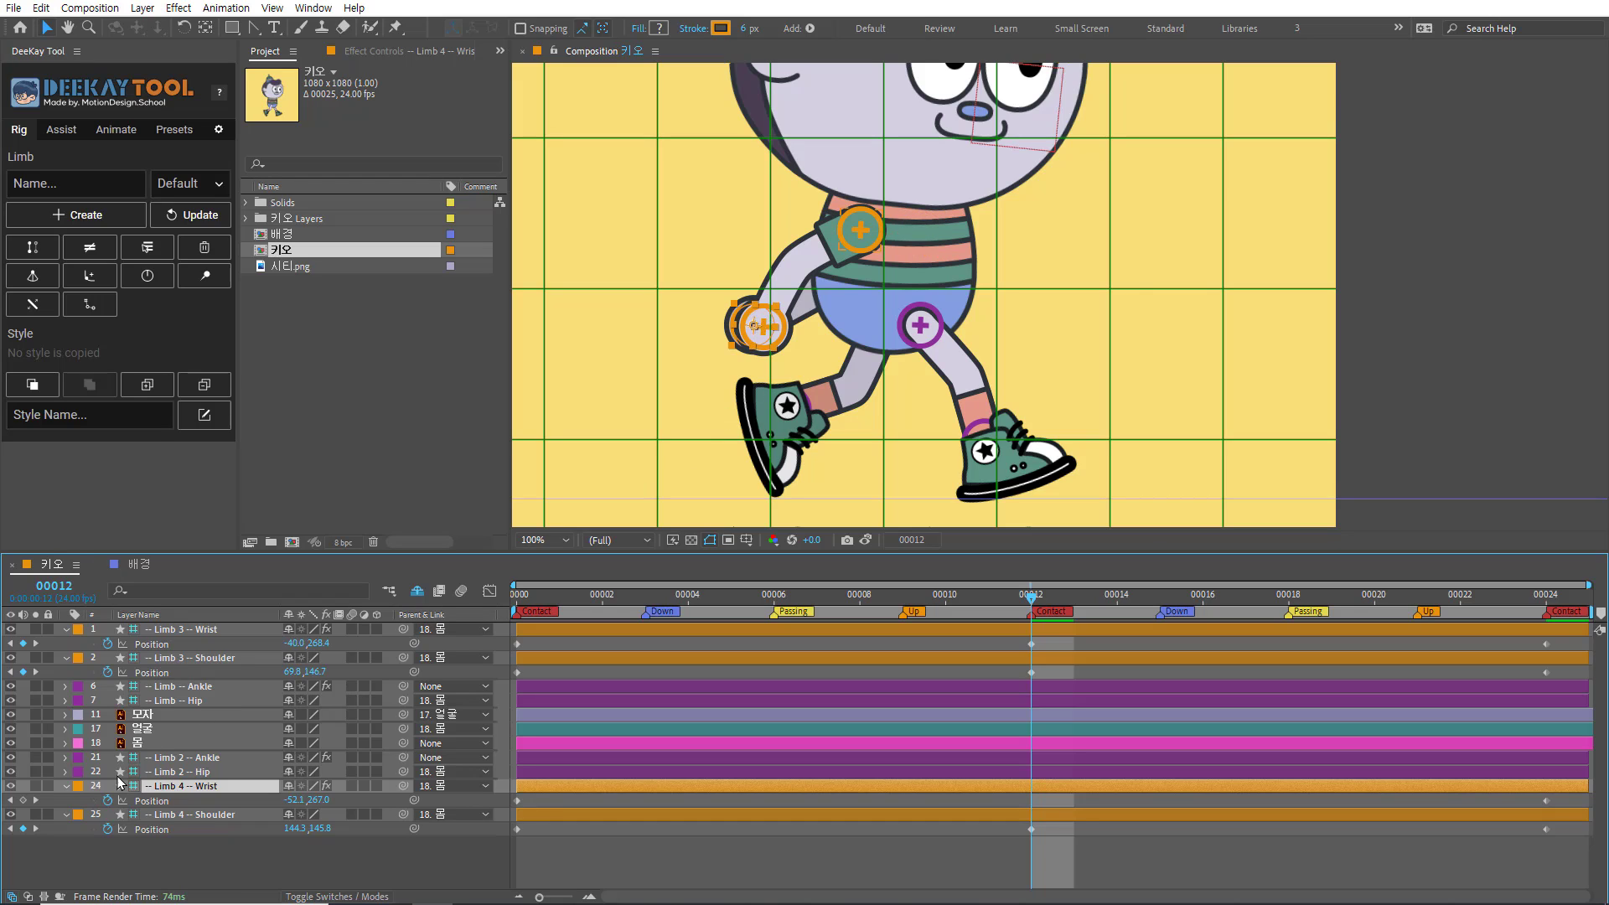
left_click(23, 801)
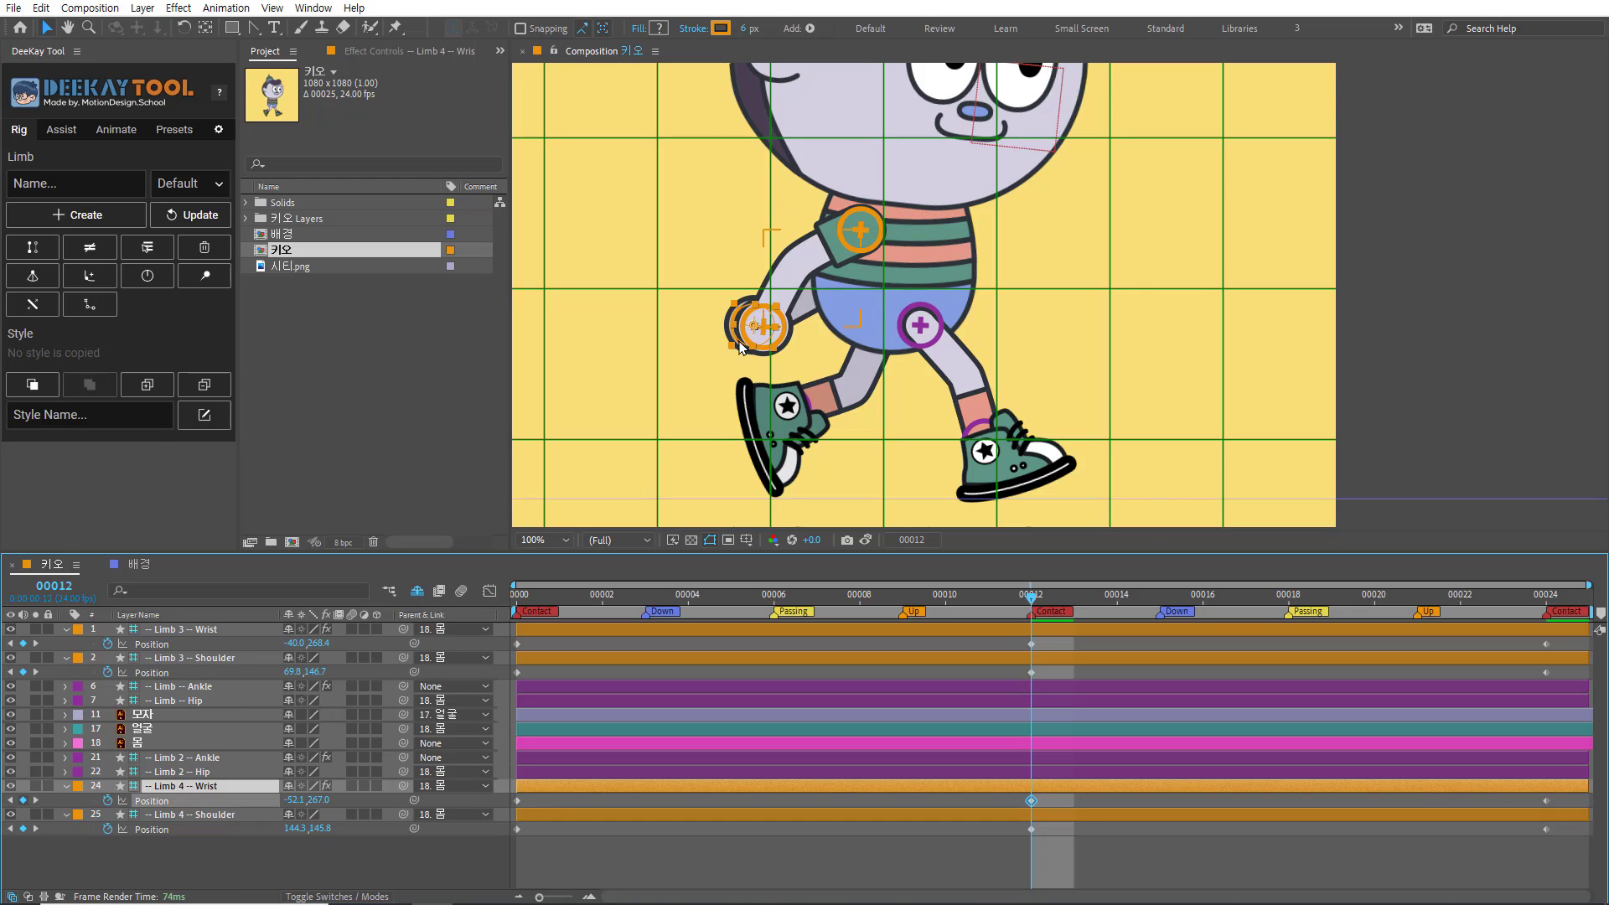
left_click_drag(753, 329, 837, 342)
left_click_drag(966, 344, 1054, 255)
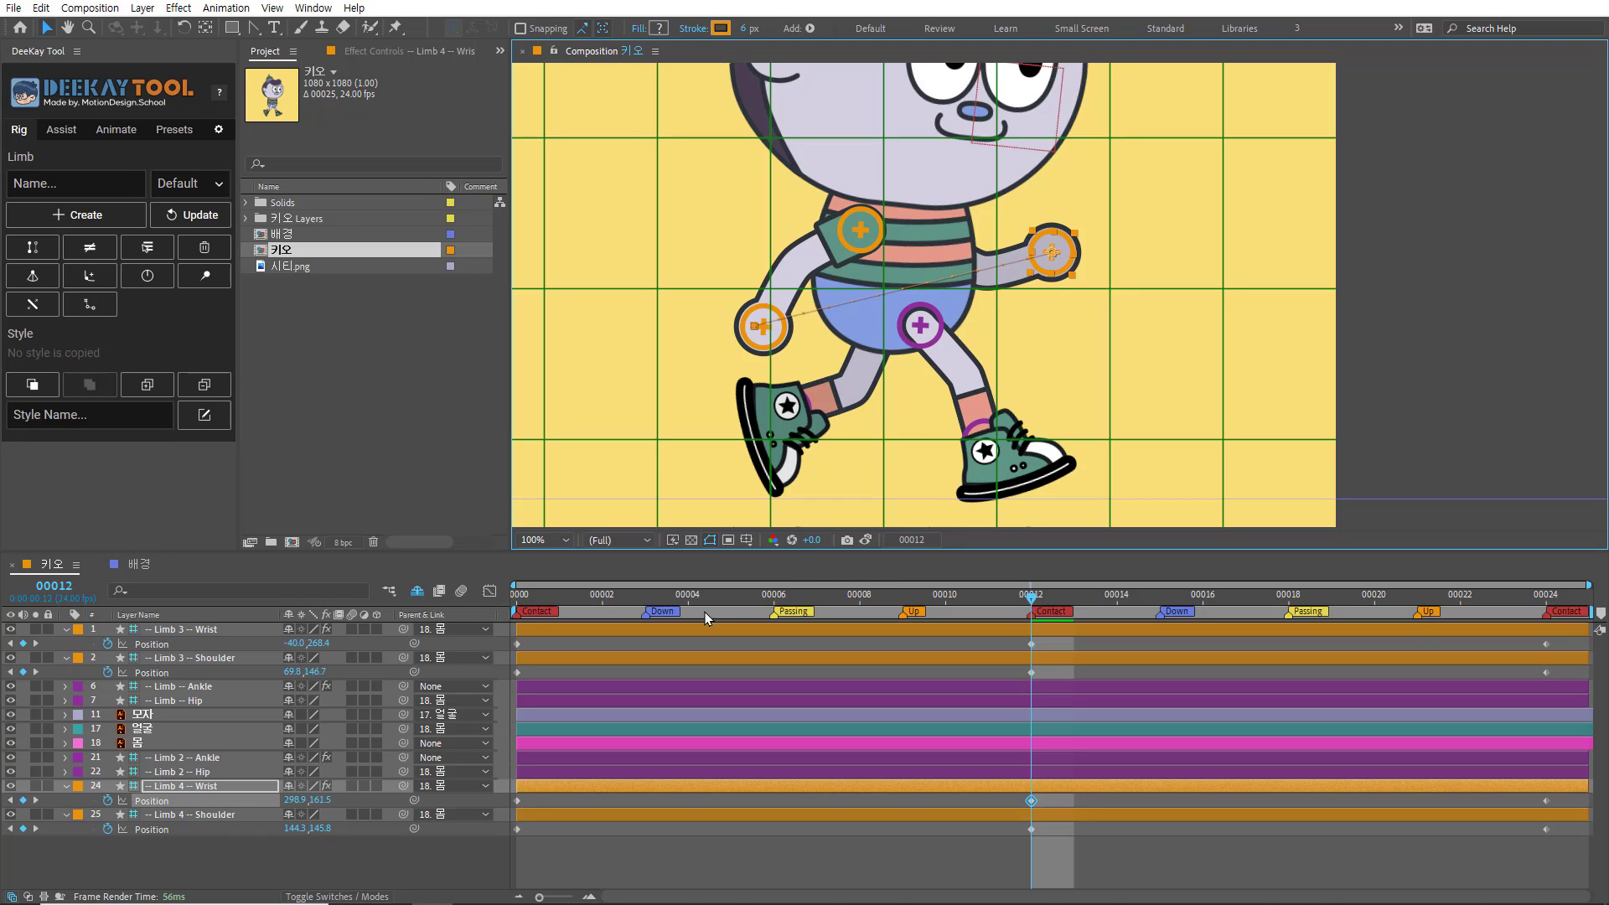
Step: At the frame 6 Passing marker, move the Limb 4 Shoulder slightly forward to about 109.3, 147.4
left_click(774, 597)
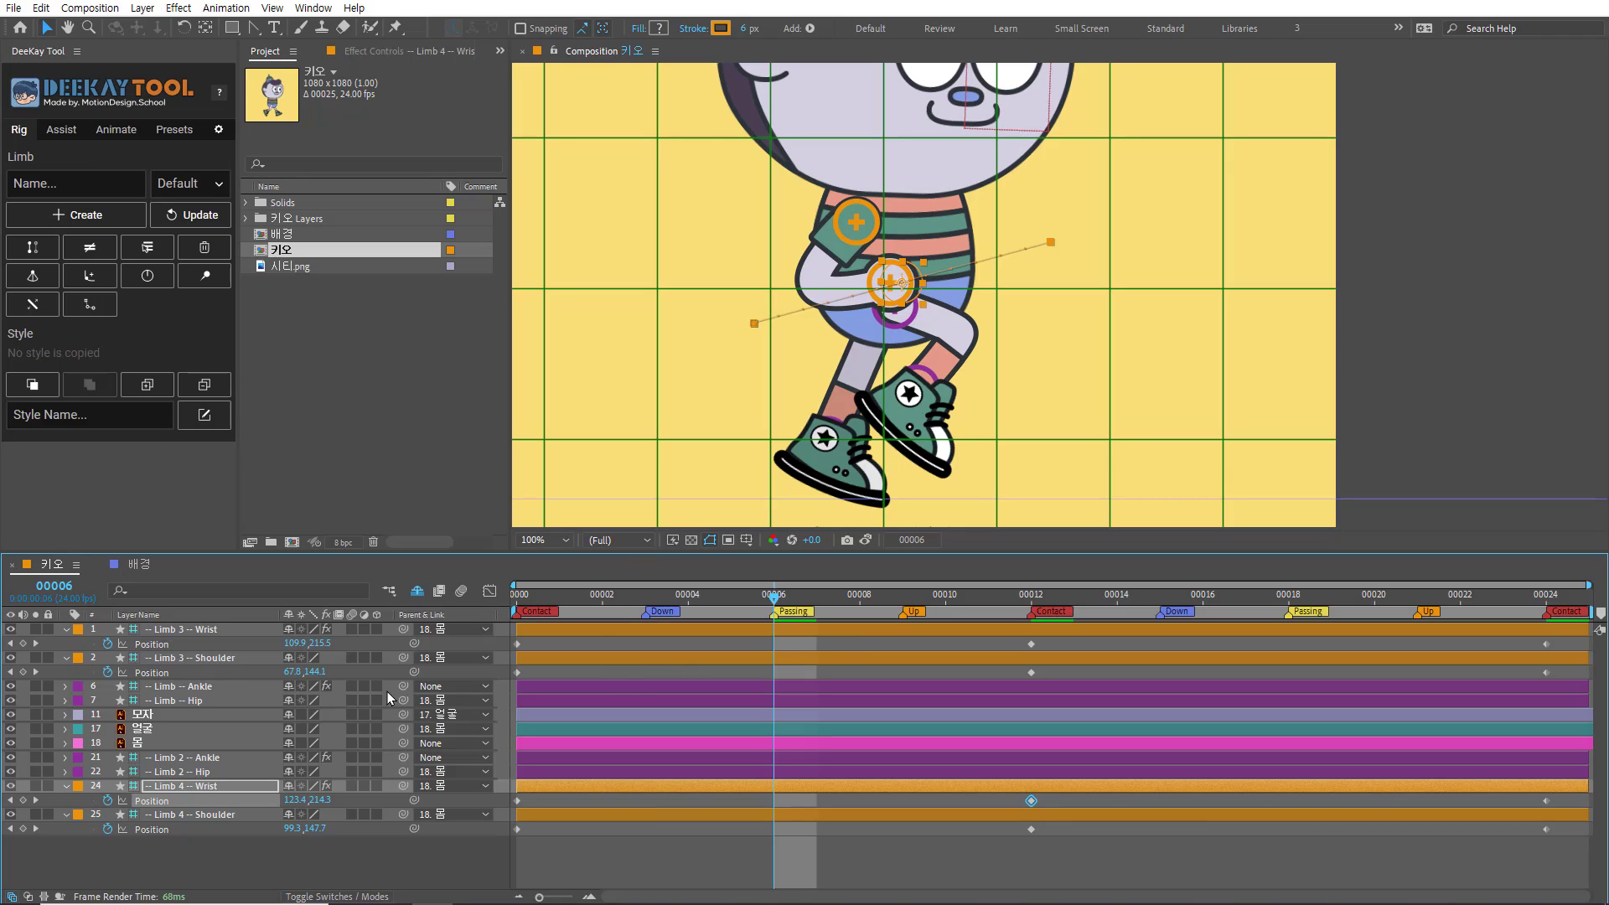
left_click(240, 813)
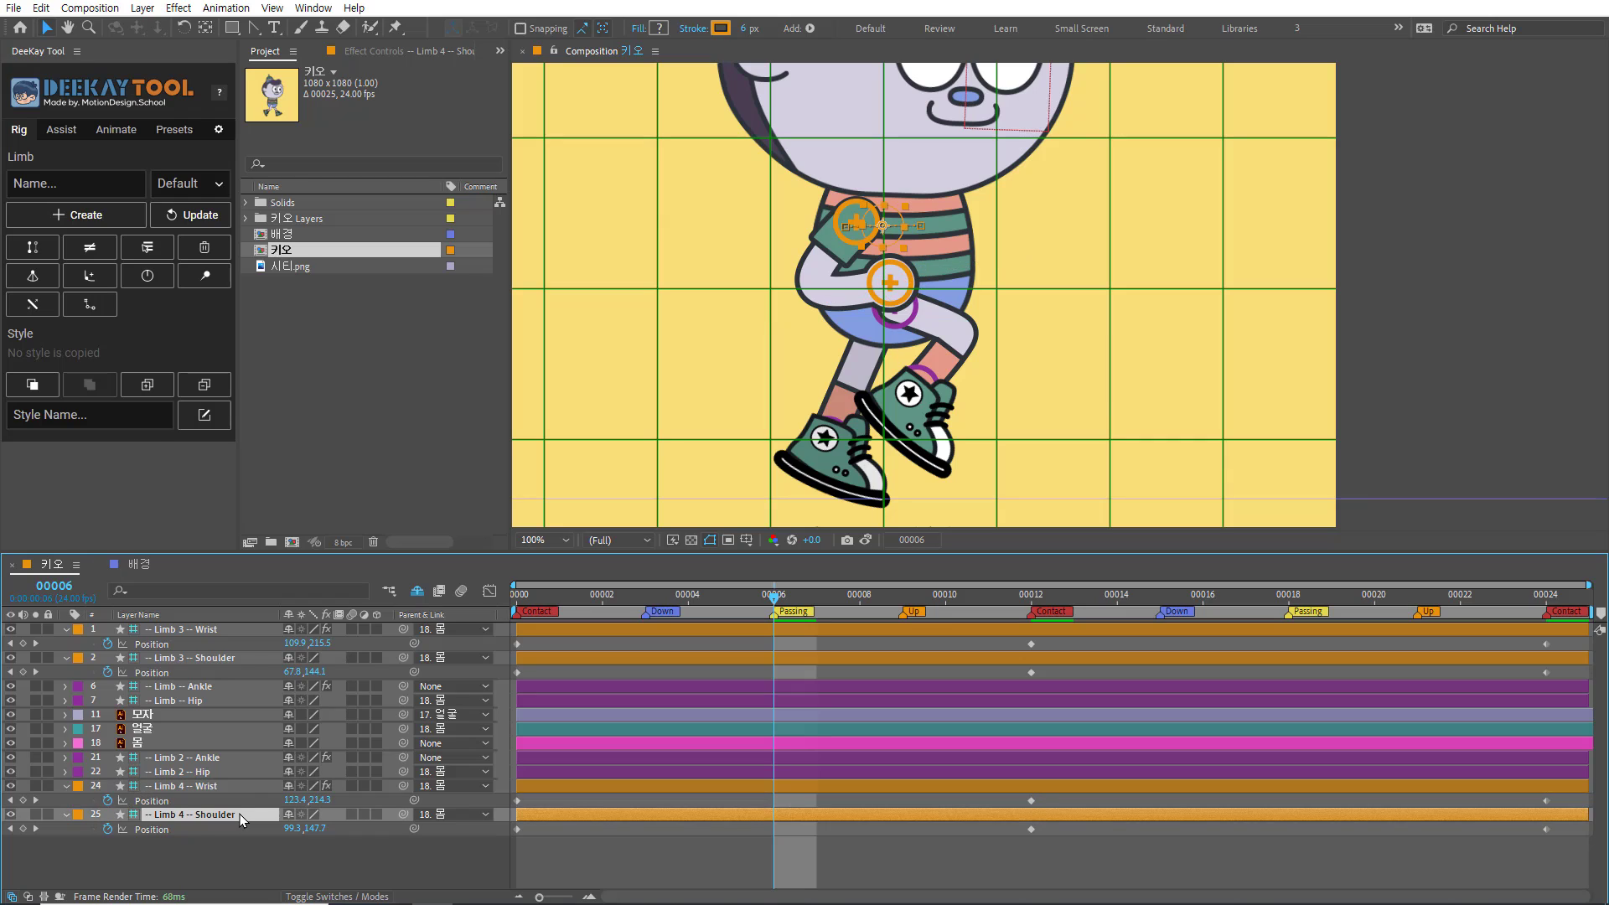
key("shift+Right")
key("shift+Right")
key("shift+Right")
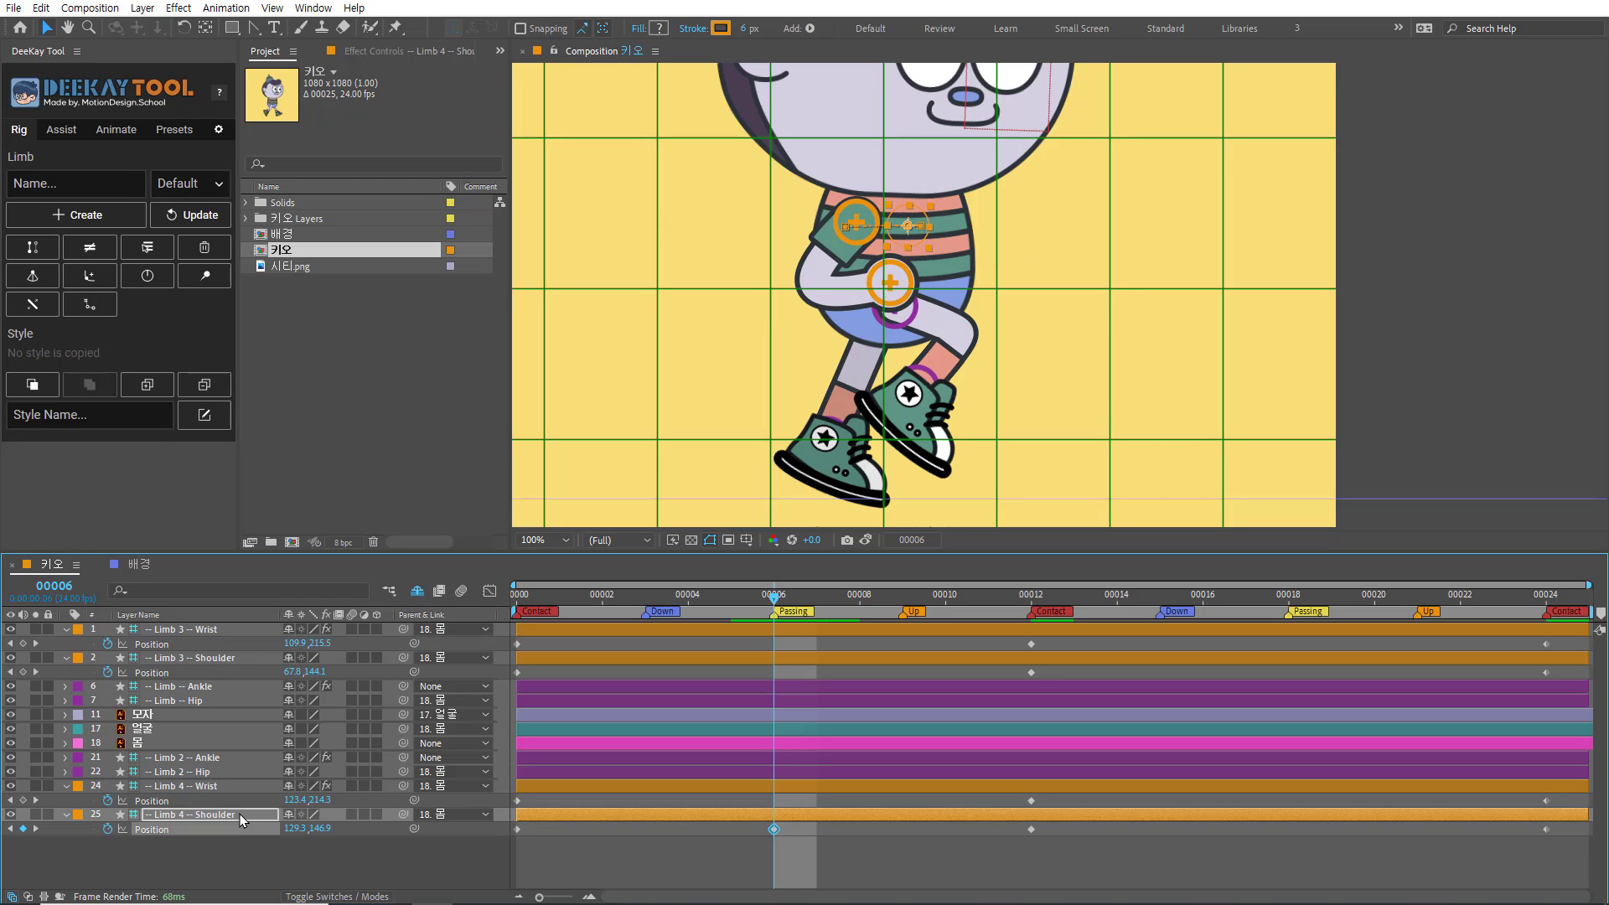
key("shift+Left")
key("shift+Left")
Step: Move the Limb 3 Shoulder forward and slightly down to about 107.8, 146.0 at frame 6
left_click(248, 662)
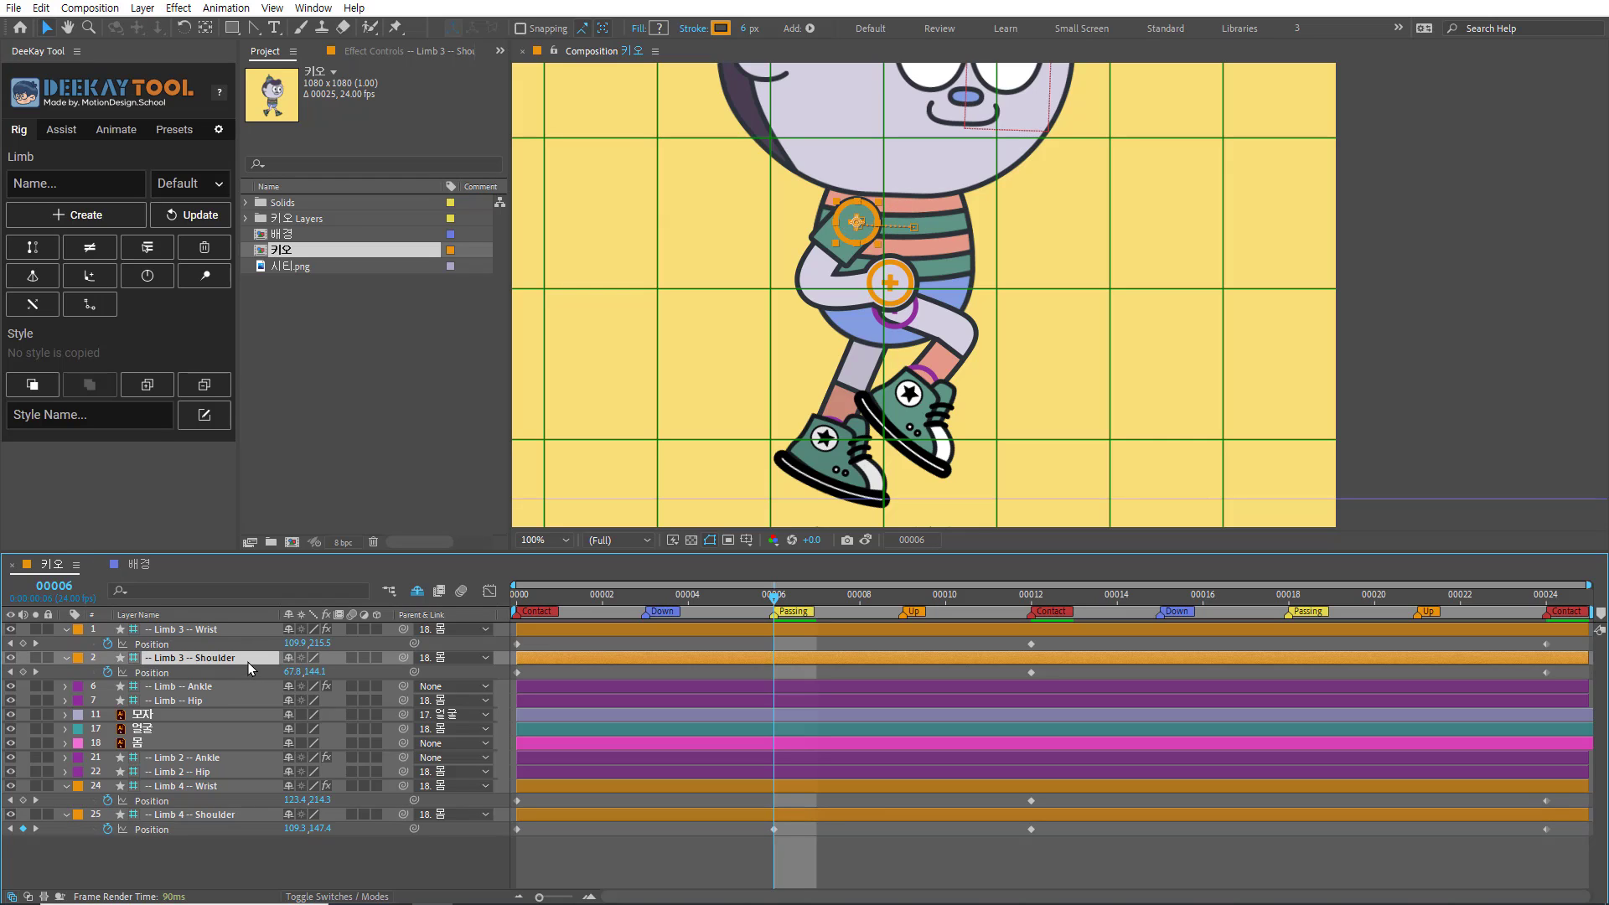
key("shift+Right")
key("shift+Right")
key("shift+Right")
key("shift+Right")
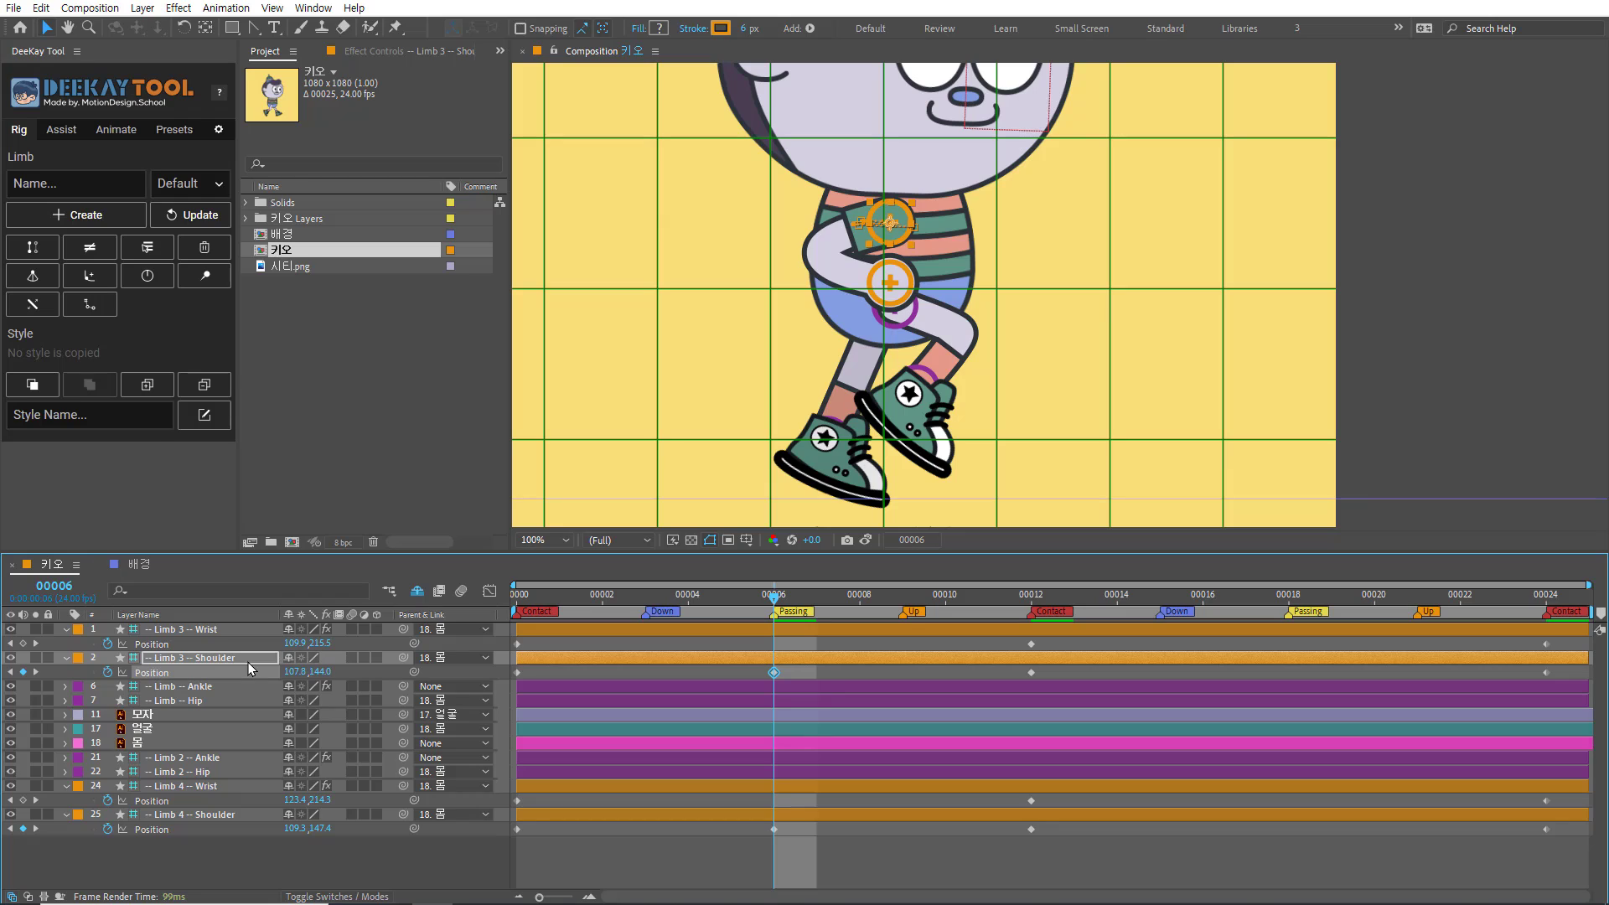
key("Down")
key("Down")
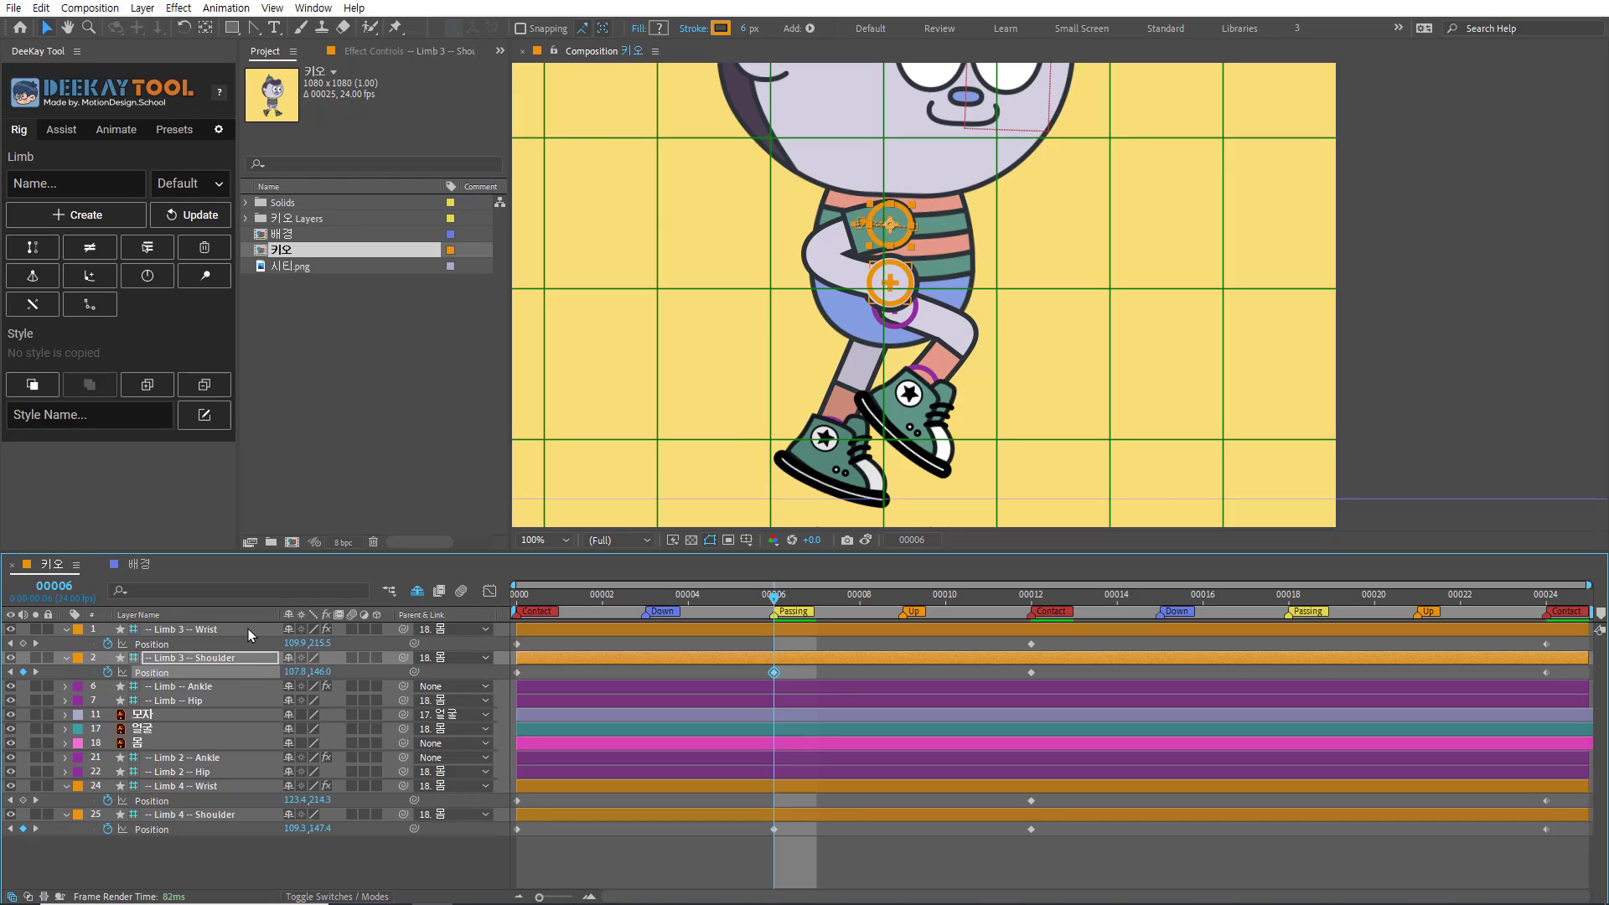
Step: At frame 6, lower the Limb 3 Wrist to about 167.8, 287.0 and the Limb 4 Wrist to about 158.4, 291.4
left_click(248, 629)
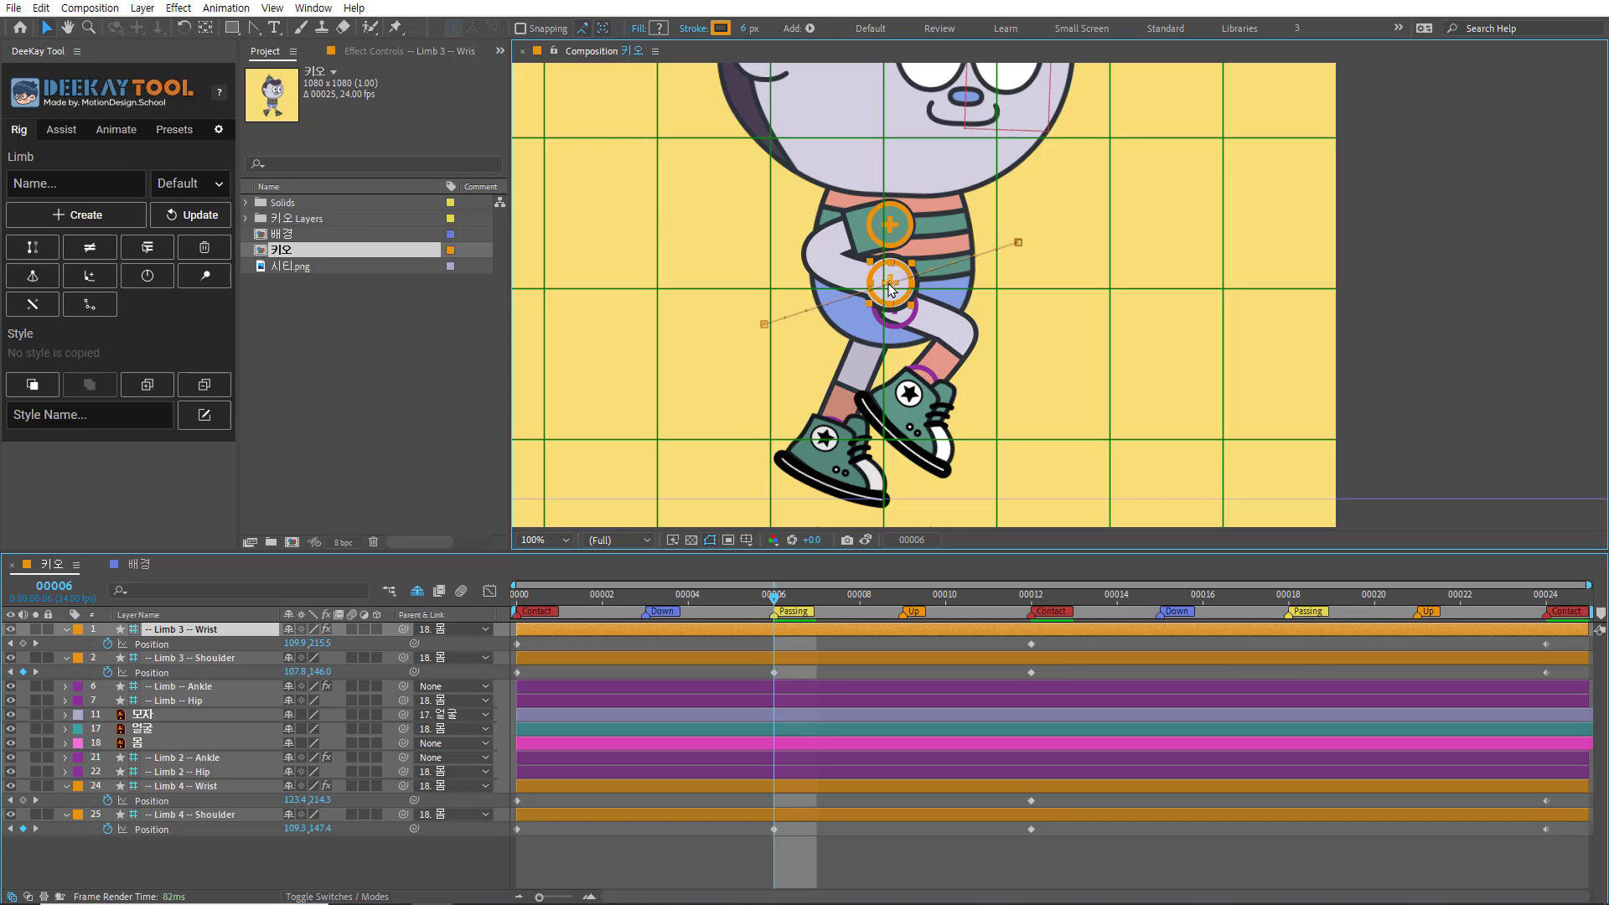
left_click_drag(896, 289, 937, 348)
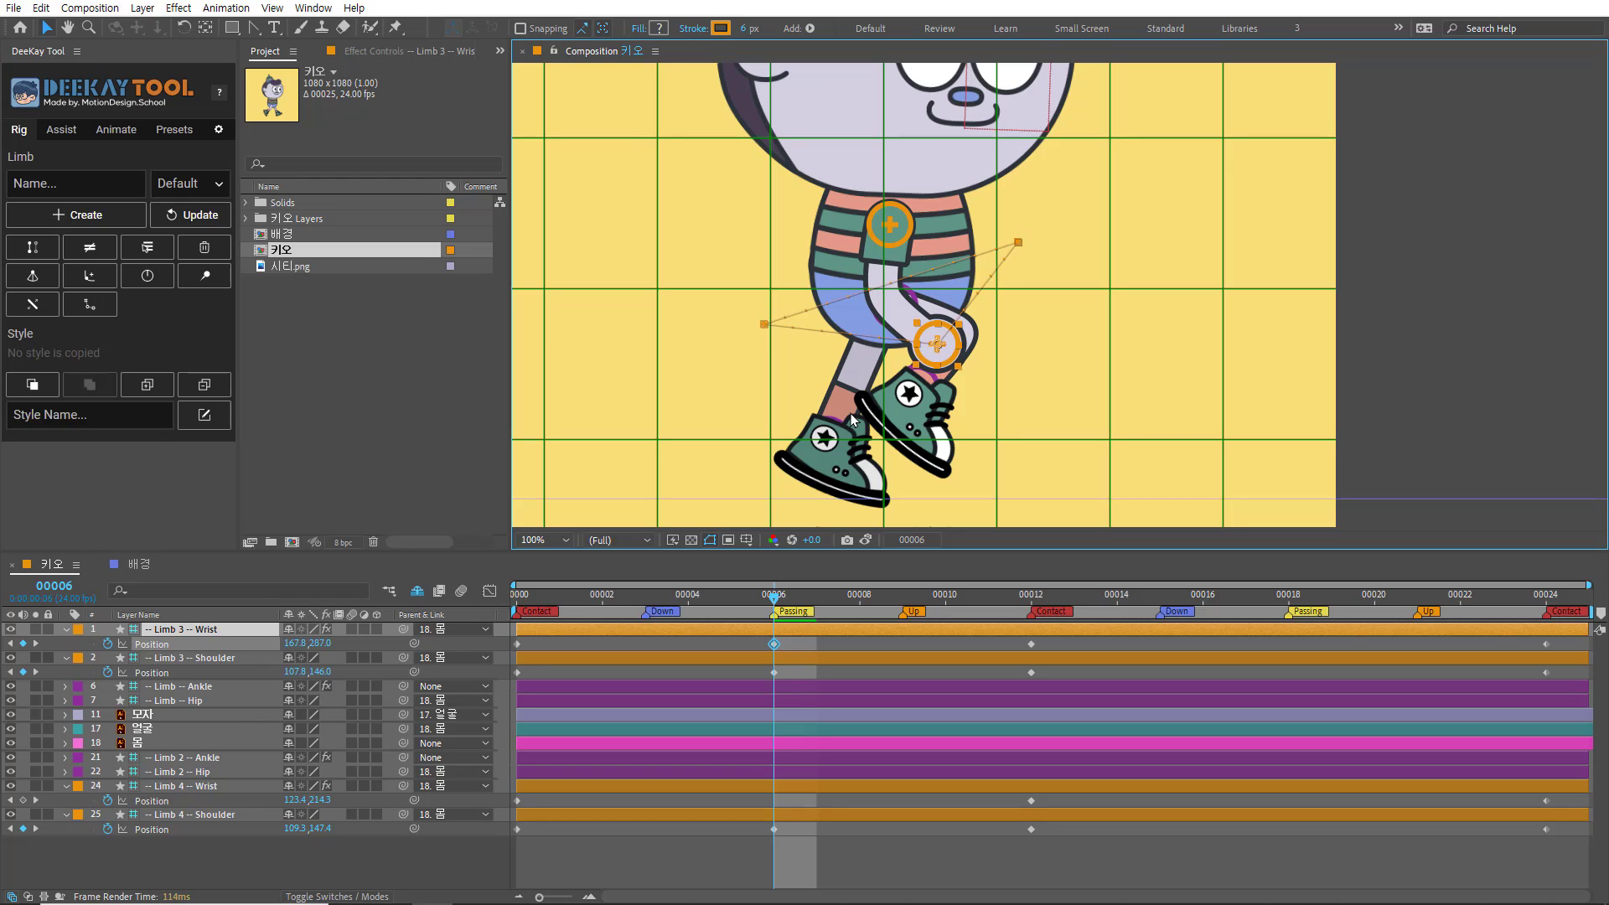
left_click(229, 791)
left_click(230, 814)
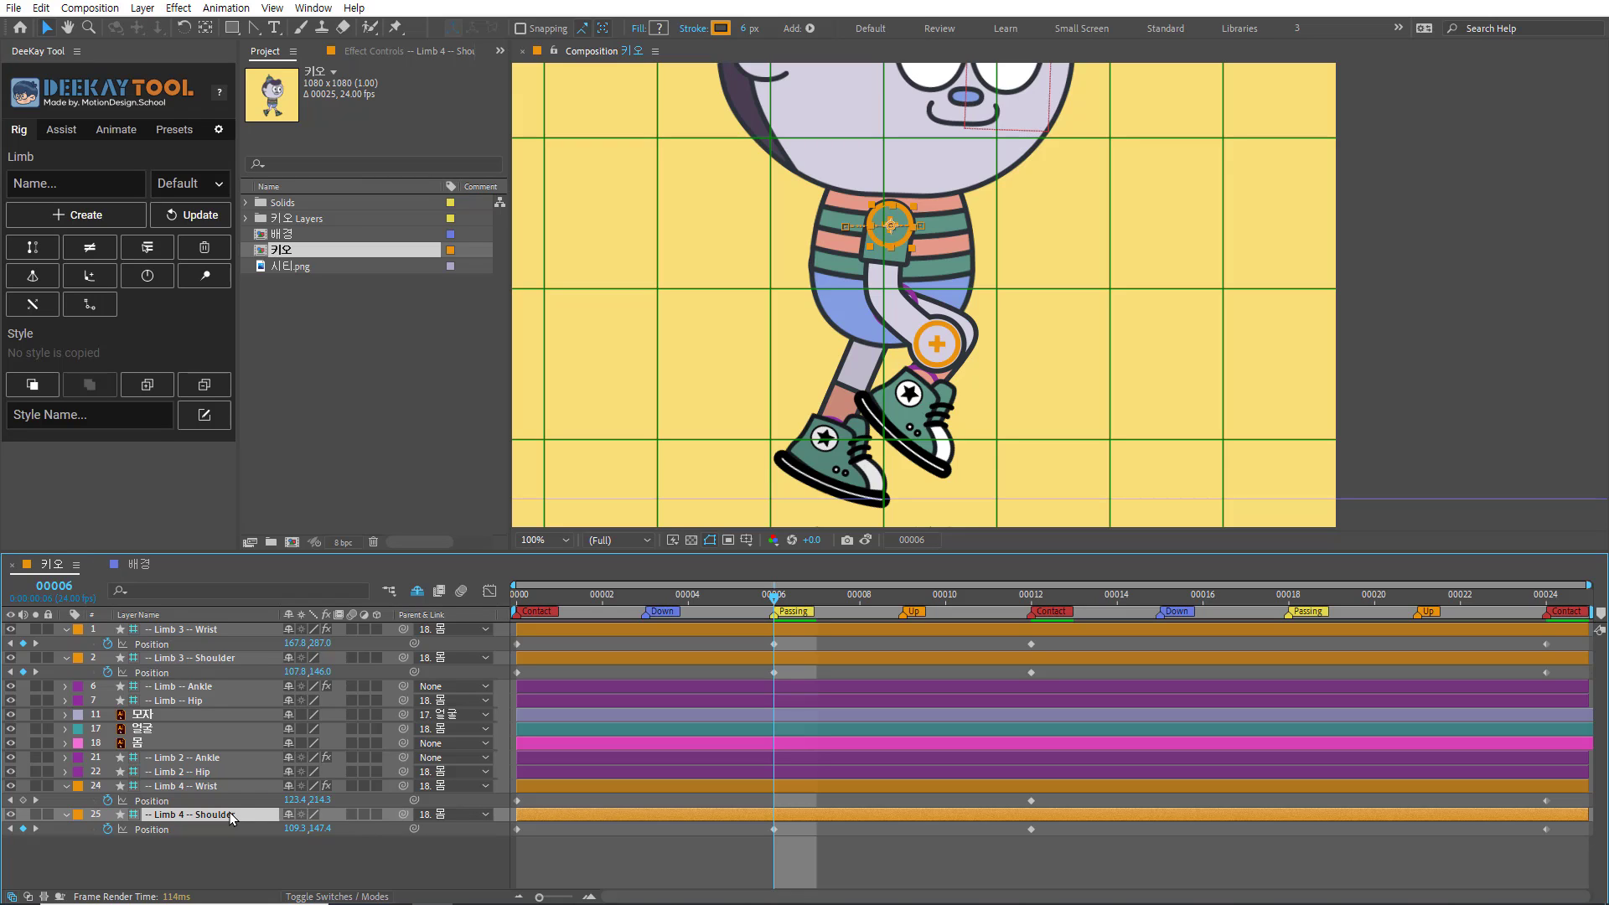
left_click(245, 784)
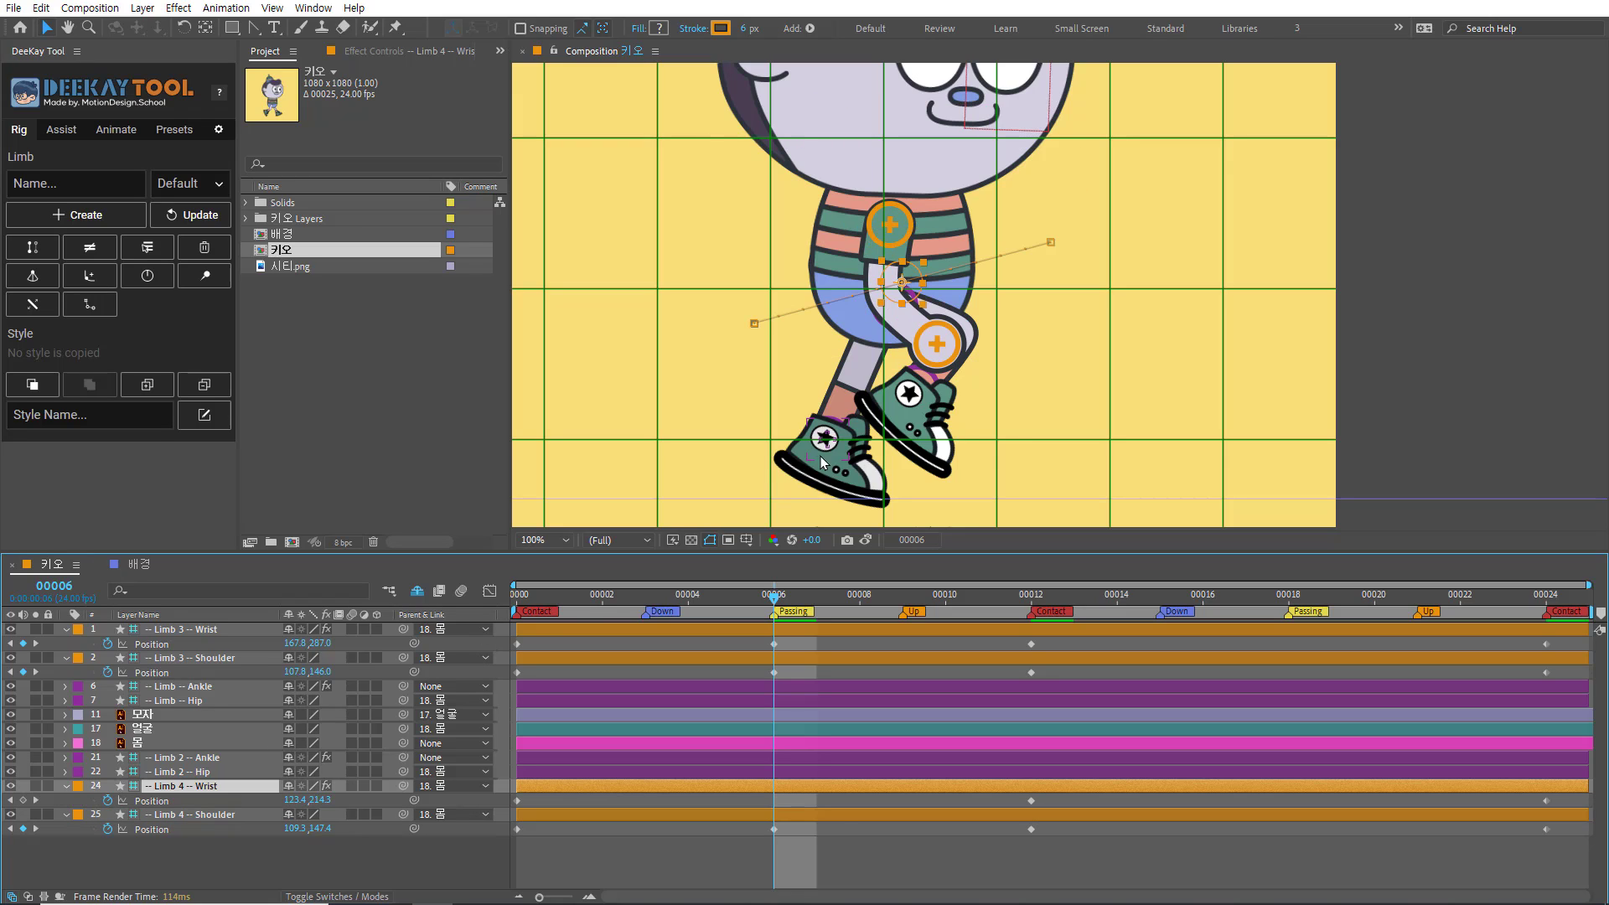
left_click_drag(903, 285, 932, 348)
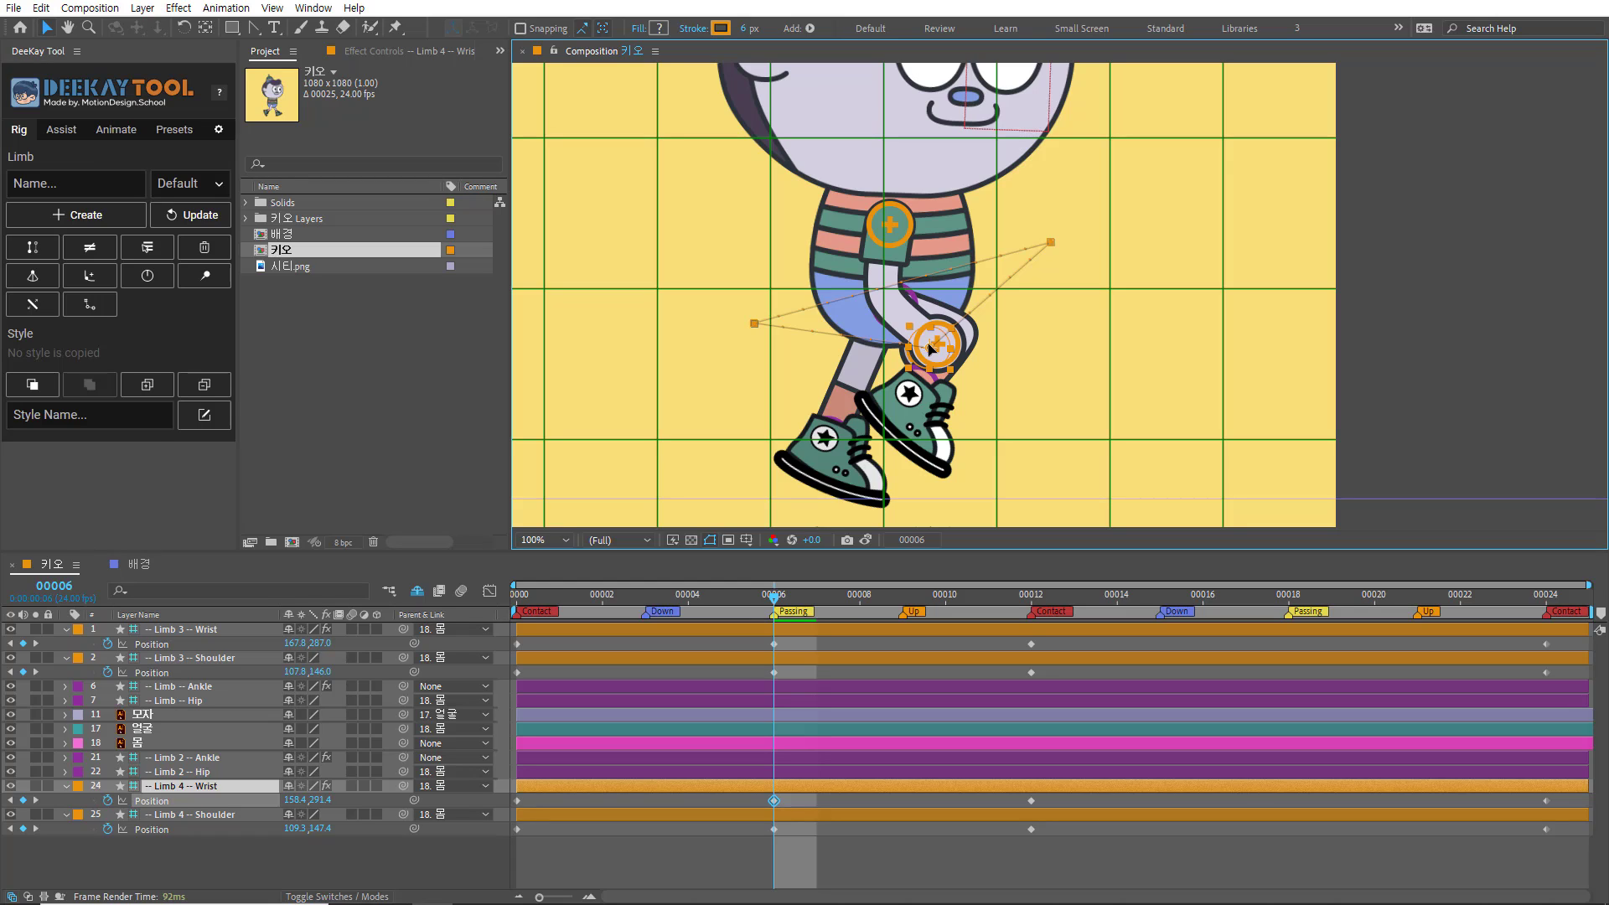
key("space")
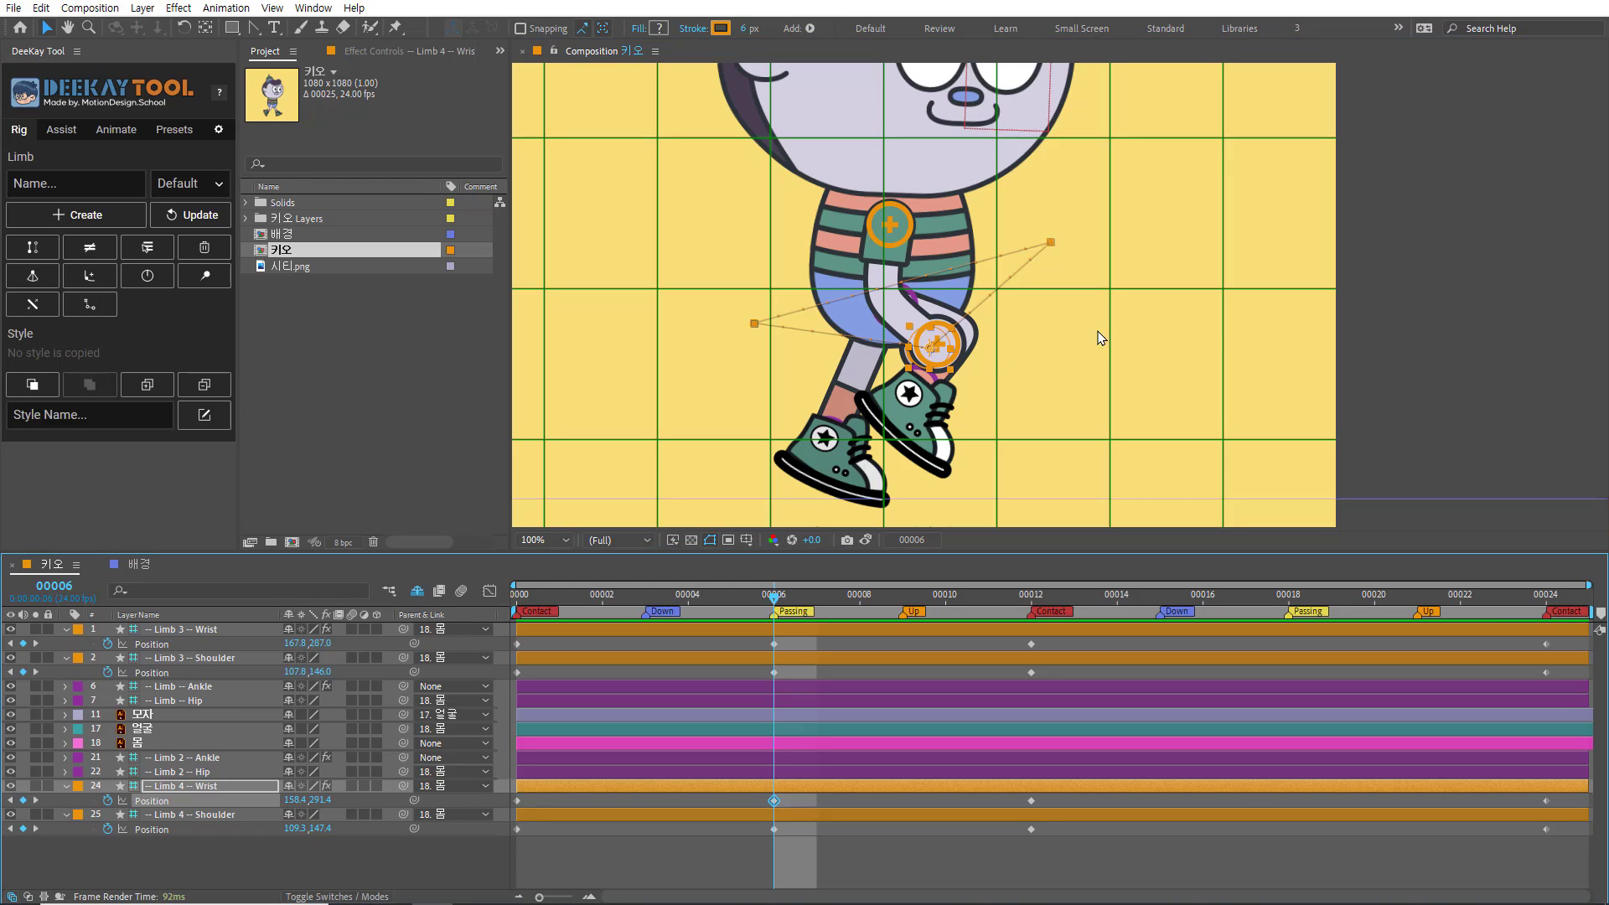
Step: At the frame 18 Passing marker, add Position keyframes on the Limb 3 and Limb 4 Shoulders, holding their current values
left_click(1290, 600)
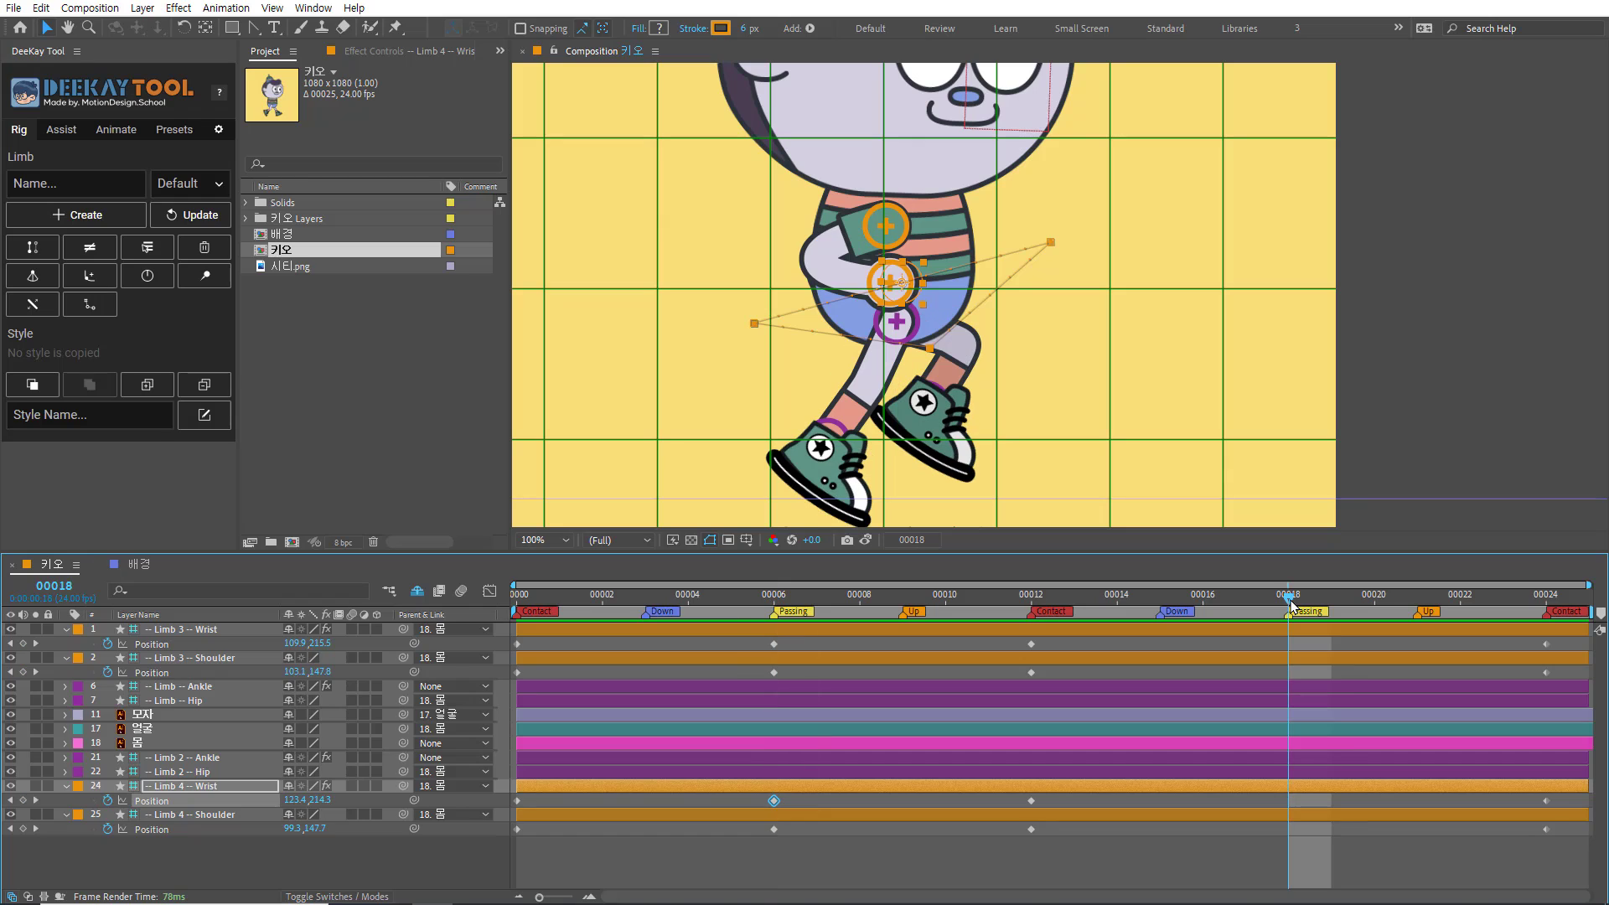
left_click(22, 672)
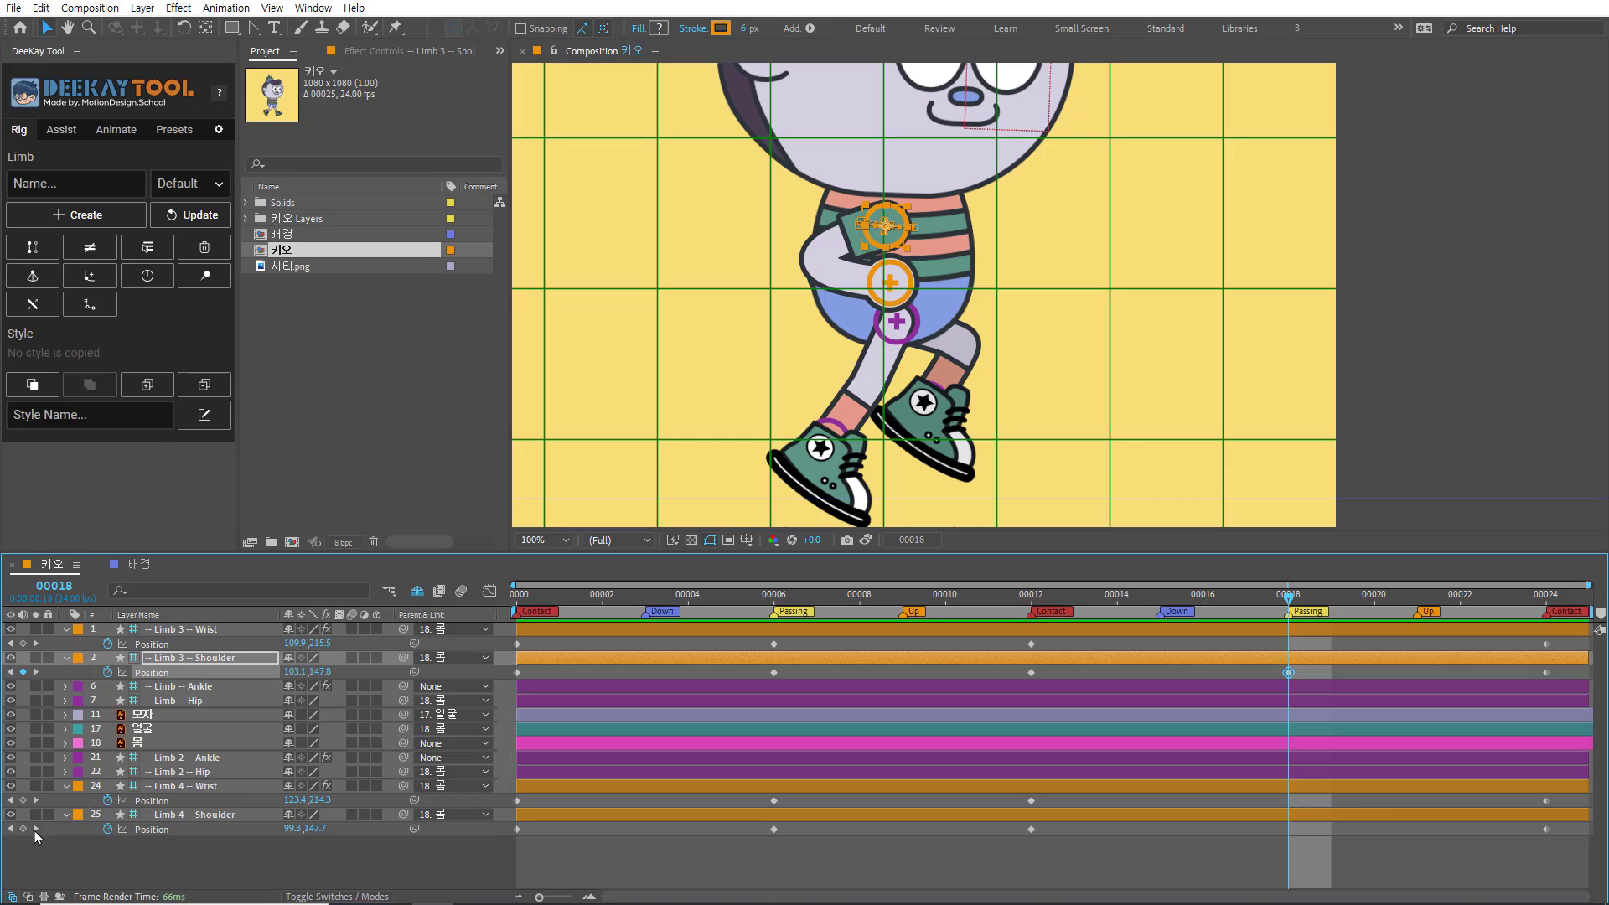
left_click(23, 830)
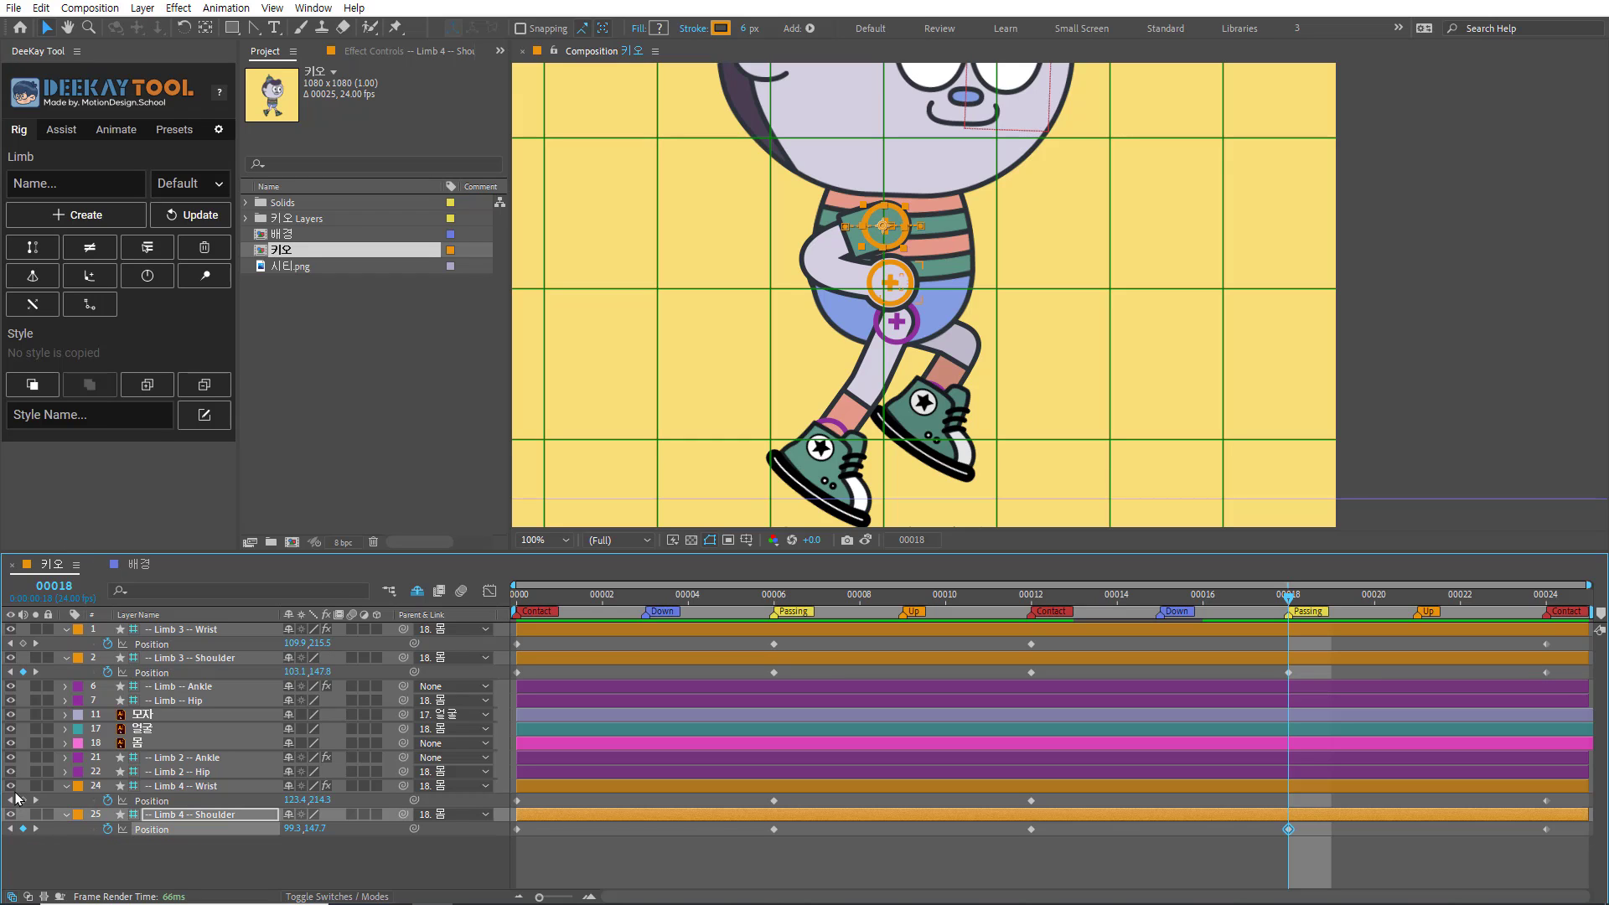
Step: At frame 18, keyframe both Wrists' Position and lower the Limb 3 Wrist to about 148.4, 271.5 and the Limb 4 Wrist to about 154.1, 278.5
left_click(23, 800)
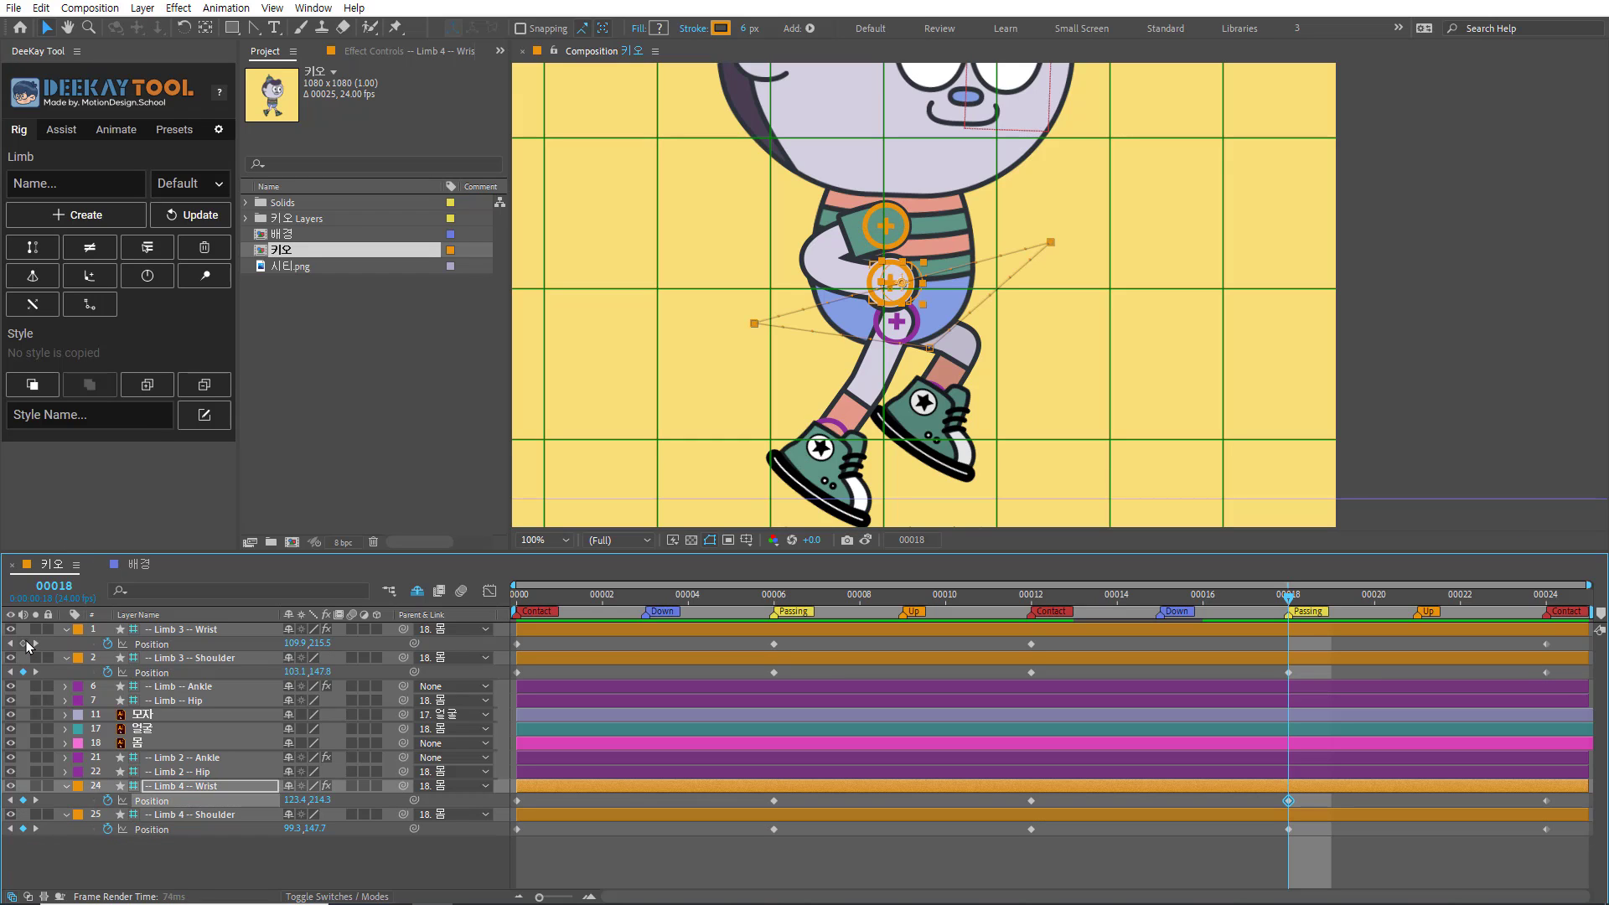
left_click(23, 644)
left_click(207, 633)
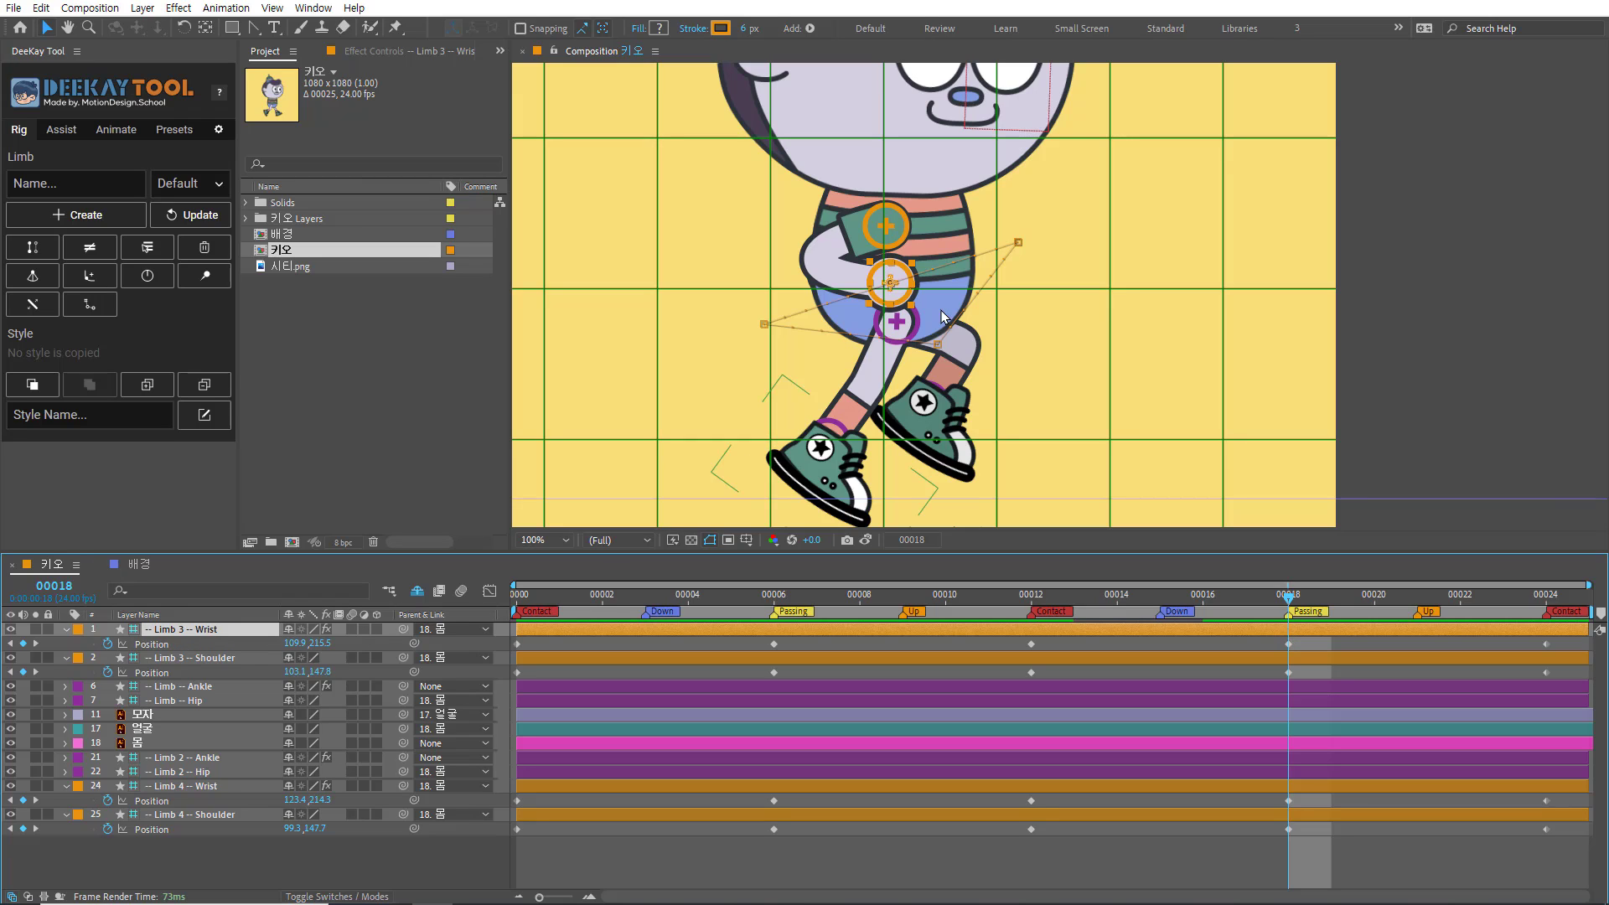
left_click_drag(893, 290, 922, 333)
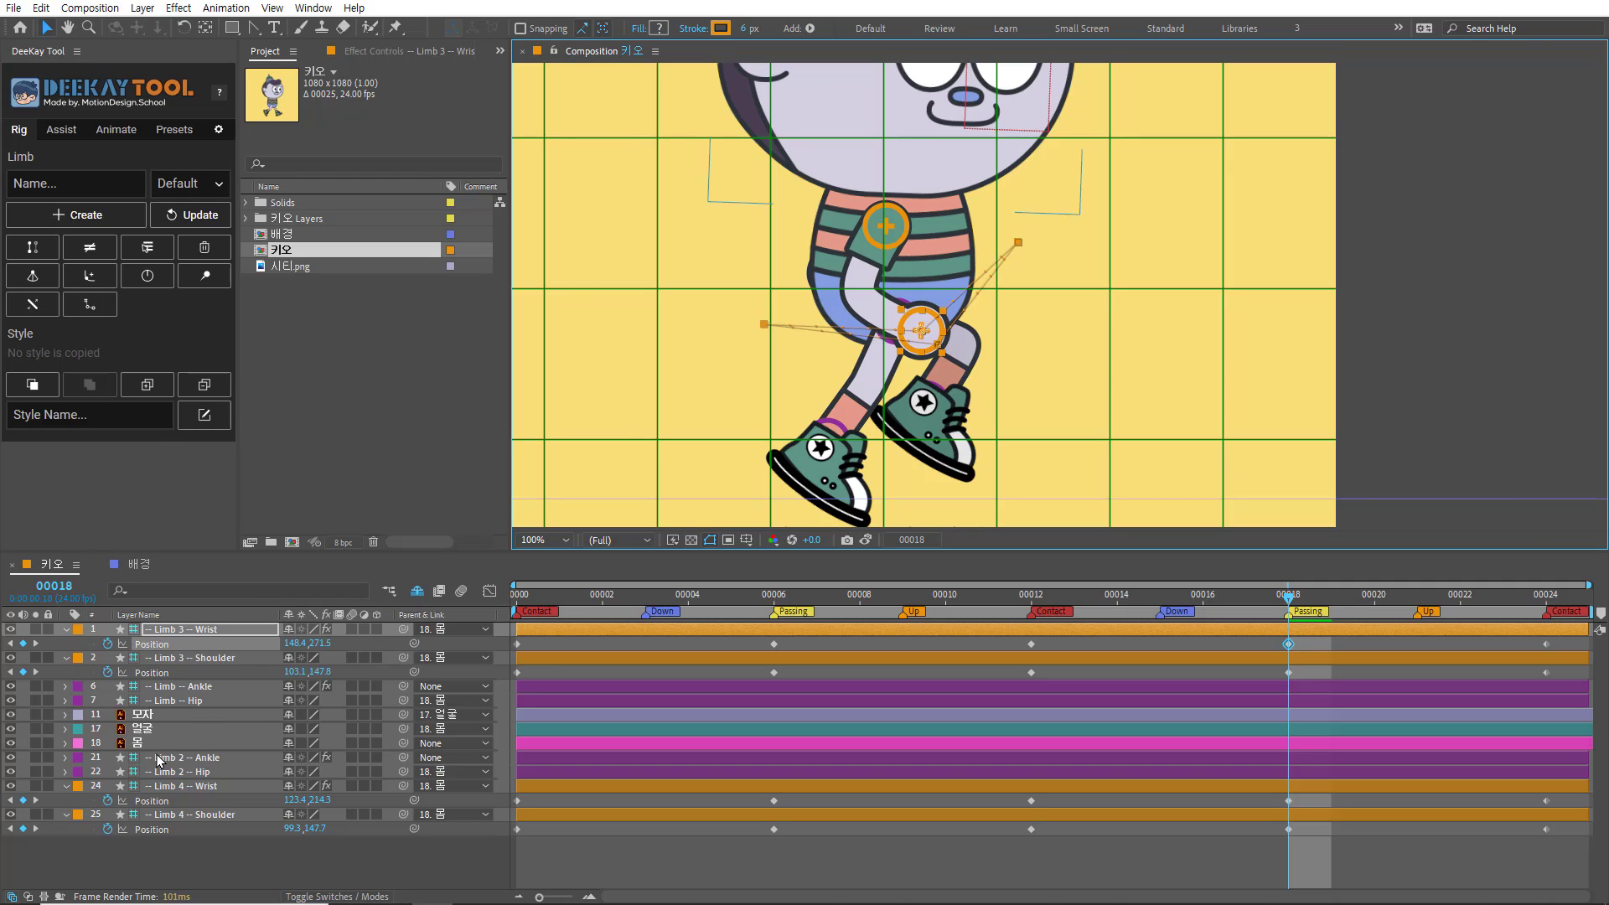
left_click(208, 788)
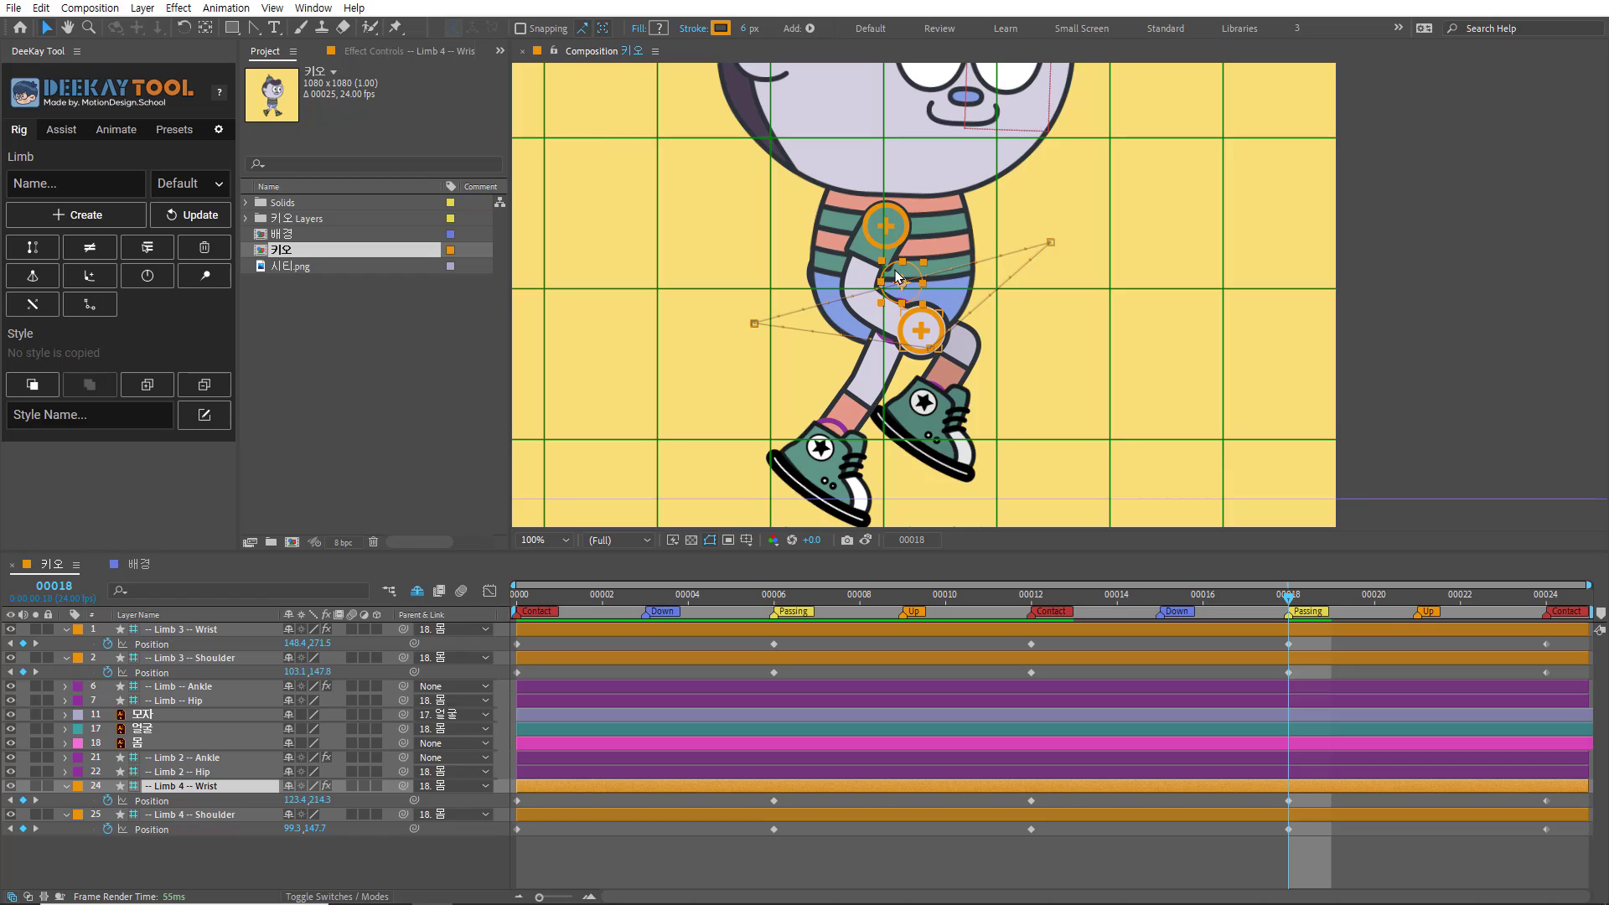
left_click_drag(903, 285, 926, 336)
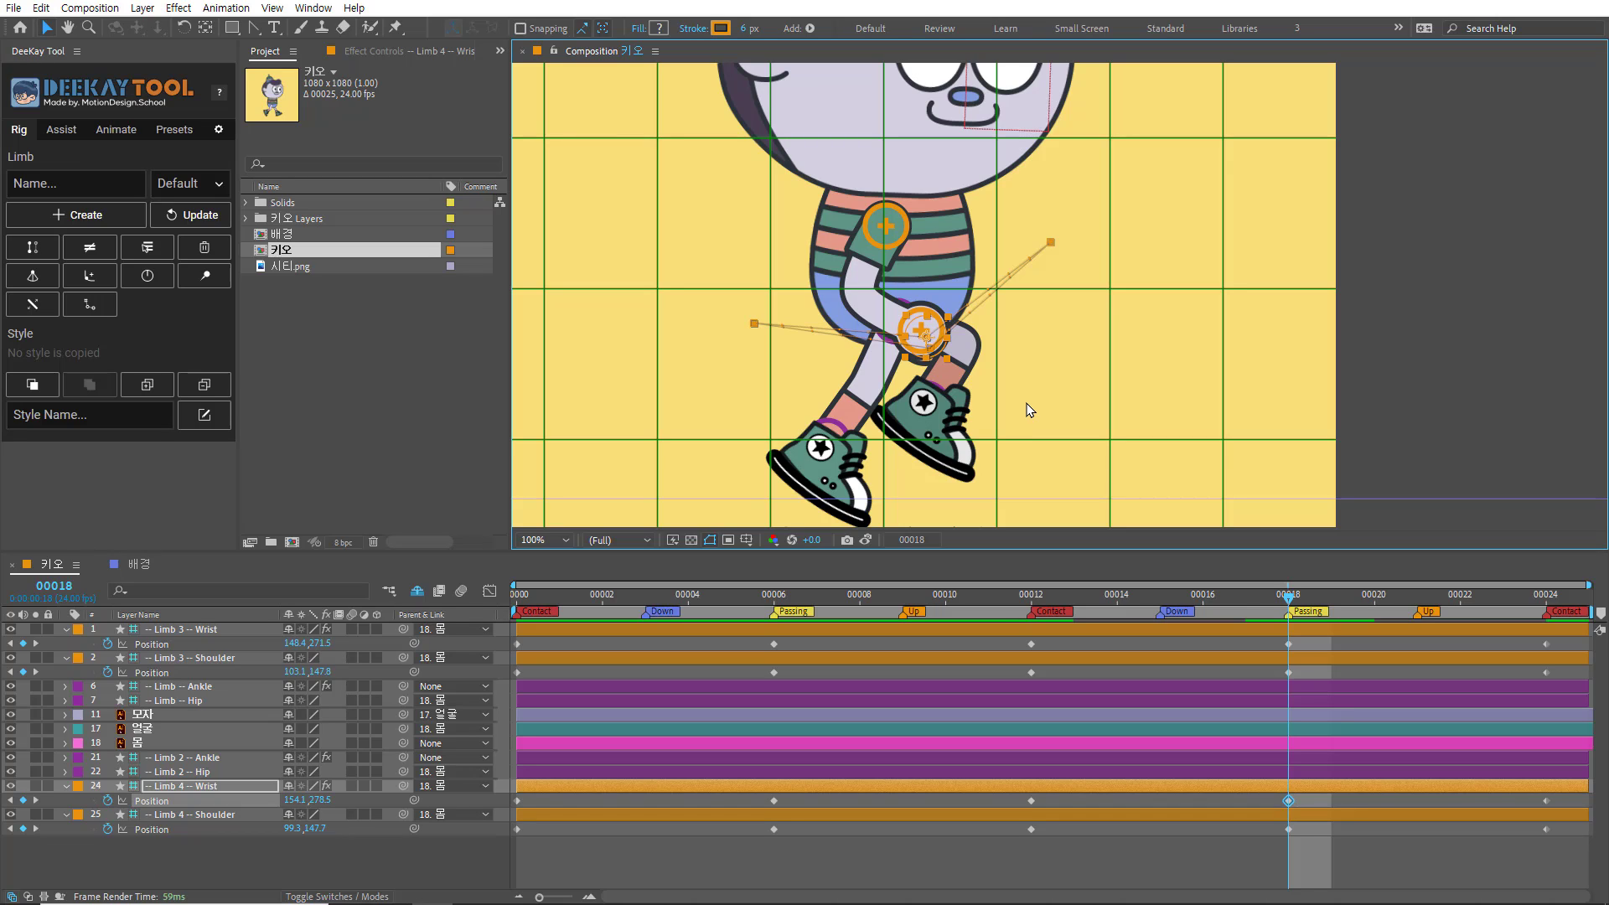
Step: Apply Easy Ease to all Position keyframes of the Limb 3 and Limb 4 Wrists and Shoulders
left_click(903, 838)
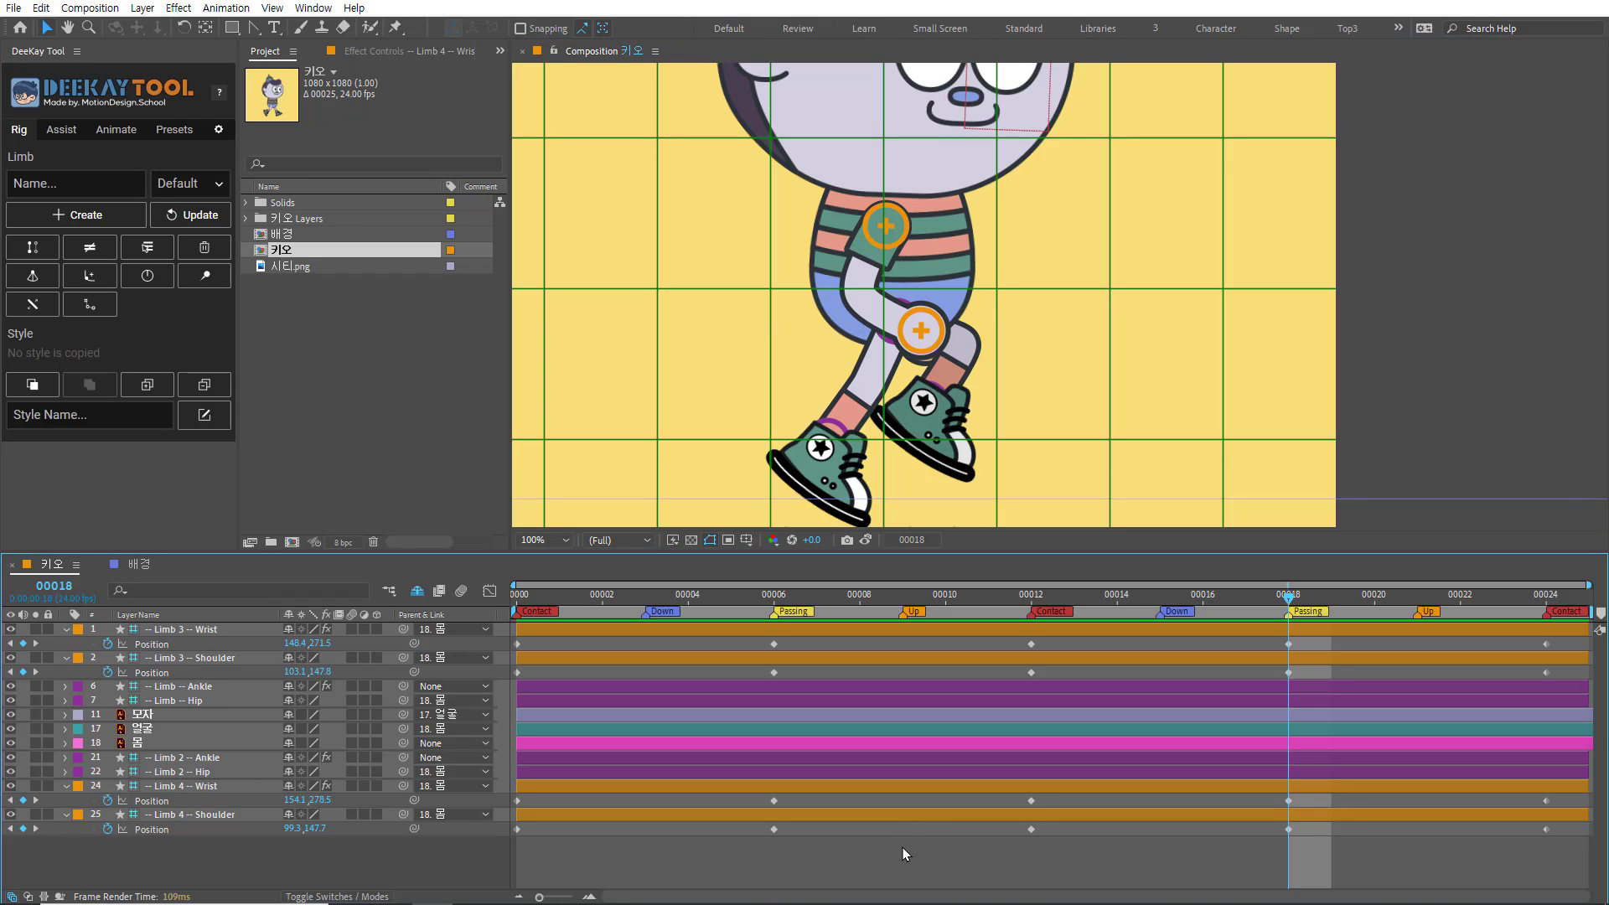
key("ctrl+alt+a")
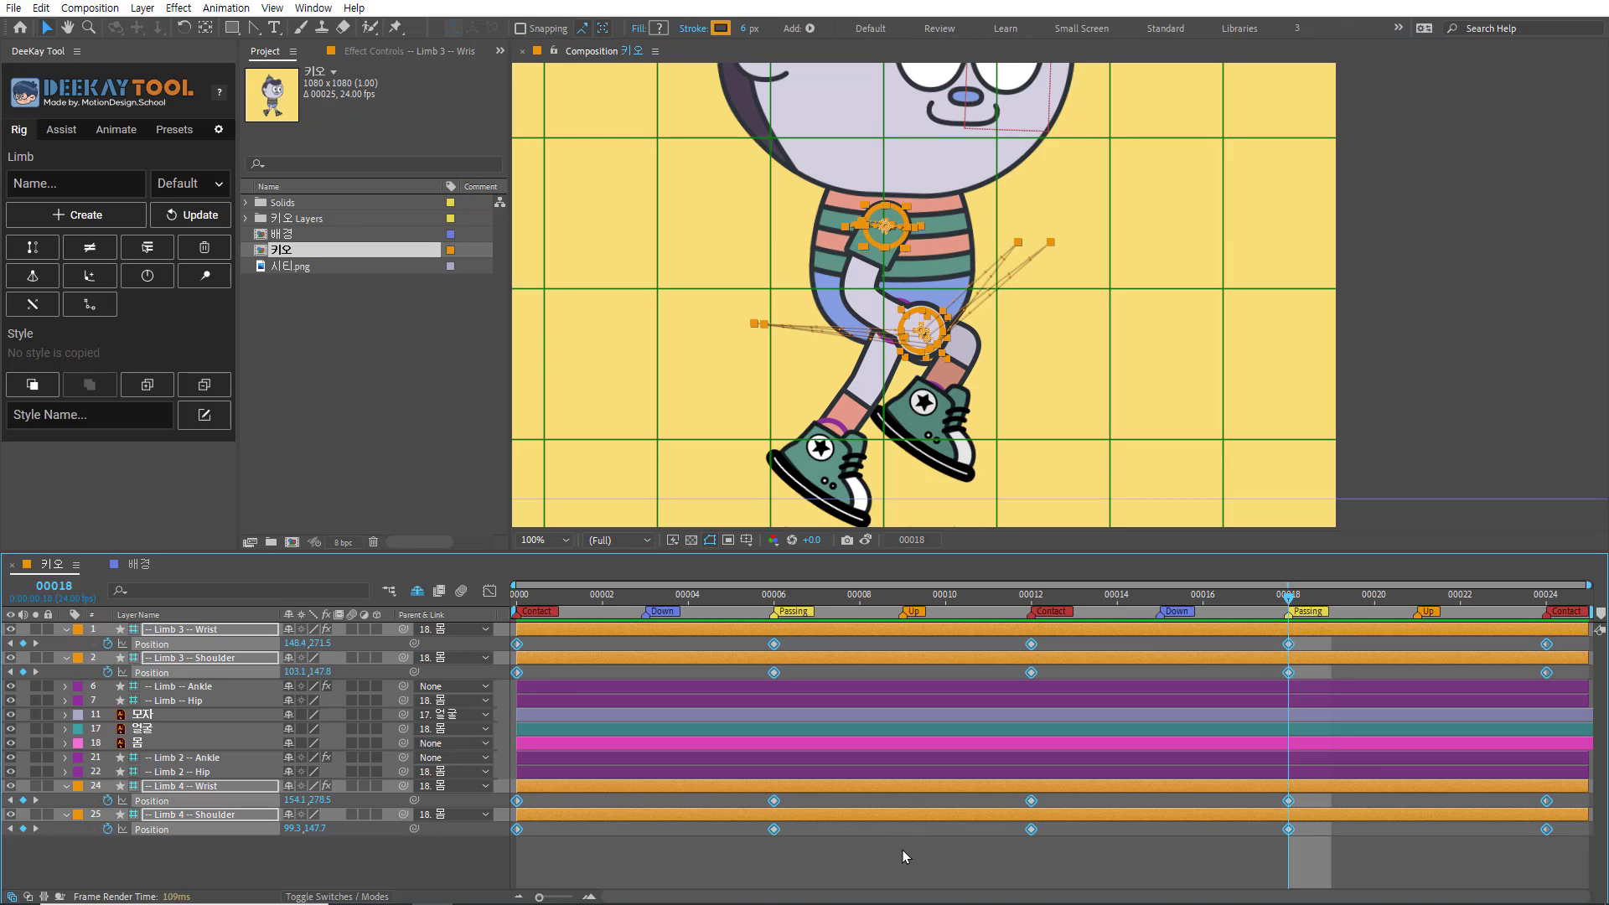
key("F9")
Step: Convert the selected arm keyframes' motion paths to smooth curves with the Convert Vertex tool
left_click(260, 32)
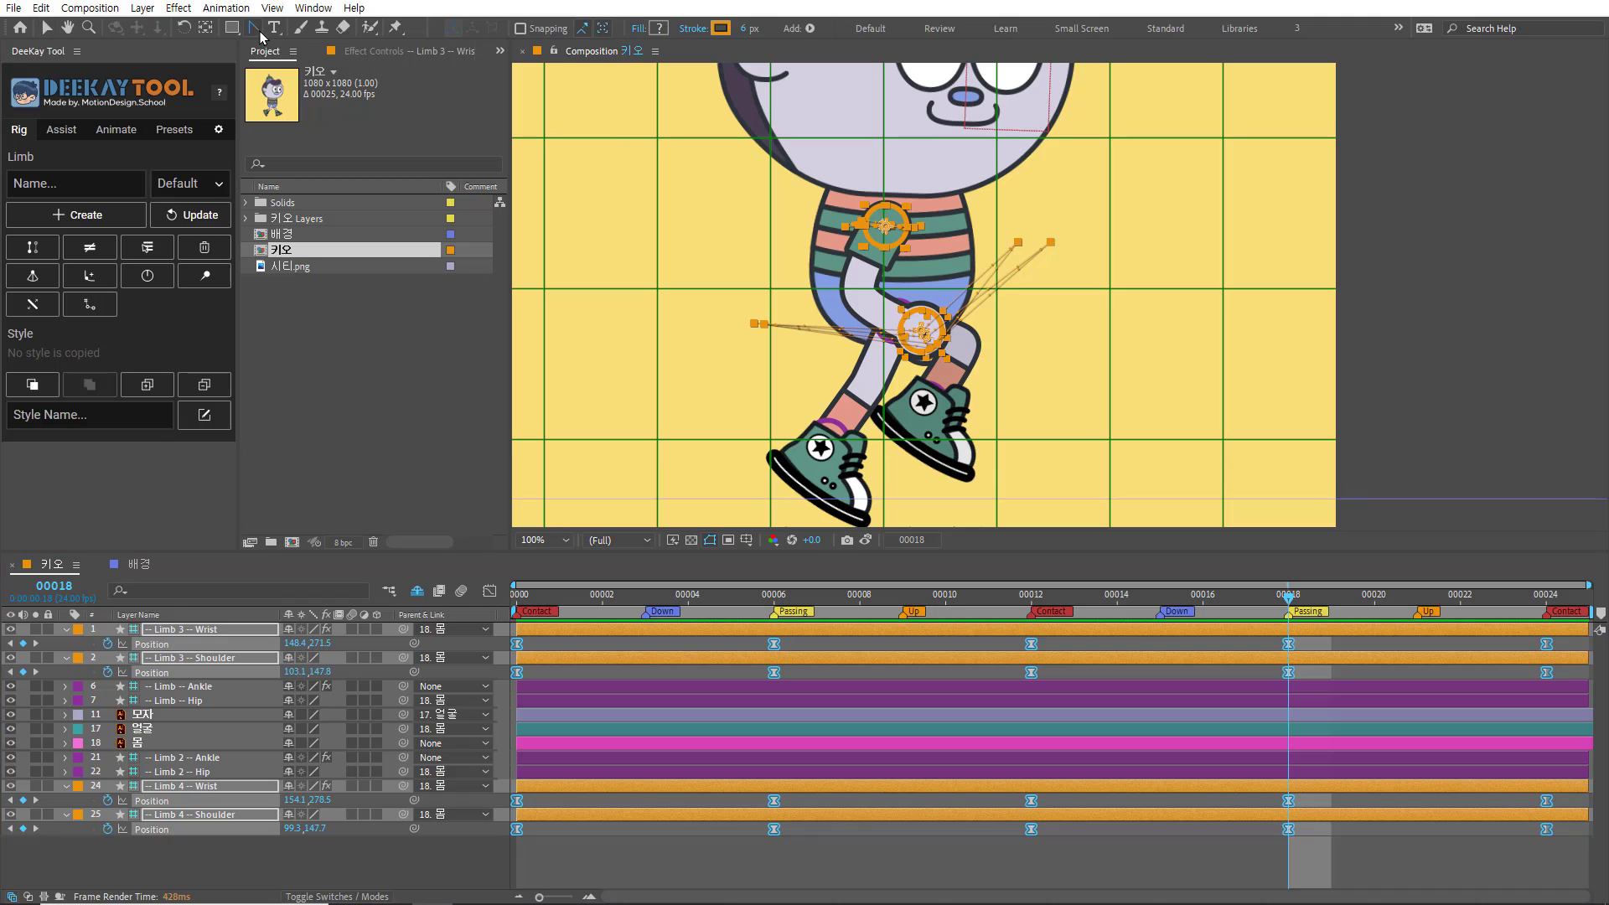
left_click(922, 336)
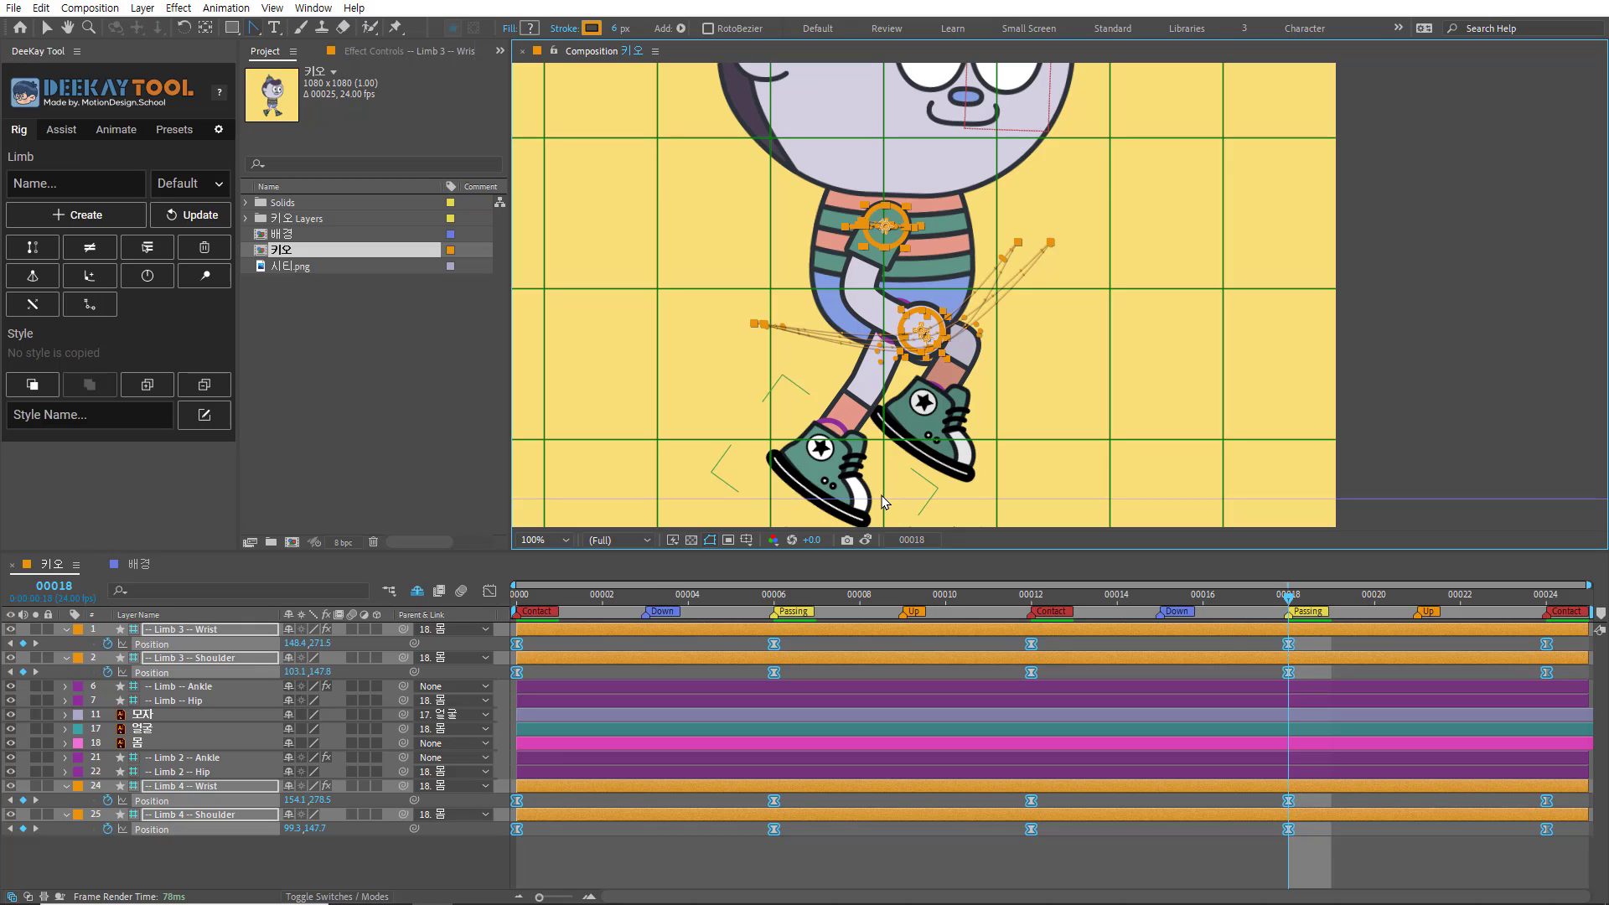
key("v")
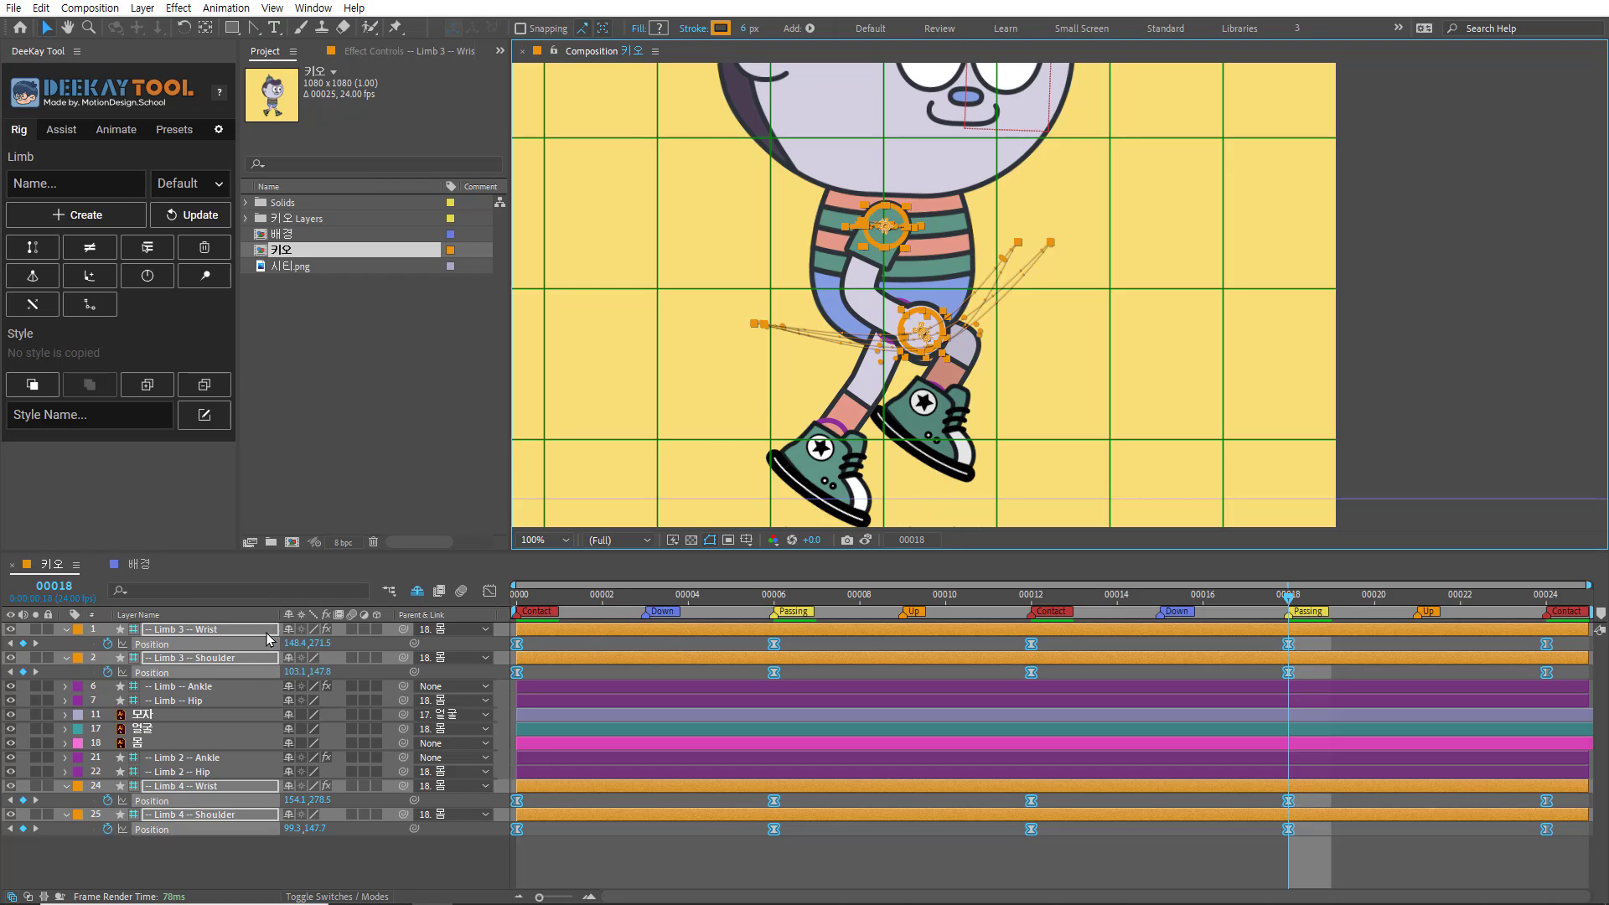
left_click(320, 852)
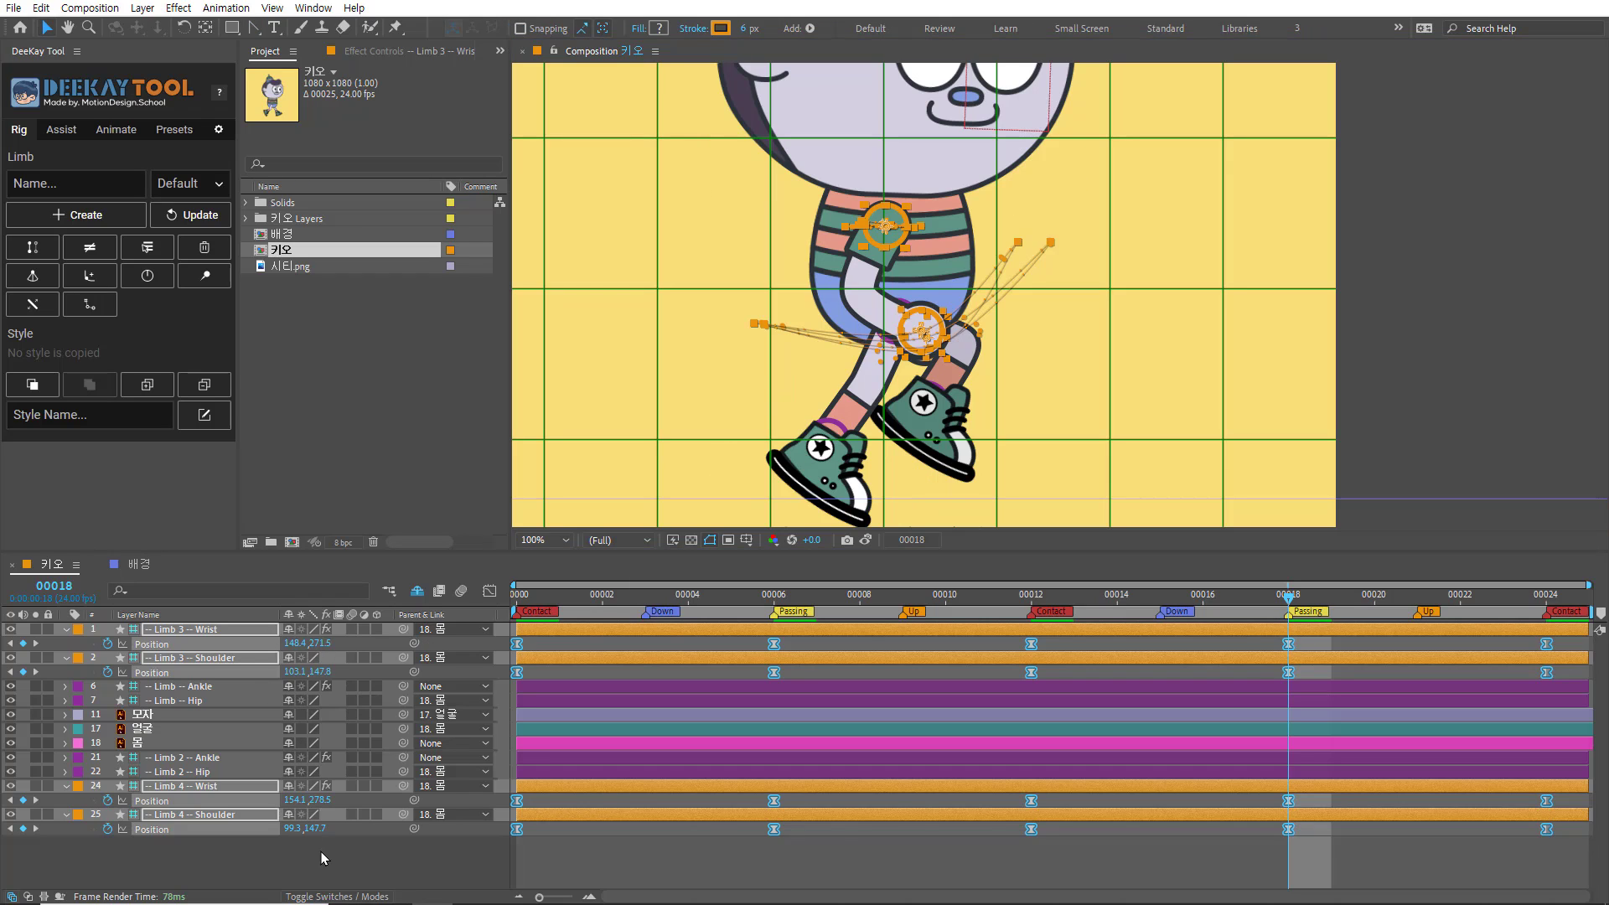
Step: Raise the Limb 3 Wrist slightly to about 147.3, 266.5 at frame 18
left_click(250, 631)
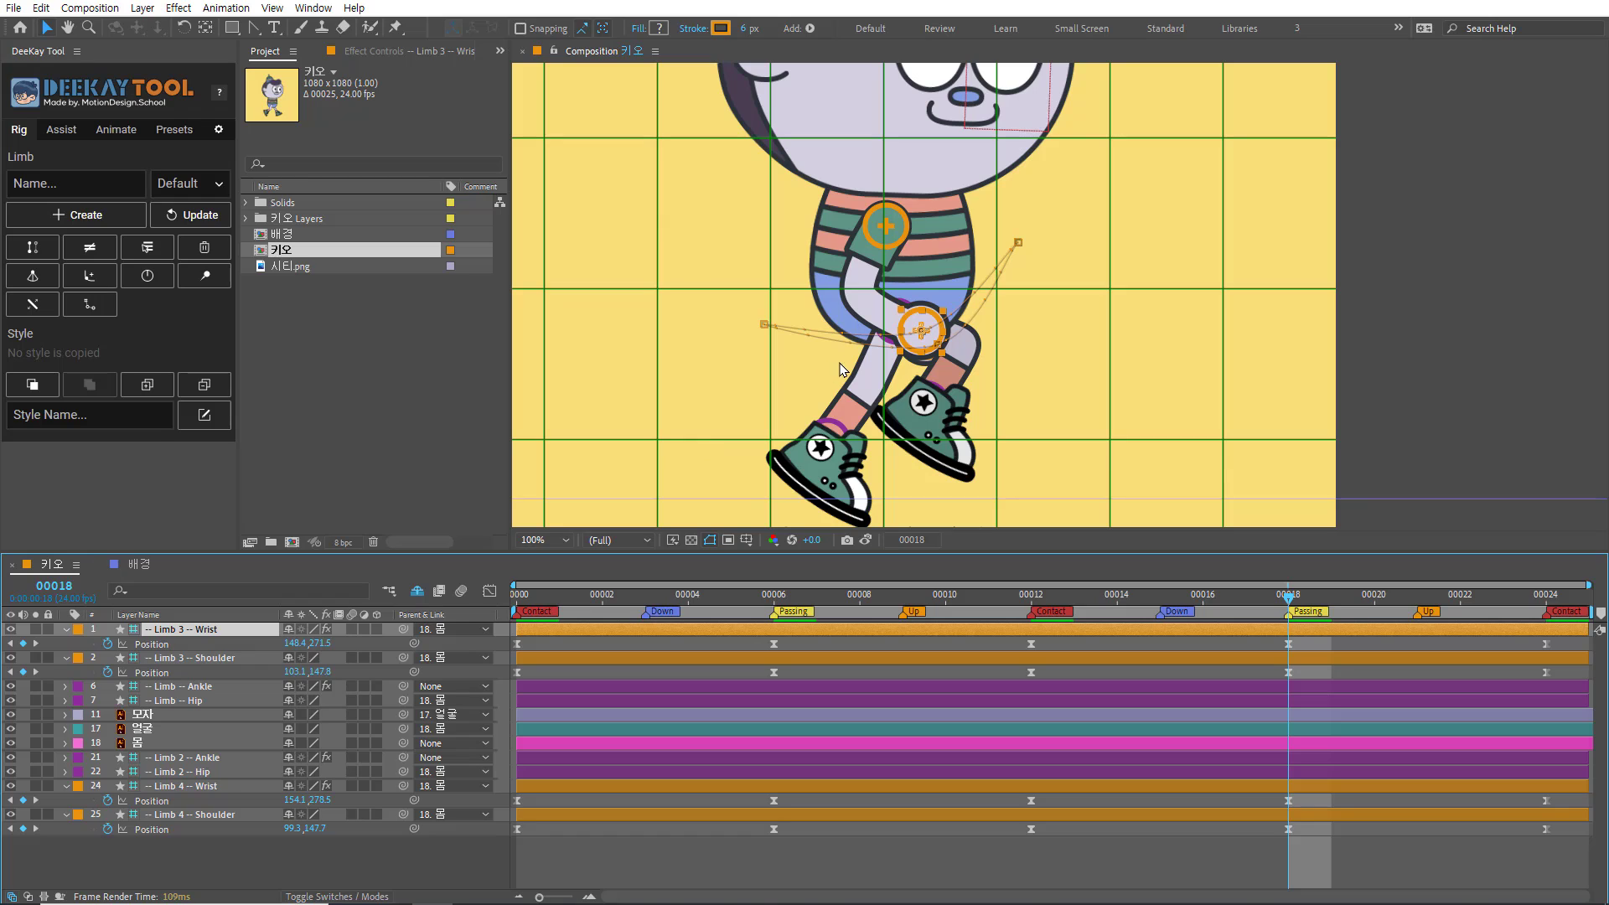
left_click(920, 331)
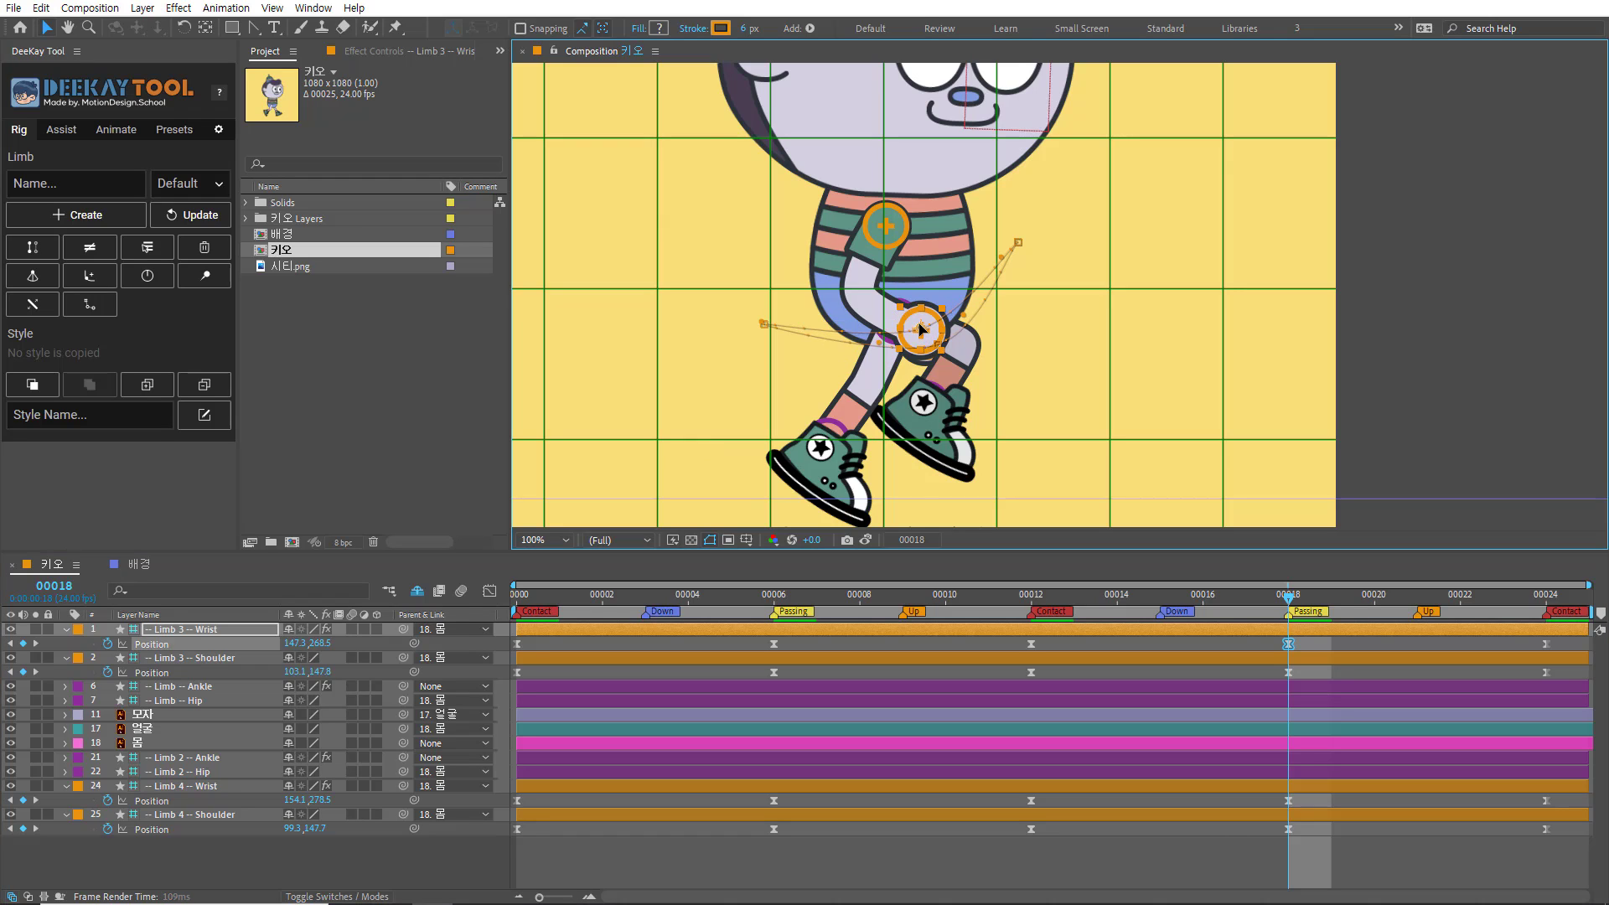
left_click_drag(920, 331, 919, 326)
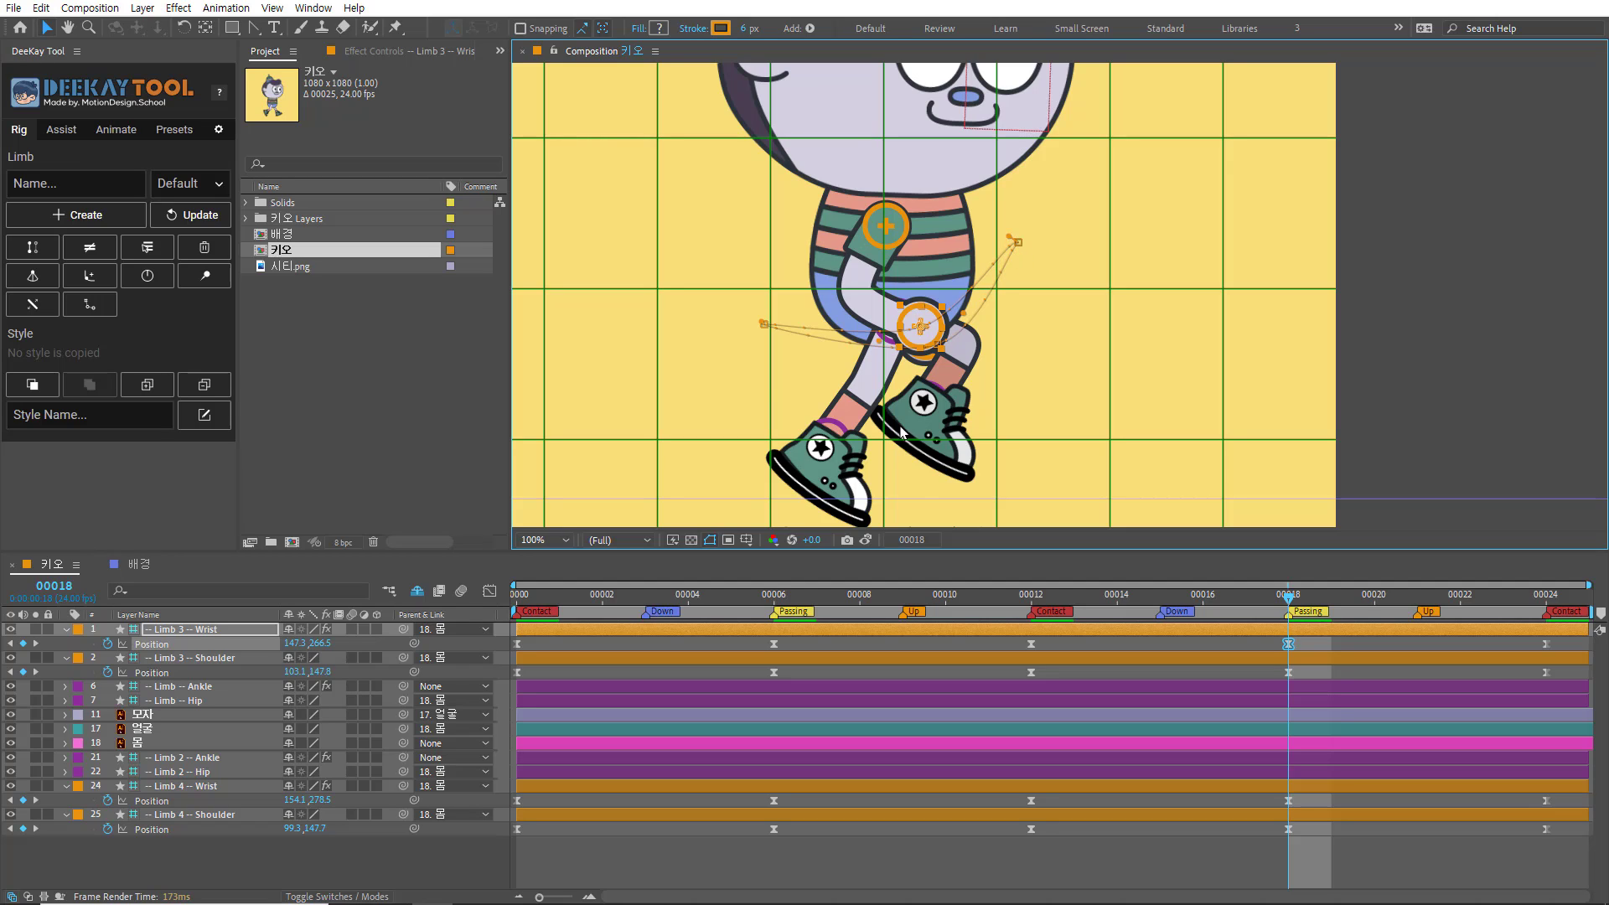
left_click(772, 342)
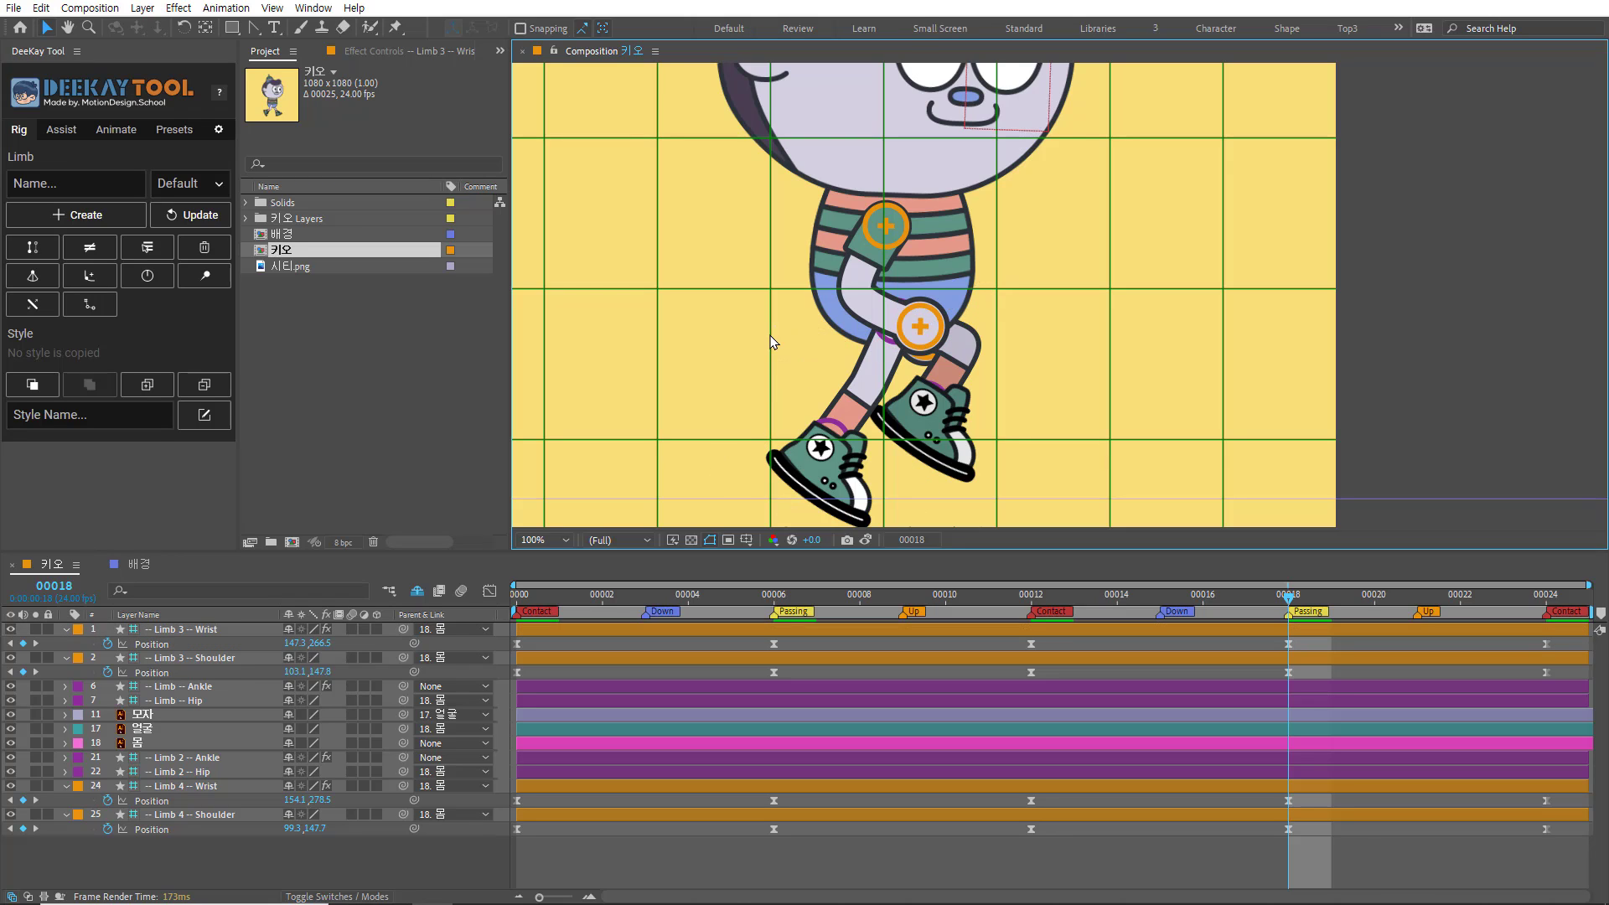
Step: Extend the Limb 3 Wrist's motion path handles at the frame 12 keyframe almost vertically, rounding the rear end of the swing
left_click(238, 633)
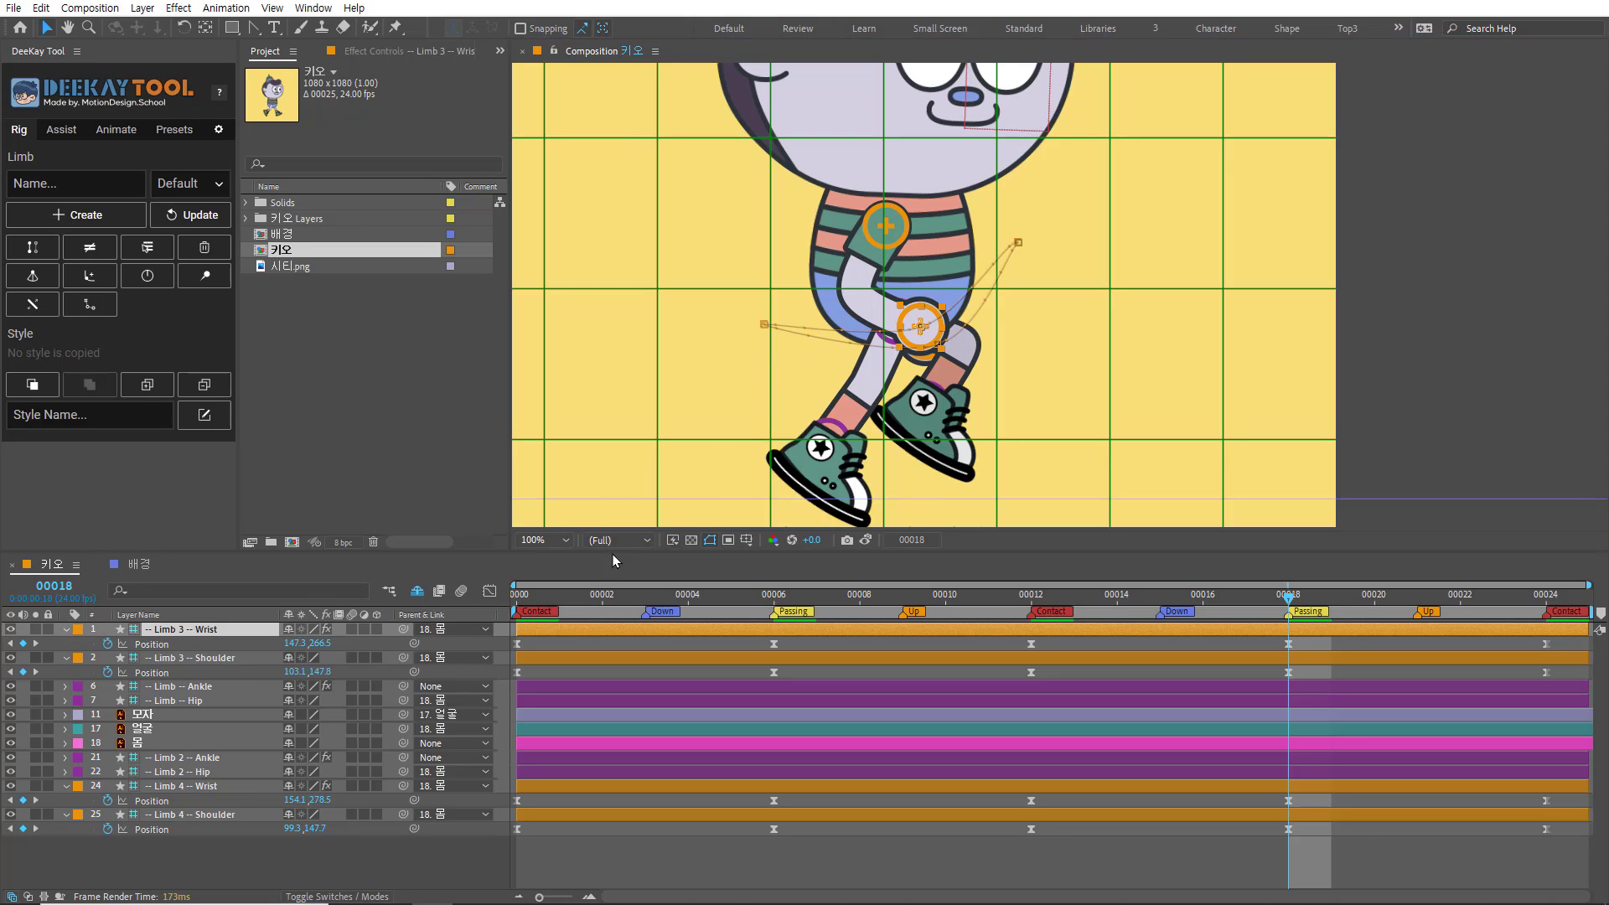
left_click(765, 328)
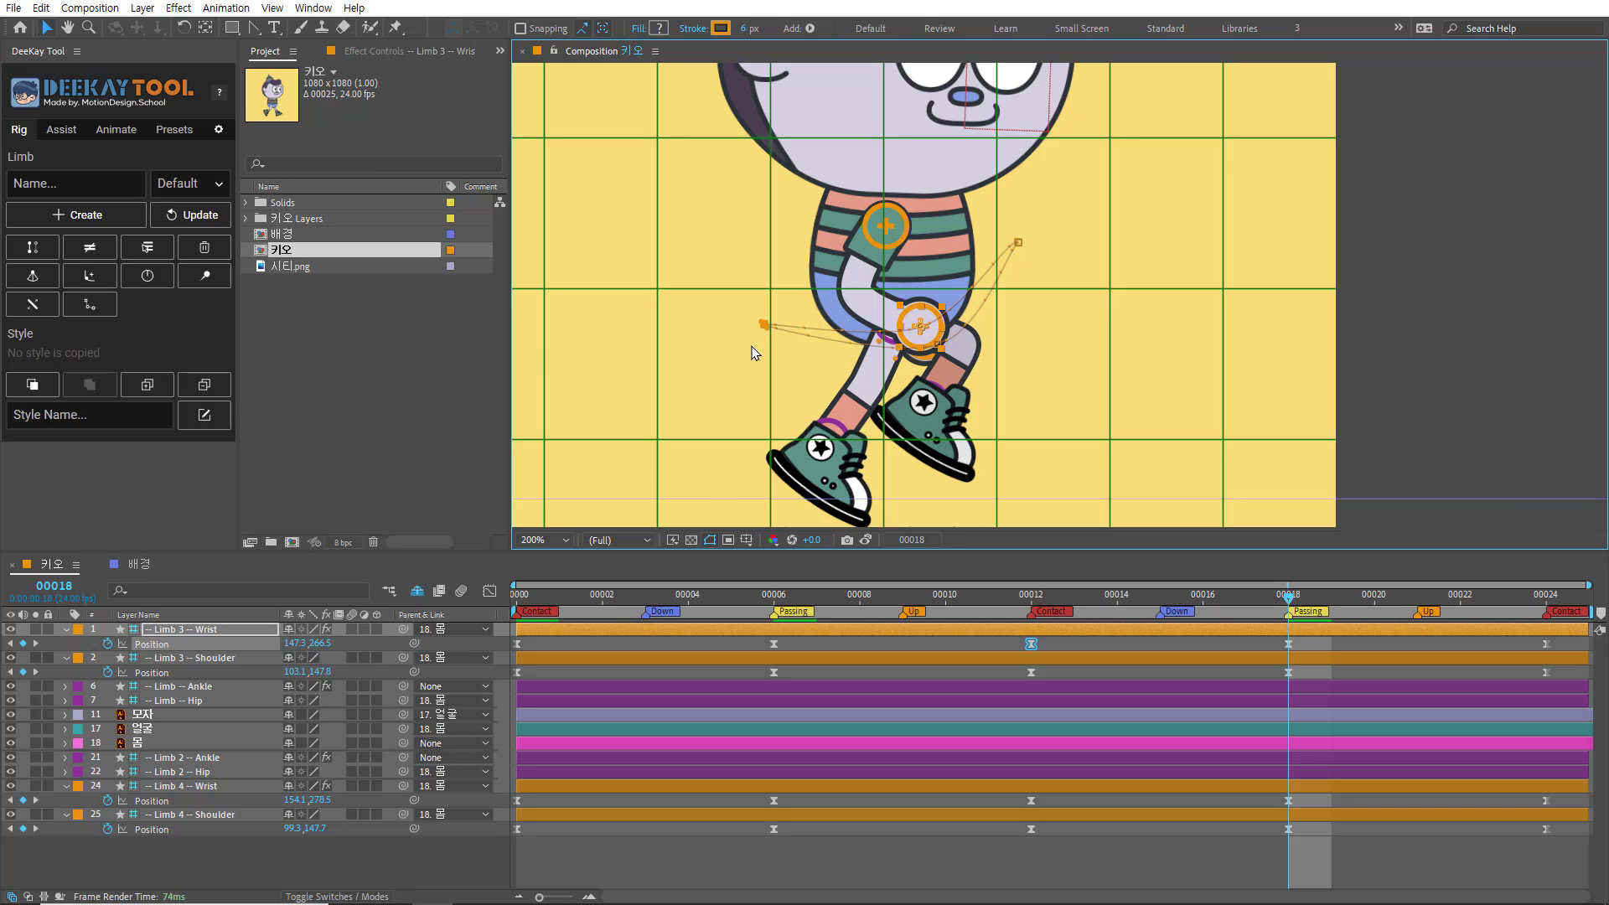
key("period")
left_click_drag(936, 241, 1218, 218)
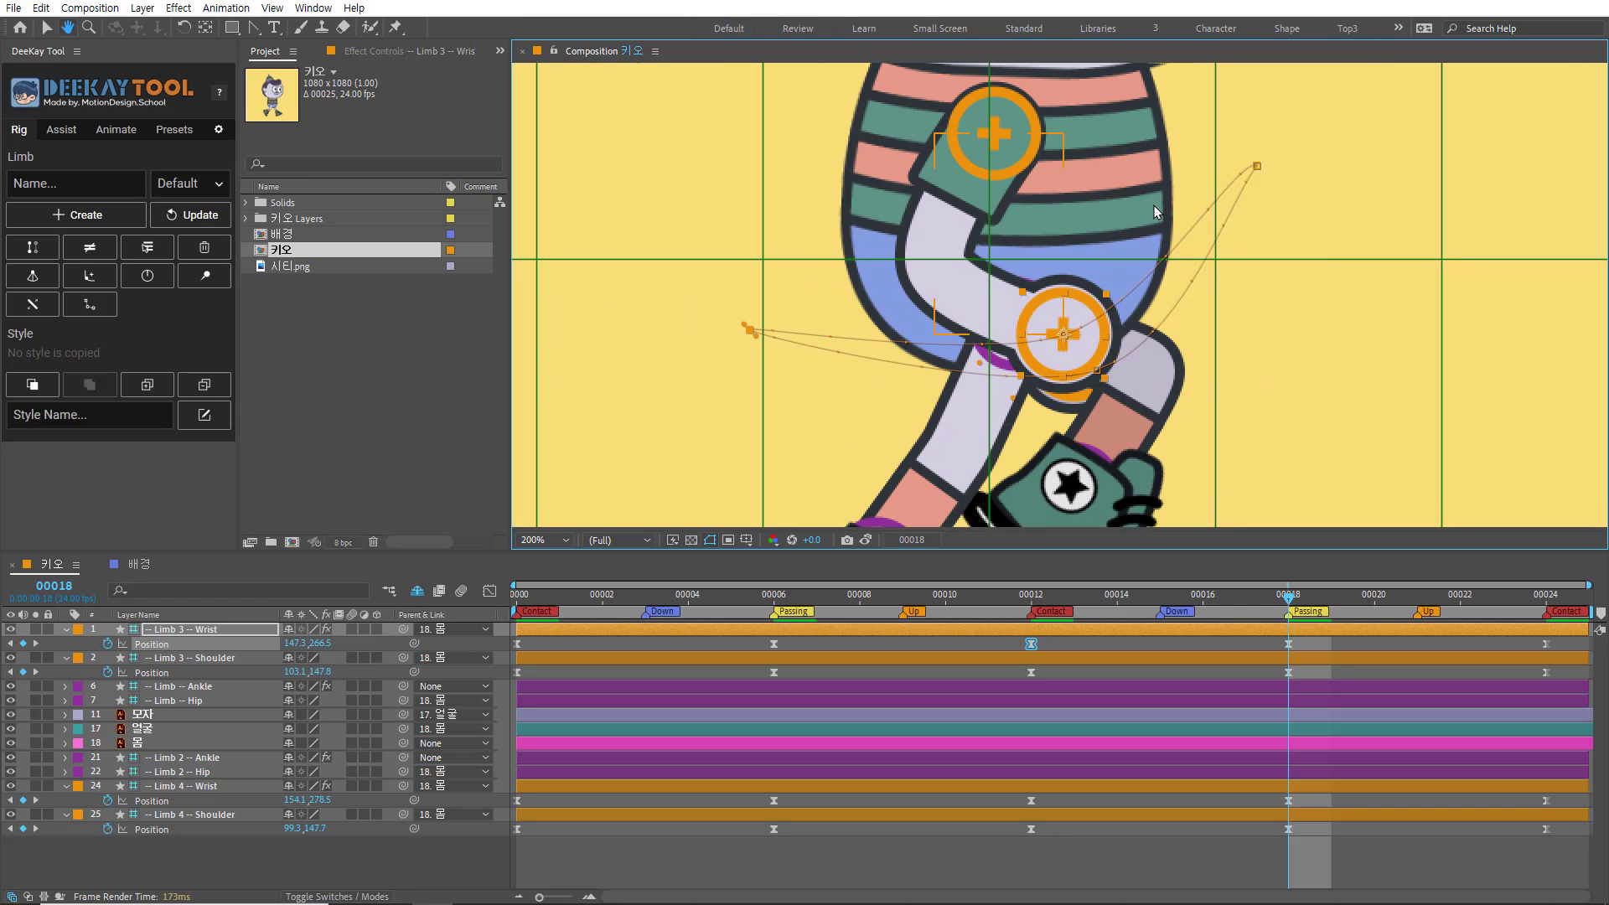
left_click(1257, 183)
key("ctrl+z")
scroll(744, 363, "up", 1)
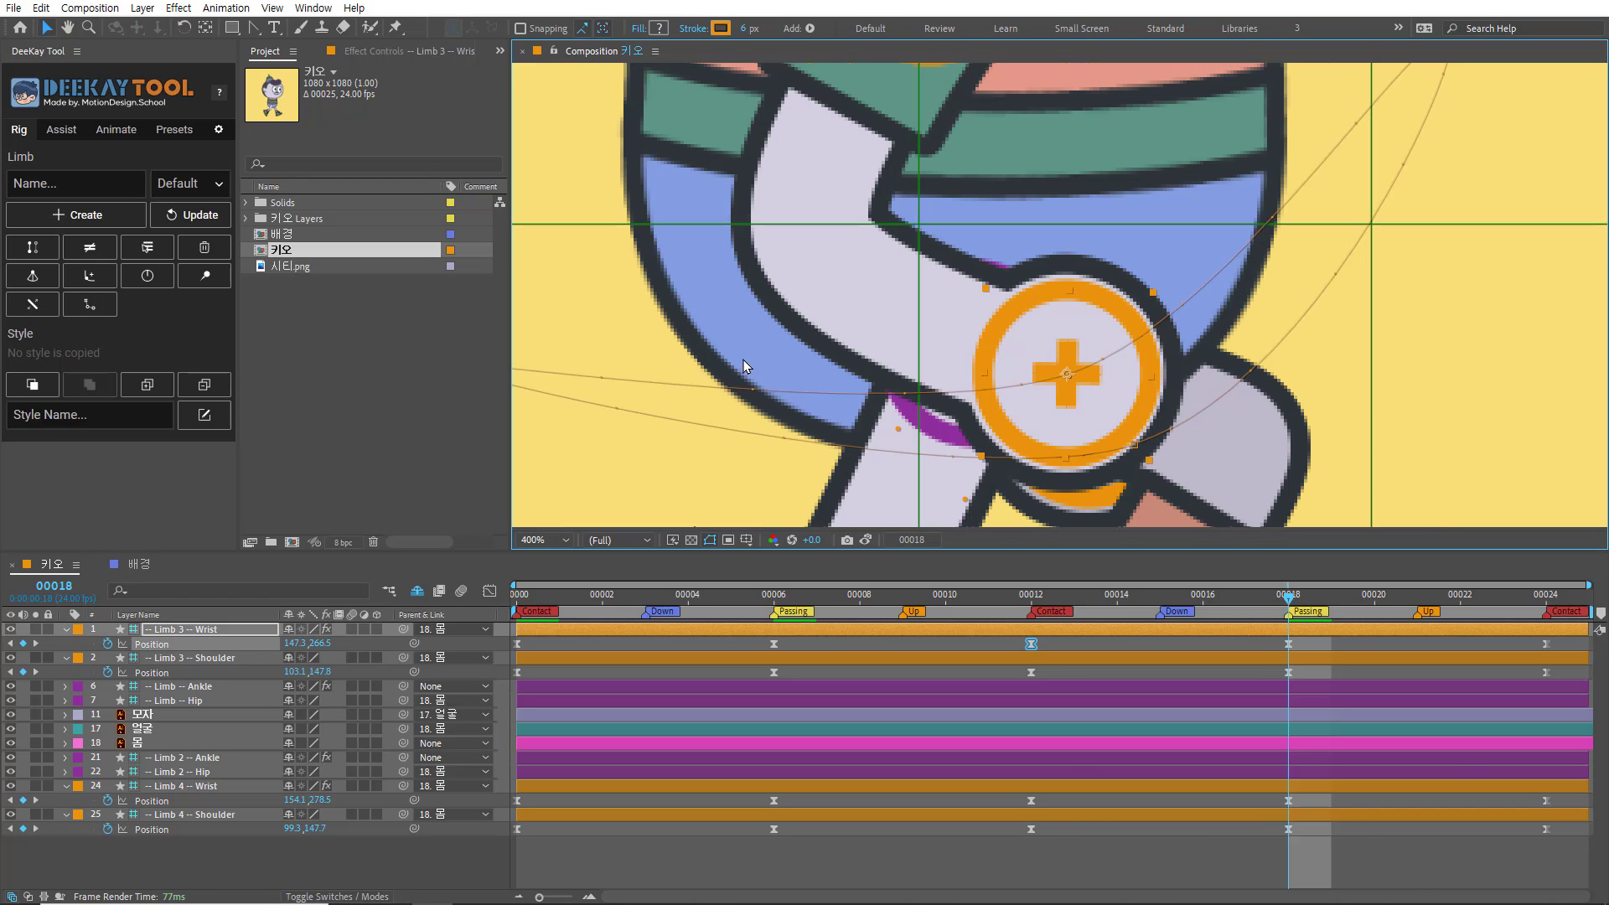
left_click_drag(1147, 352, 1604, 359)
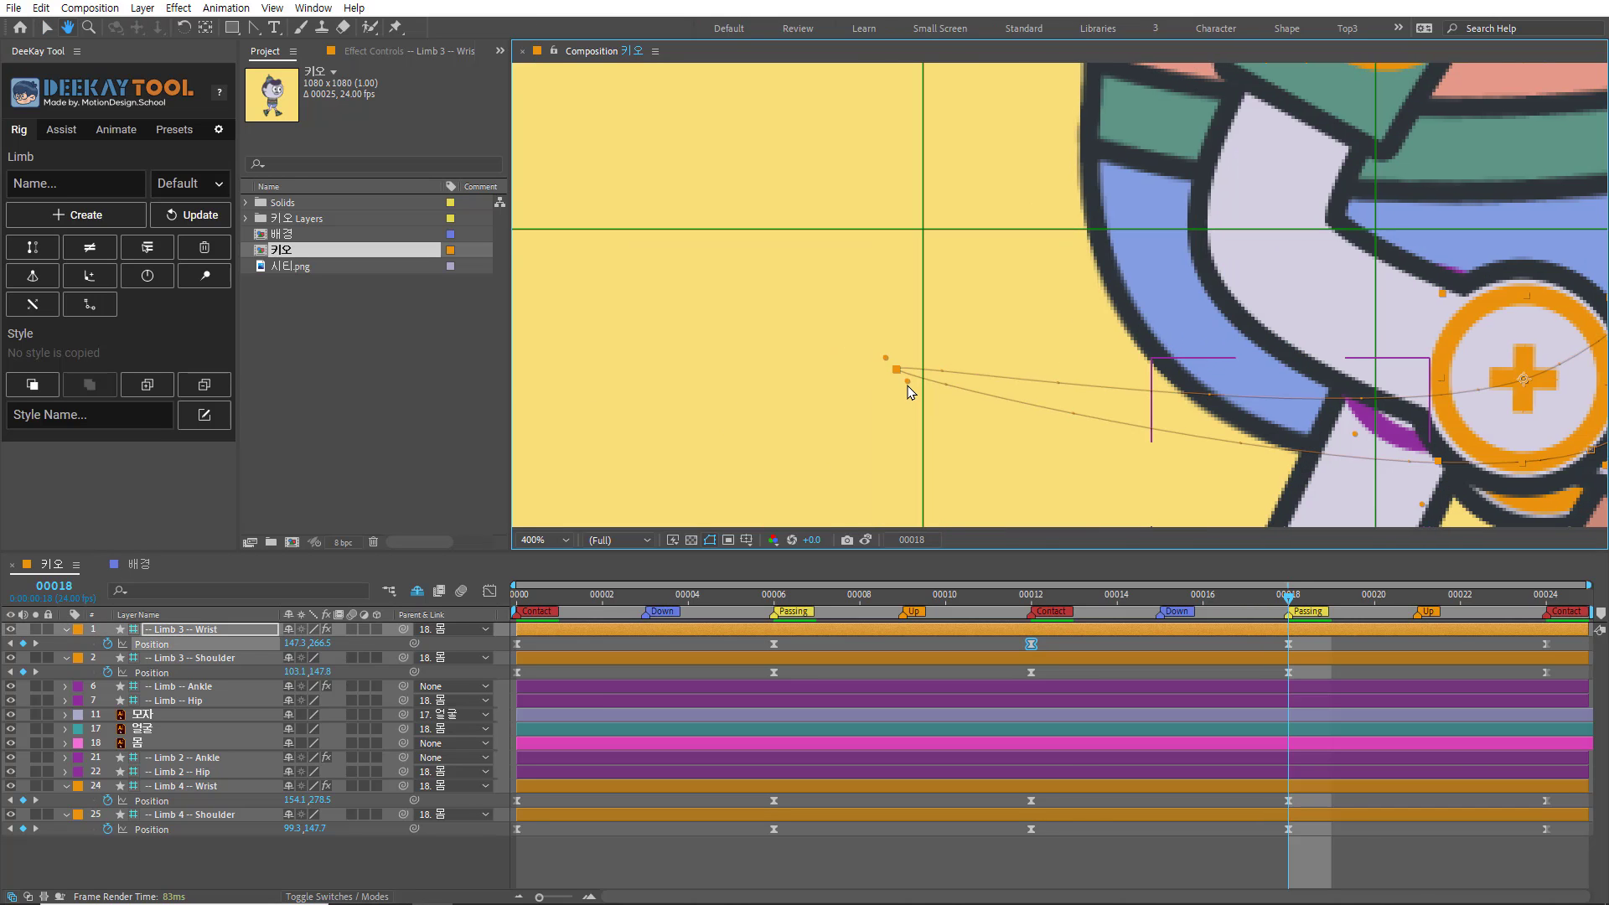
left_click_drag(907, 381, 906, 410)
left_click_drag(895, 356, 900, 306)
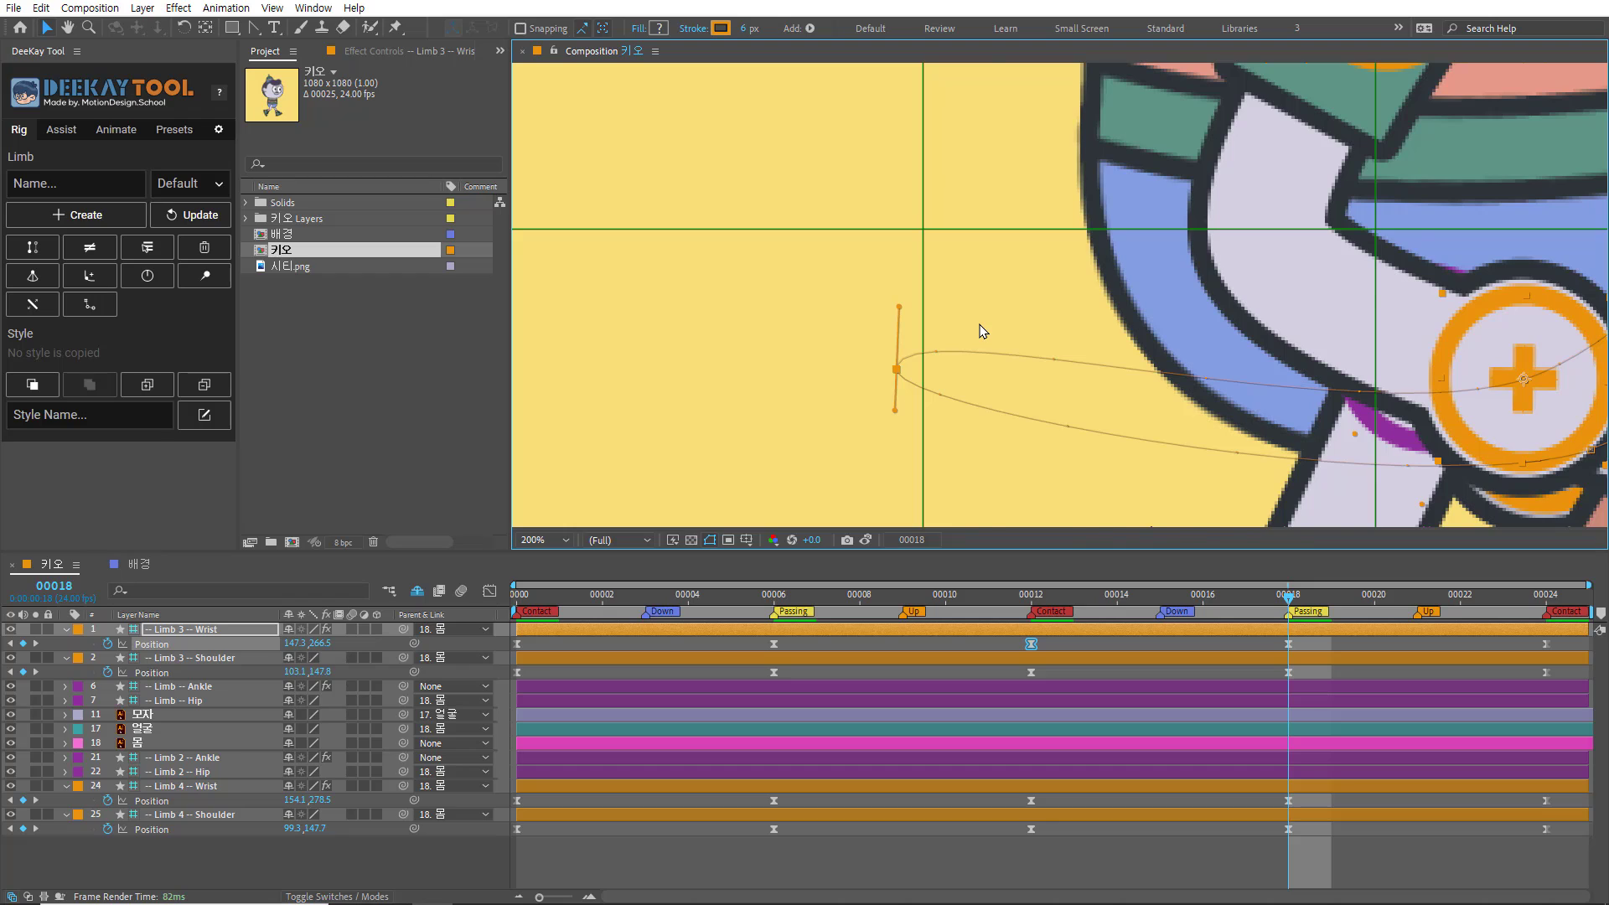
key("comma")
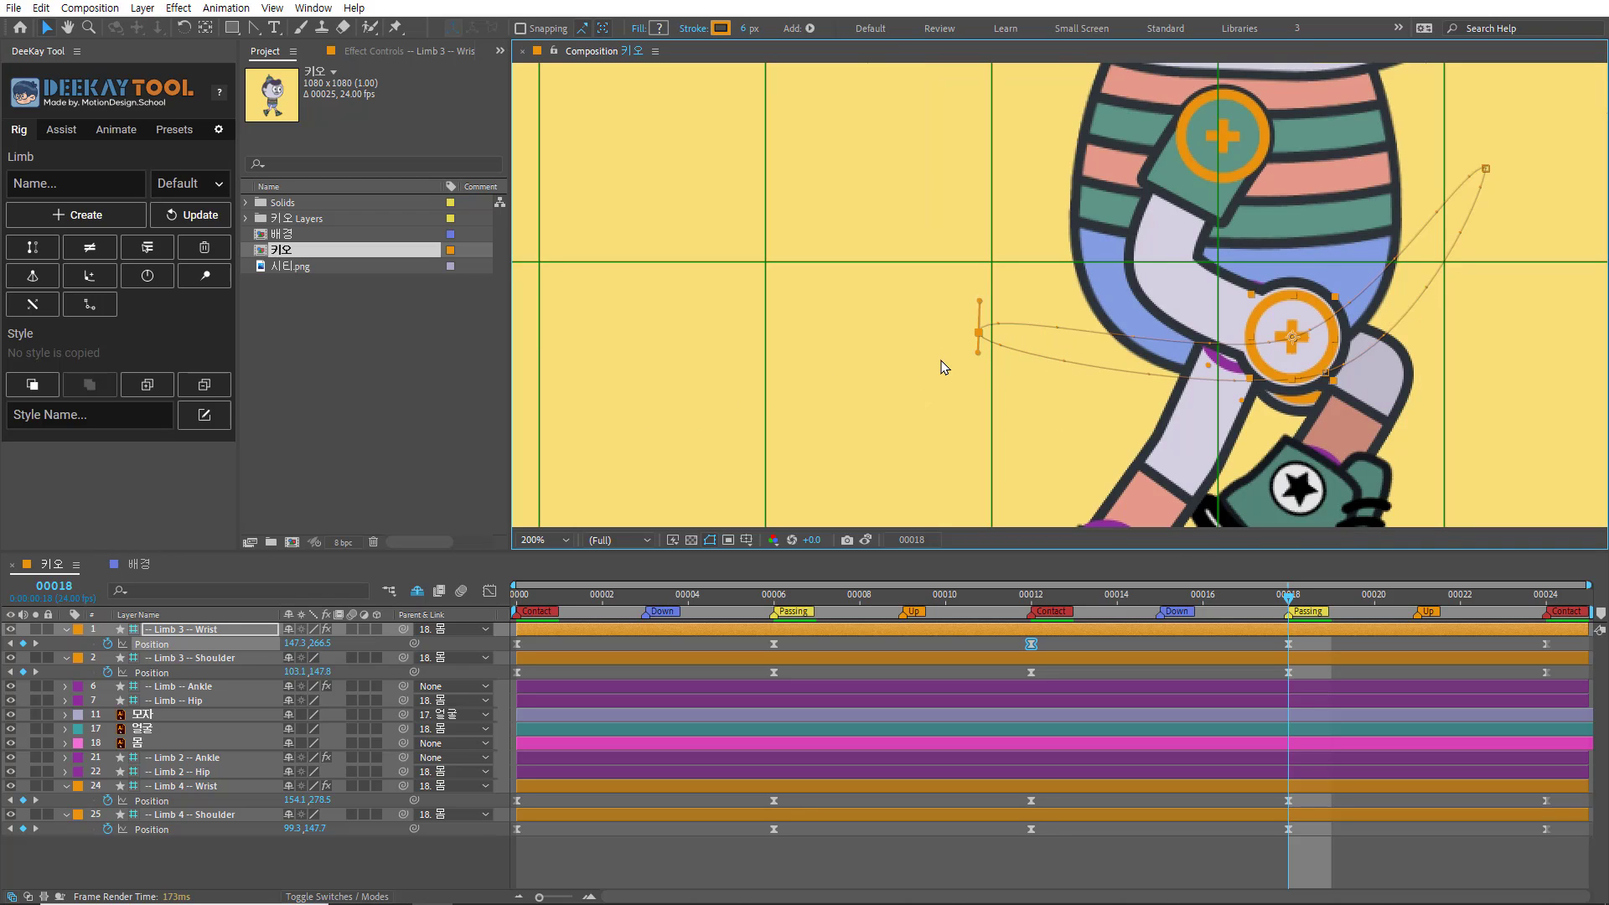
key("comma")
left_click_drag(916, 244, 754, 334)
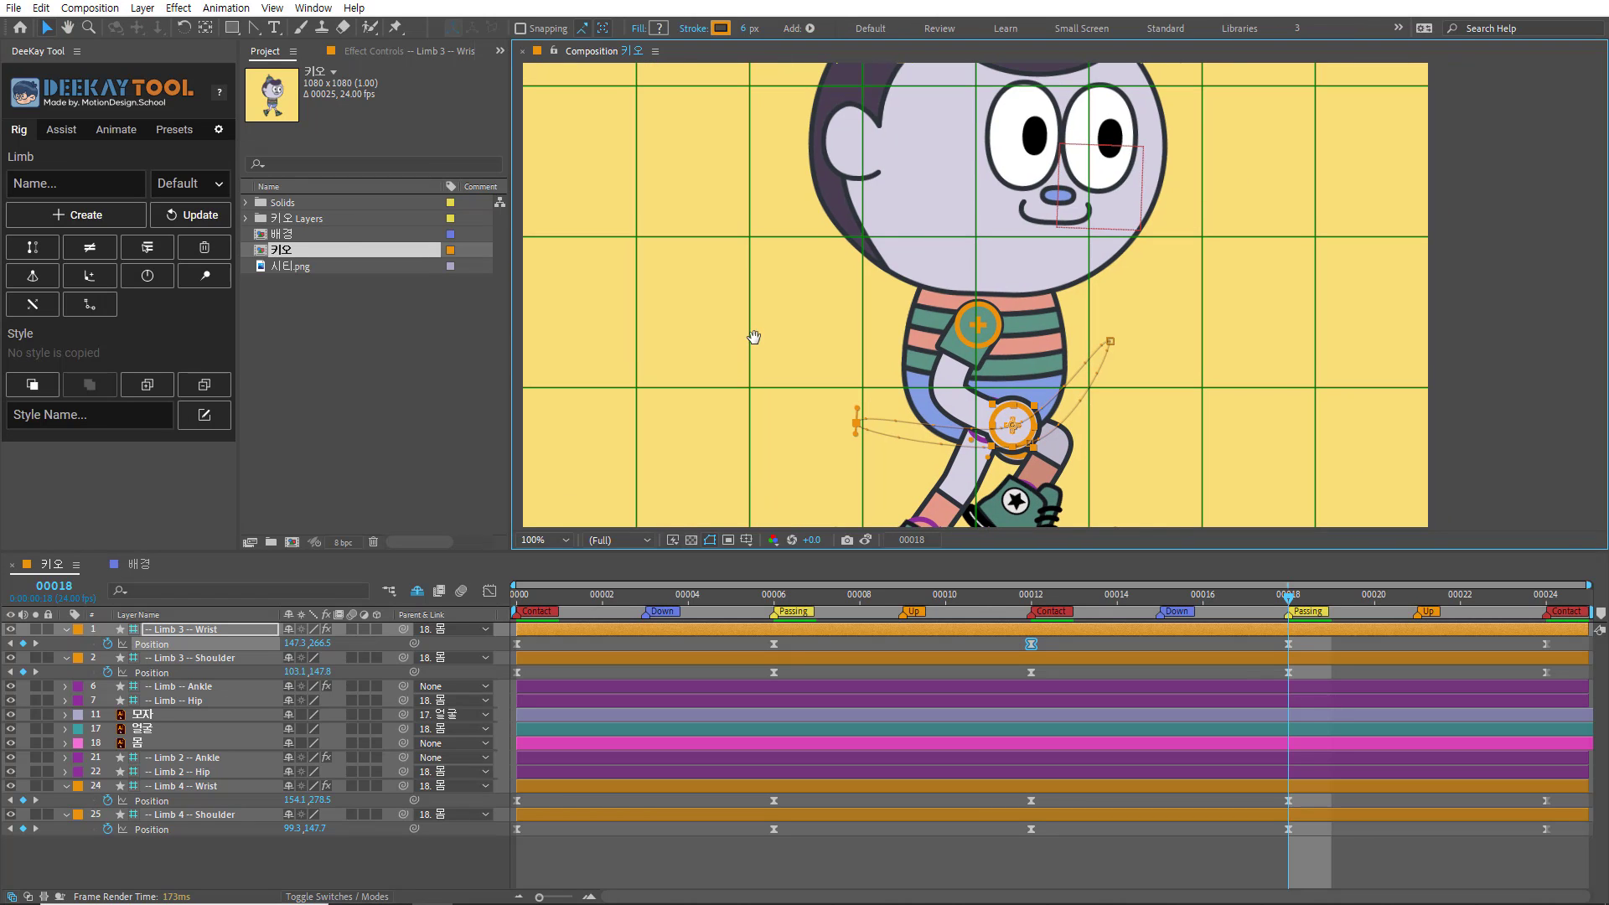